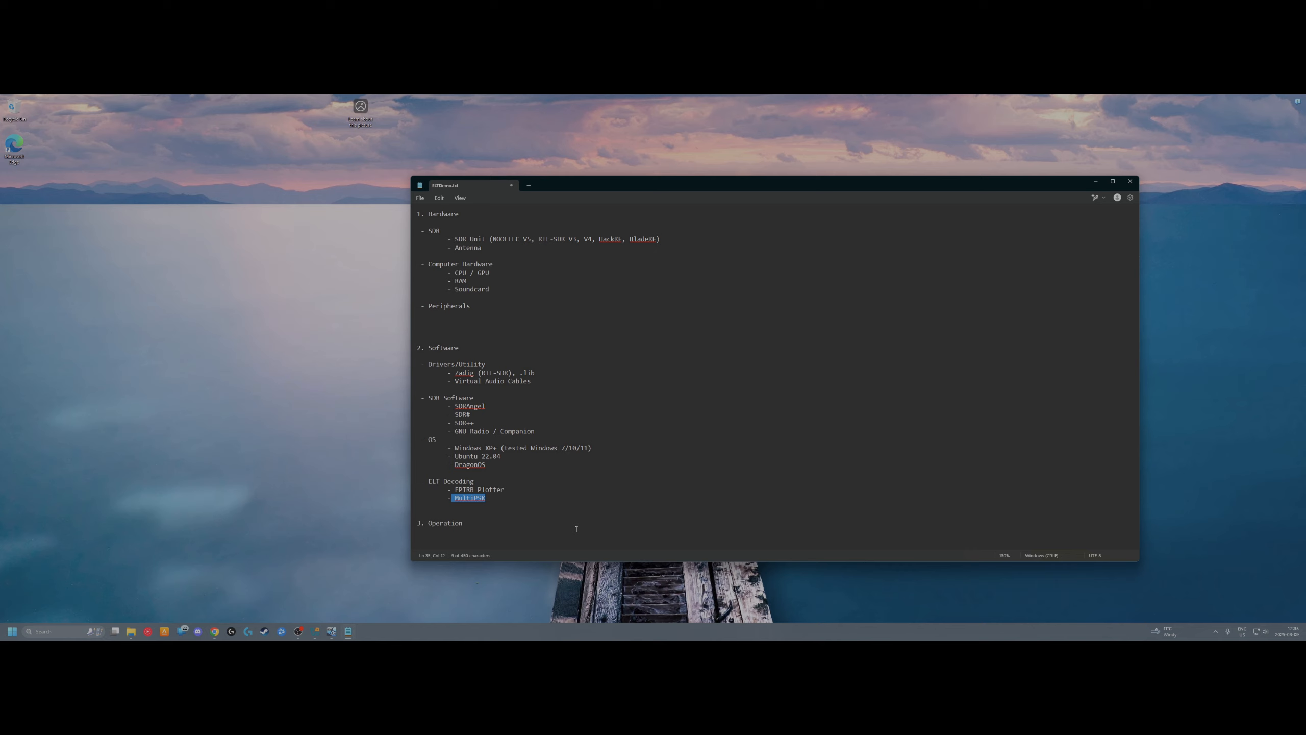
Walk through the notes' Operation section, Zadig driver entry and NOOELEC V5 unit, then show the VM
left_click_drag(501, 521, 415, 529)
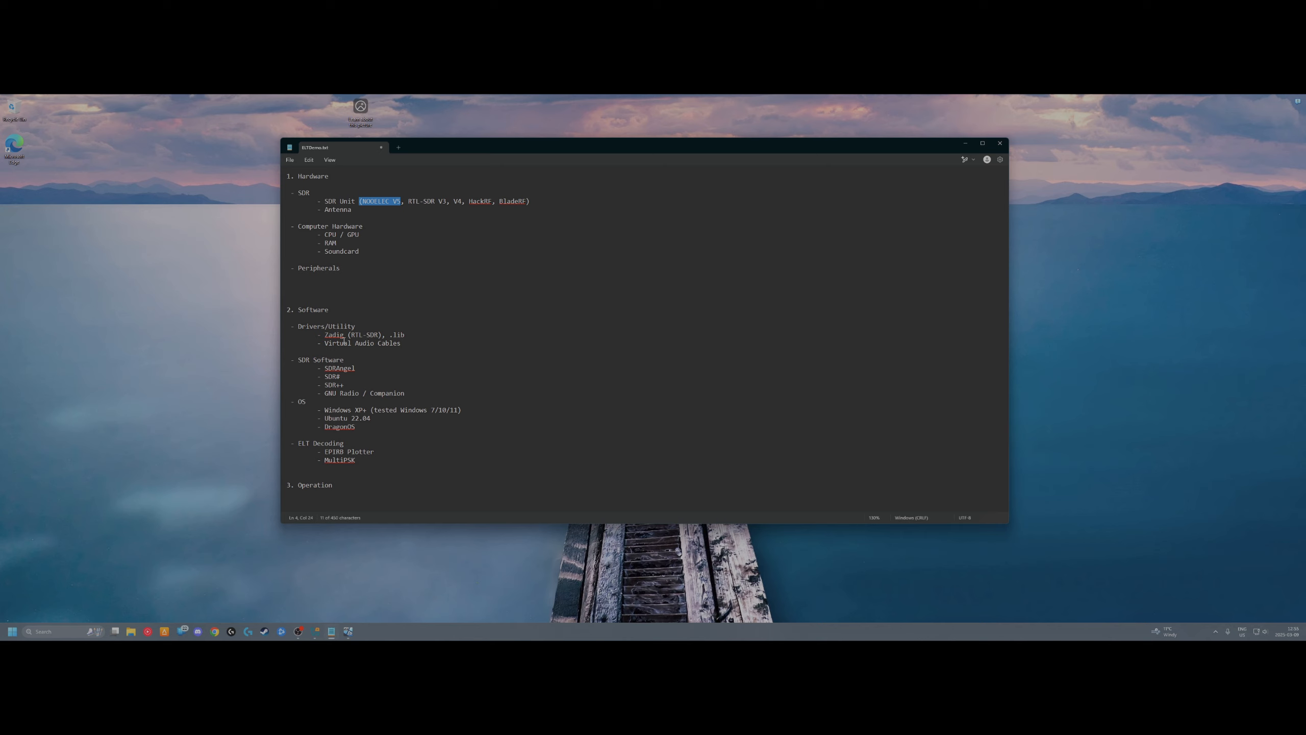
left_click_drag(306, 322, 423, 335)
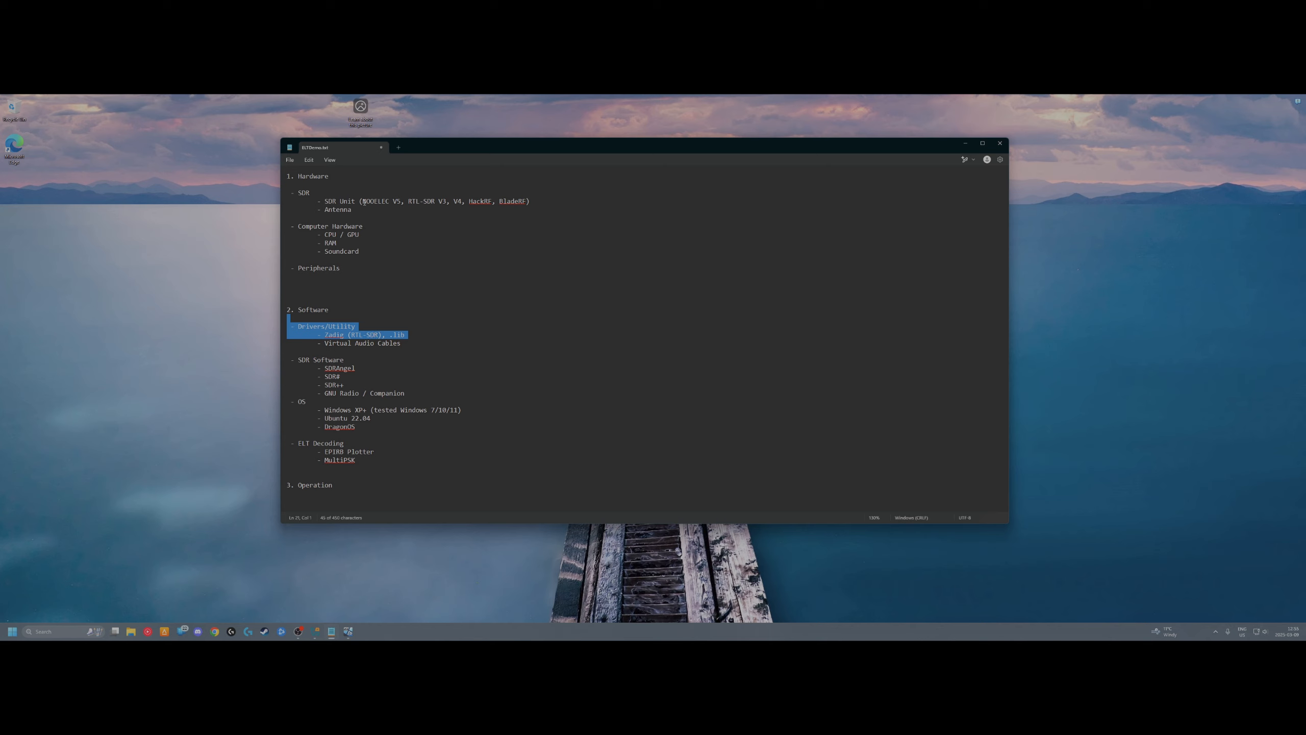
left_click_drag(364, 202, 404, 202)
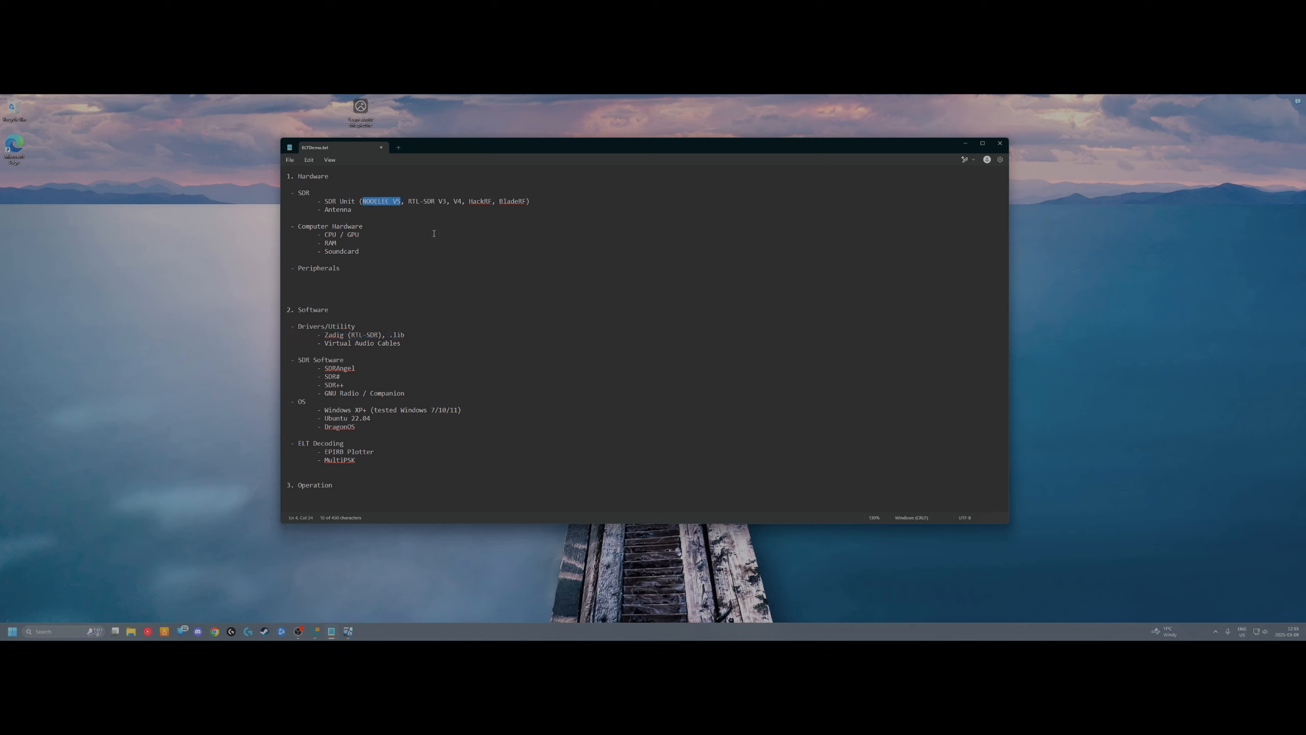
left_click(706, 330)
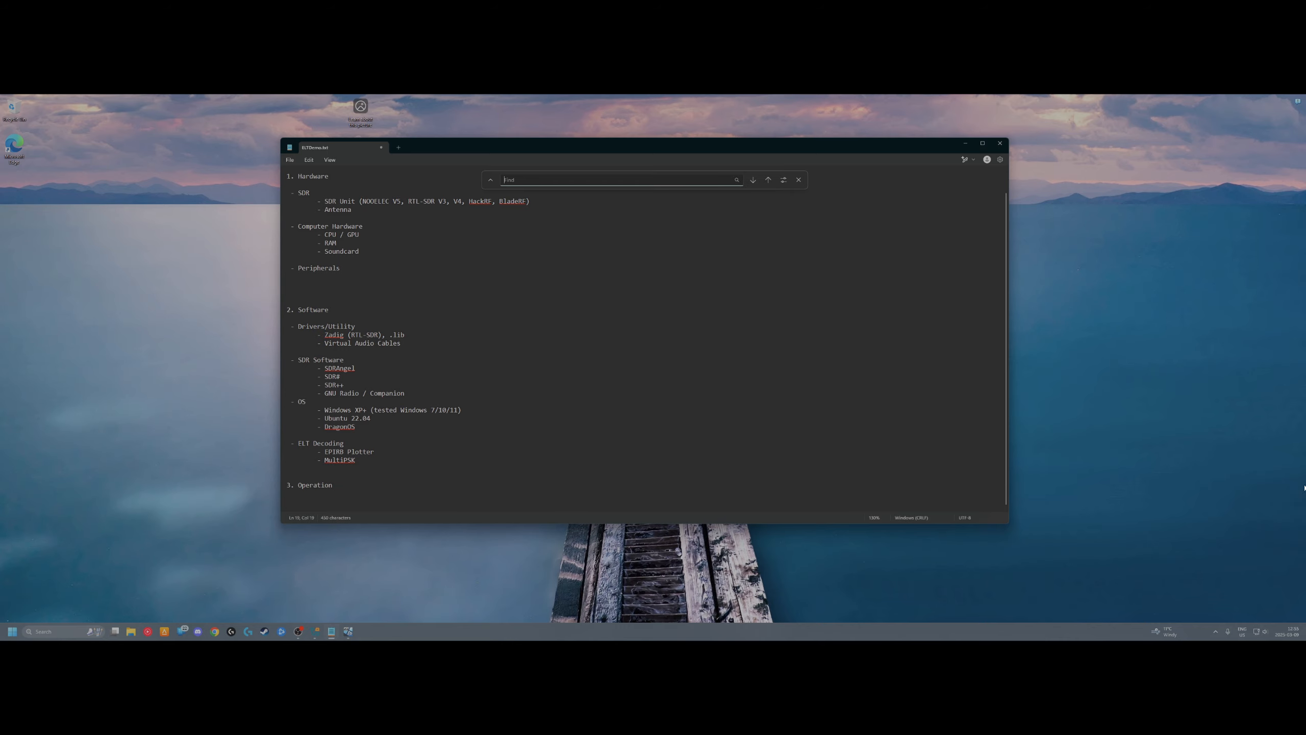
key("super+d")
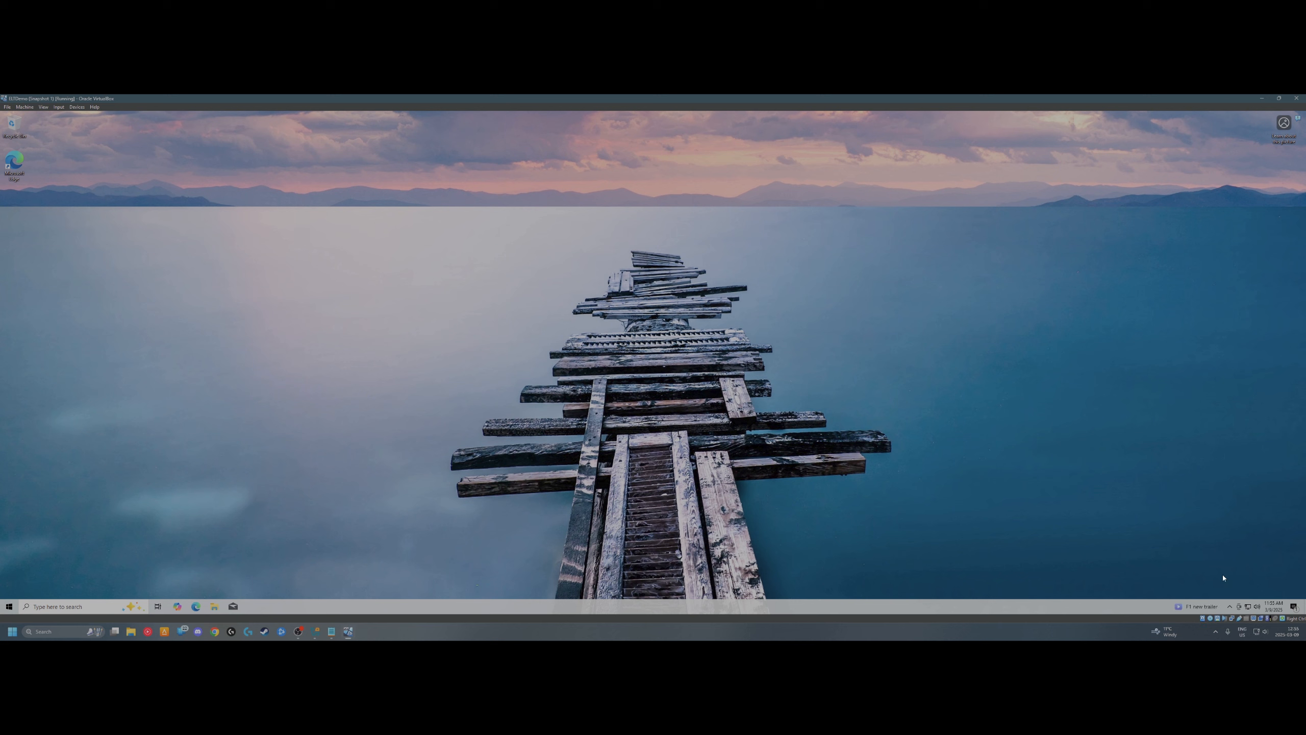
Check the VM's USB devices, switch the VM to full-screen with Host+F, and launch Edge
left_click(1240, 619)
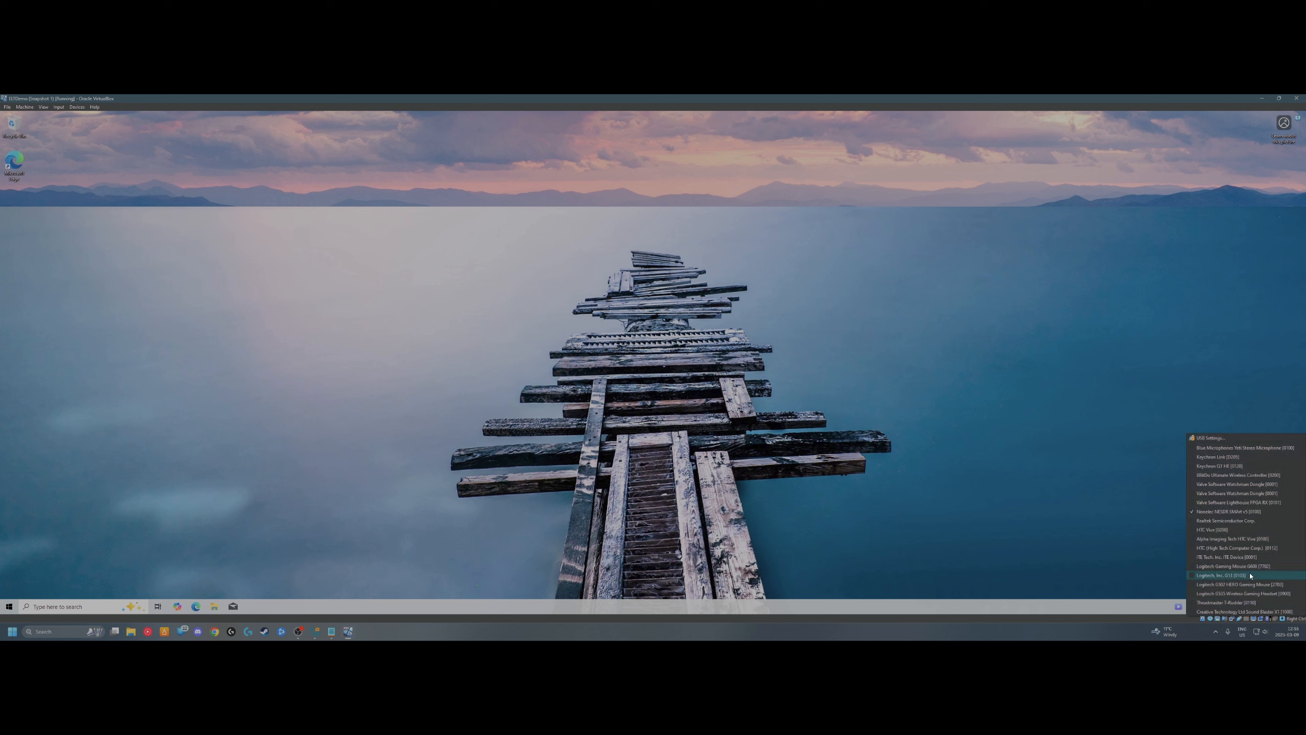
left_click(1062, 450)
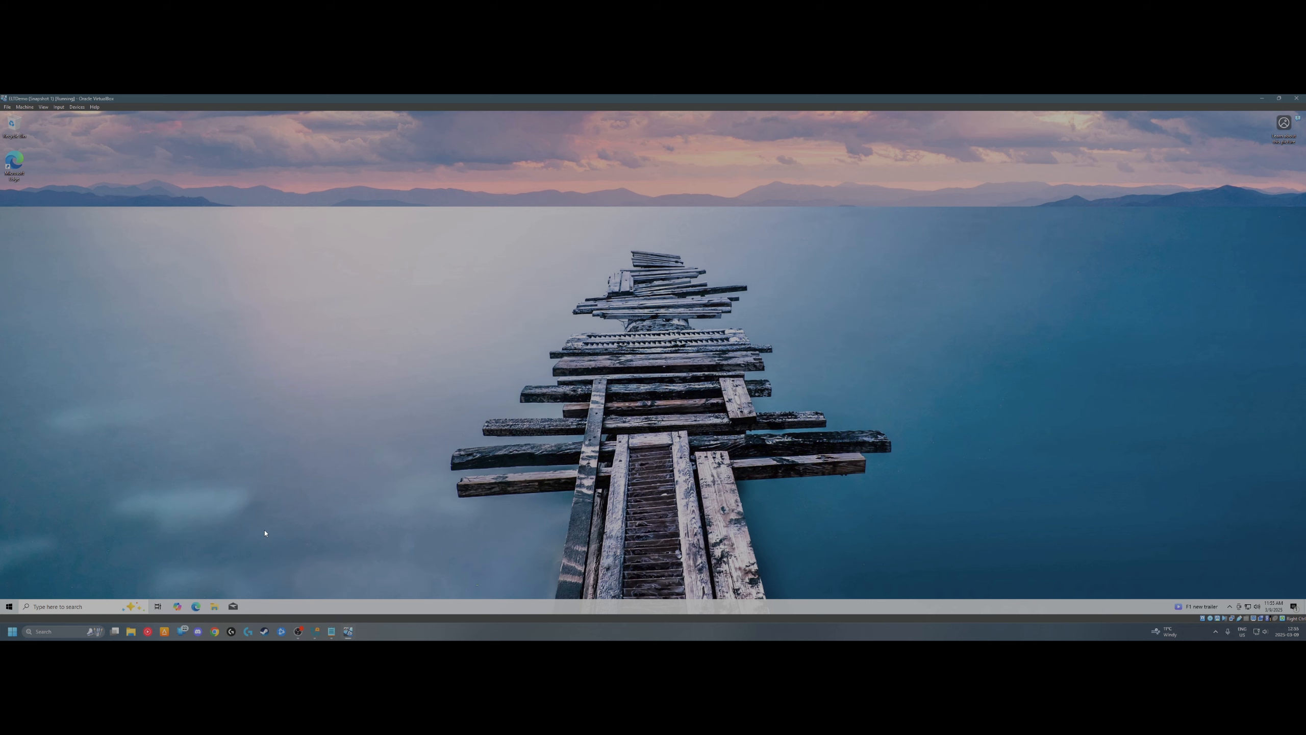
key("ctrl+f")
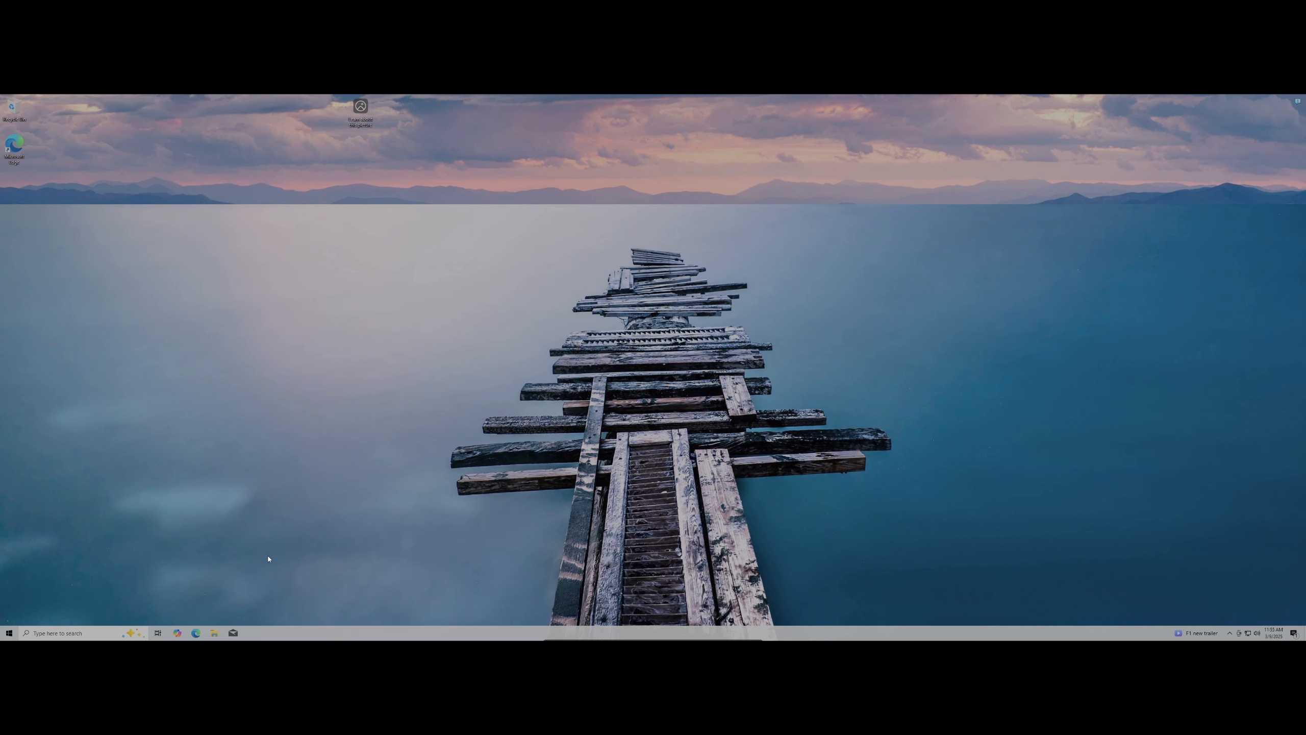
left_click(196, 633)
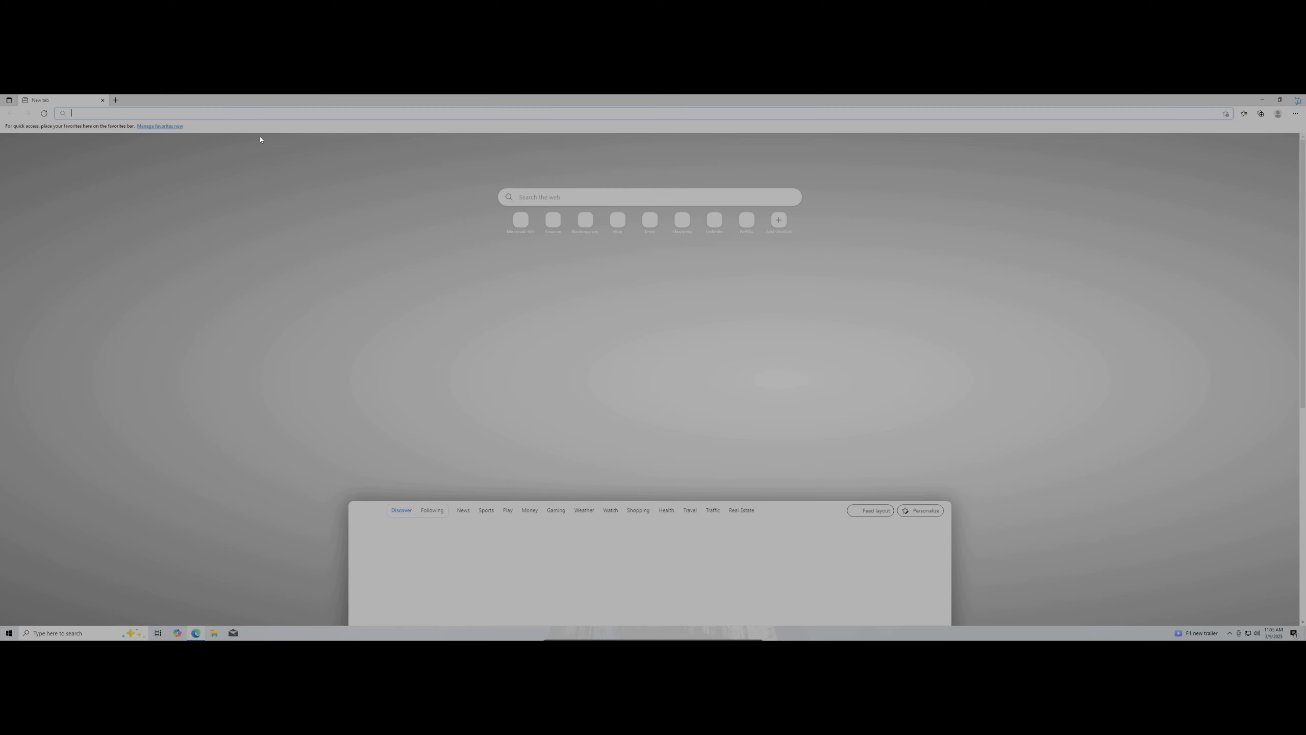
Search the web for 'rtl sdr install' and open the RTL-SDR Quick Start Guide result
type("rtl")
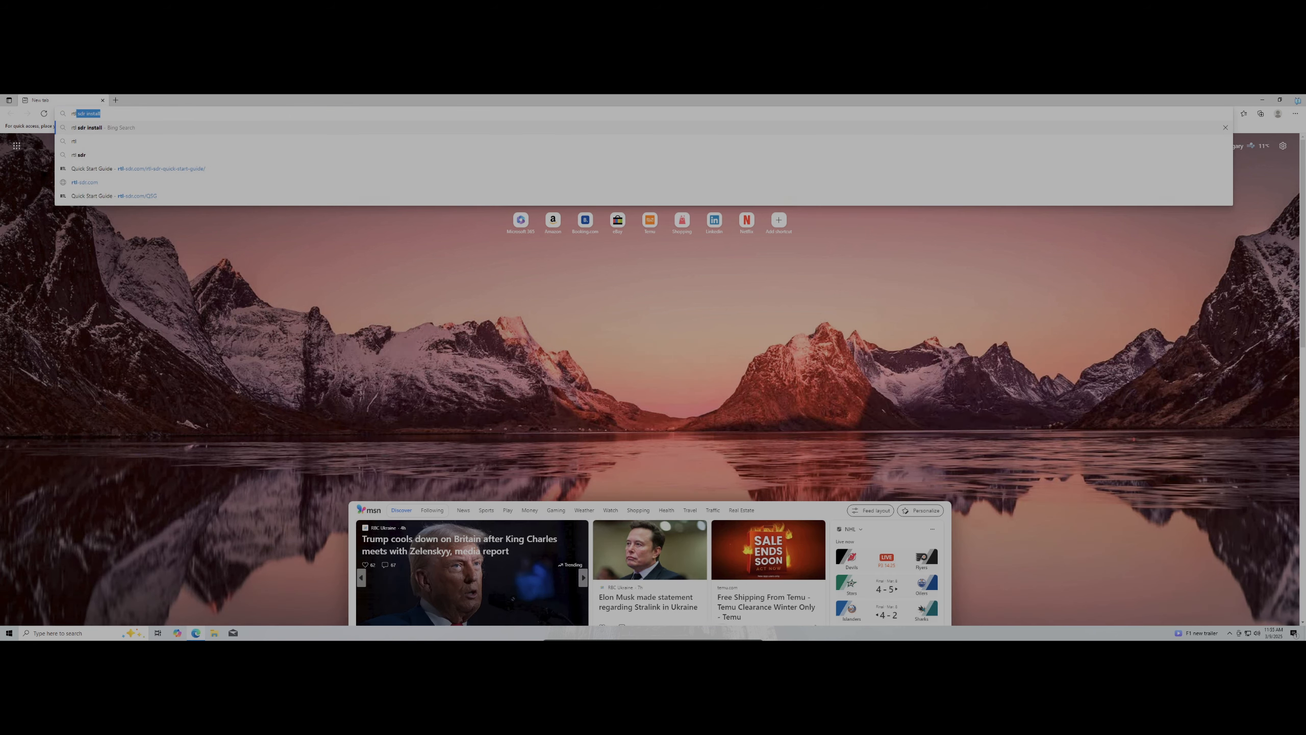
type(" sdr ")
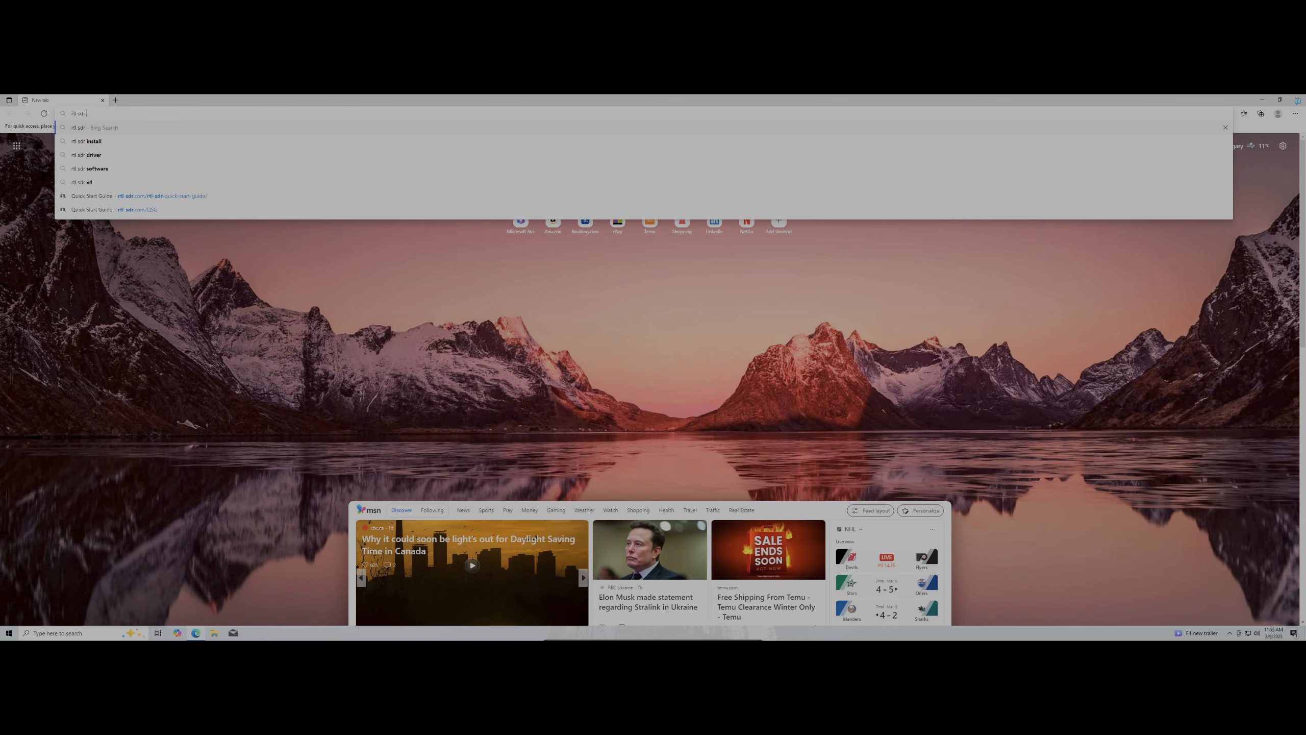
type("install")
key("Return")
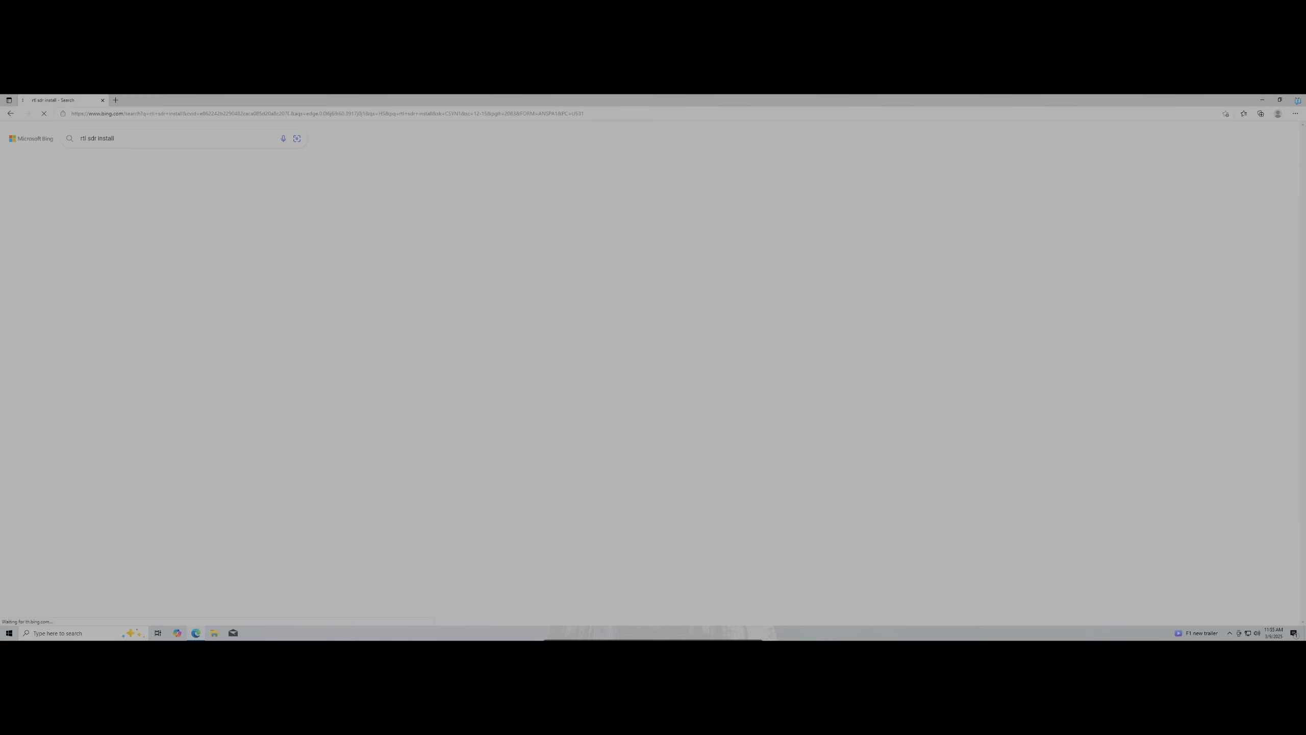
scroll(286, 413, "down", 1)
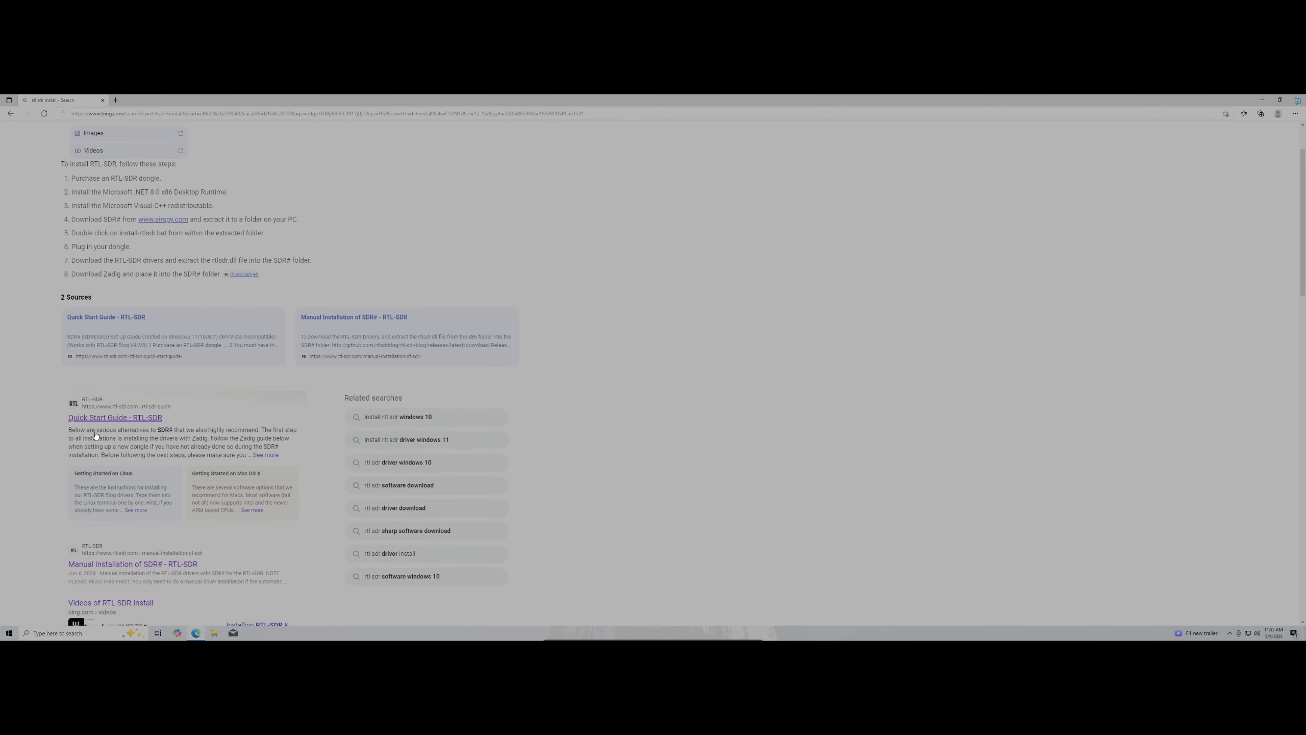
left_click(123, 419)
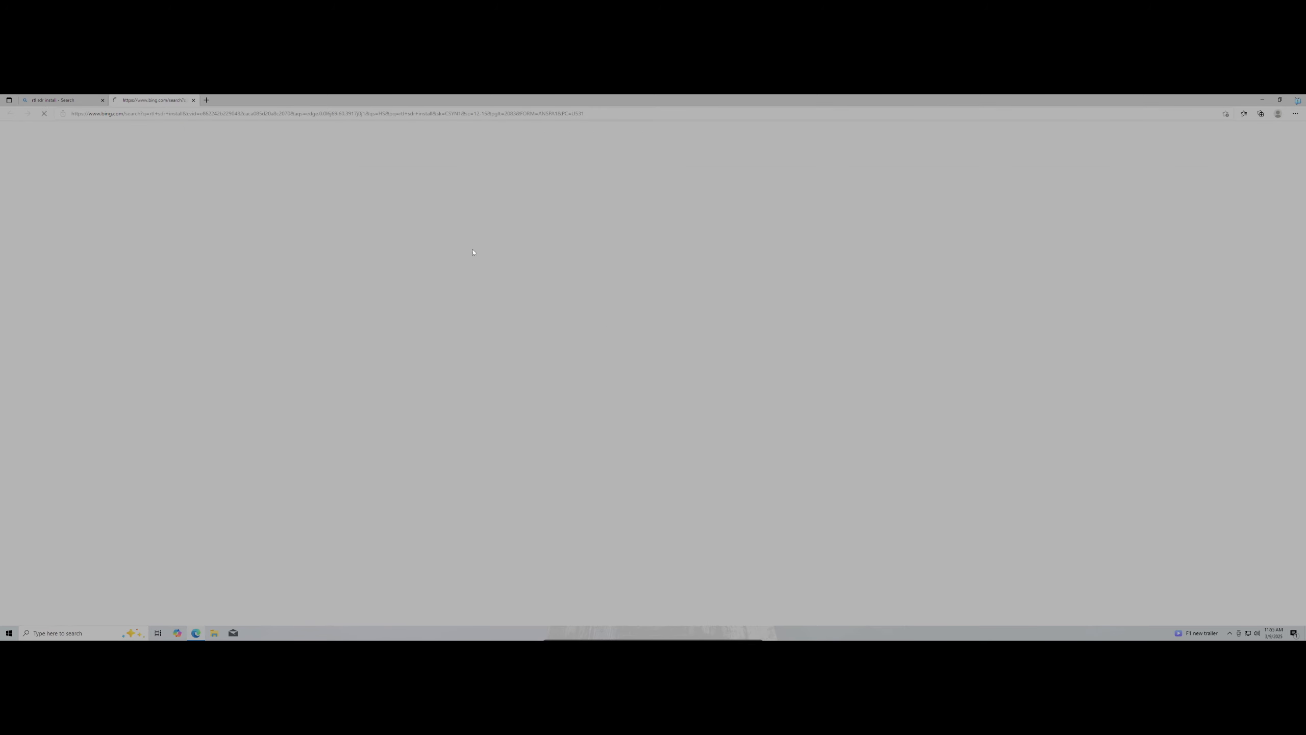
Read the start of the Quick Start Guide, pointing out the SDR# set up guide heading
scroll(736, 481, "down", 4)
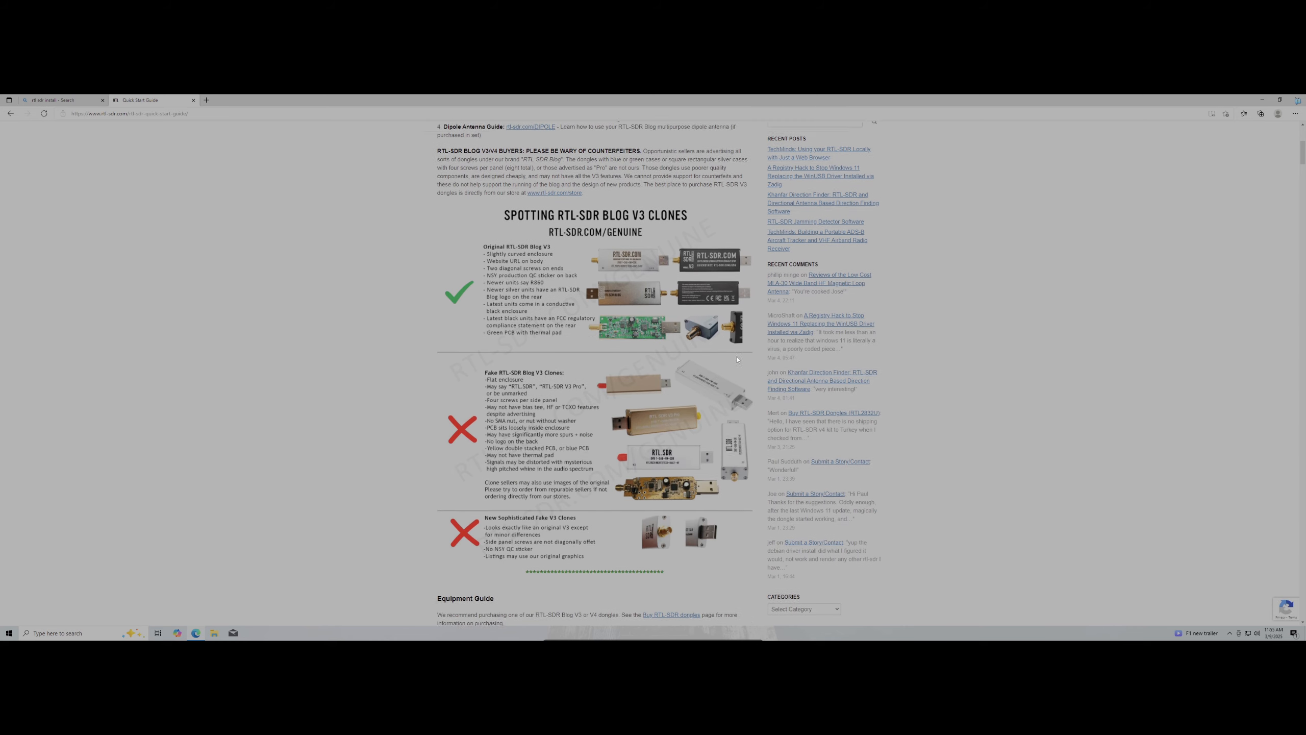
scroll(735, 481, "up", 4)
scroll(735, 481, "down", 2)
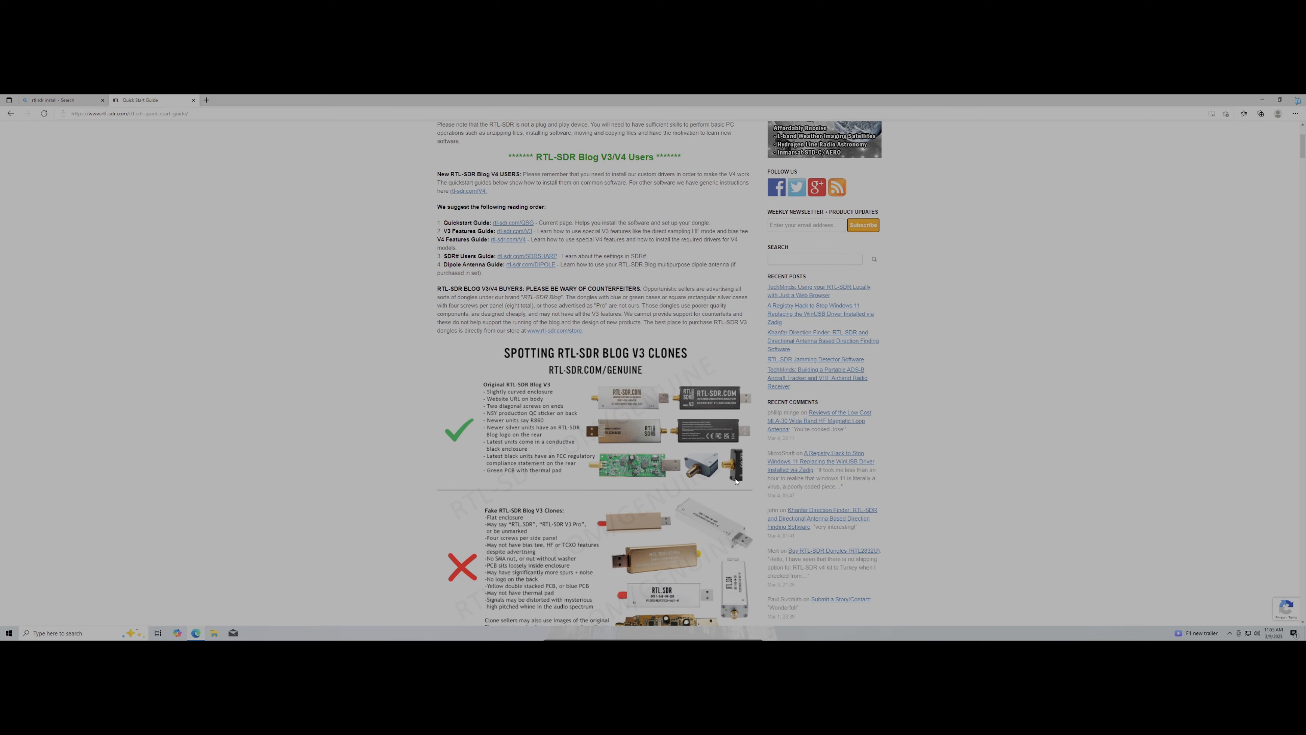
scroll(736, 481, "up", 2)
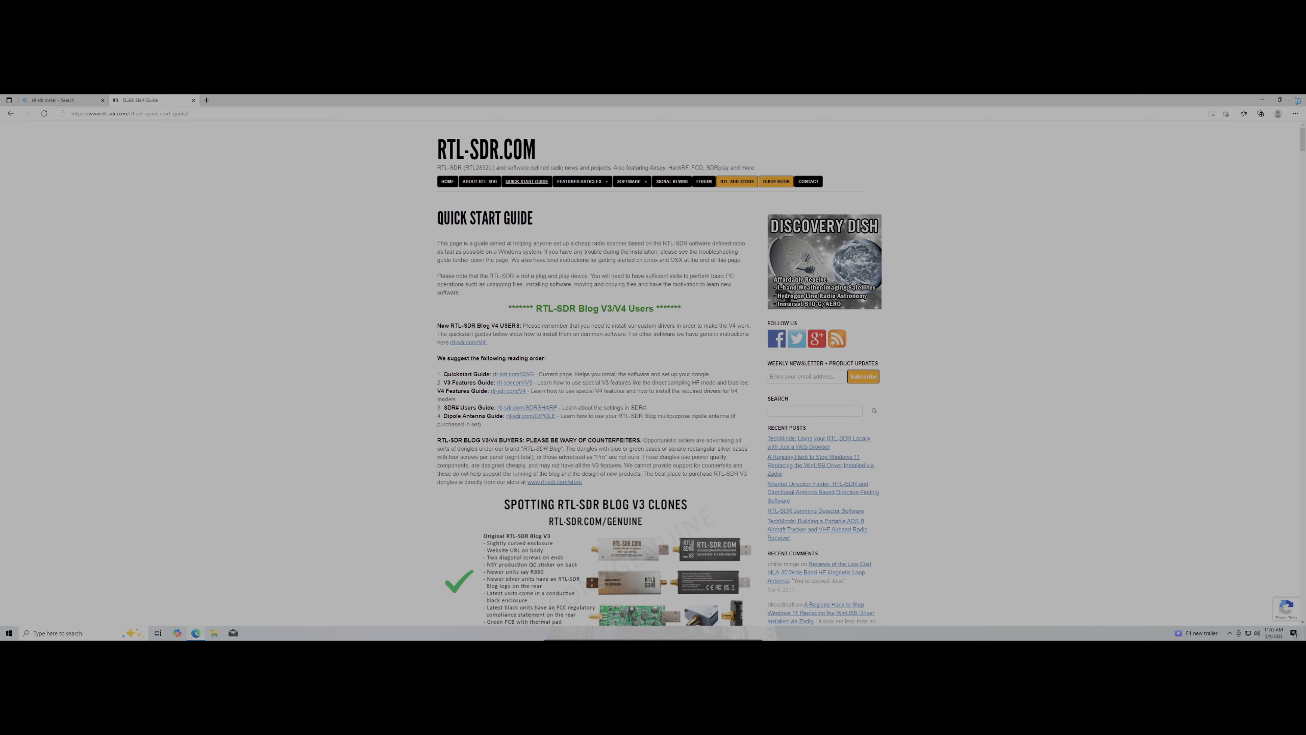
scroll(665, 433, "down", 8)
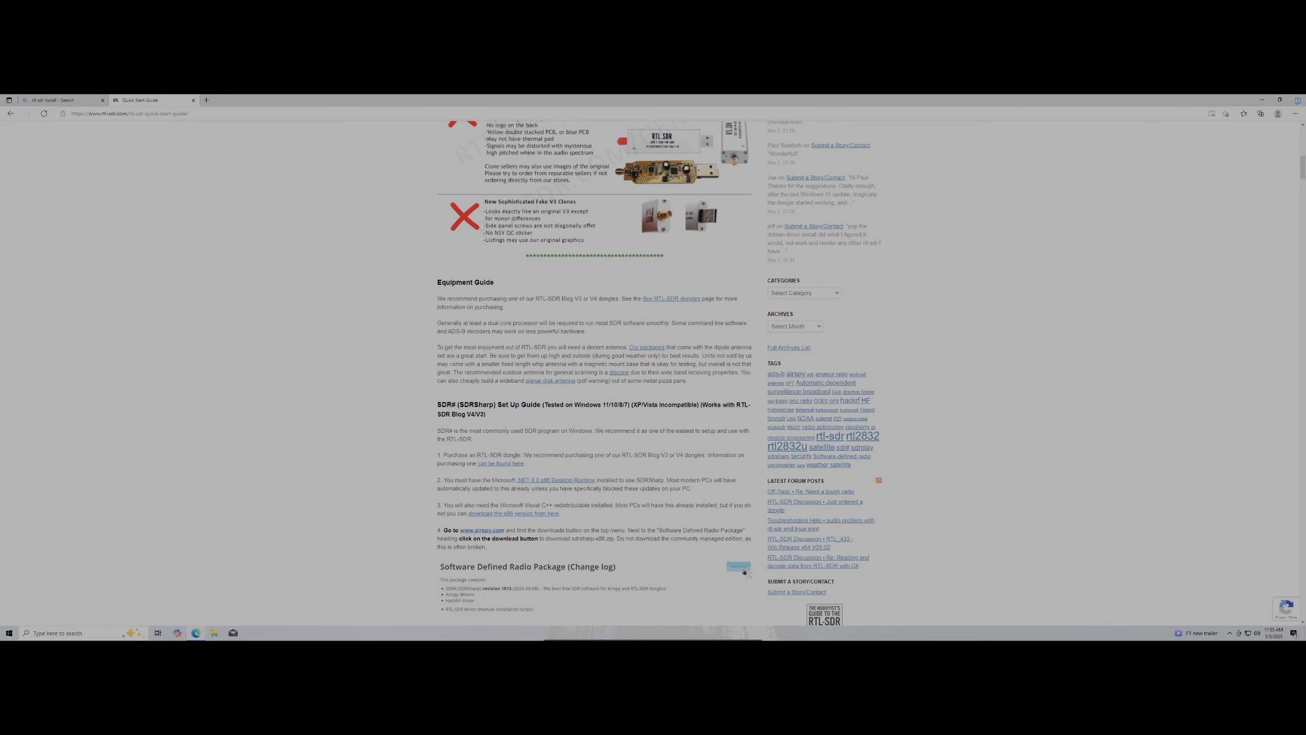
scroll(659, 373, "down", 1)
left_click_drag(435, 328, 496, 338)
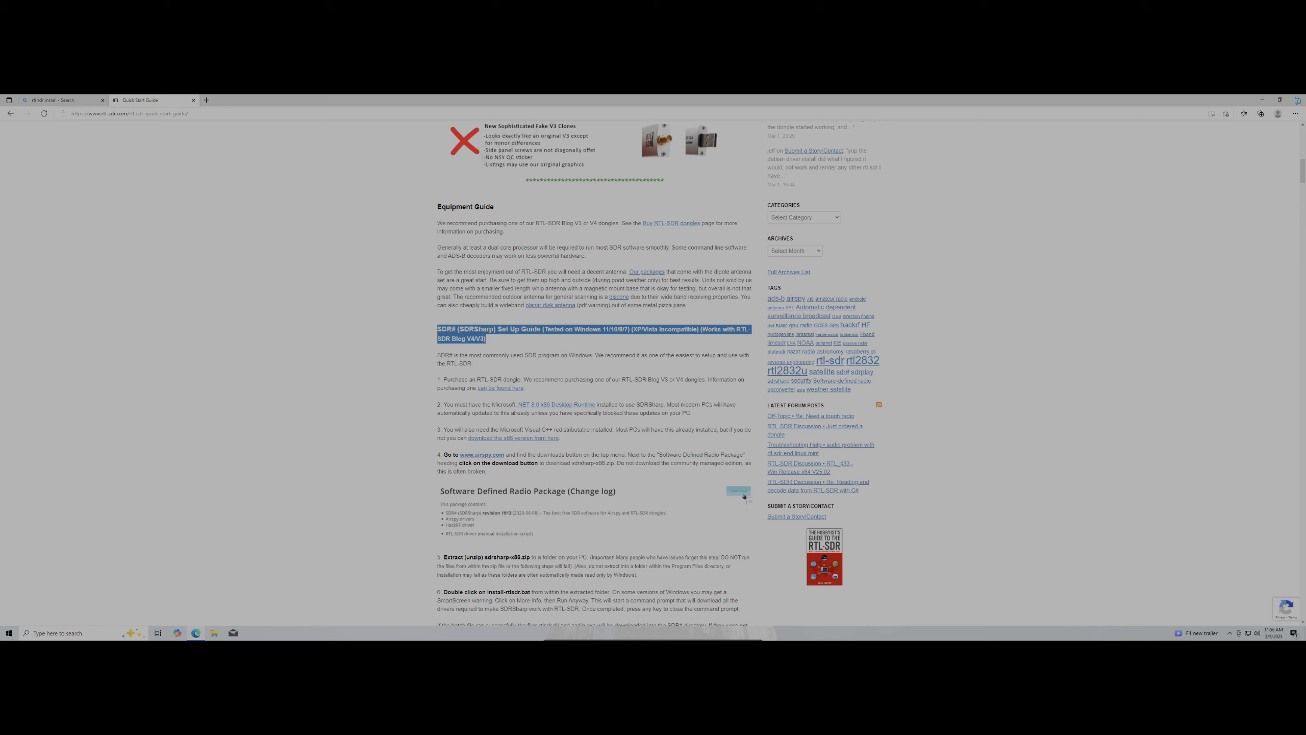
left_click(638, 343)
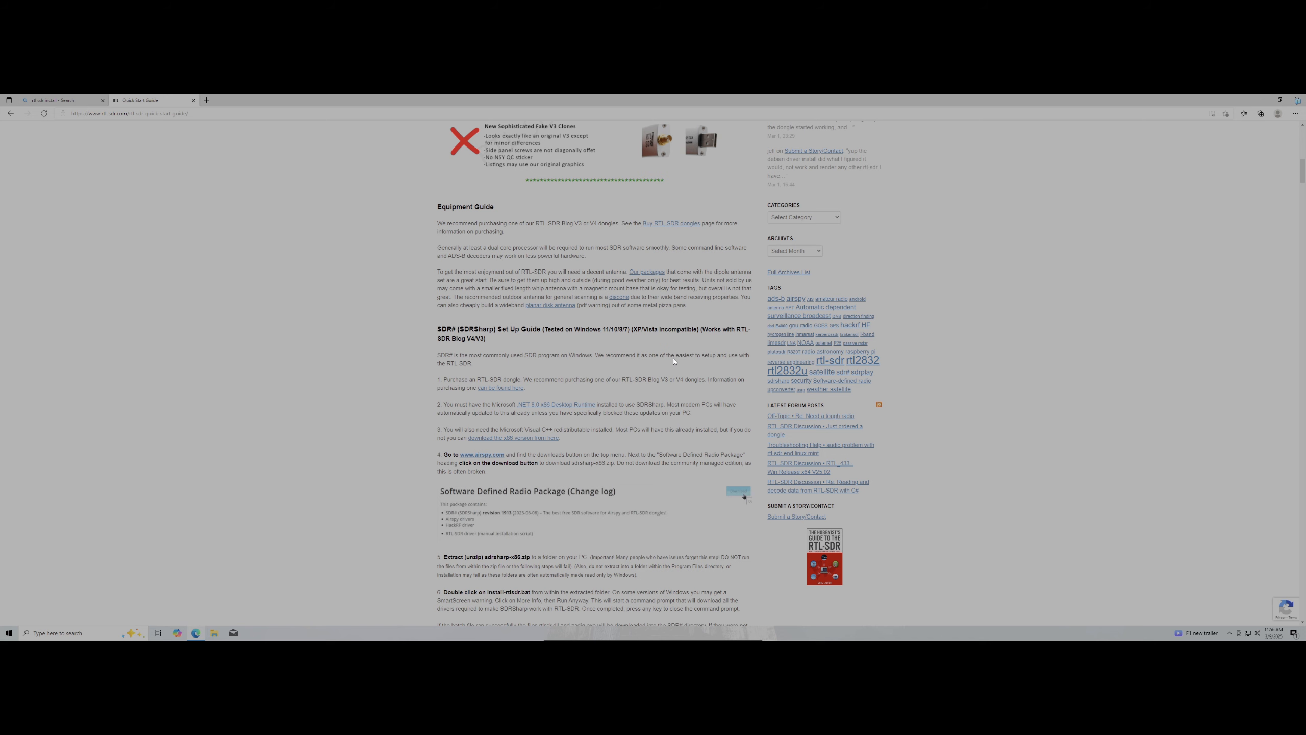
Scroll on through the guide to the Installing Zadig drivers section
scroll(674, 362, "down", 5)
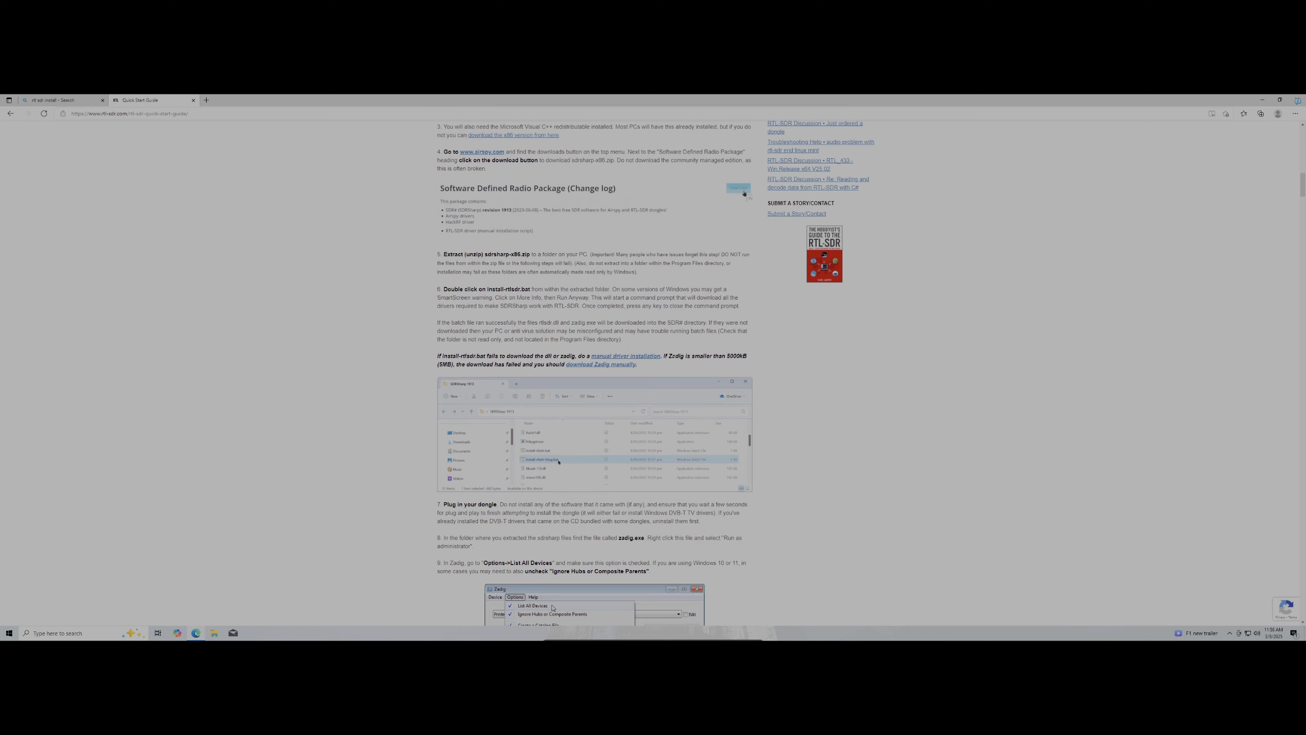
scroll(671, 373, "down", 20)
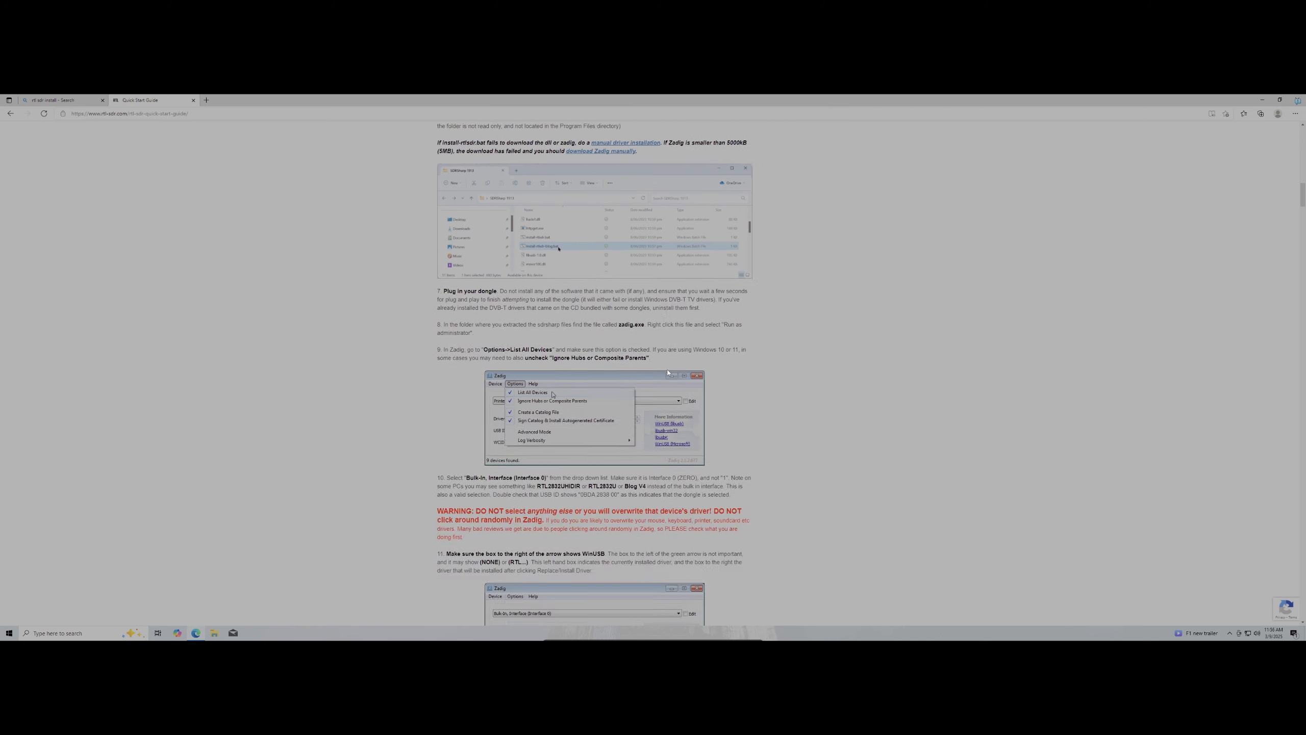
scroll(671, 372, "down", 4)
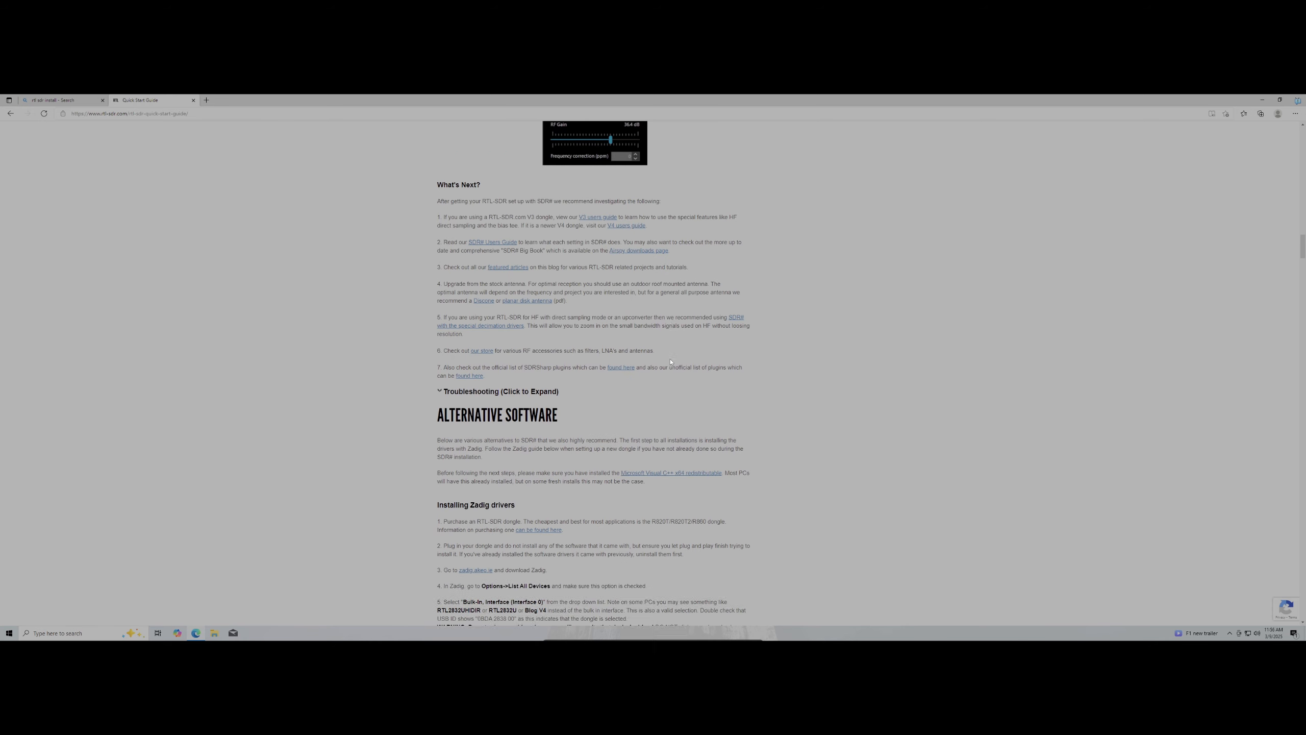
left_click_drag(552, 299, 498, 314)
left_click(456, 315)
scroll(426, 341, "down", 2)
left_click(448, 308)
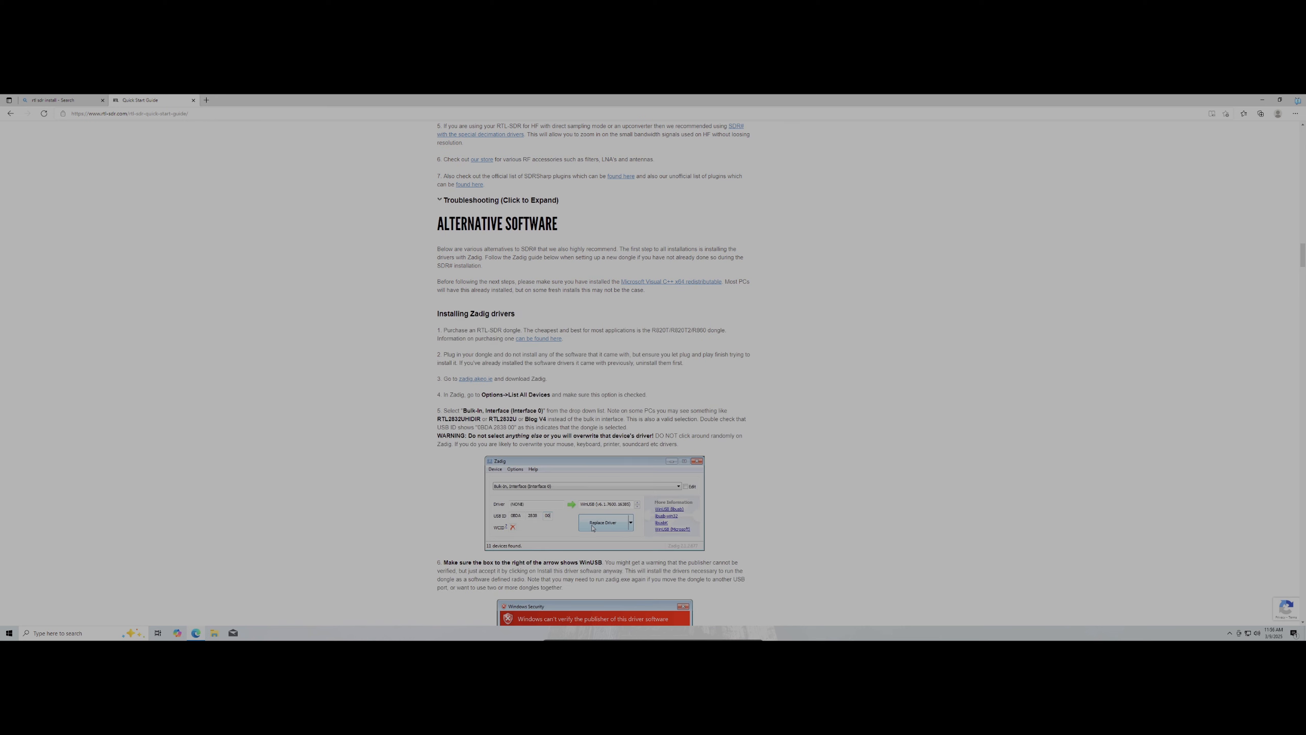
Open zadig.akeo.ie in a new tab, download Zadig 2.9 and run zadig-2.9.exe
left_click(475, 378)
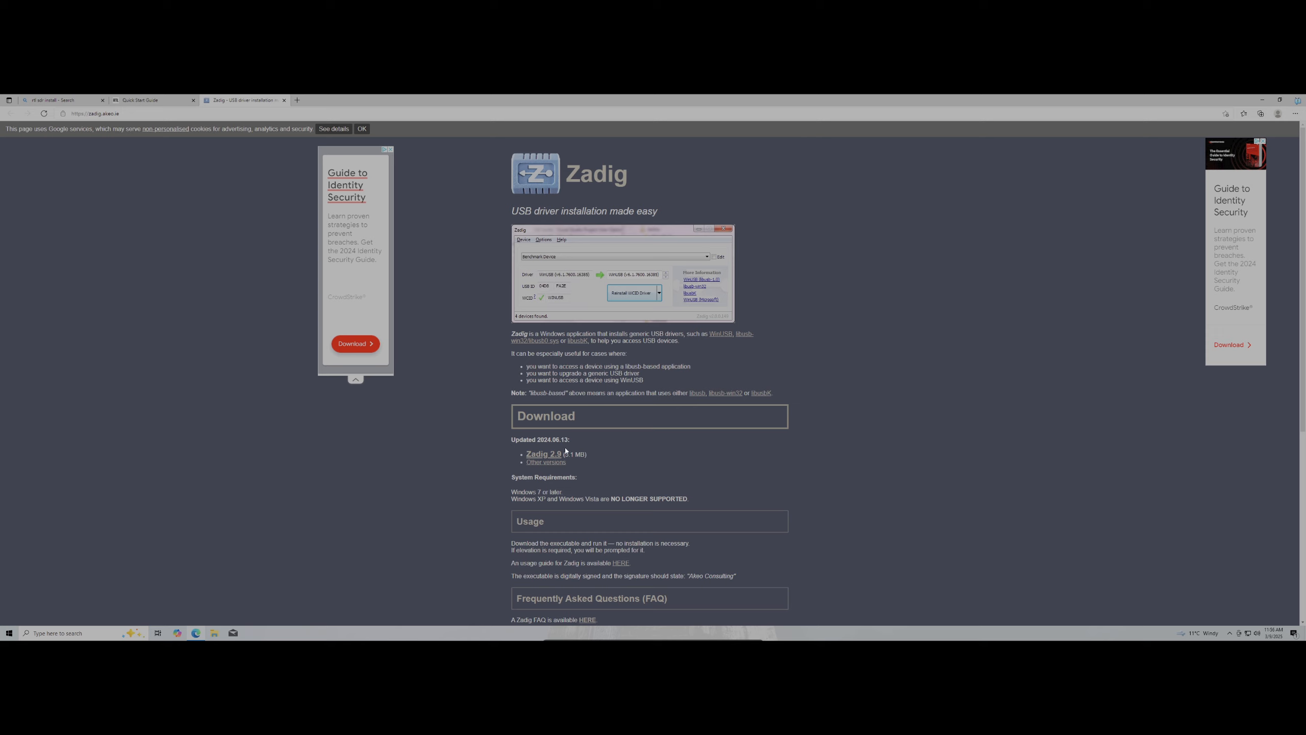
left_click(554, 456)
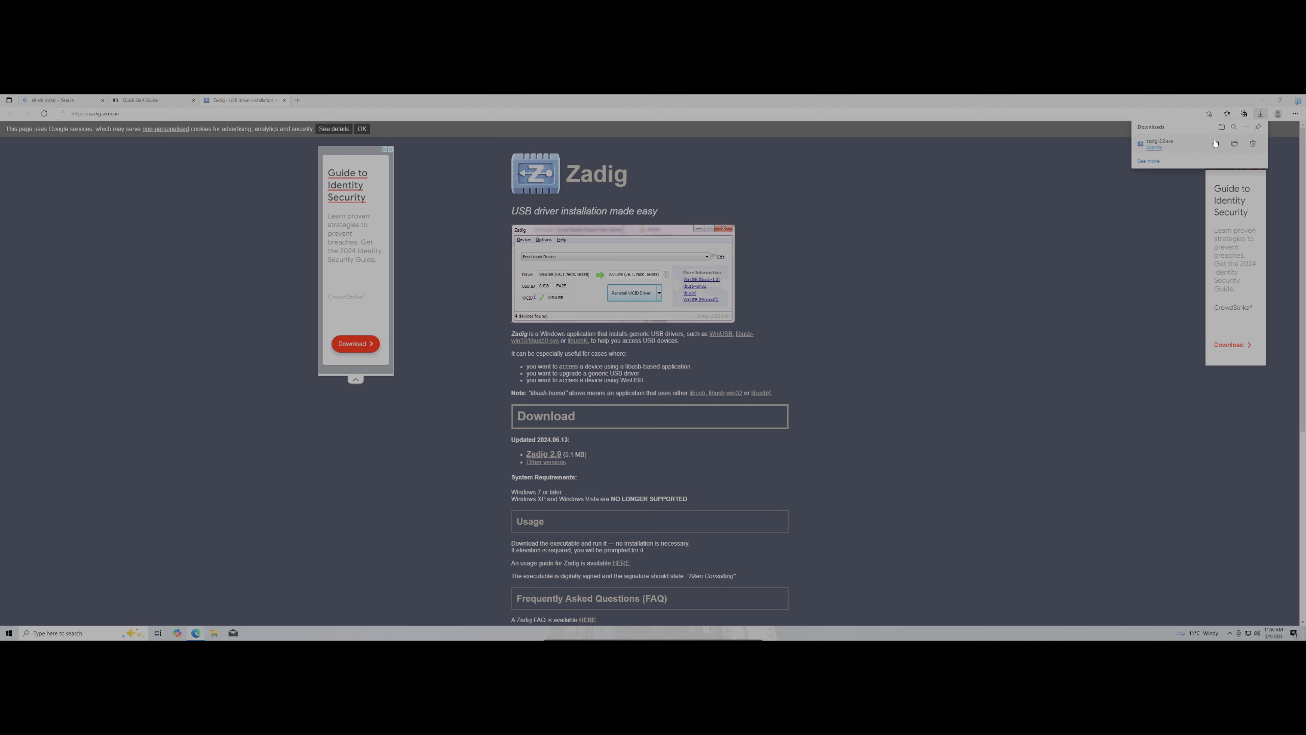
left_click(1193, 148)
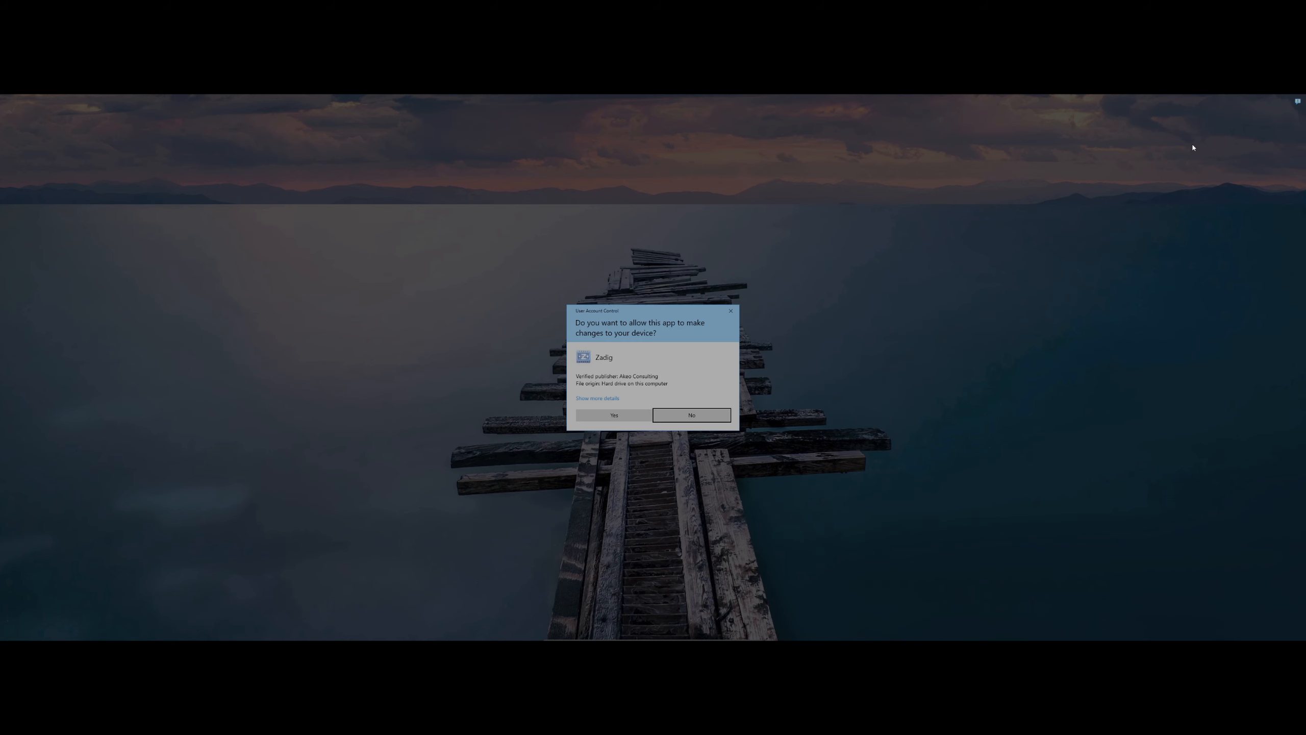
Allow Zadig through UAC, minimize the browser, and enable Options > List All Devices
left_click(610, 417)
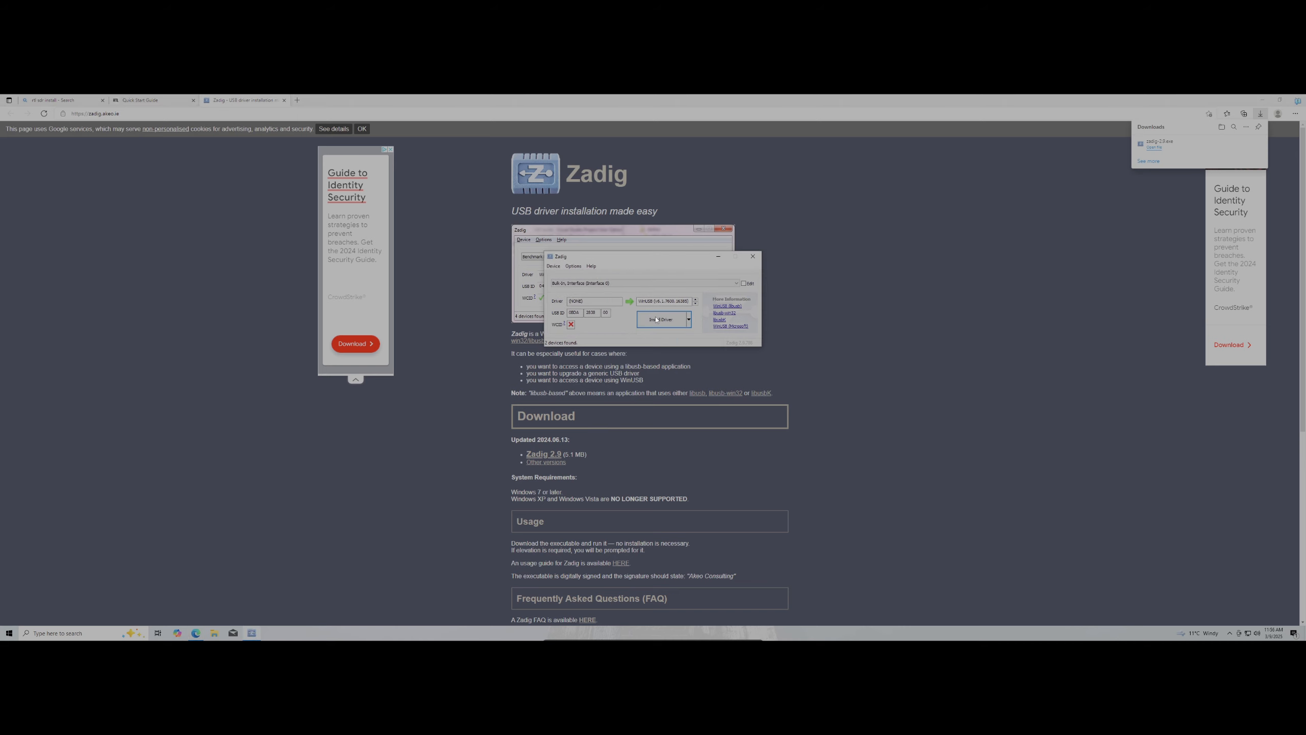
left_click(1260, 102)
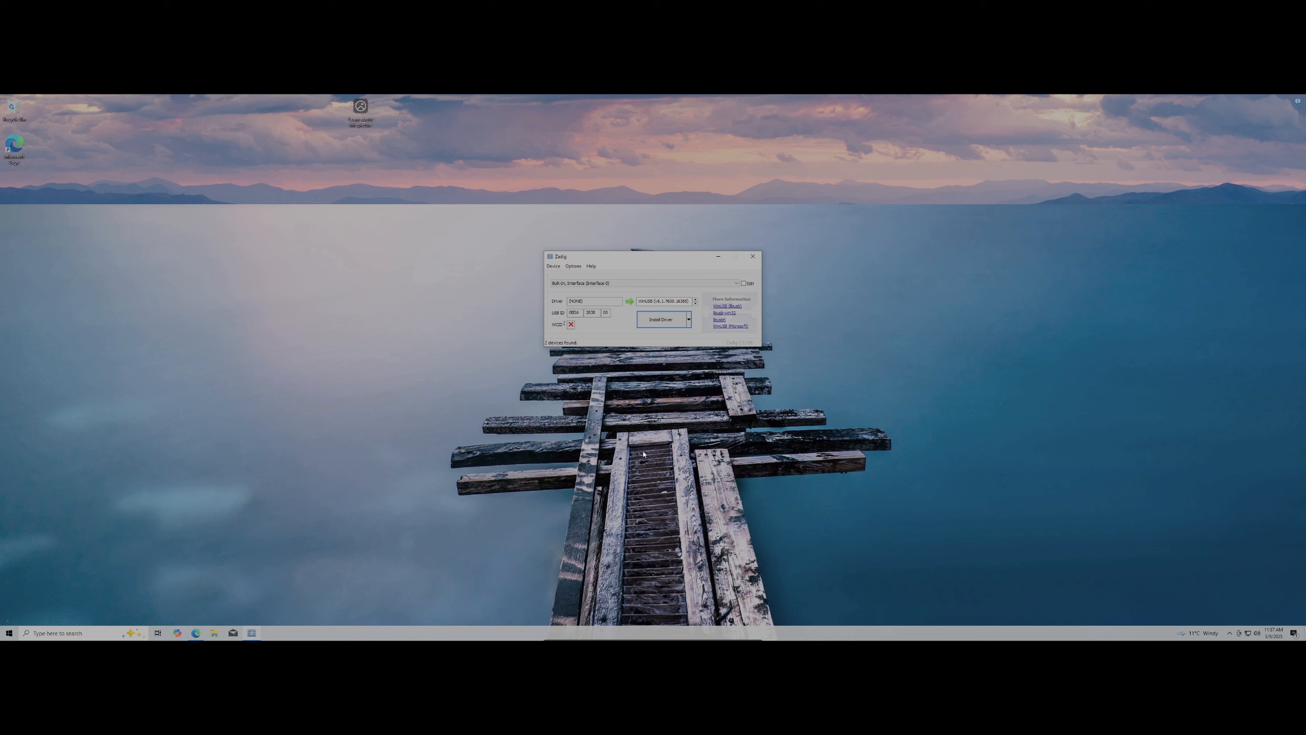
left_click(575, 266)
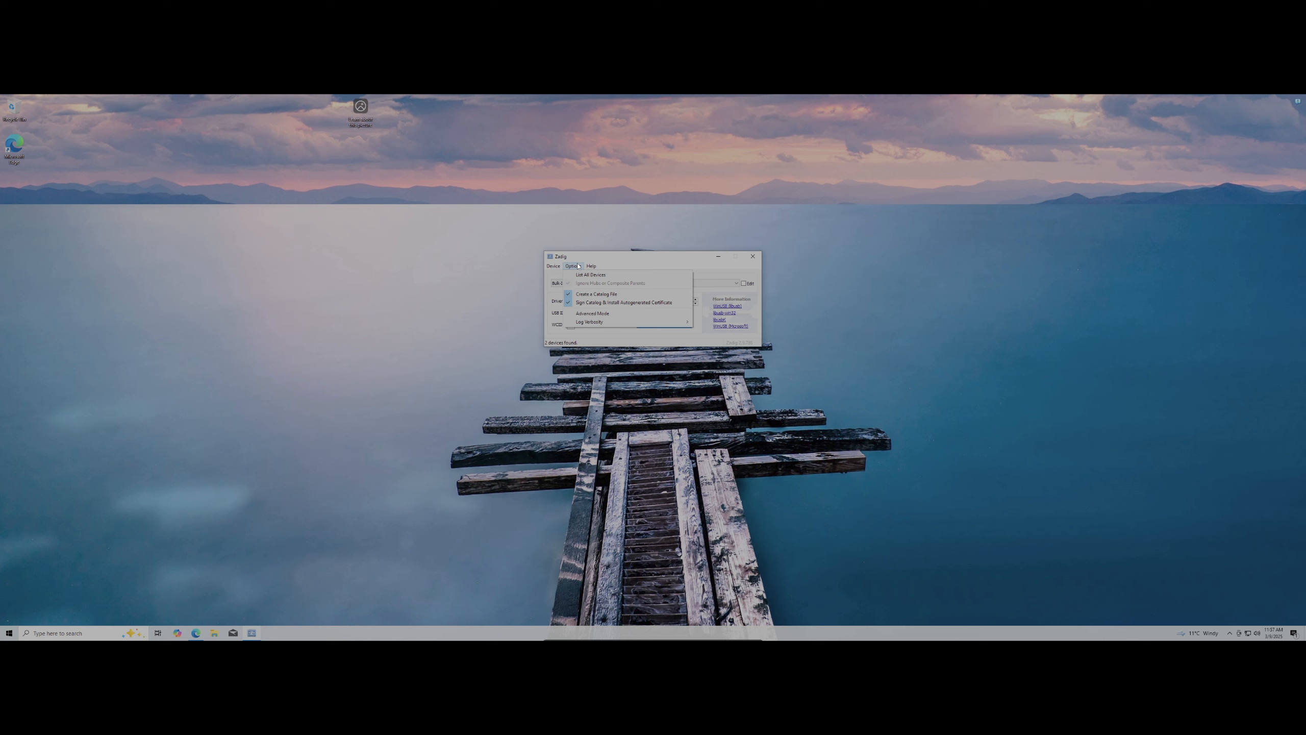
left_click(578, 265)
left_click(579, 265)
left_click(578, 275)
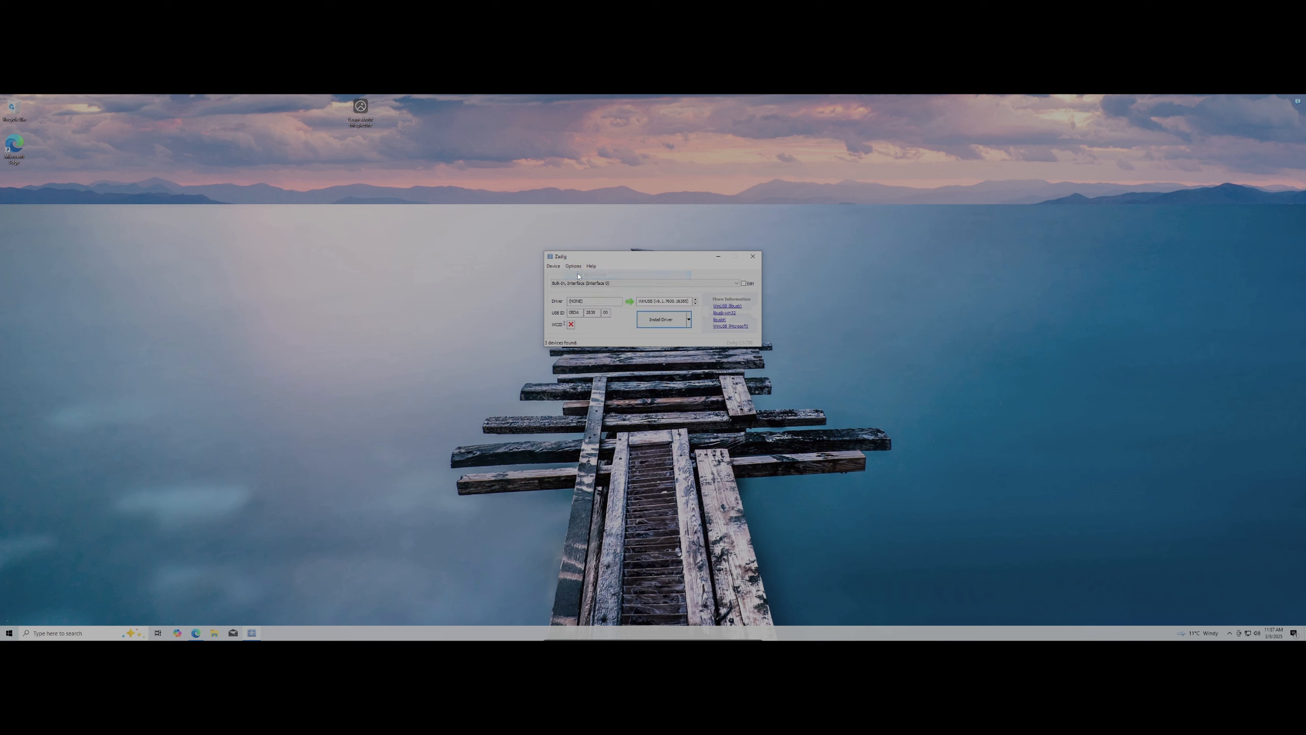
Install the WinUSB driver for Bulk-In, Interface (Interface 0), confirm success, and close Zadig
left_click(626, 284)
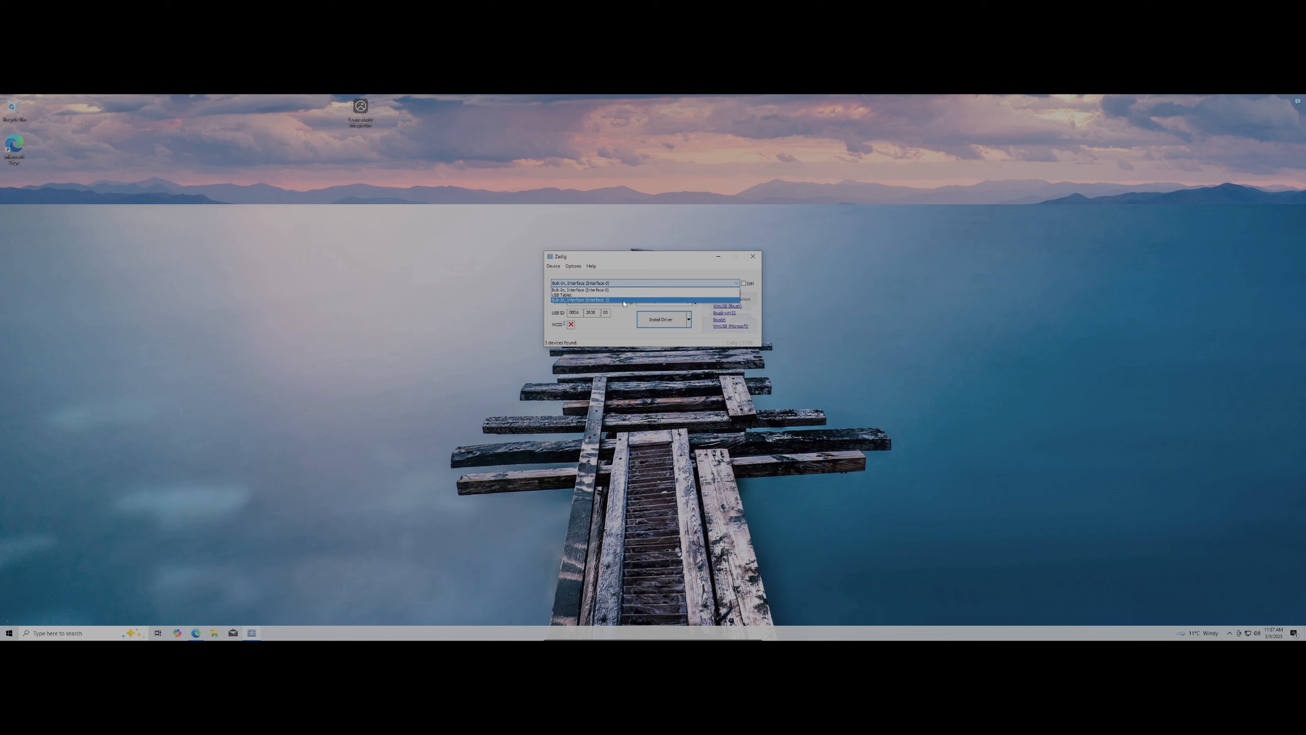
left_click(599, 290)
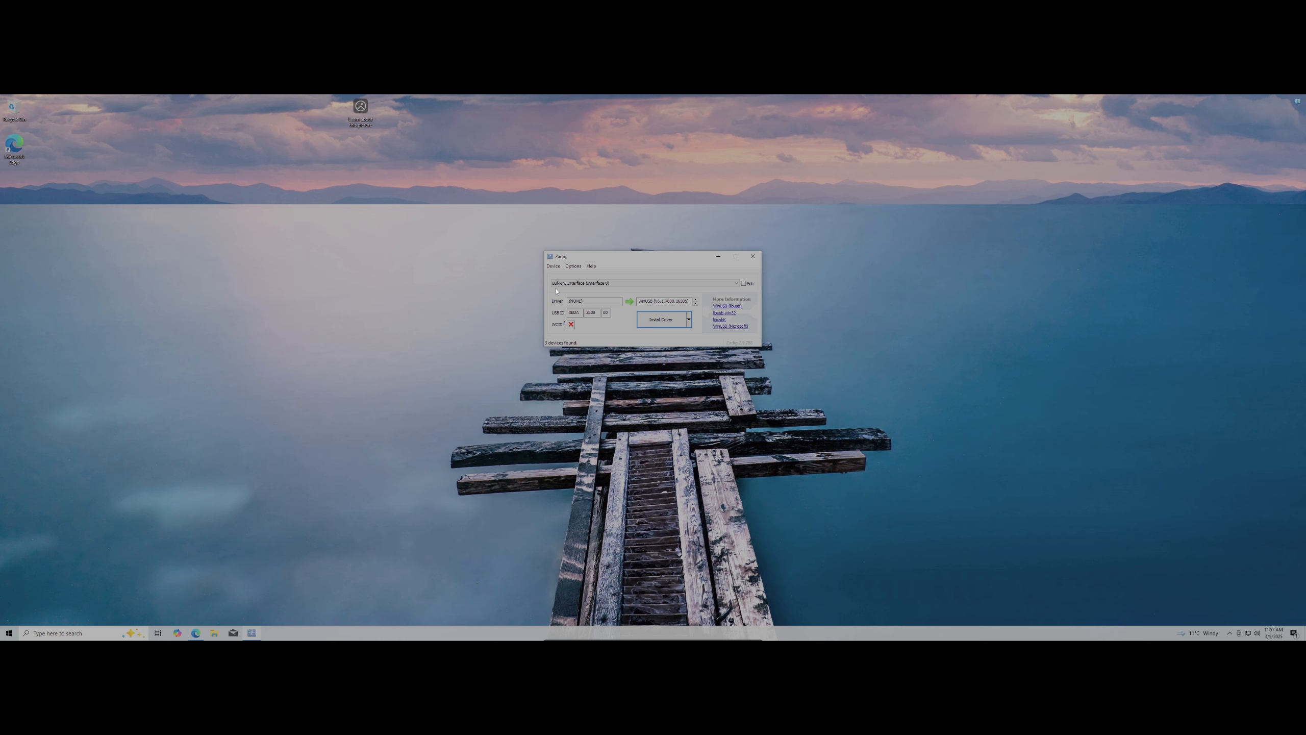
right_click(668, 353)
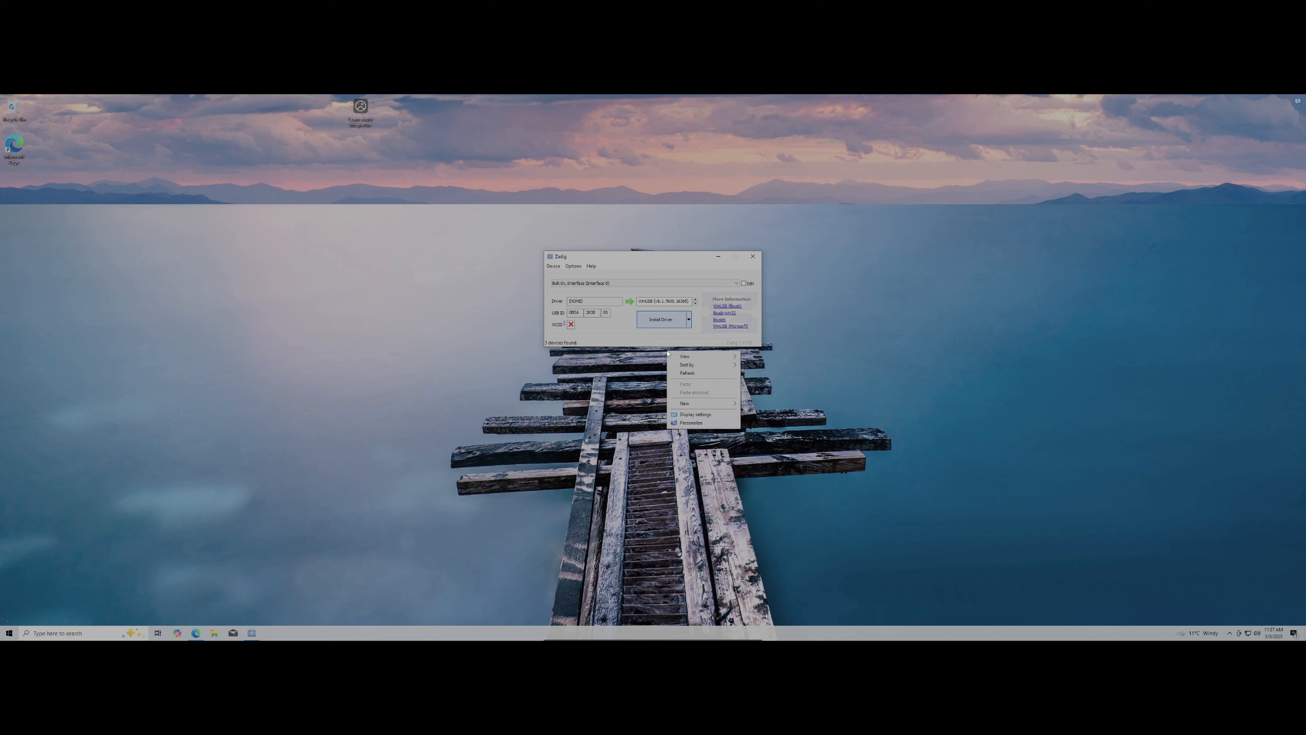
left_click(656, 320)
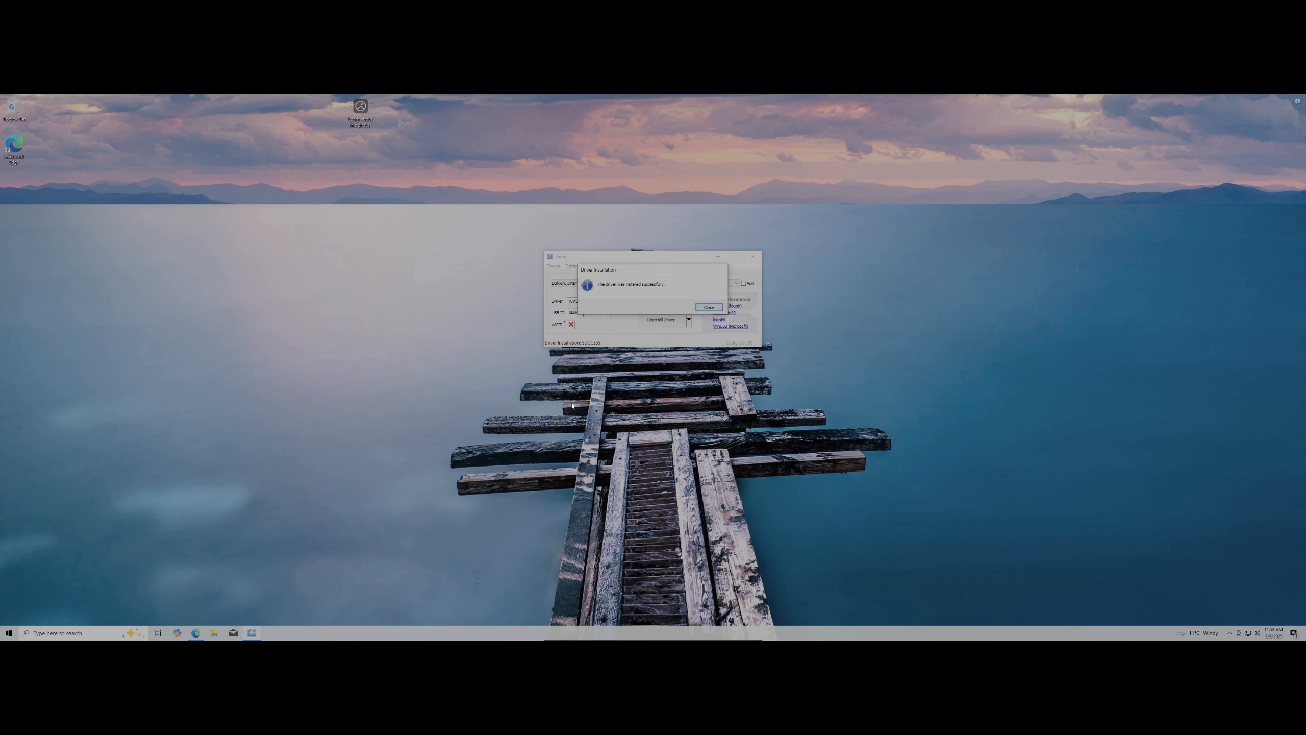
left_click(707, 306)
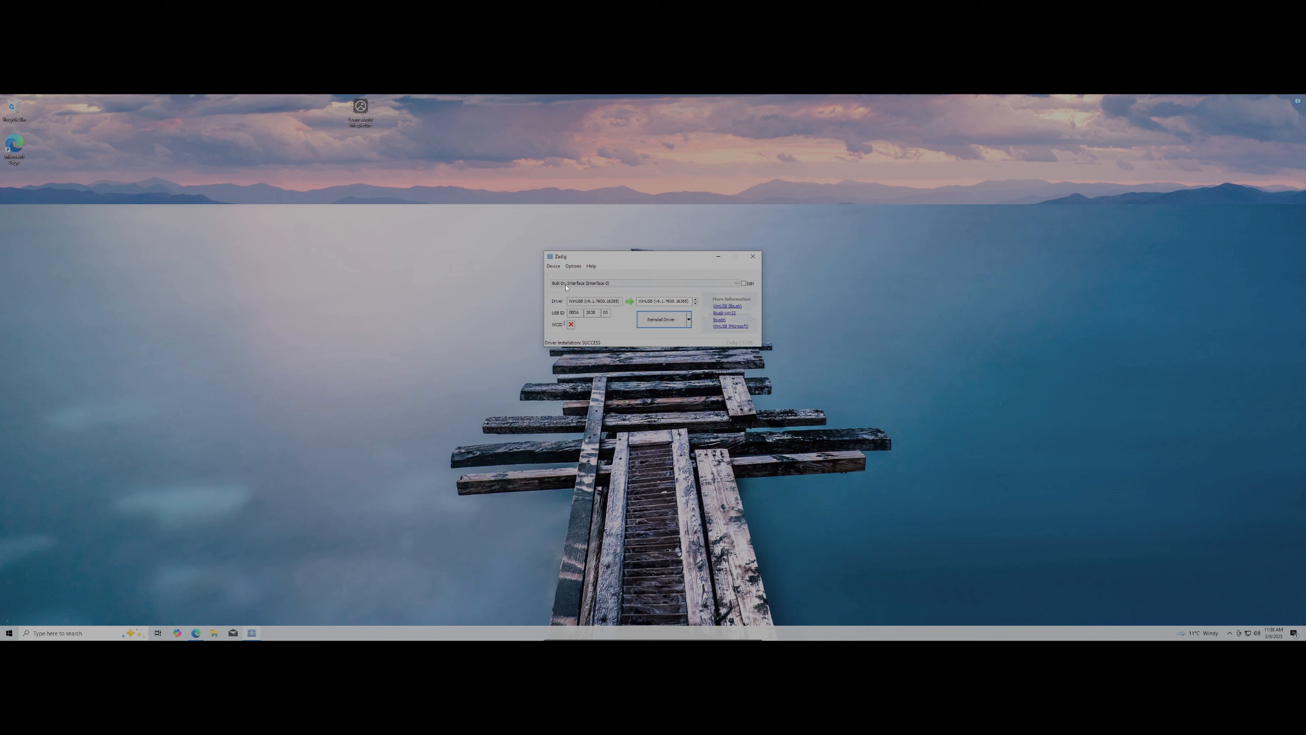
left_click_drag(568, 302, 628, 302)
left_click(583, 301)
left_click(753, 256)
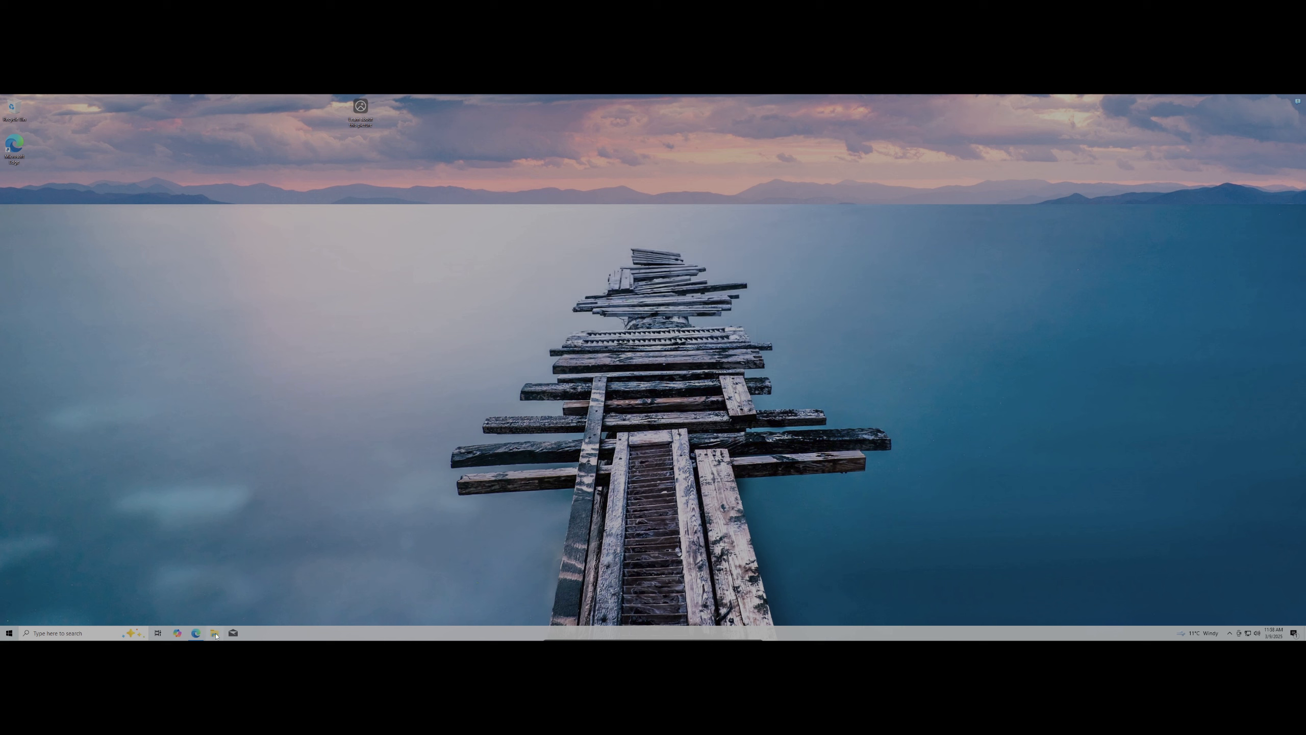
Highlight the Drivers/Utility, Zadig (RTL-SDR) and Virtual Audio Cables notes, then restore the Zadig page in Edge
mouse_move(193, 636)
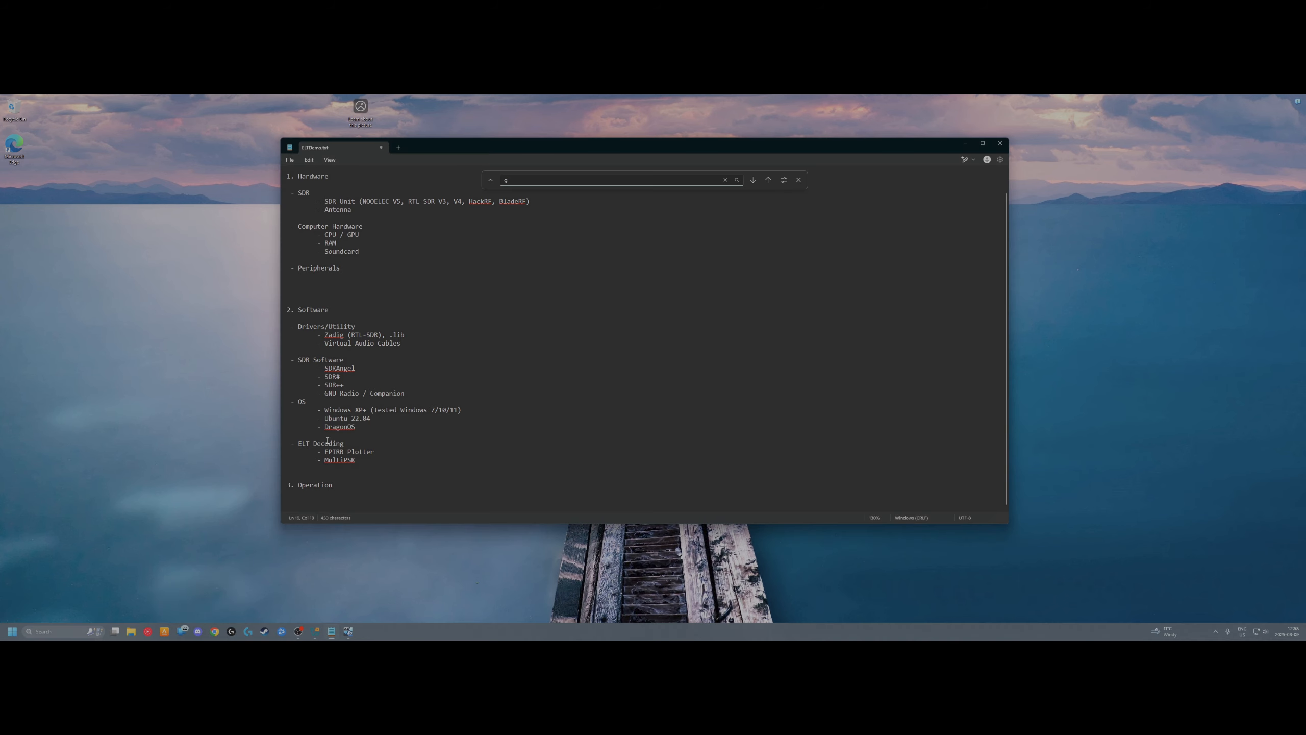
left_click_drag(330, 328, 410, 341)
left_click(381, 342)
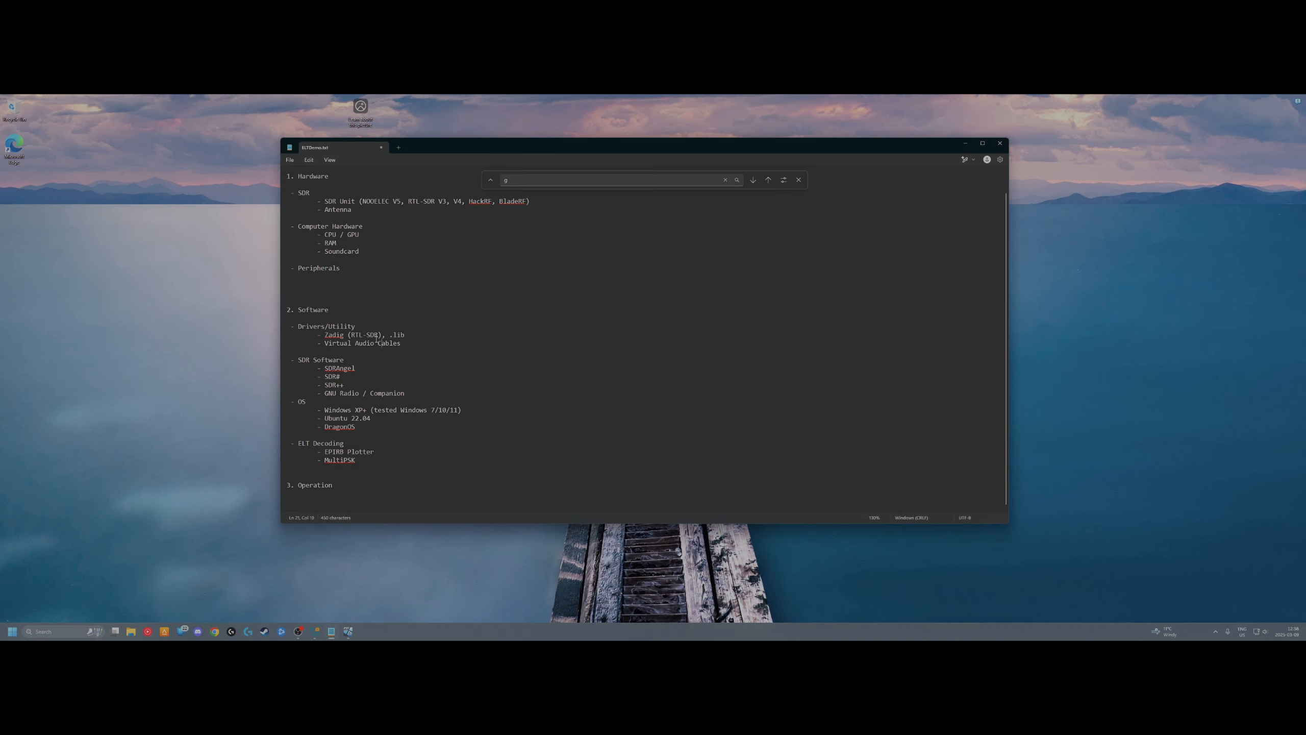
left_click_drag(330, 334, 418, 332)
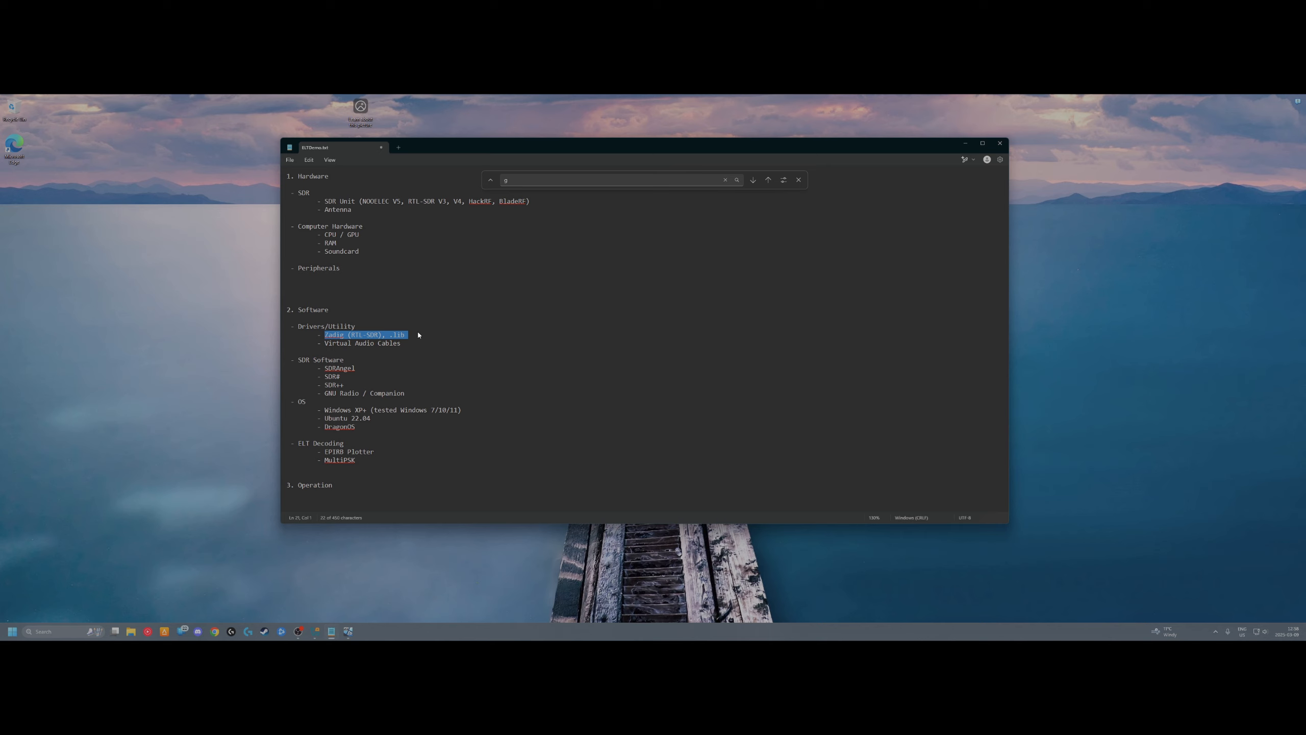
left_click(407, 334)
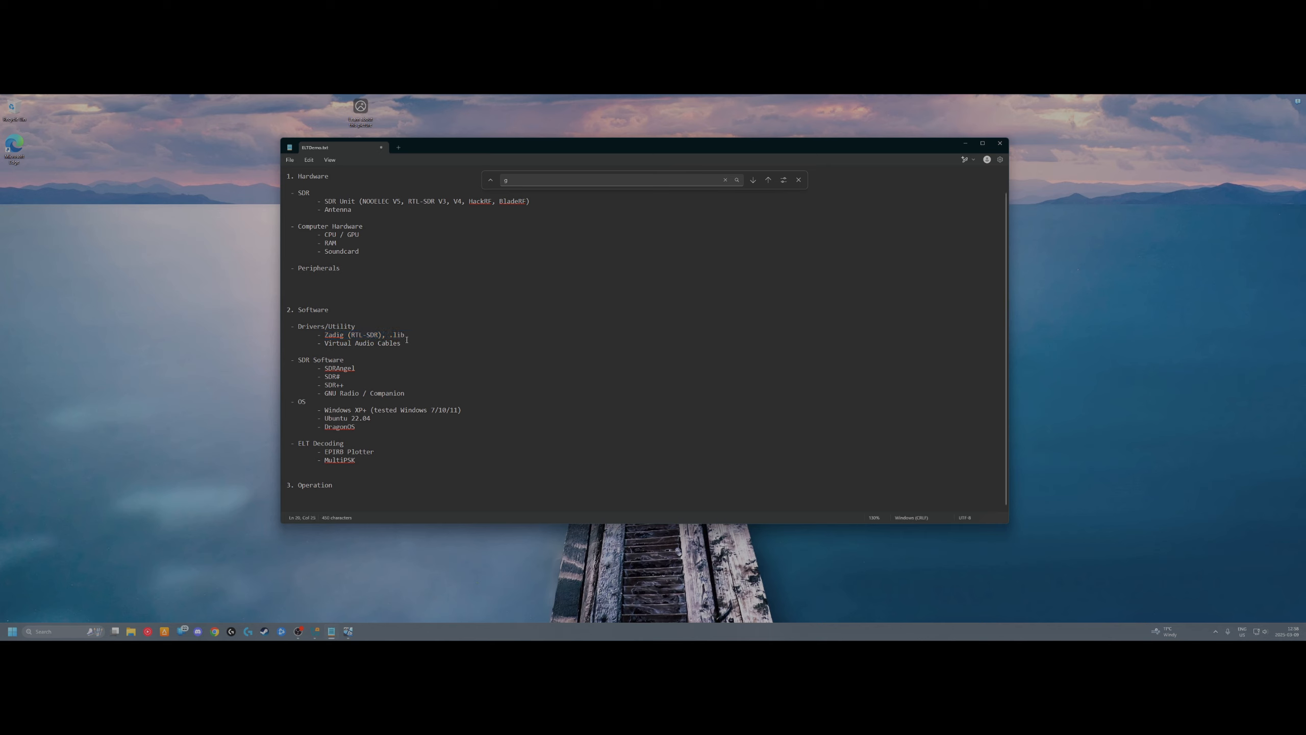
triple_click(415, 346)
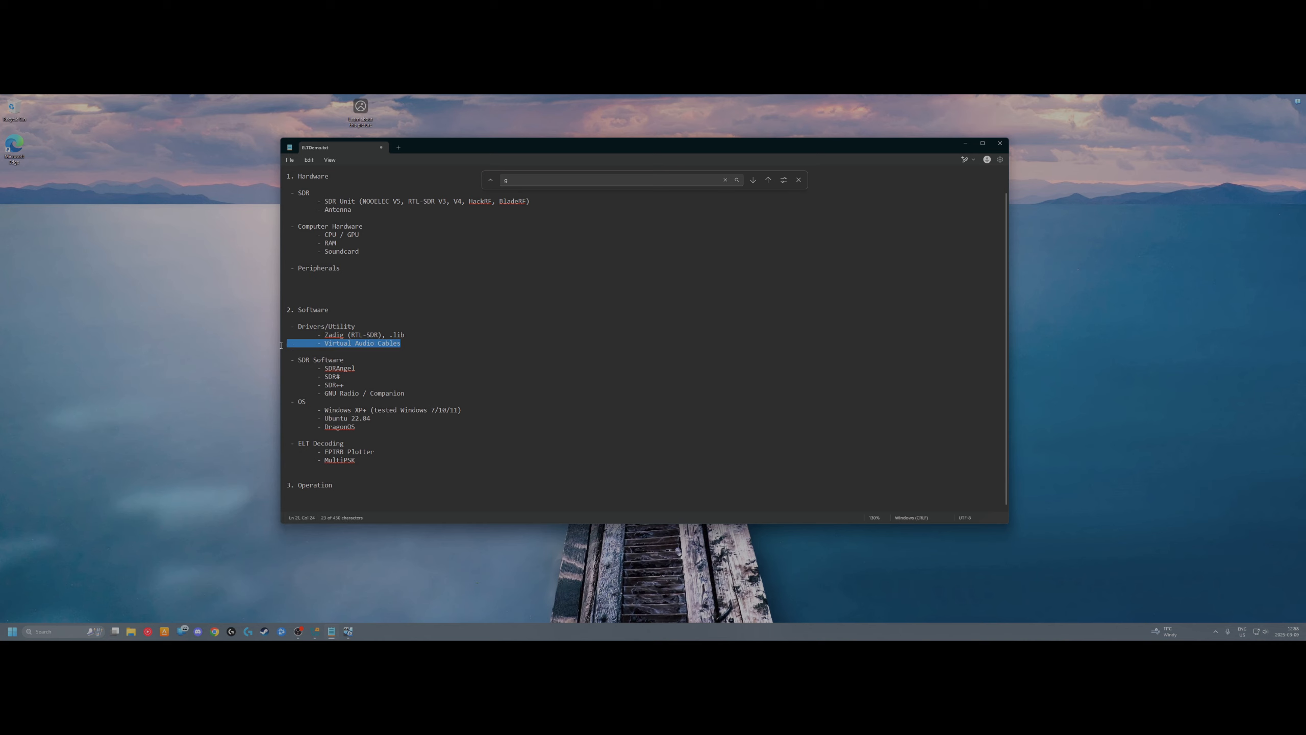
left_click(449, 336)
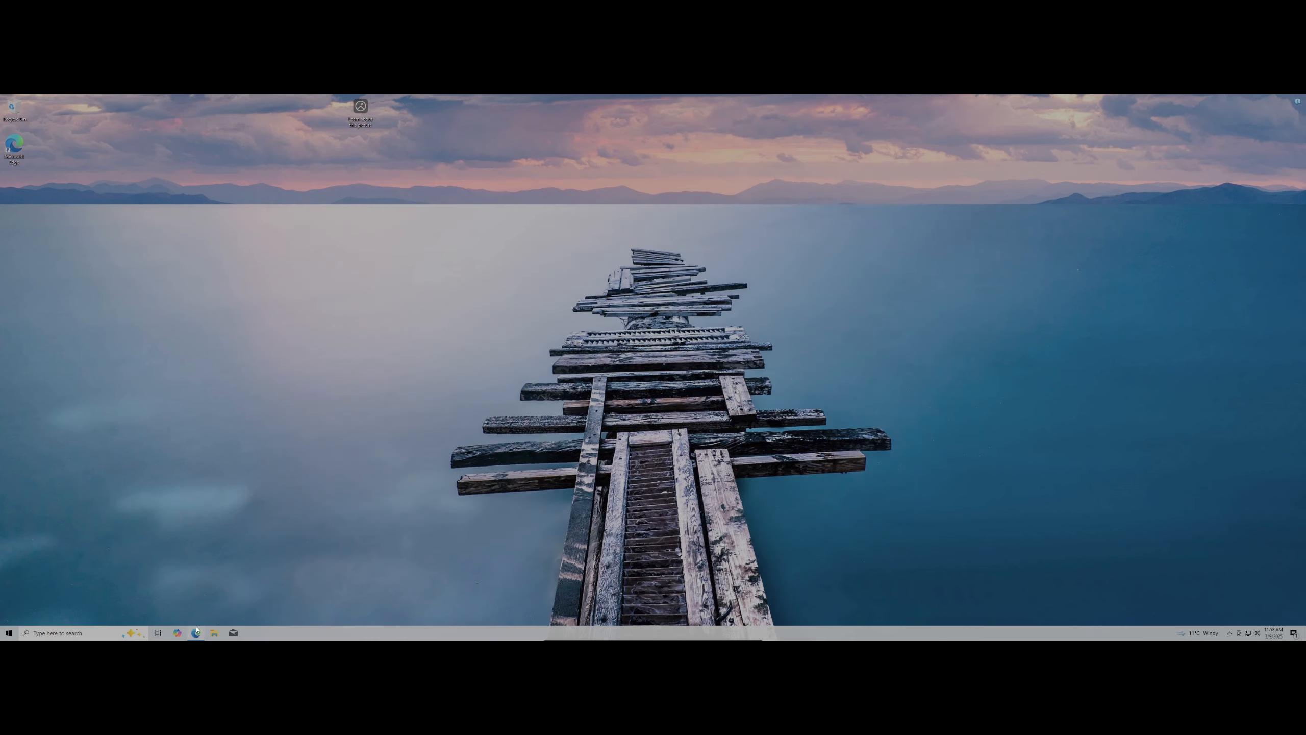
left_click(196, 632)
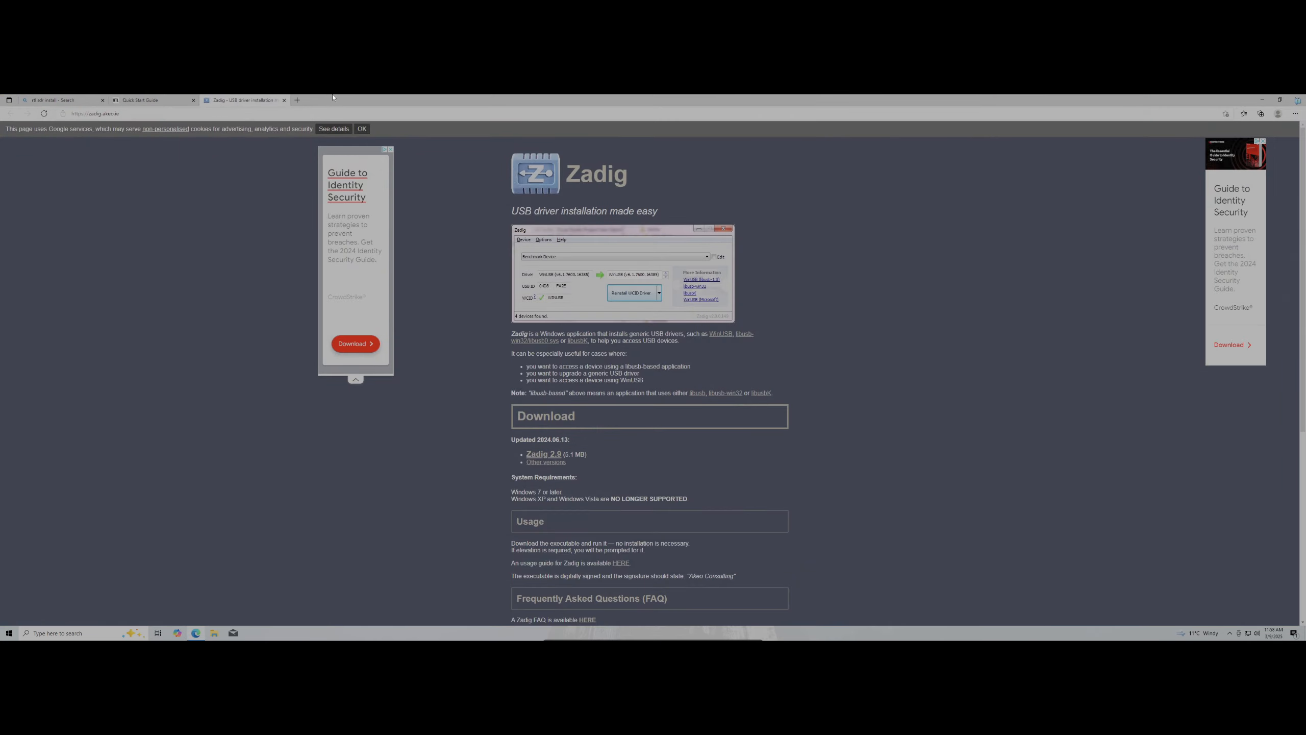
Search the web for a virtual audio cable download from the address bar
left_click(313, 112)
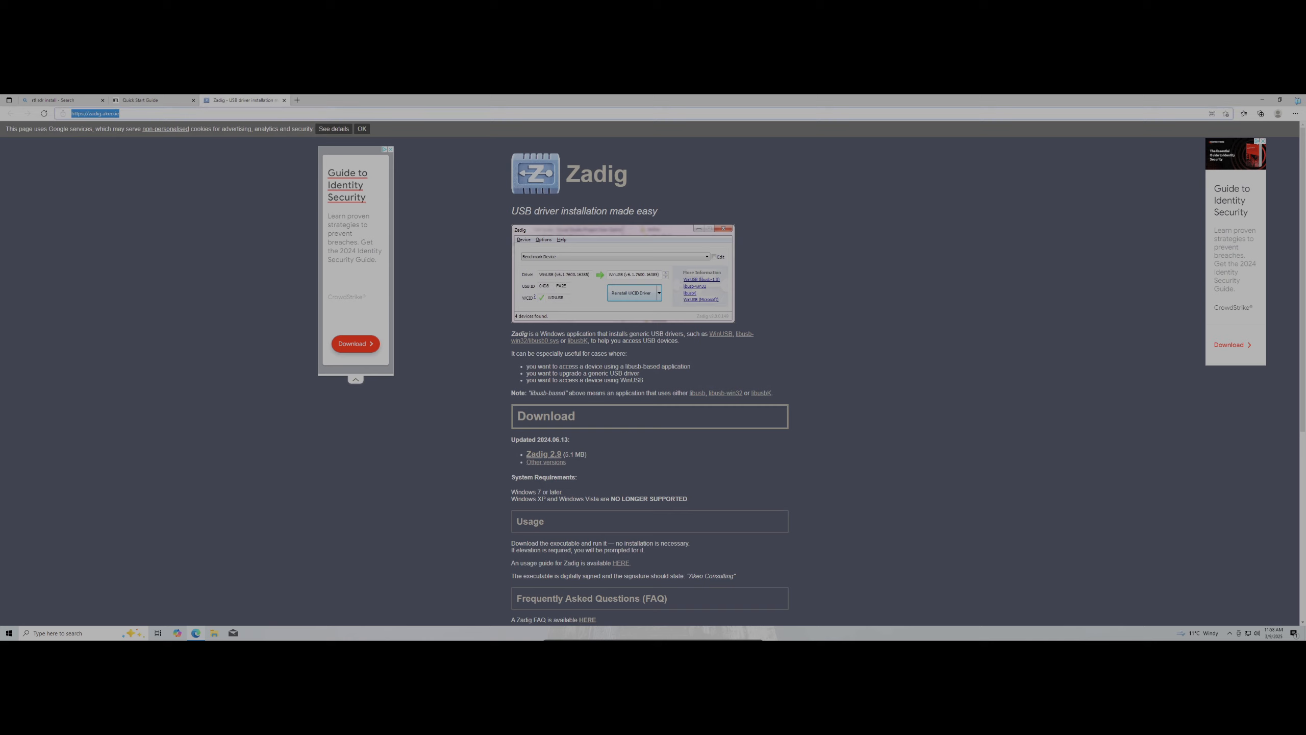
type("vi")
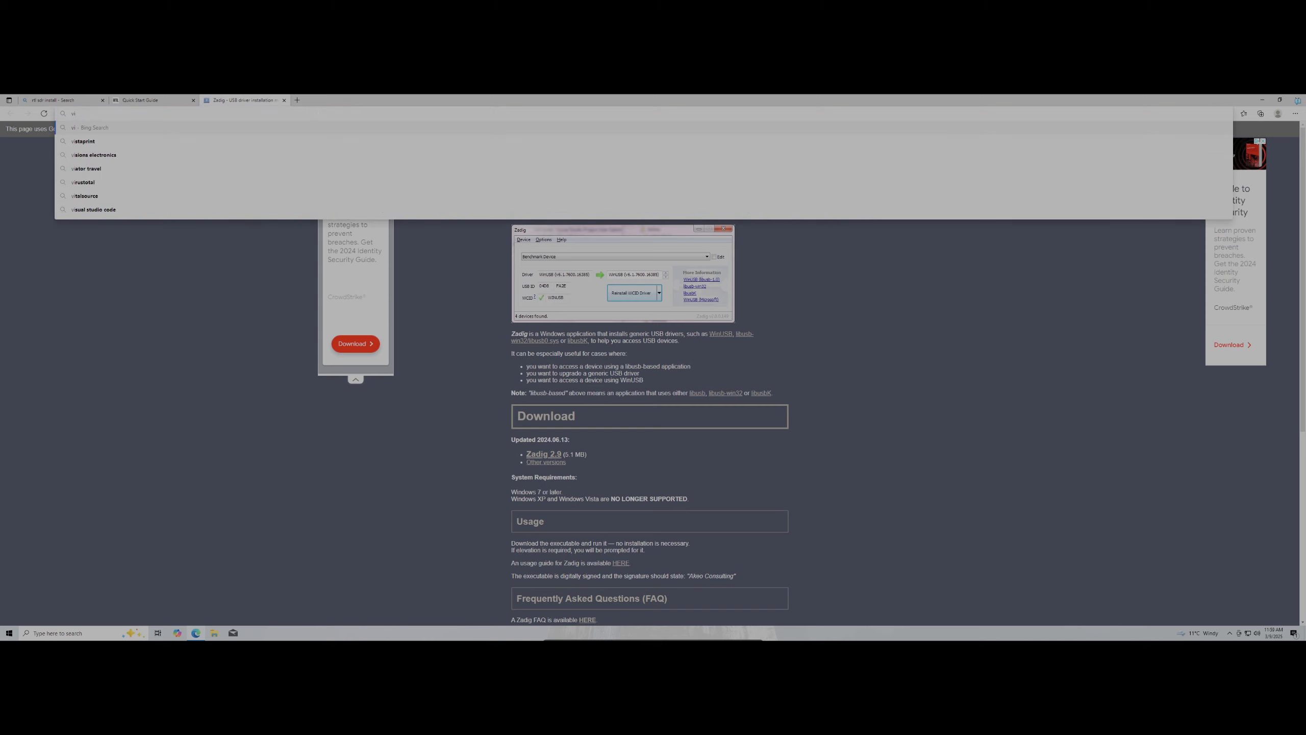
type("rutal audio vc")
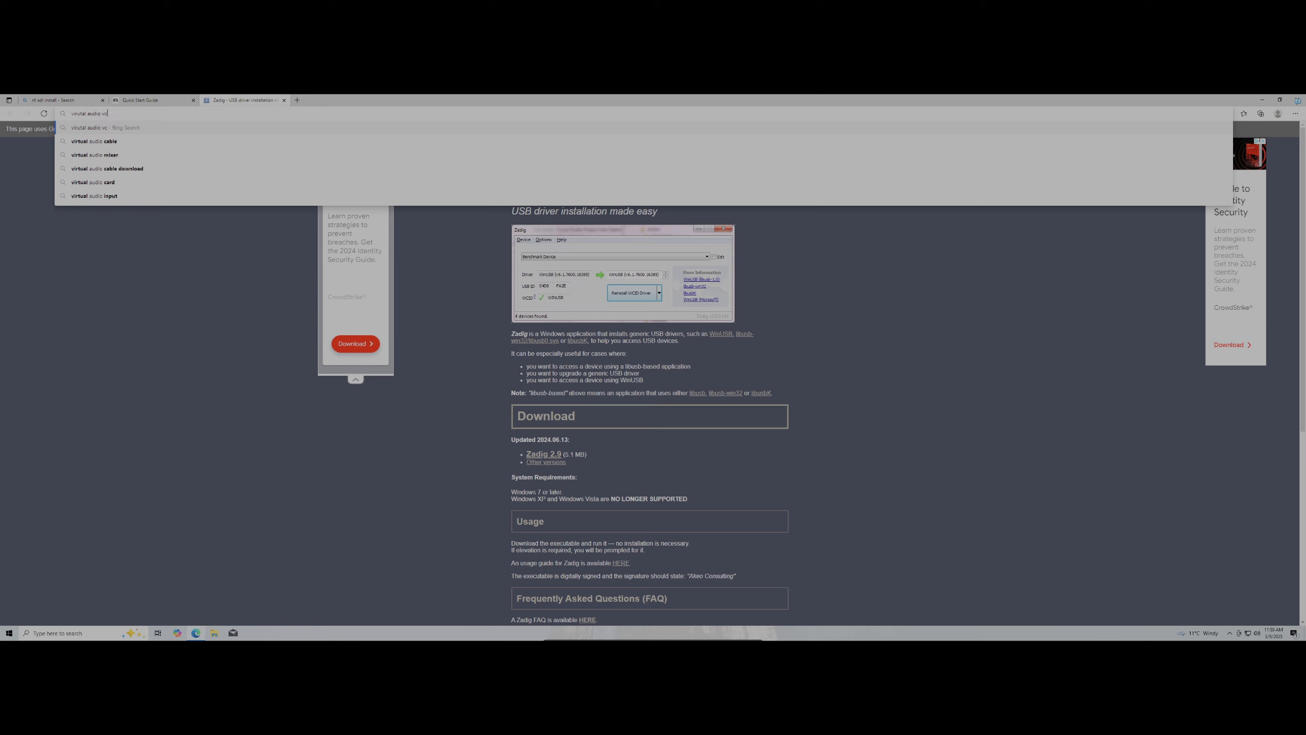
key("BackSpace")
key("BackSpace")
type("calbeble download")
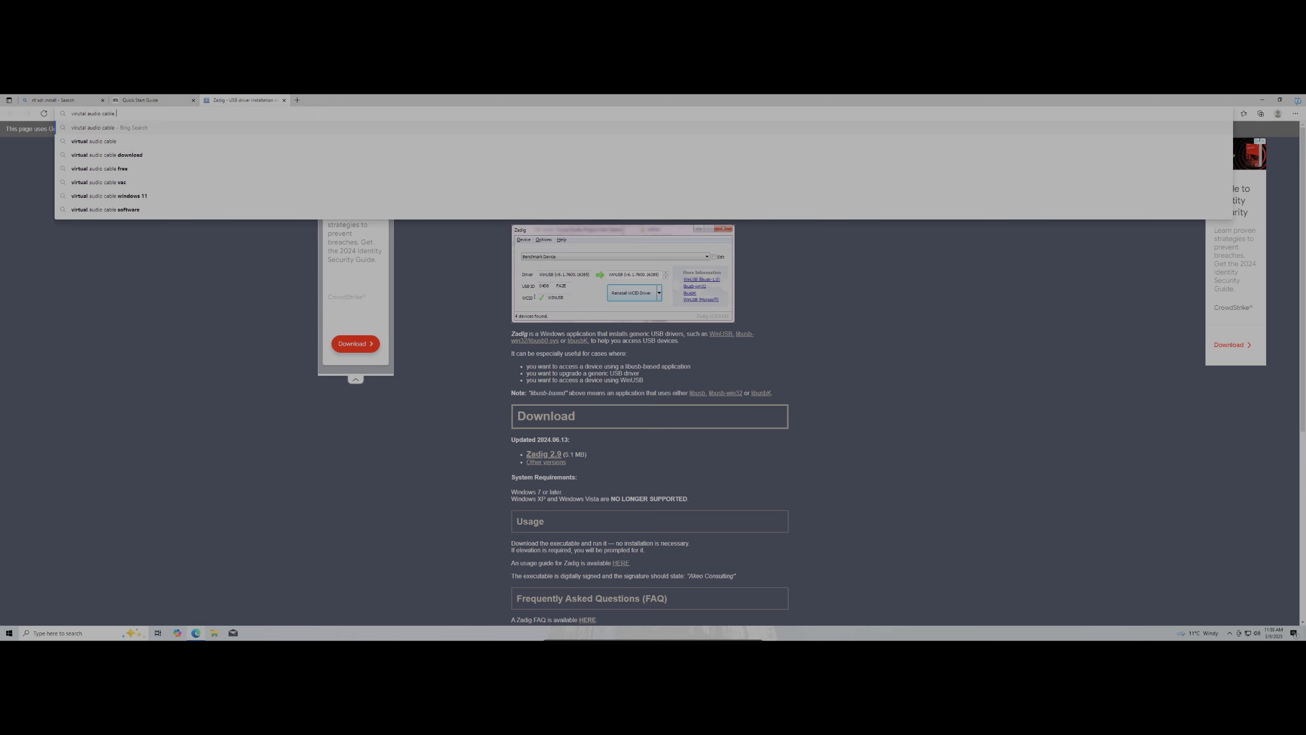
key("Return")
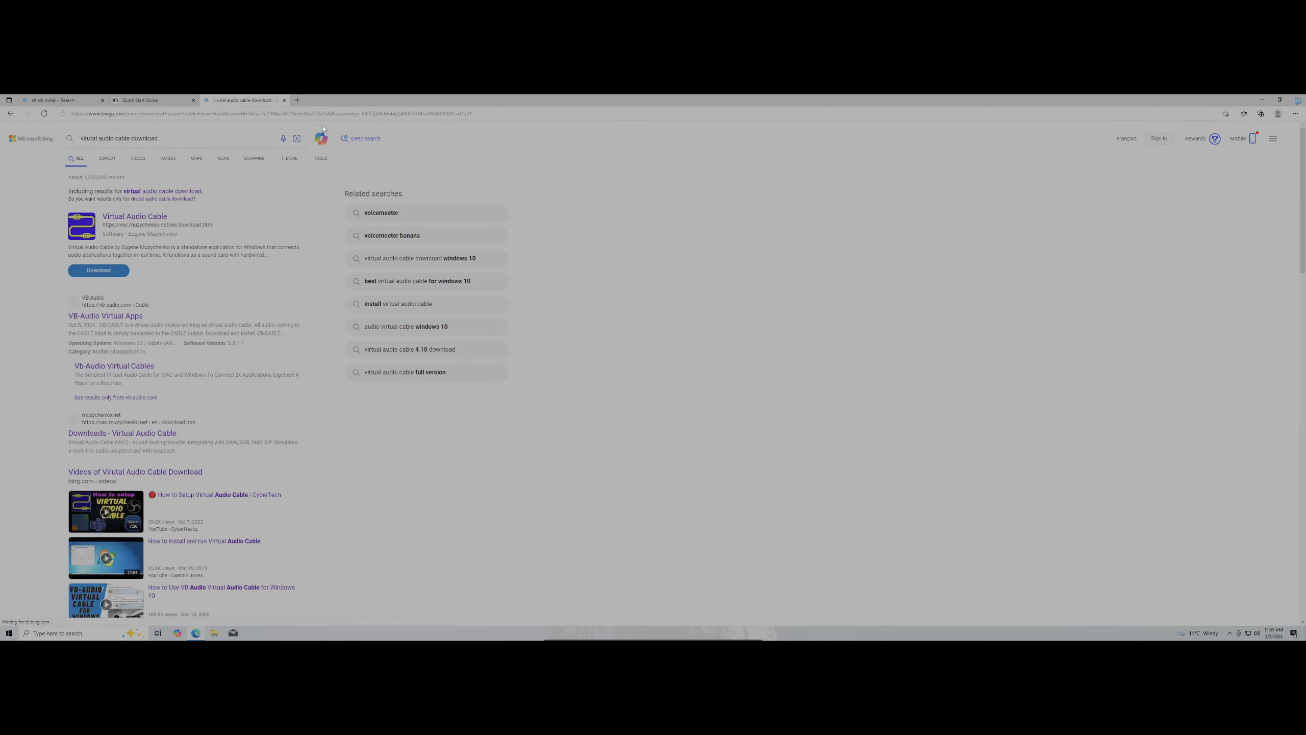
Download VBCABLE_Driver_Pack45.zip from the VB-Audio Virtual Apps page and open it
left_click(126, 316)
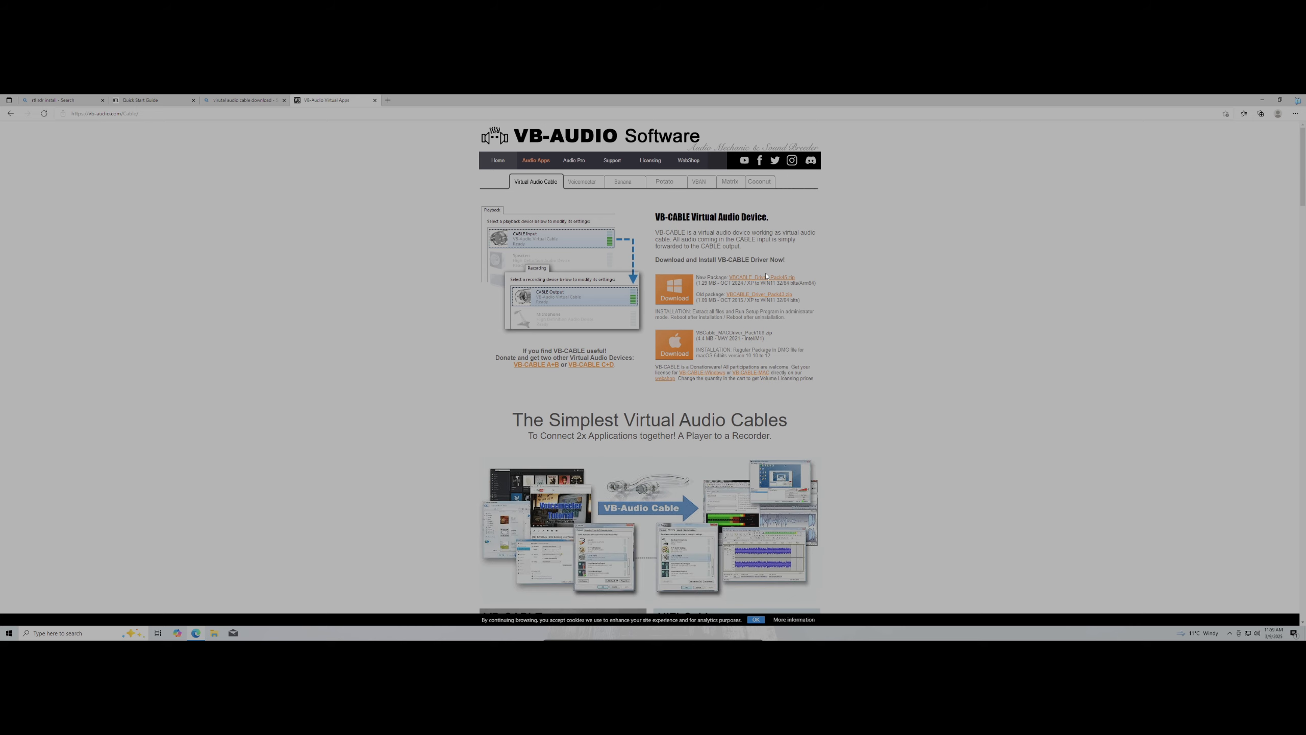
left_click(770, 279)
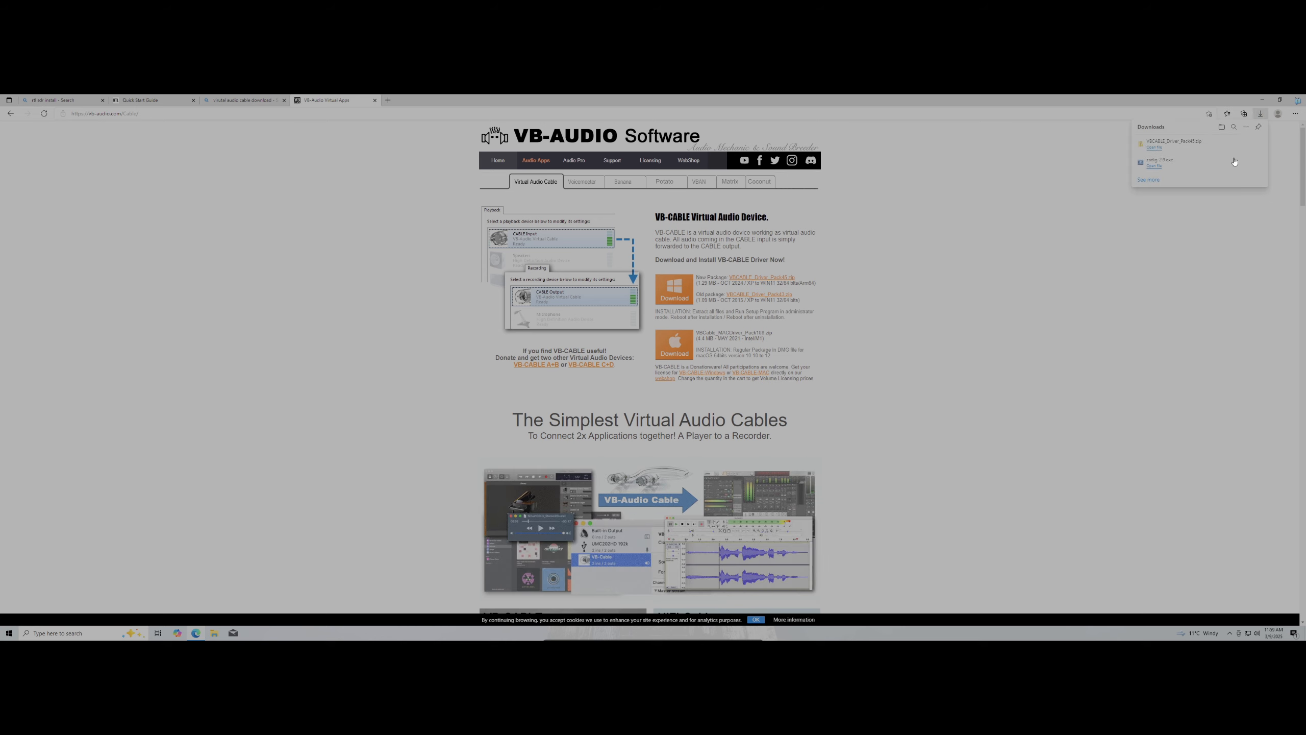
left_click(1154, 147)
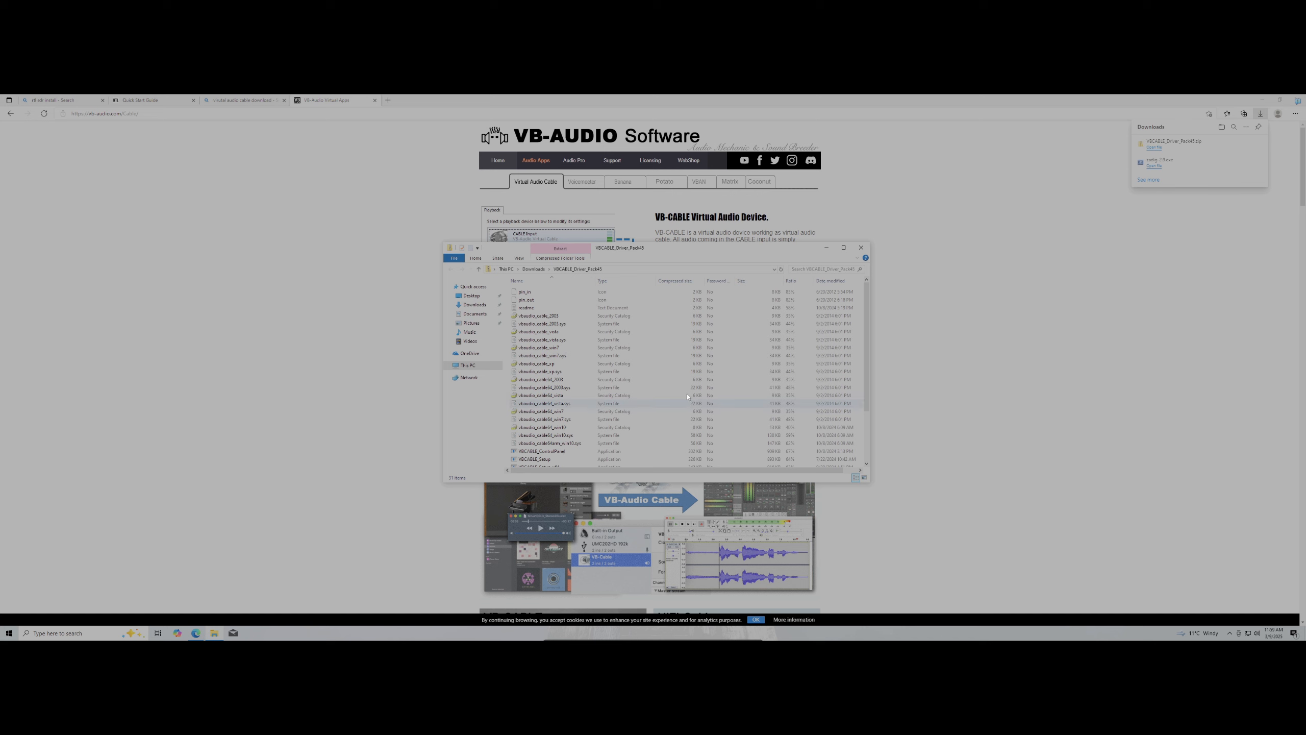
Extract all files from the VBCABLE driver pack zip in the Downloads folder
left_click(1262, 100)
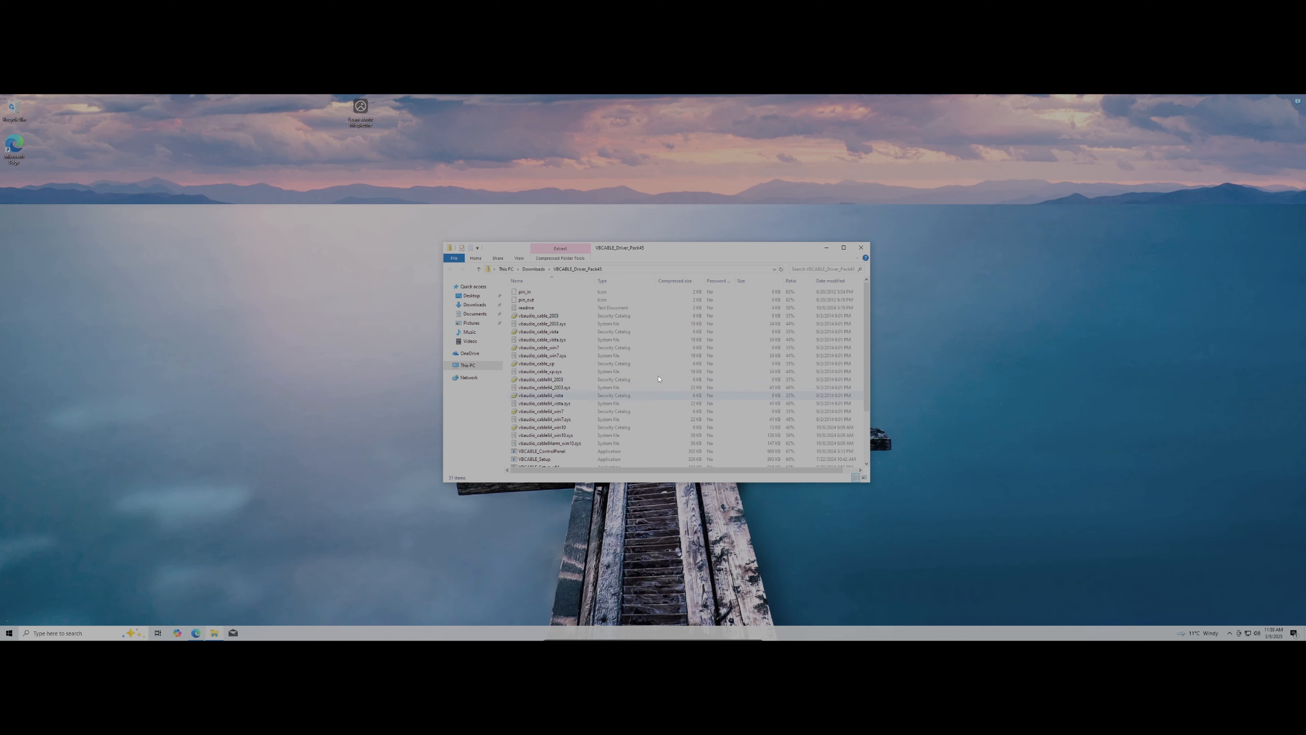
scroll(659, 379, "down", 3)
left_click(533, 269)
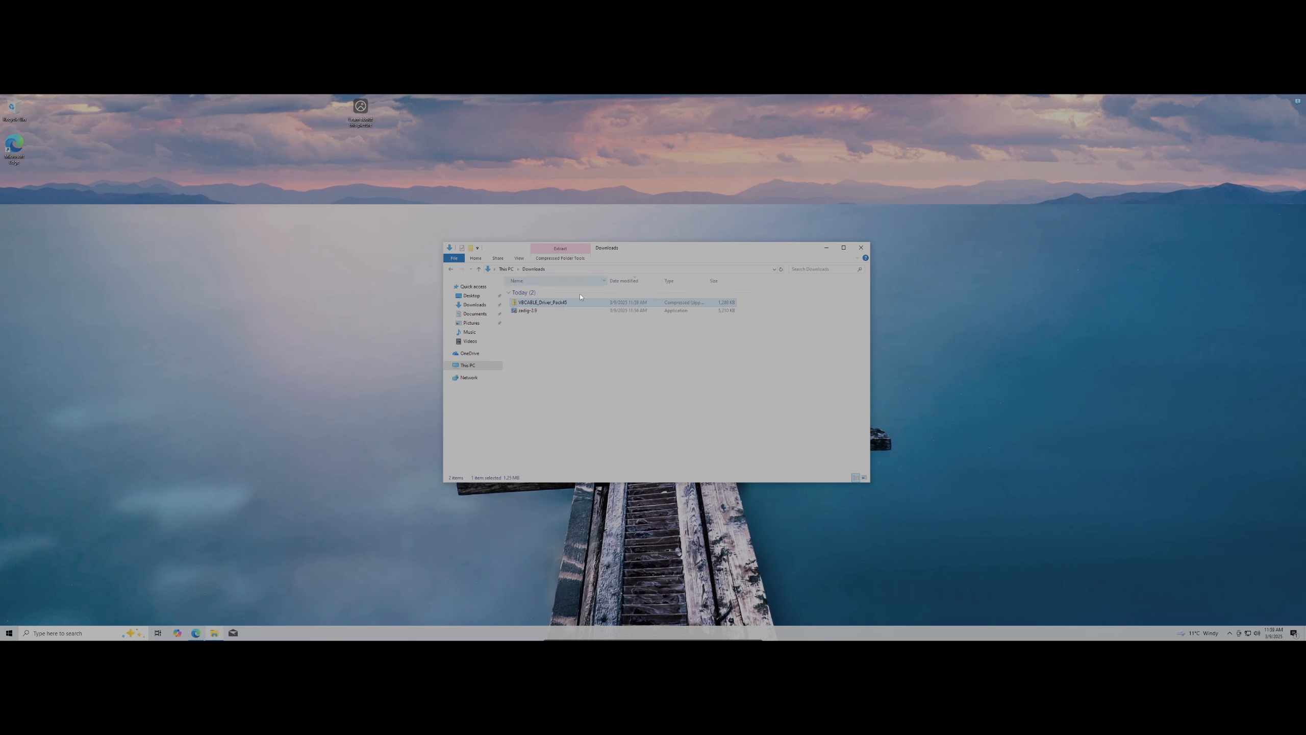
right_click(554, 304)
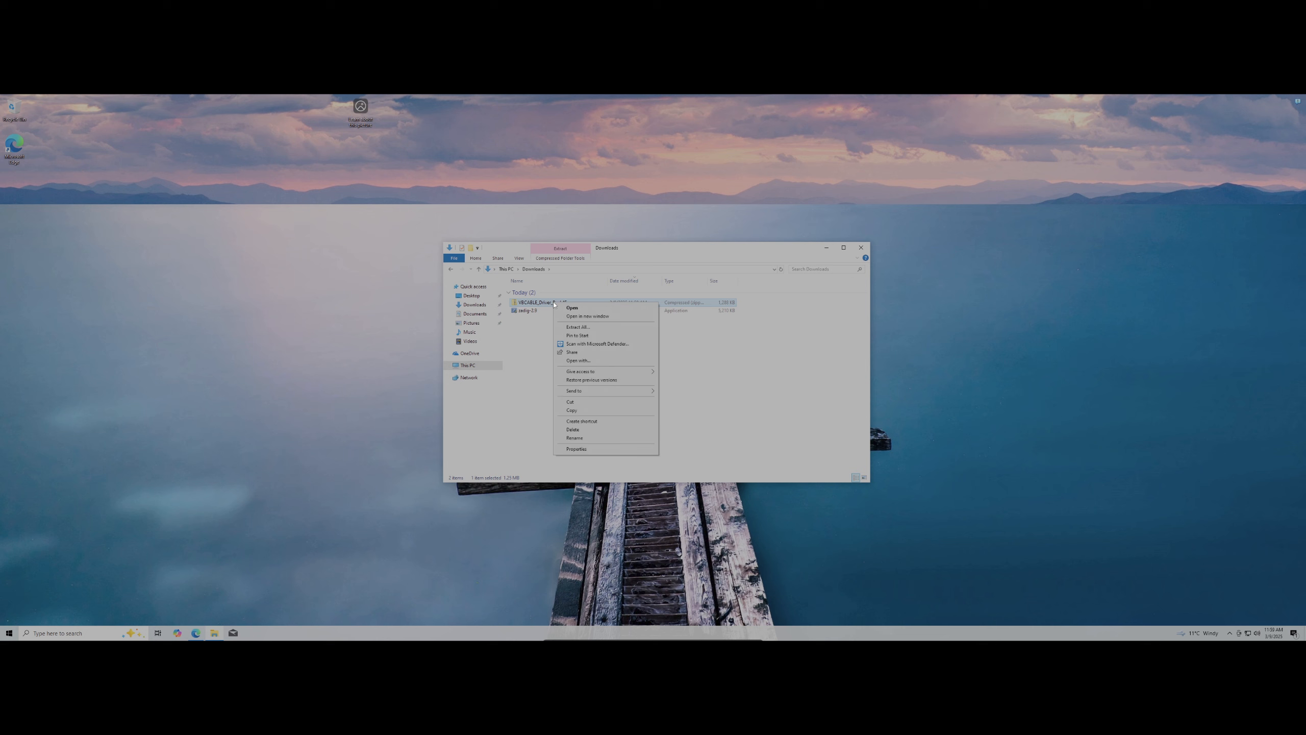
left_click(582, 327)
left_click(723, 437)
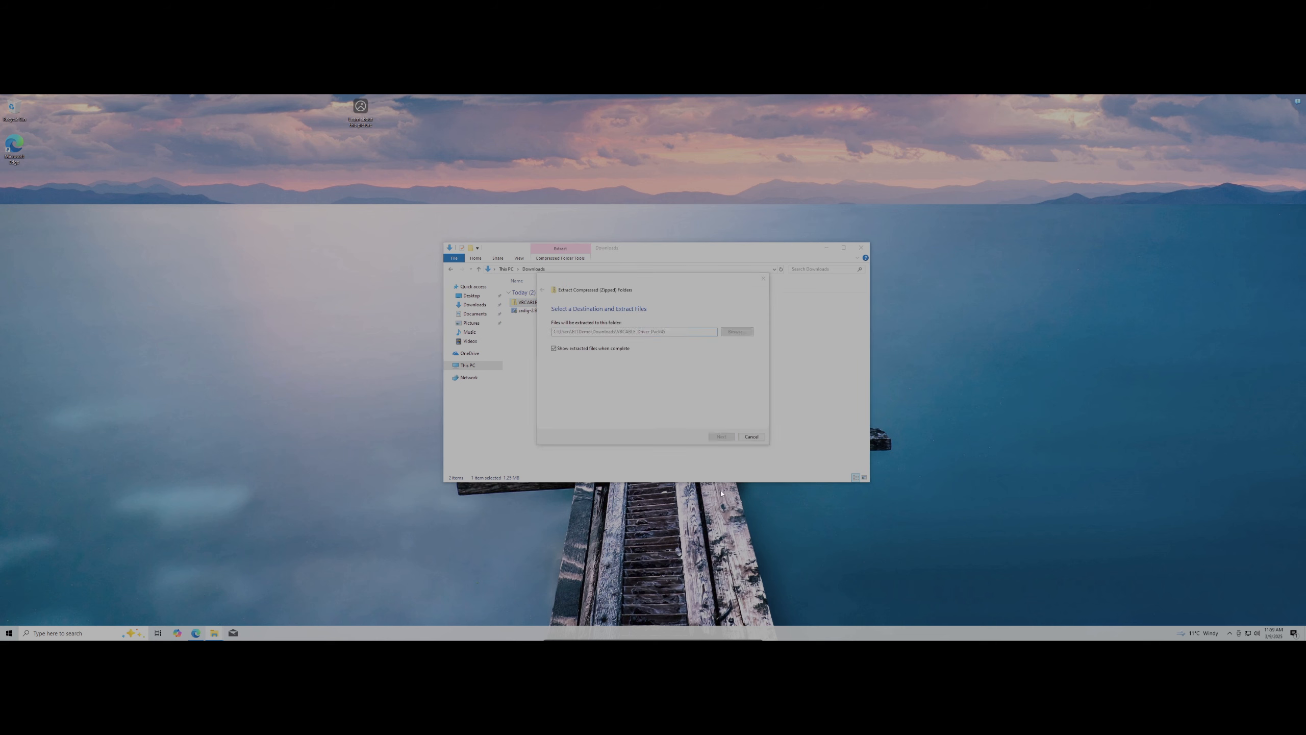
Run VBCABLE_Setup_x64, allow it through UAC, and install the virtual cable driver
scroll(657, 396, "down", 3)
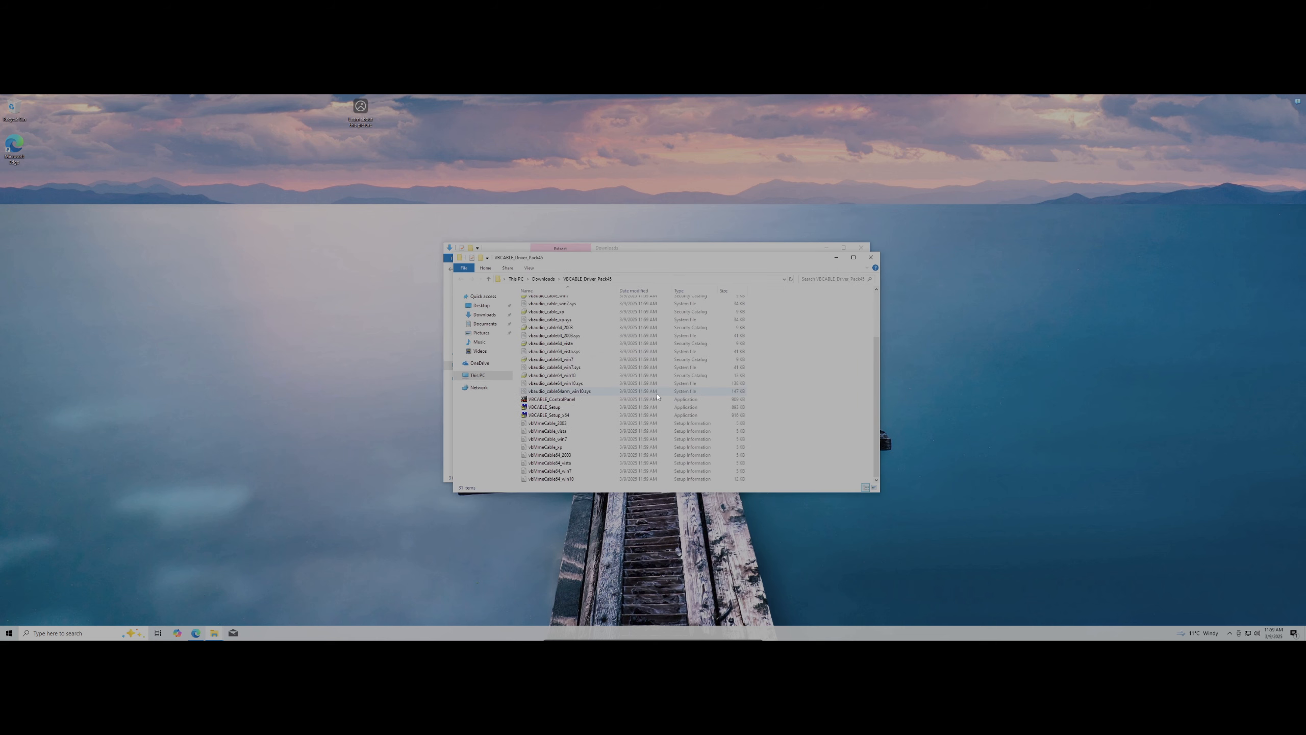
left_click(589, 415)
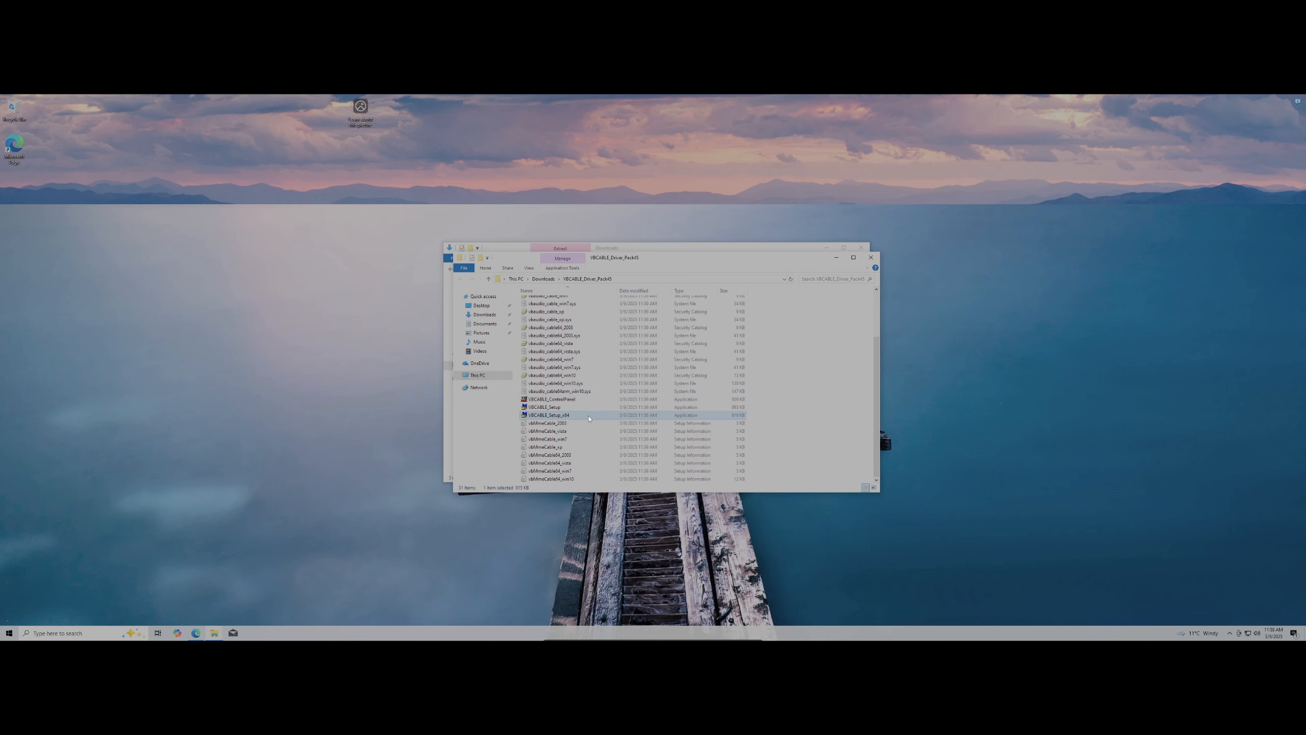
double_click(590, 417)
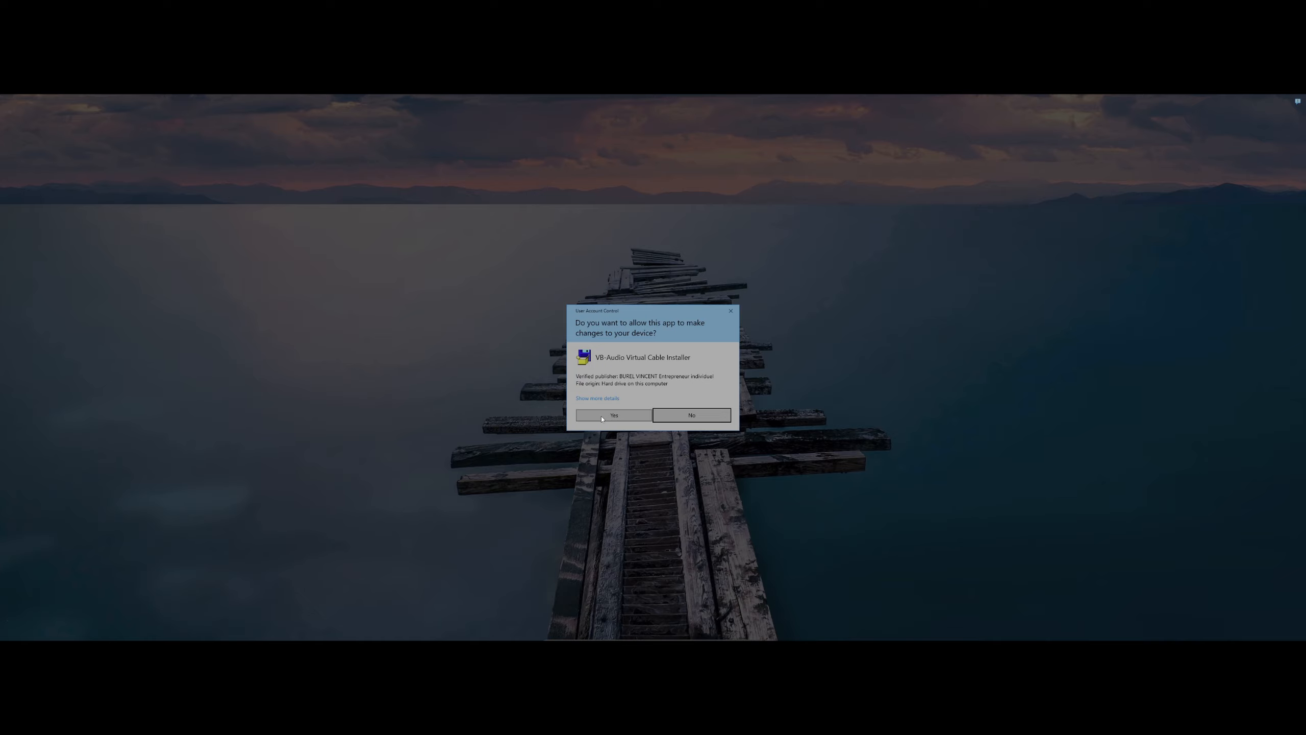
left_click(613, 416)
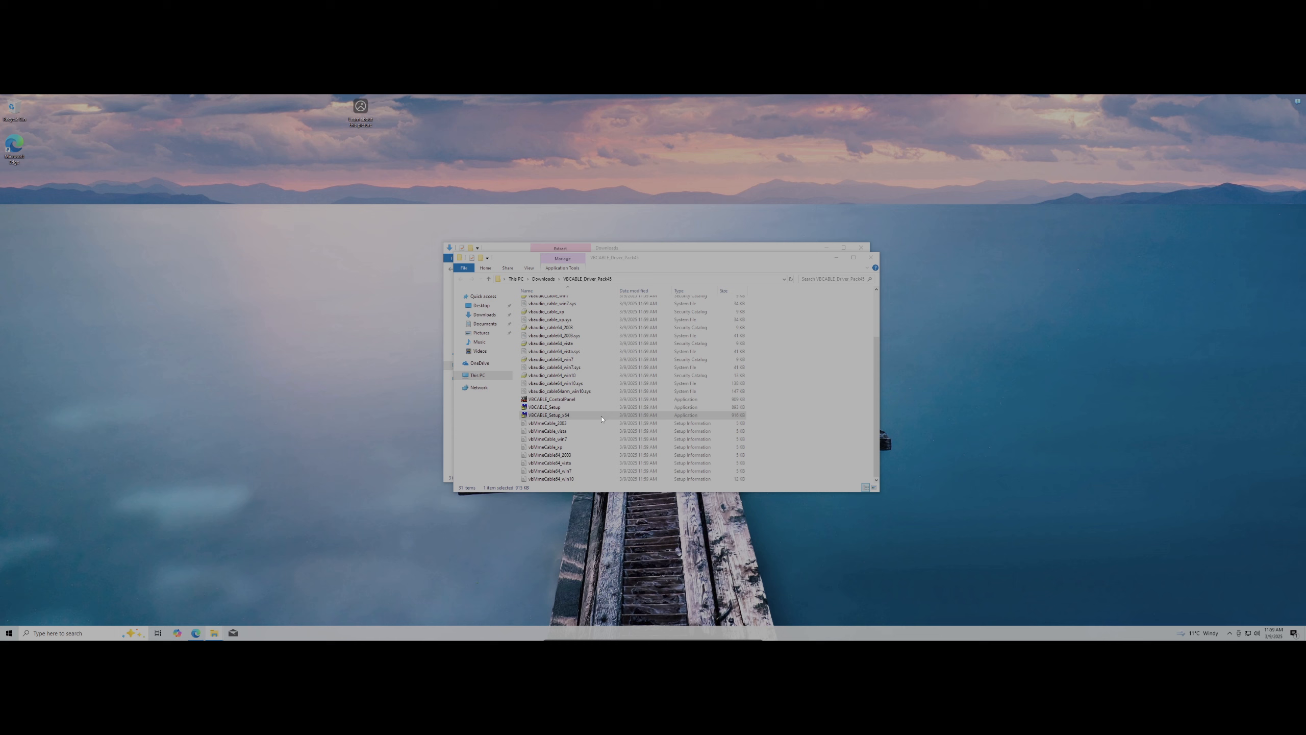
left_click(292, 266)
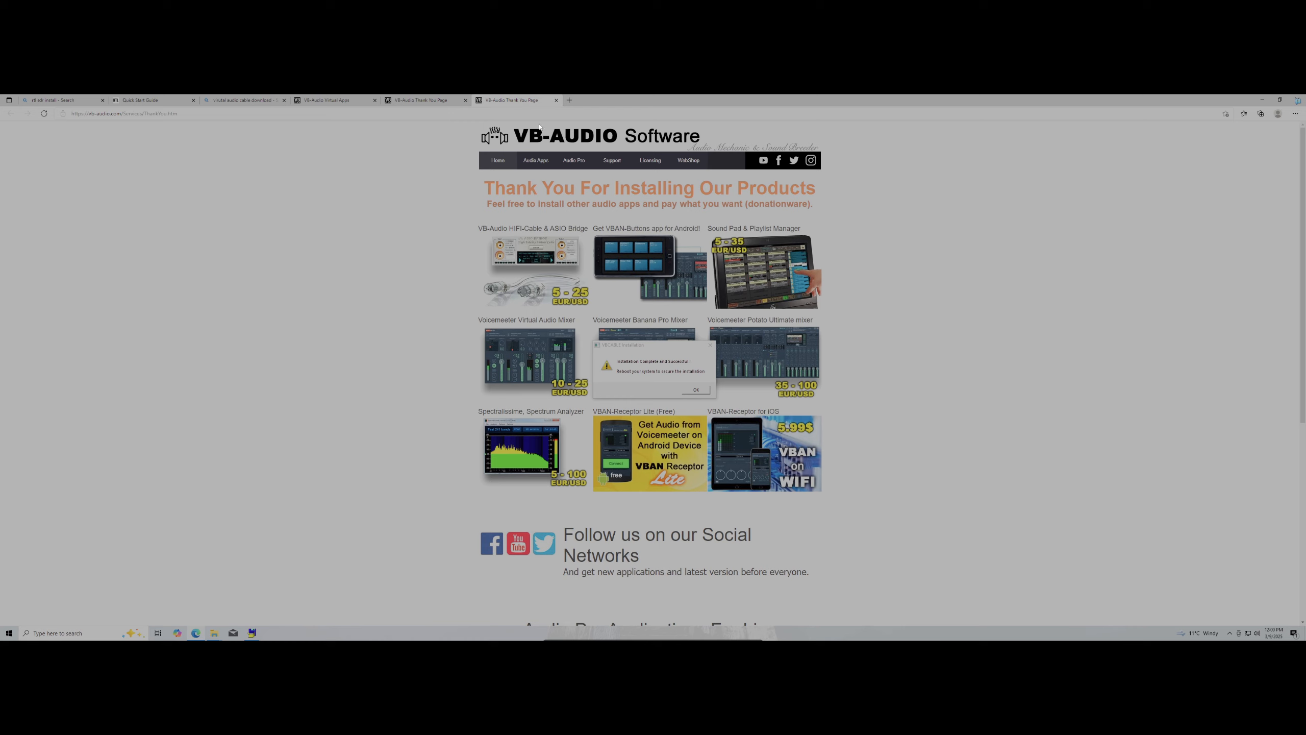
Close the two VB-Audio thank-you tabs and the VB-Audio Virtual Apps tab, then minimize Edge
left_click(556, 100)
left_click(465, 100)
left_click(374, 101)
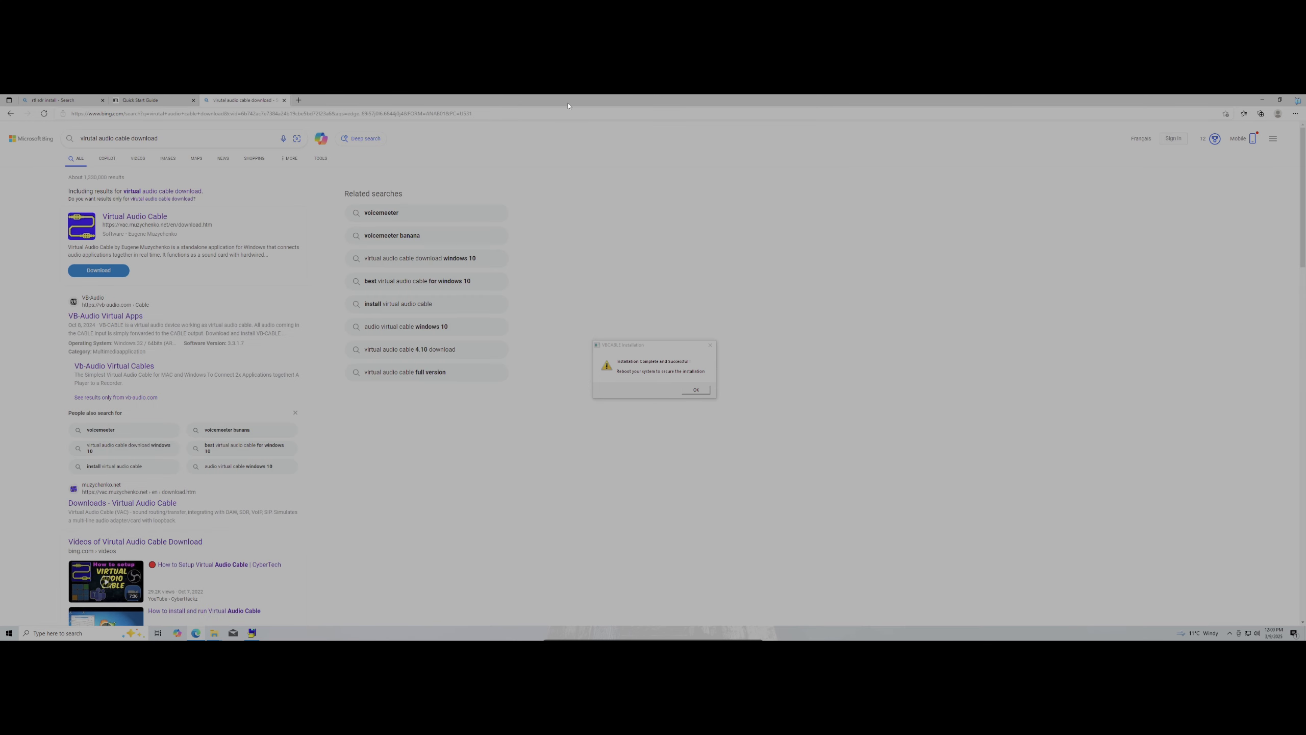
left_click(1263, 100)
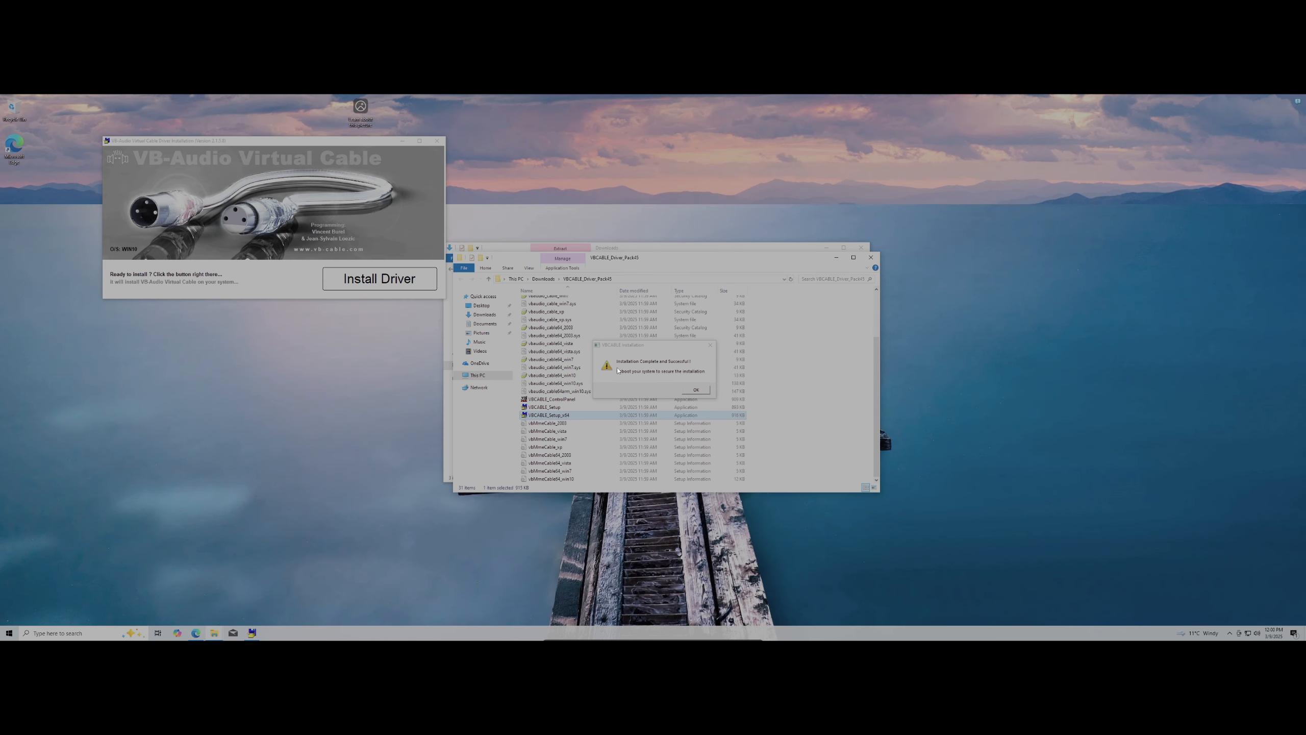
Acknowledge the installation message and close both File Explorer windows and Microsoft 365 Copilot
left_click(703, 390)
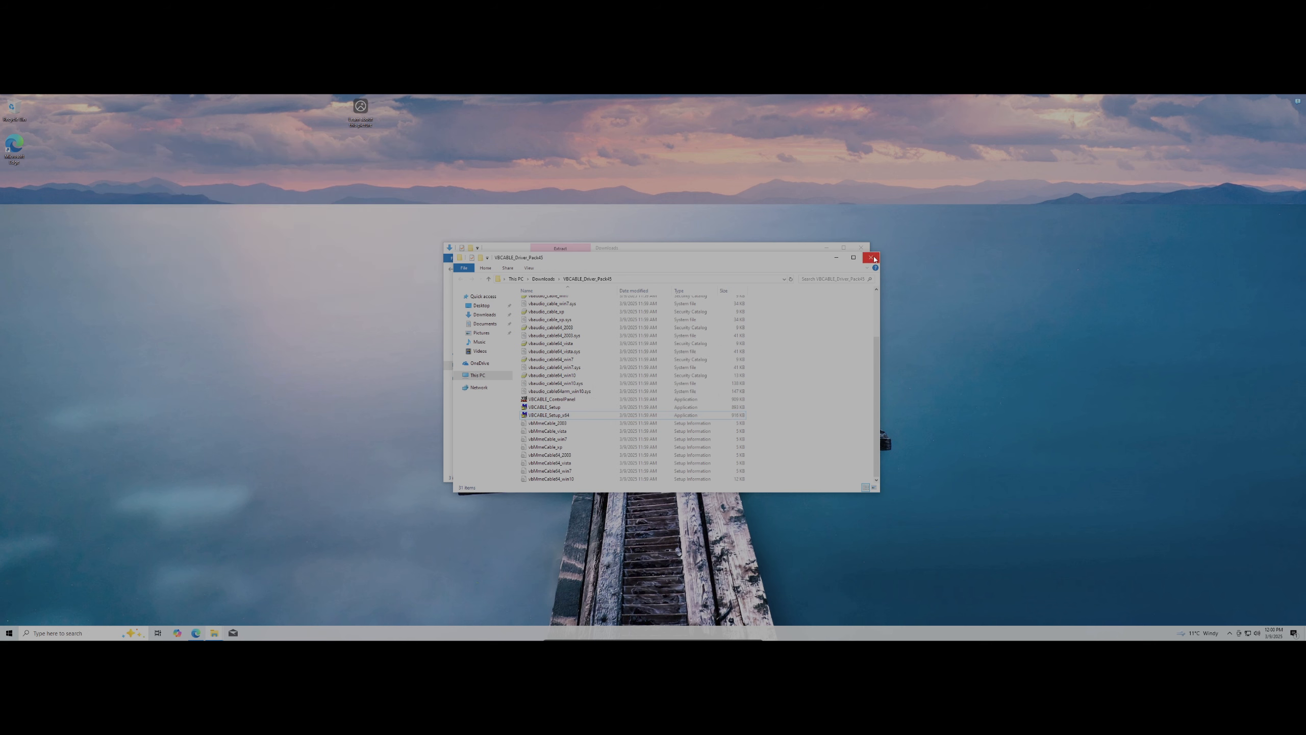
left_click(870, 258)
left_click(863, 247)
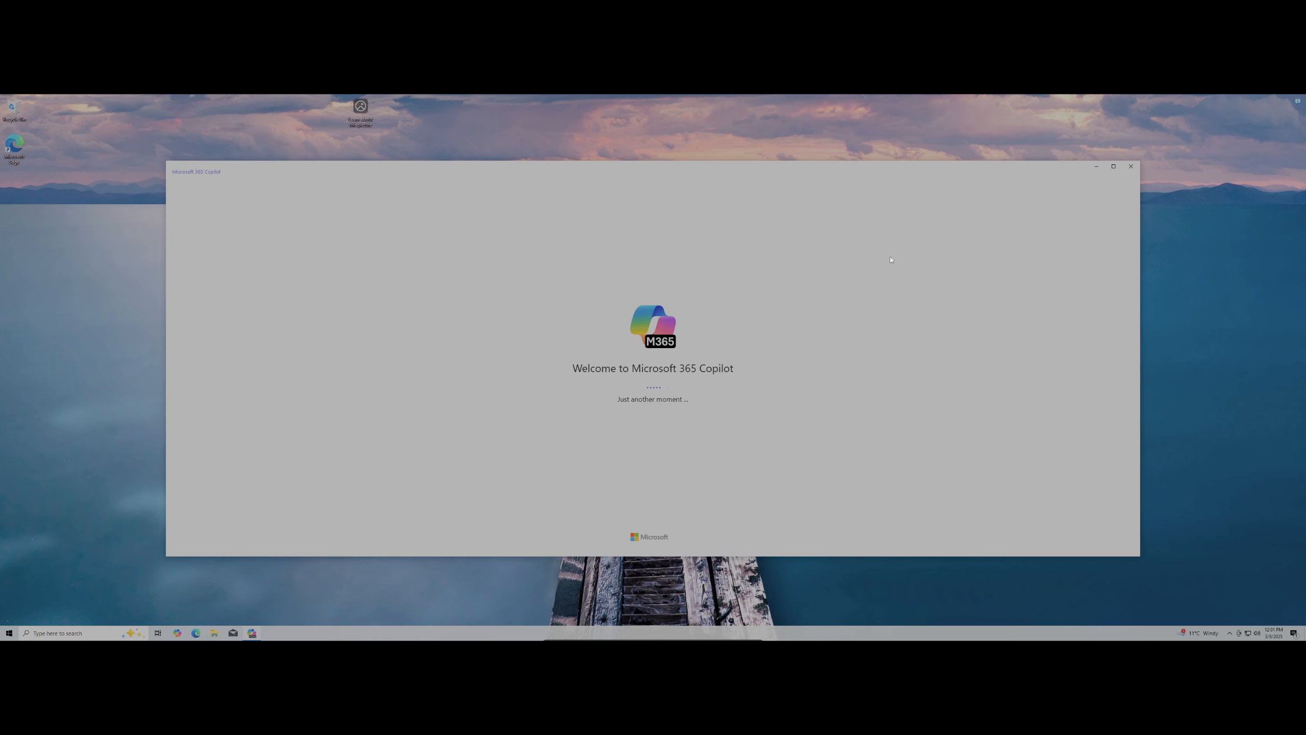
left_click(1130, 166)
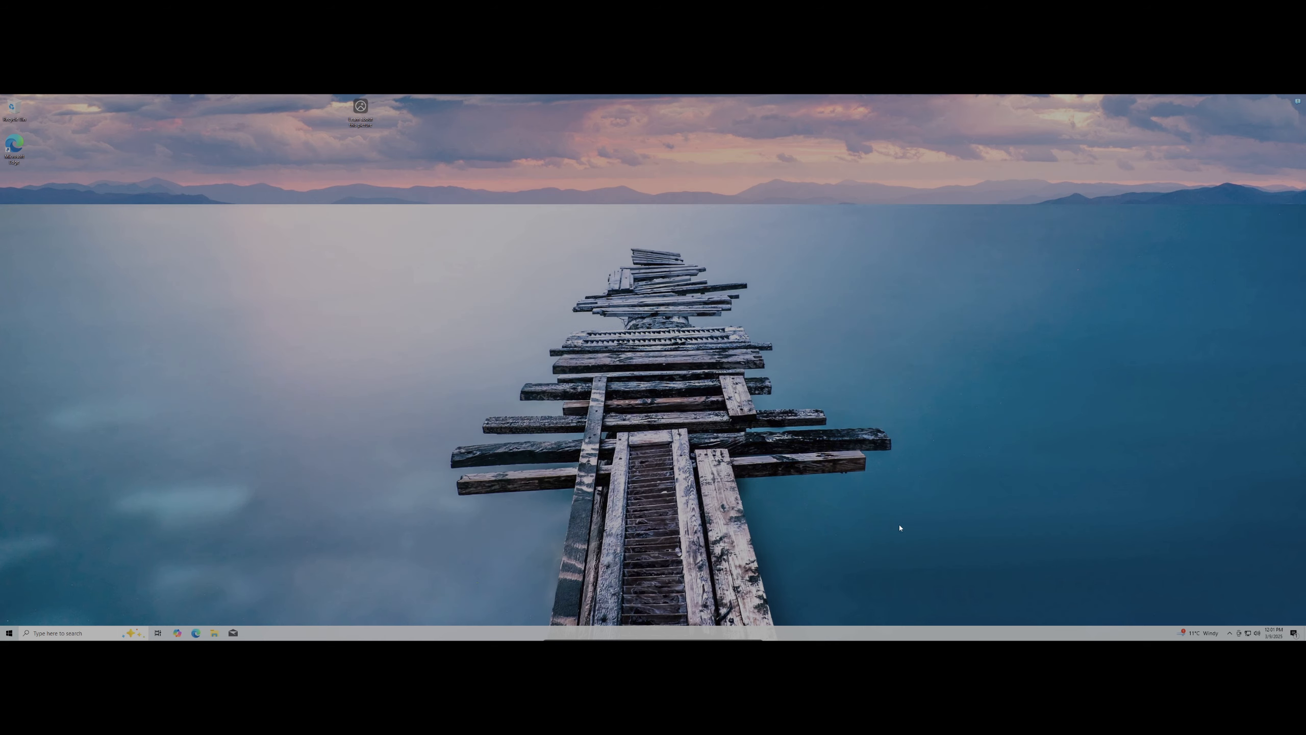
Open Sound settings from the volume icon and set output to CABLE Input (VB-Audio Virtual Cable)
right_click(1259, 633)
left_click(1258, 577)
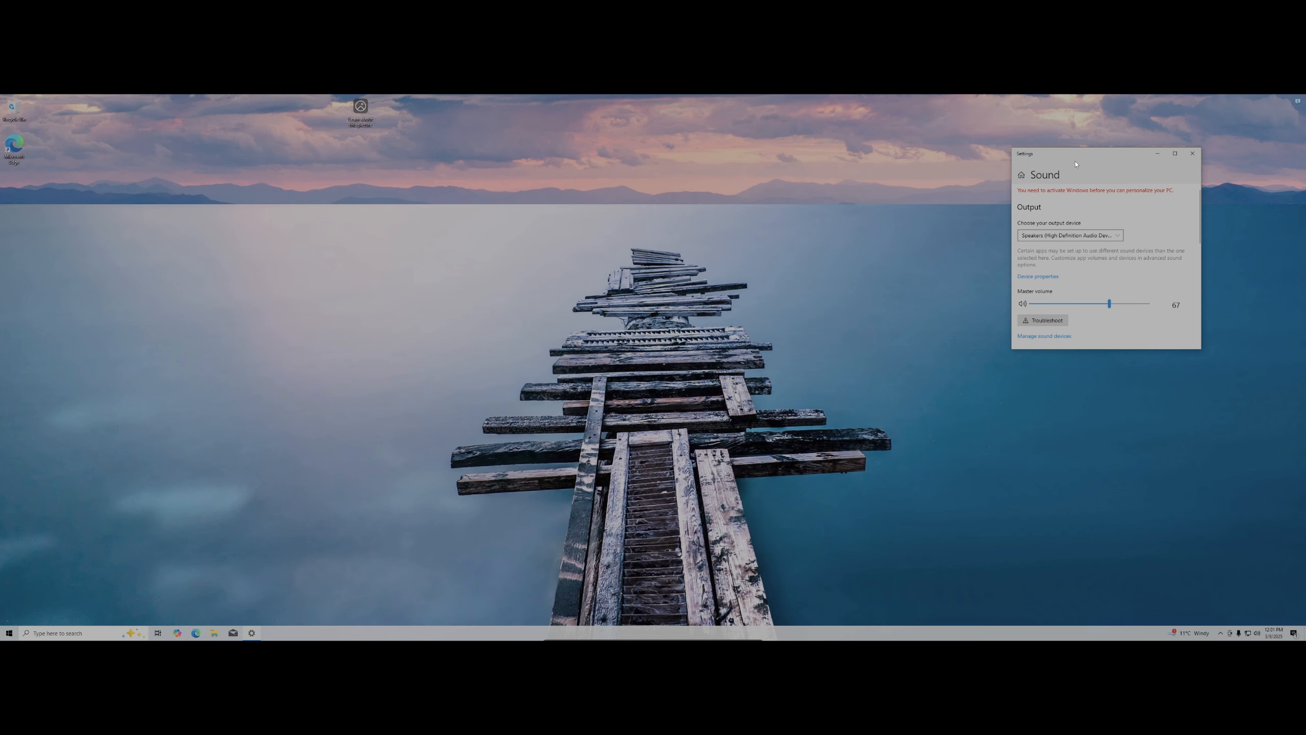
left_click_drag(1086, 159, 512, 220)
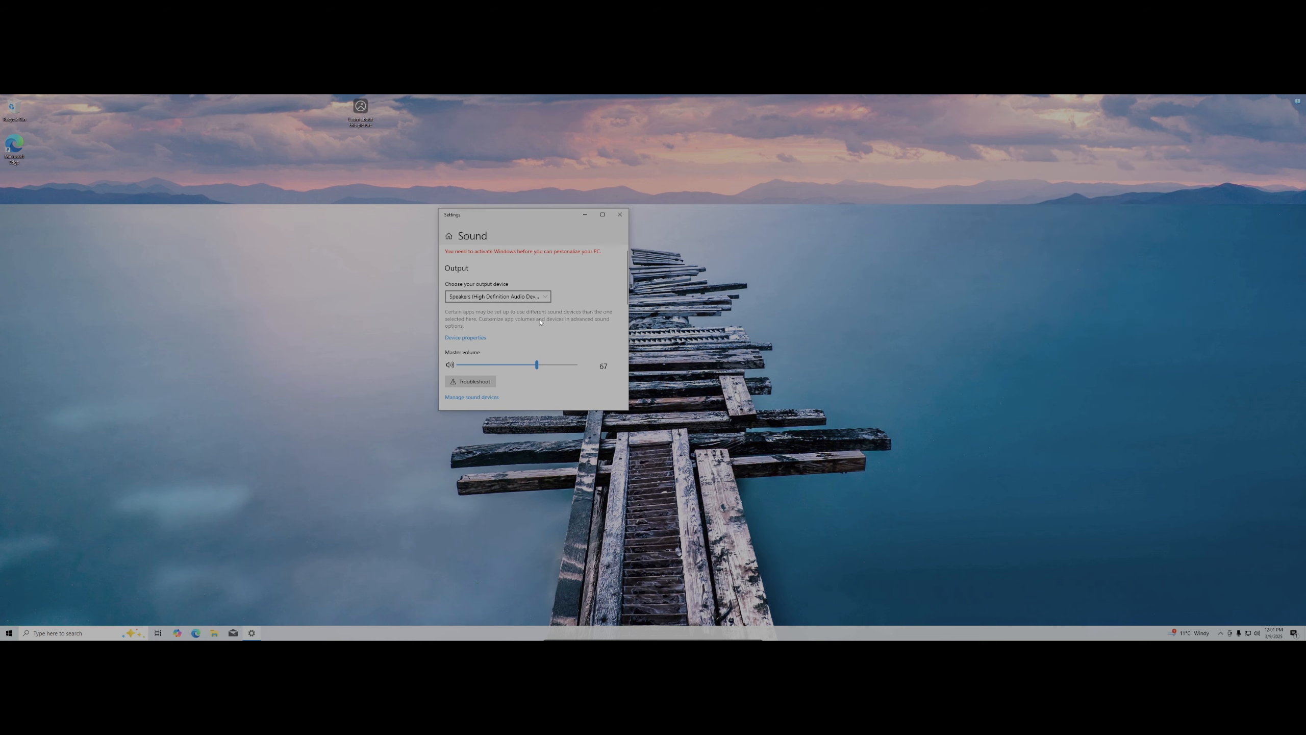
left_click(532, 297)
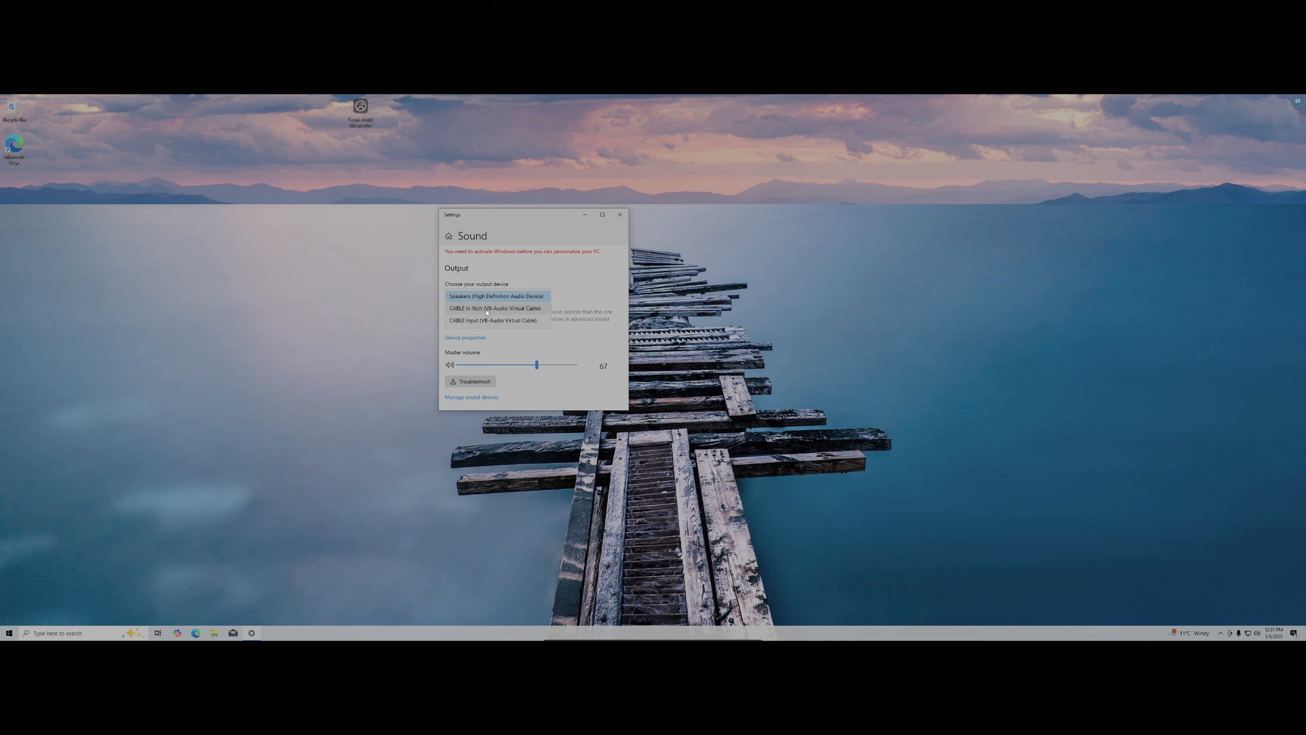
left_click(504, 308)
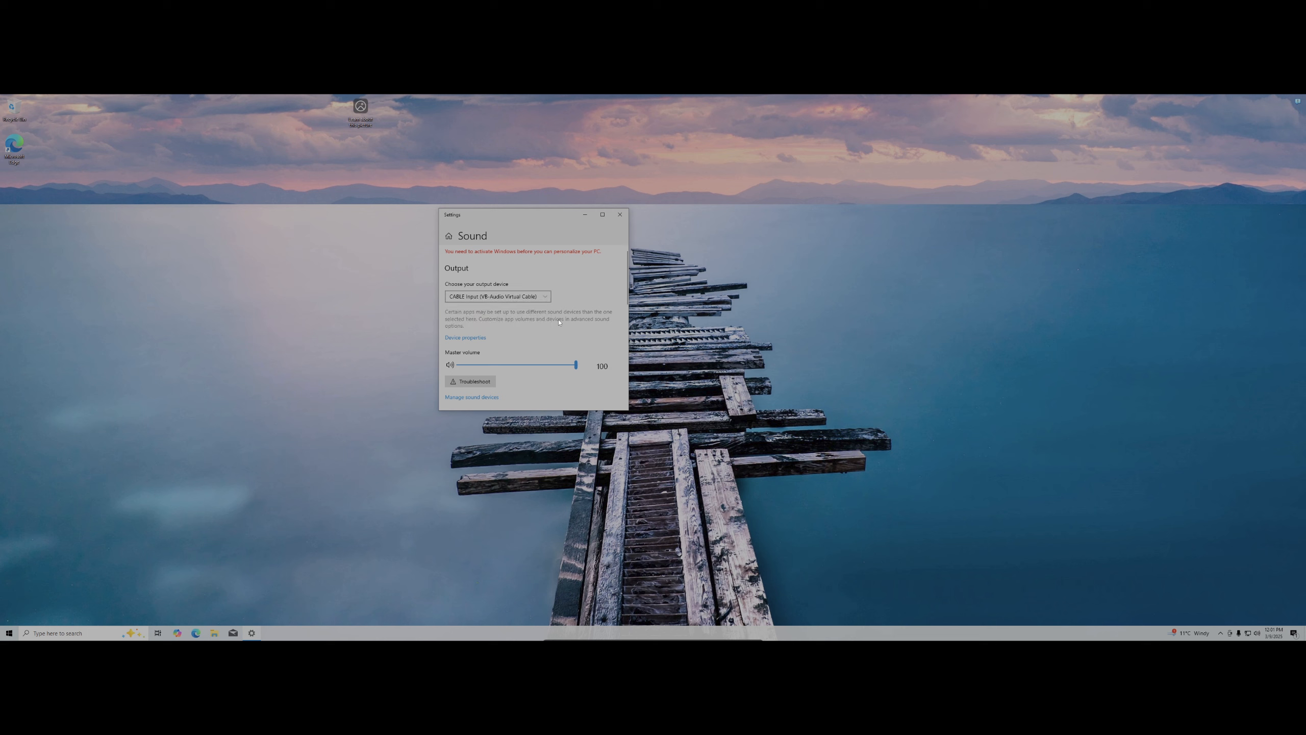
Keep Microphone as the input device and close Sound settings
scroll(524, 360, "down", 3)
left_click(524, 360)
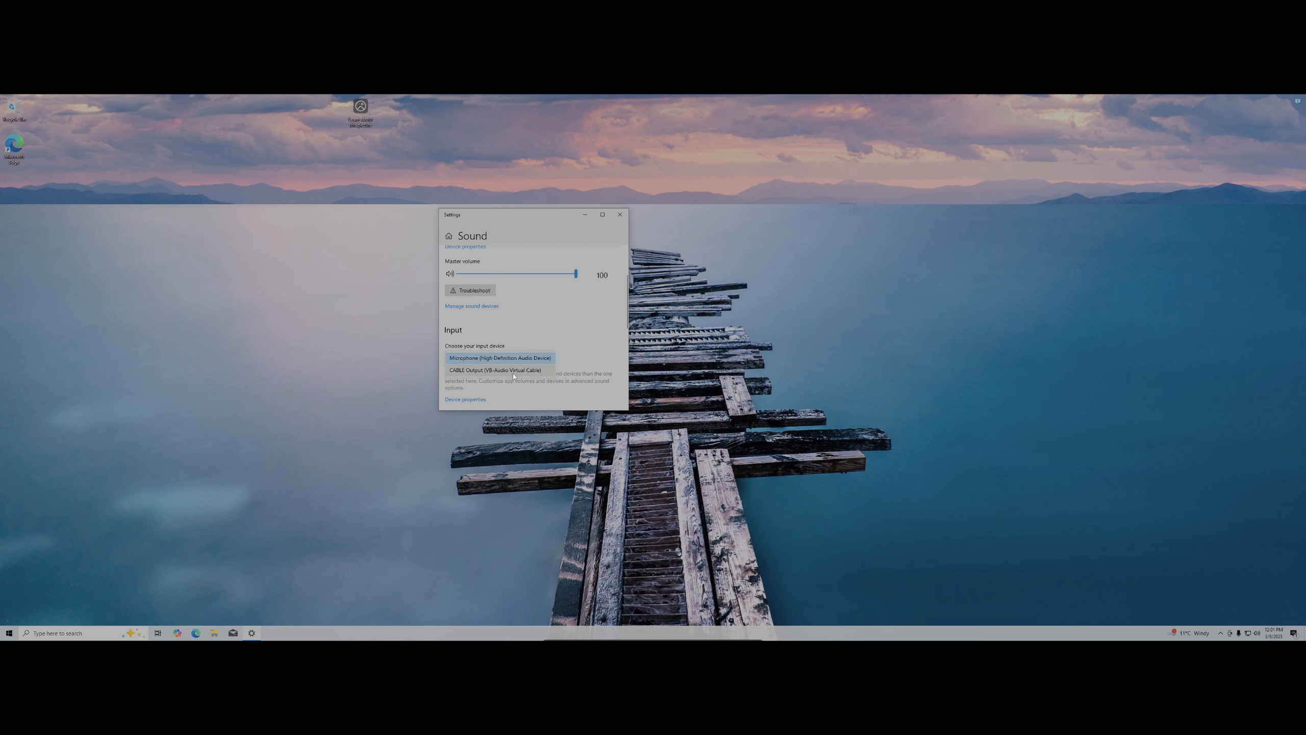
left_click(540, 343)
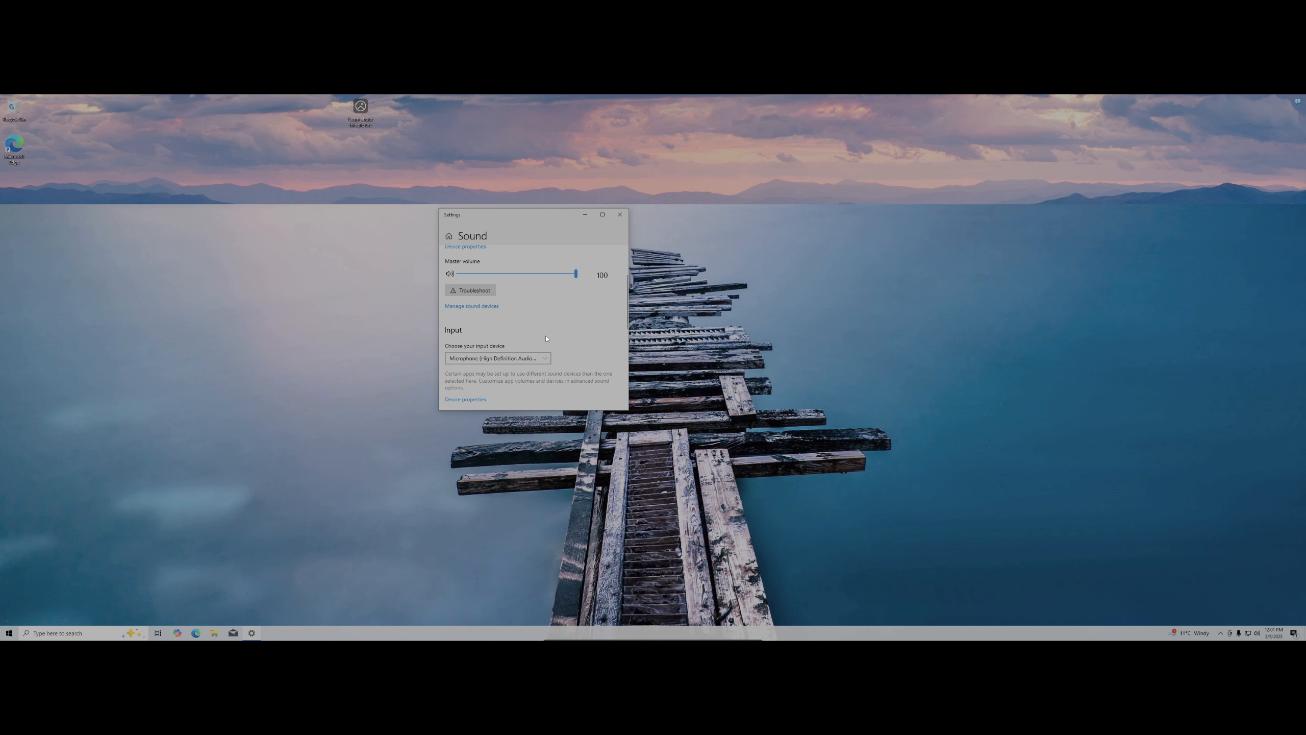
left_click(619, 214)
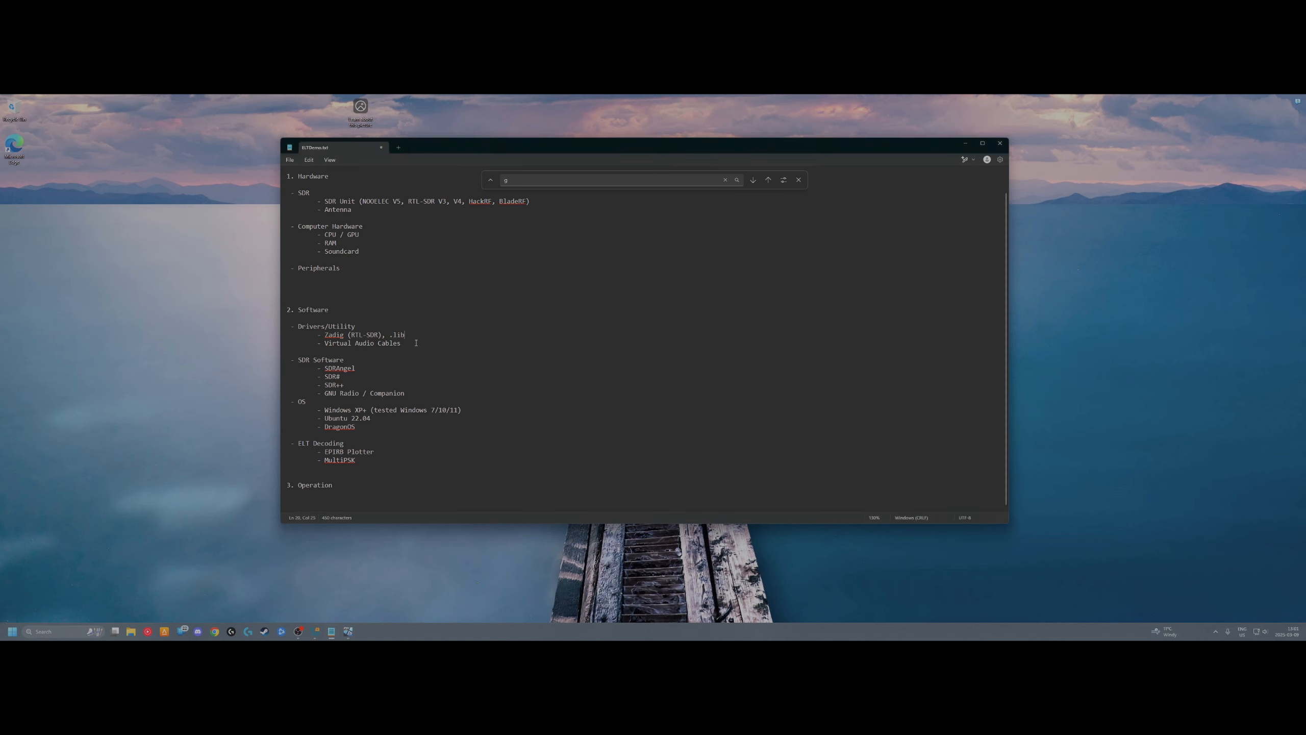
Highlight the '- SDR Software' heading and the '- SDRAngel' line in the setup notes
left_click_drag(351, 360, 287, 360)
left_click_drag(374, 367, 265, 365)
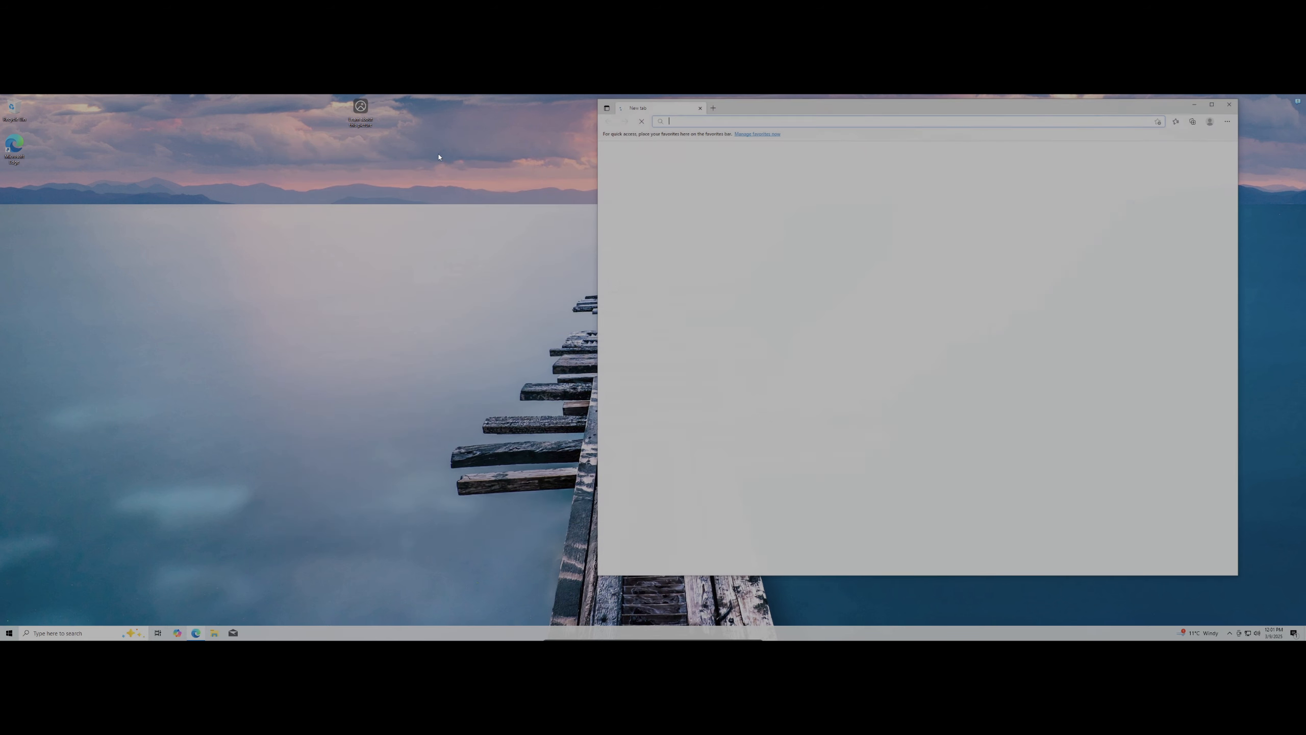
Search the web for 'sdr angel' and reach the SDRangel 7.22.6 release assets on GitHub
type("sdr angel")
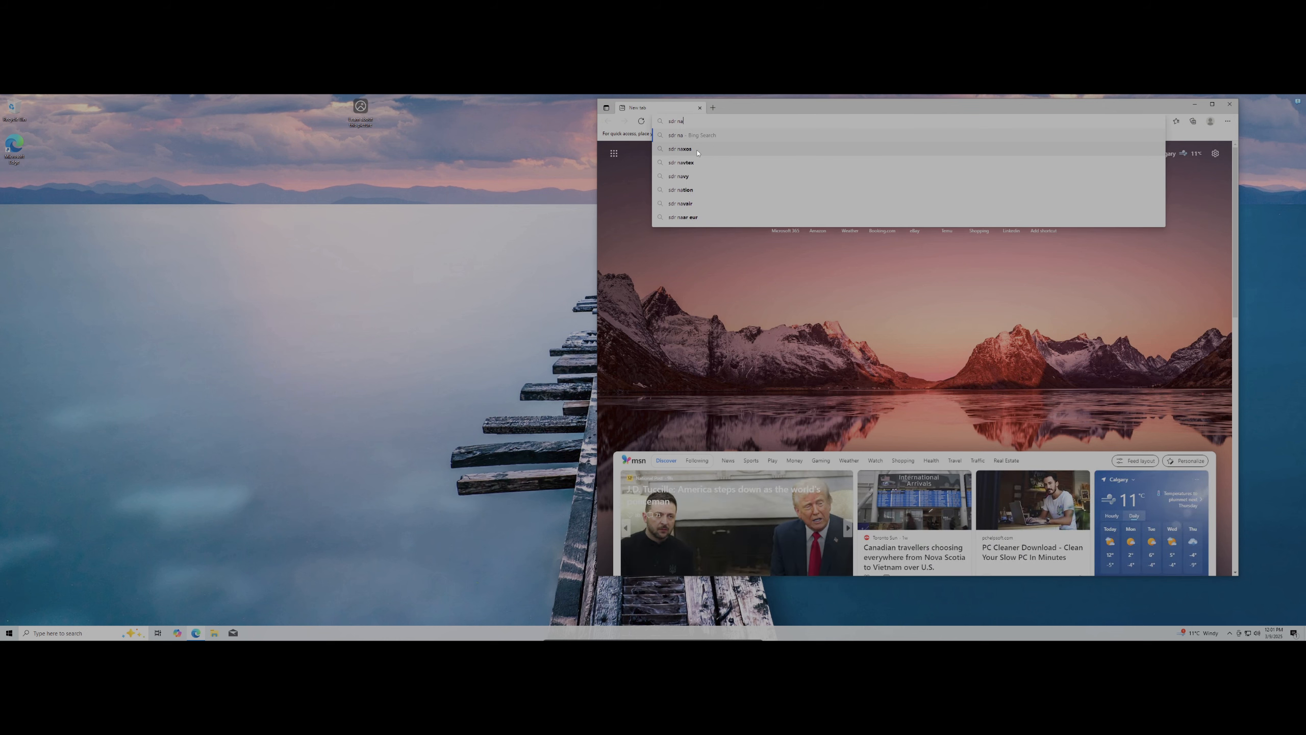
key("Return")
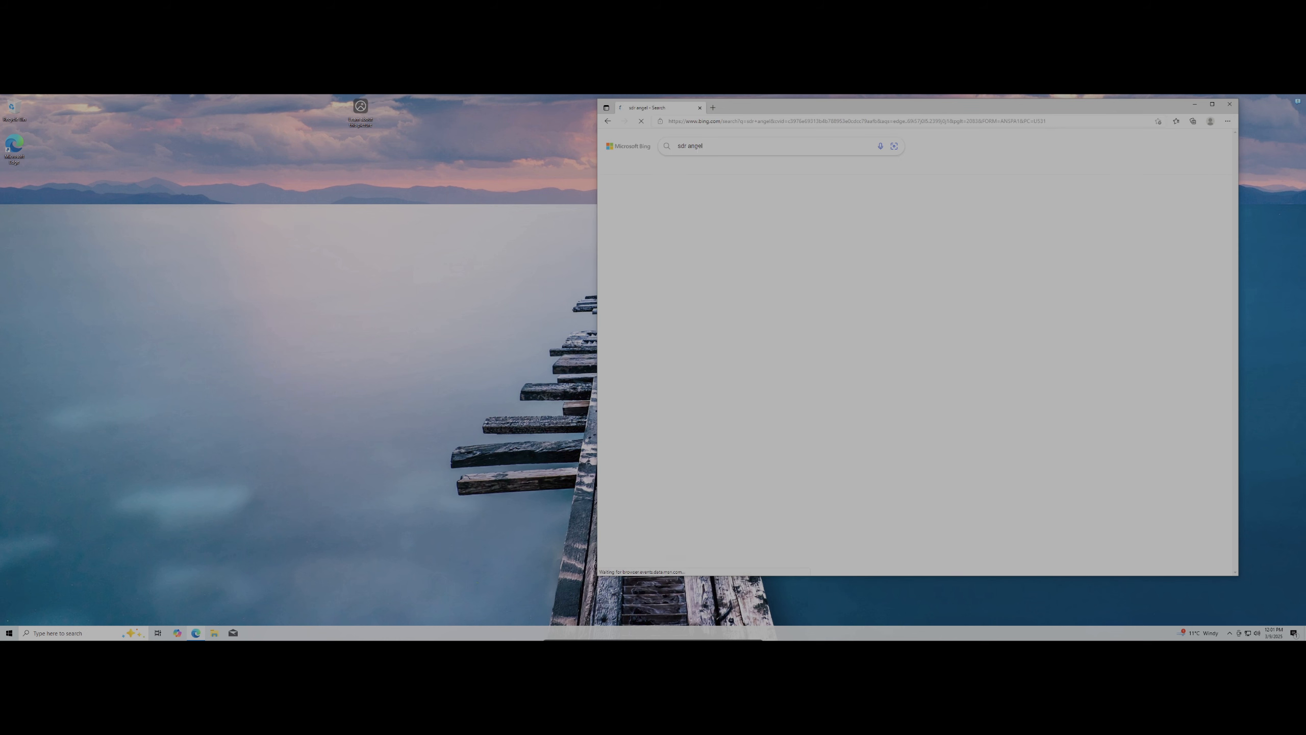
left_click(793, 216)
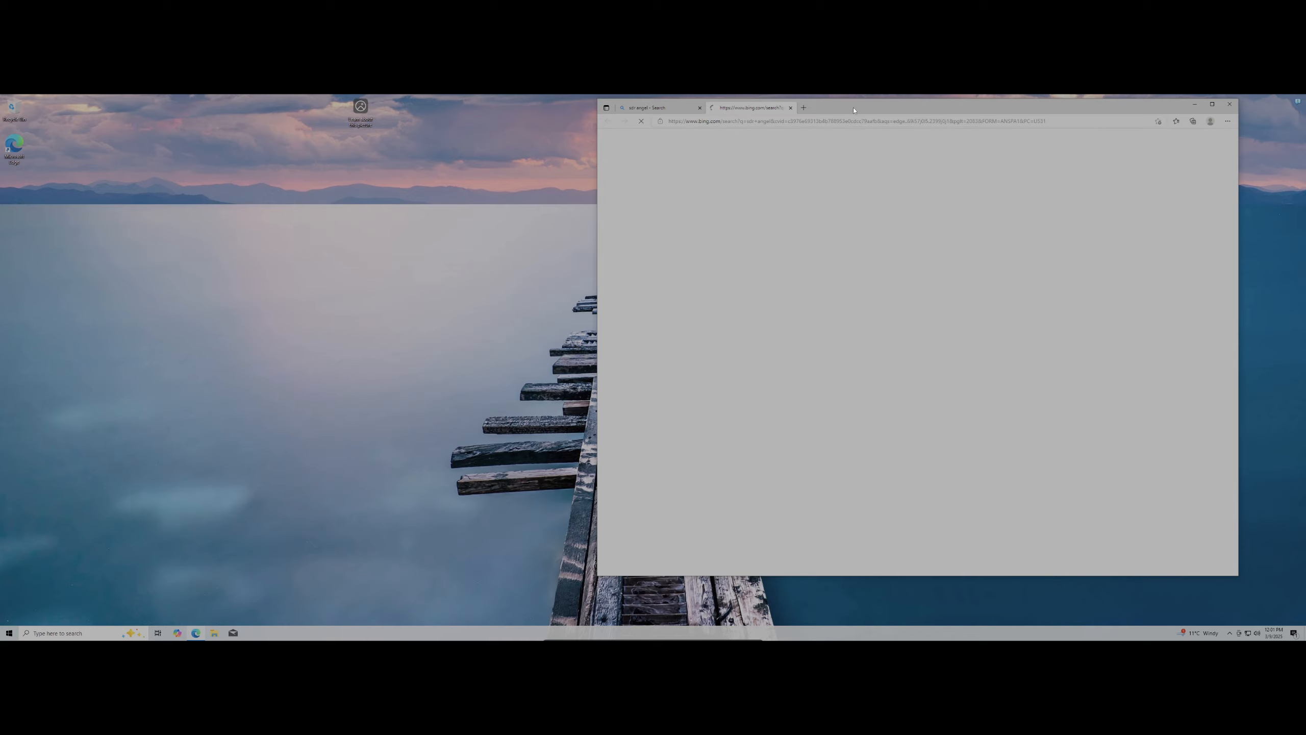
double_click(854, 110)
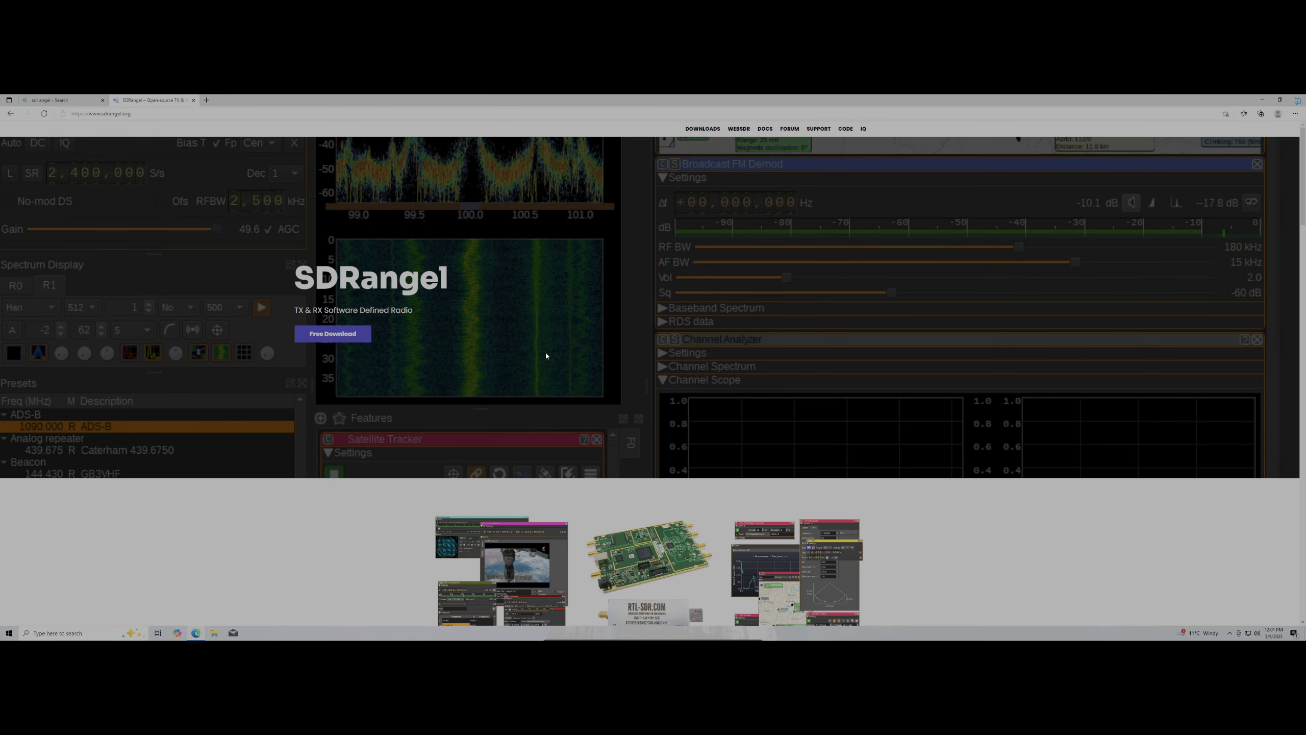
left_click(333, 342)
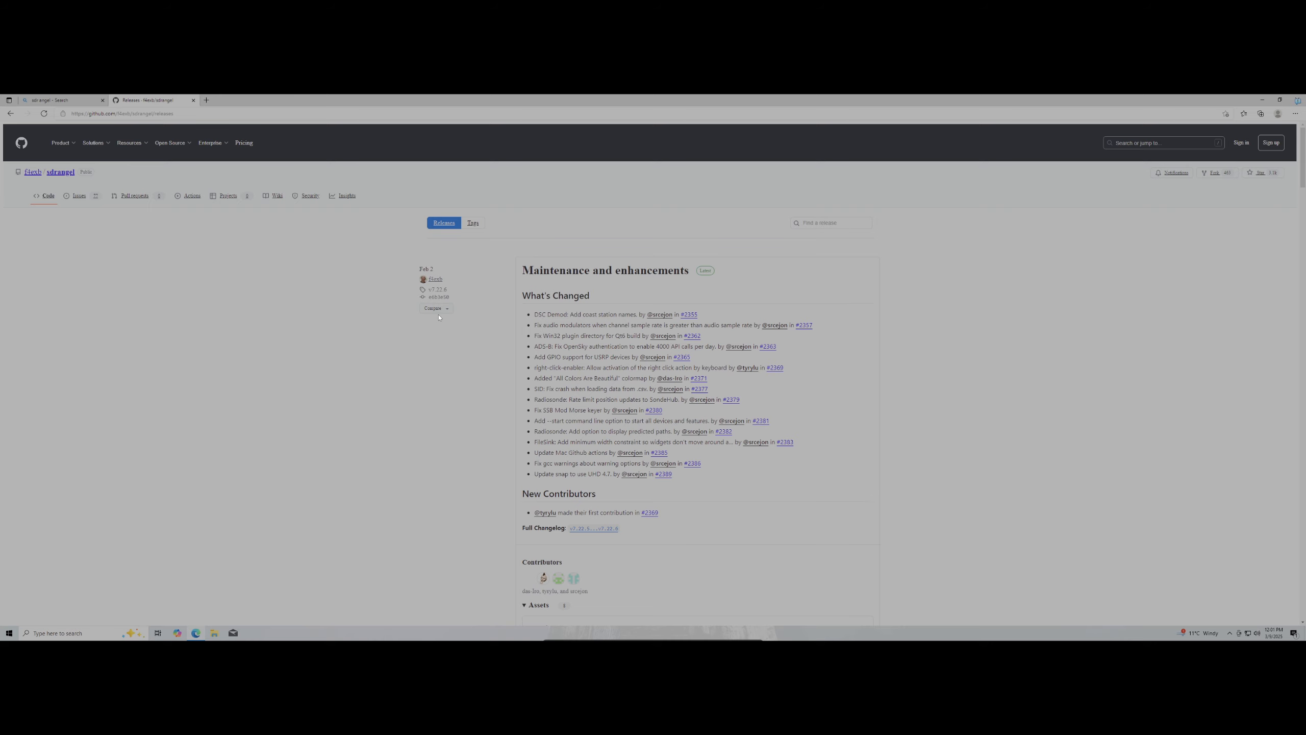
scroll(664, 200, "down", 7)
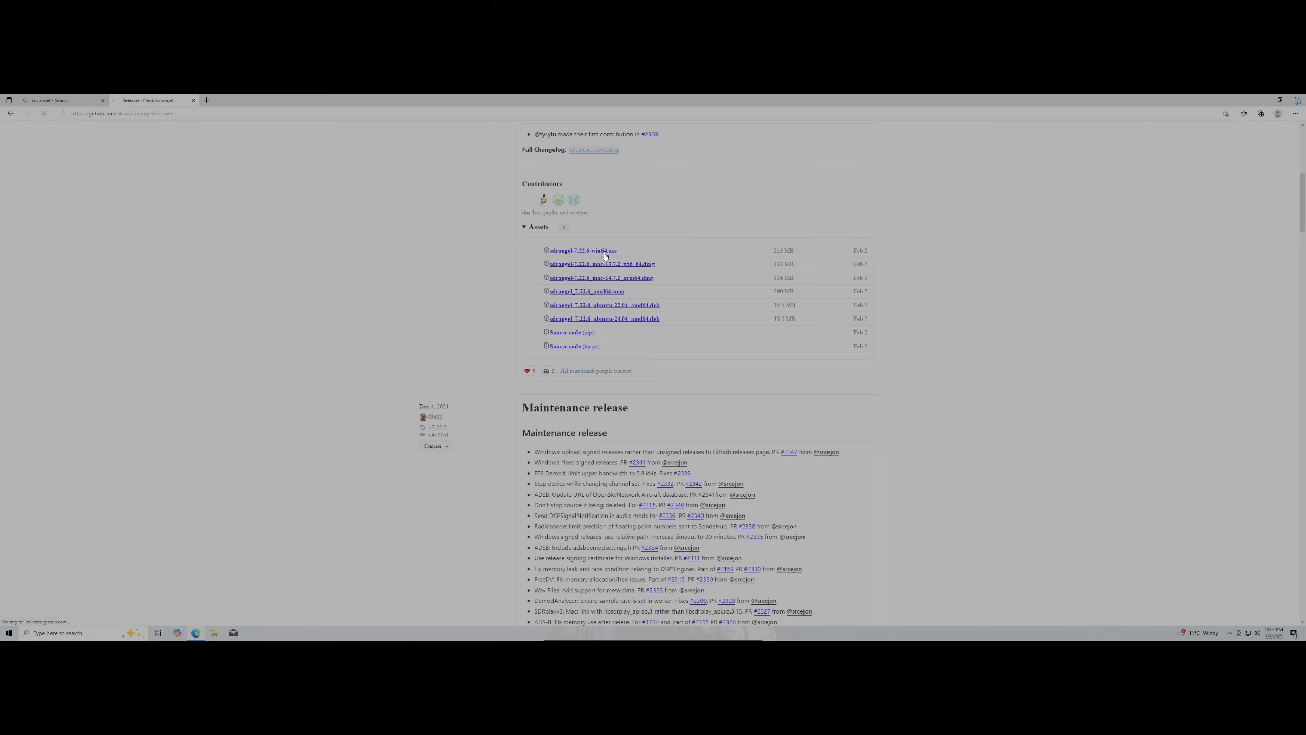
Download sdrangel-7.22.6-win64.exe and run it, approving the UAC prompt
left_click(605, 252)
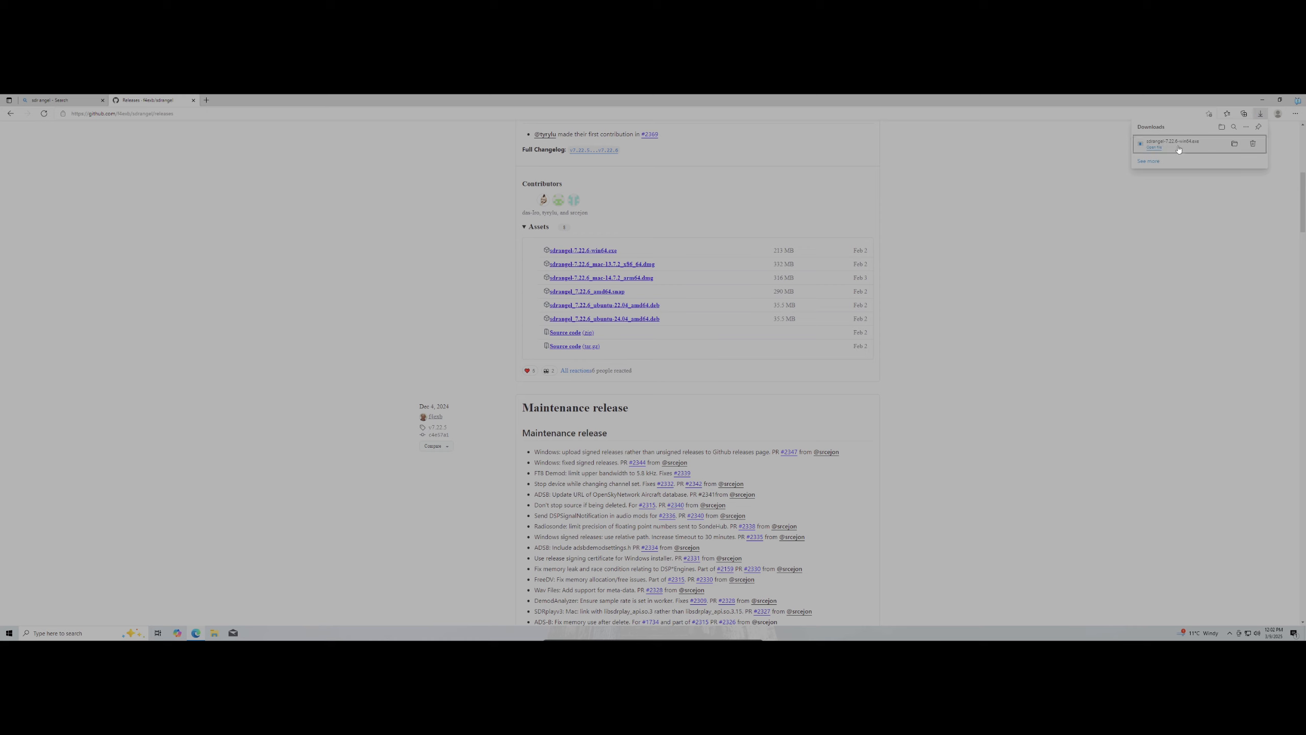
left_click(1192, 152)
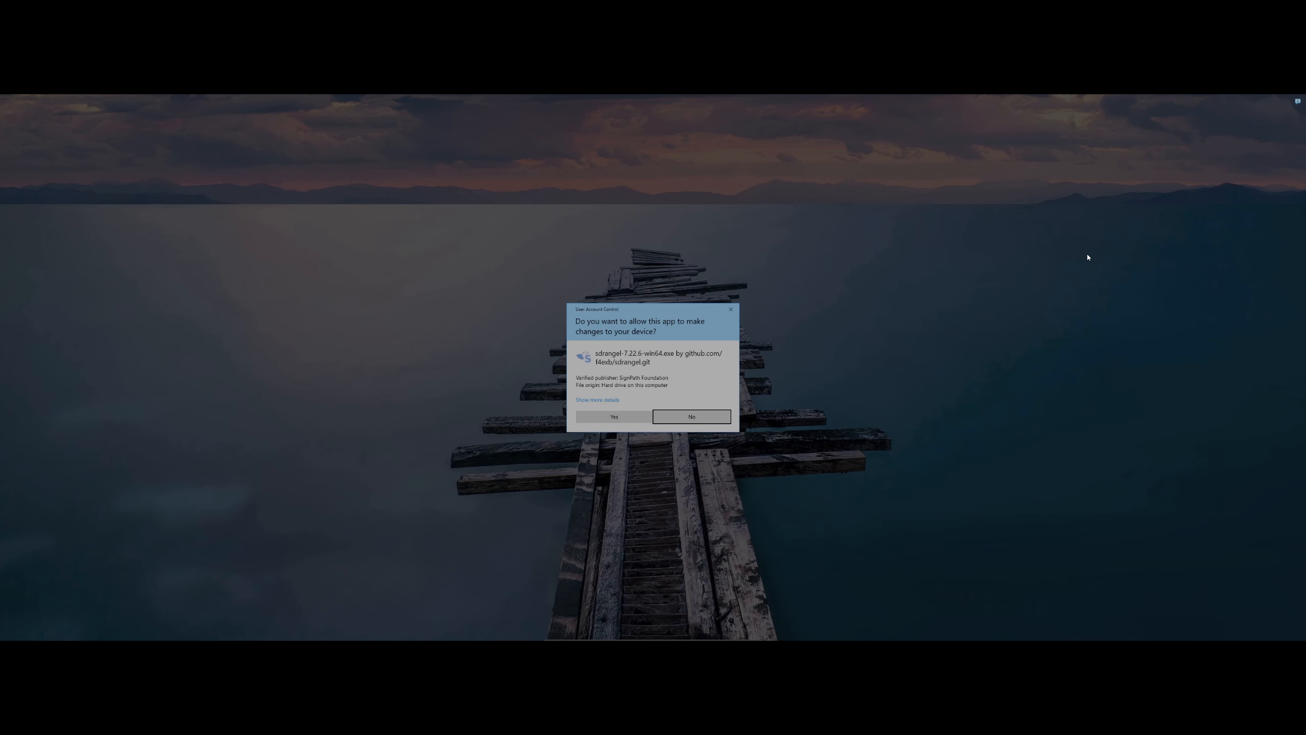
left_click(630, 417)
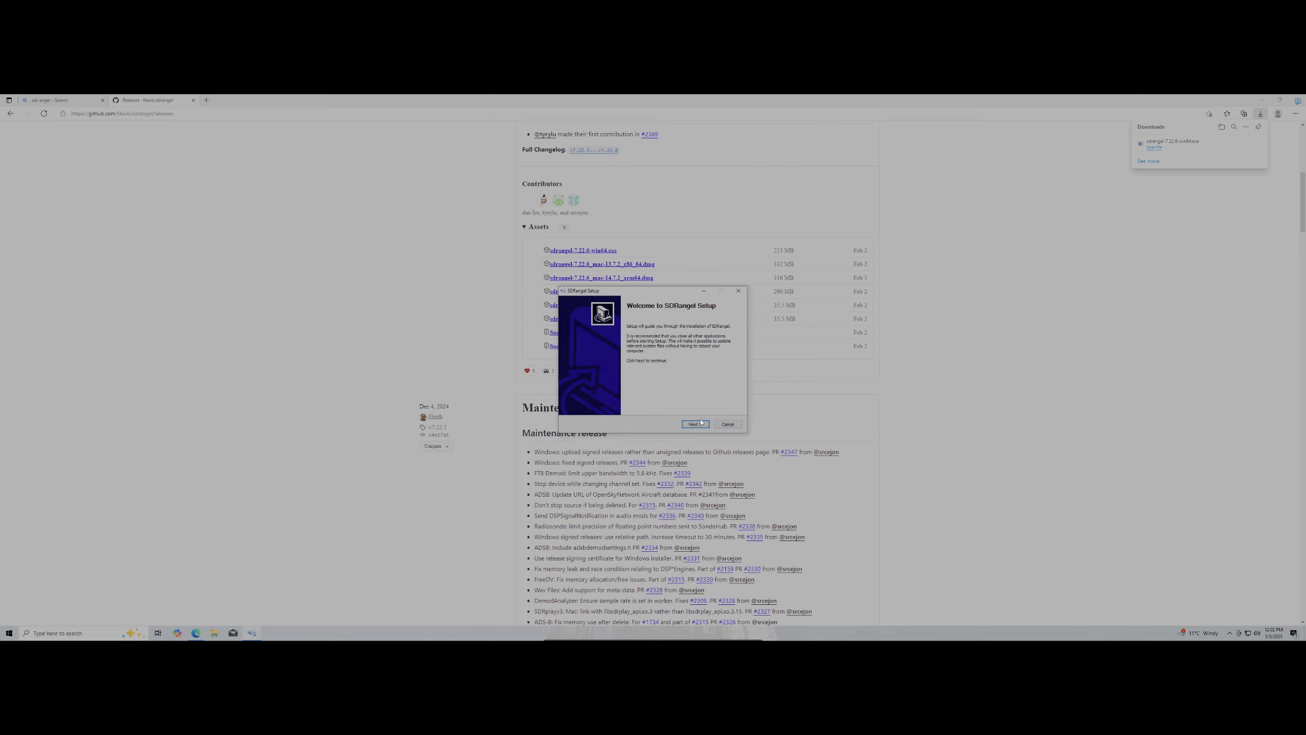
Install SDRangel, accepting the license and default components, location and Start menu folder
left_click(696, 424)
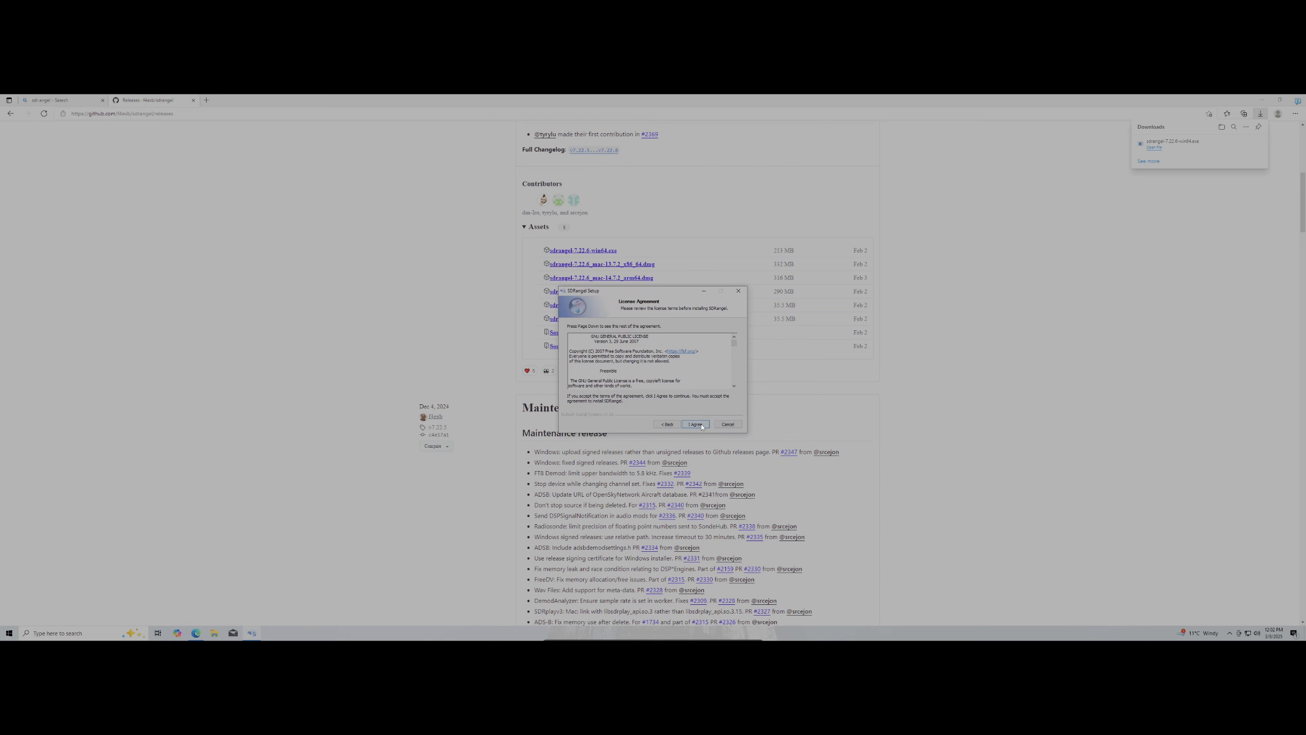
left_click(696, 424)
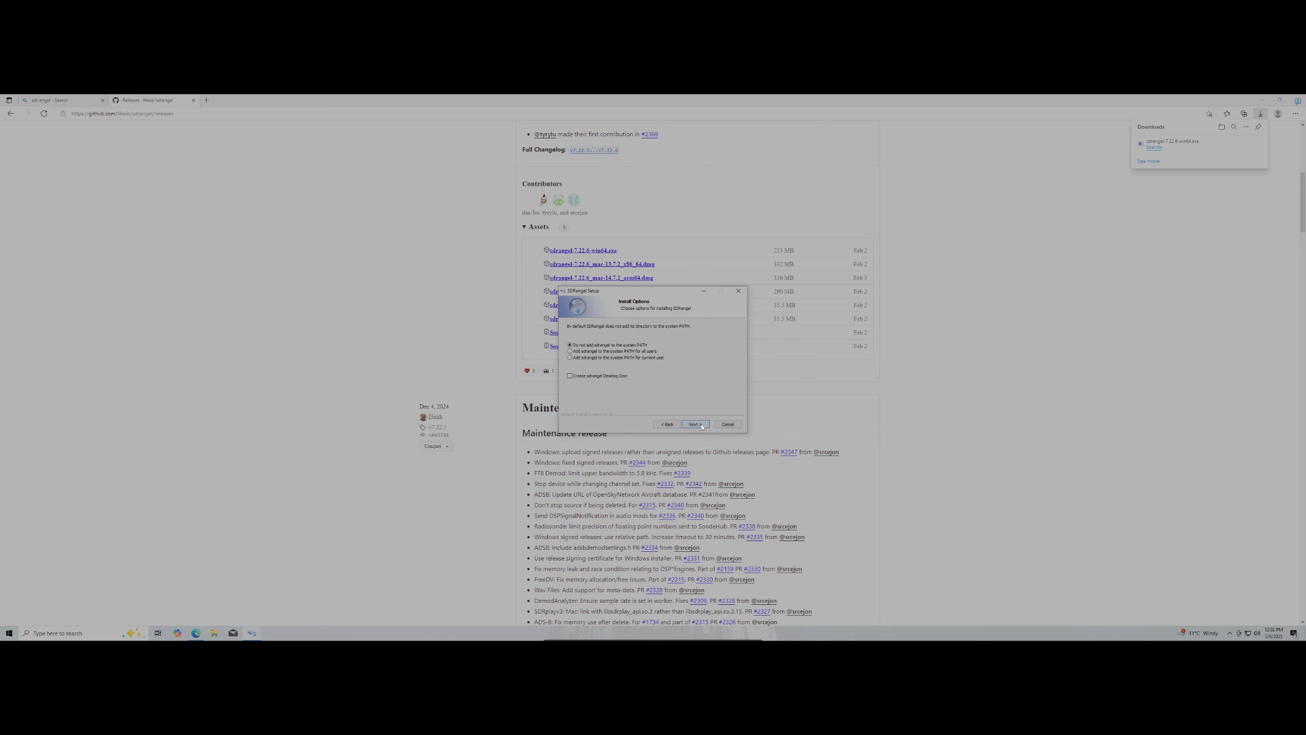
left_click(696, 424)
left_click(695, 424)
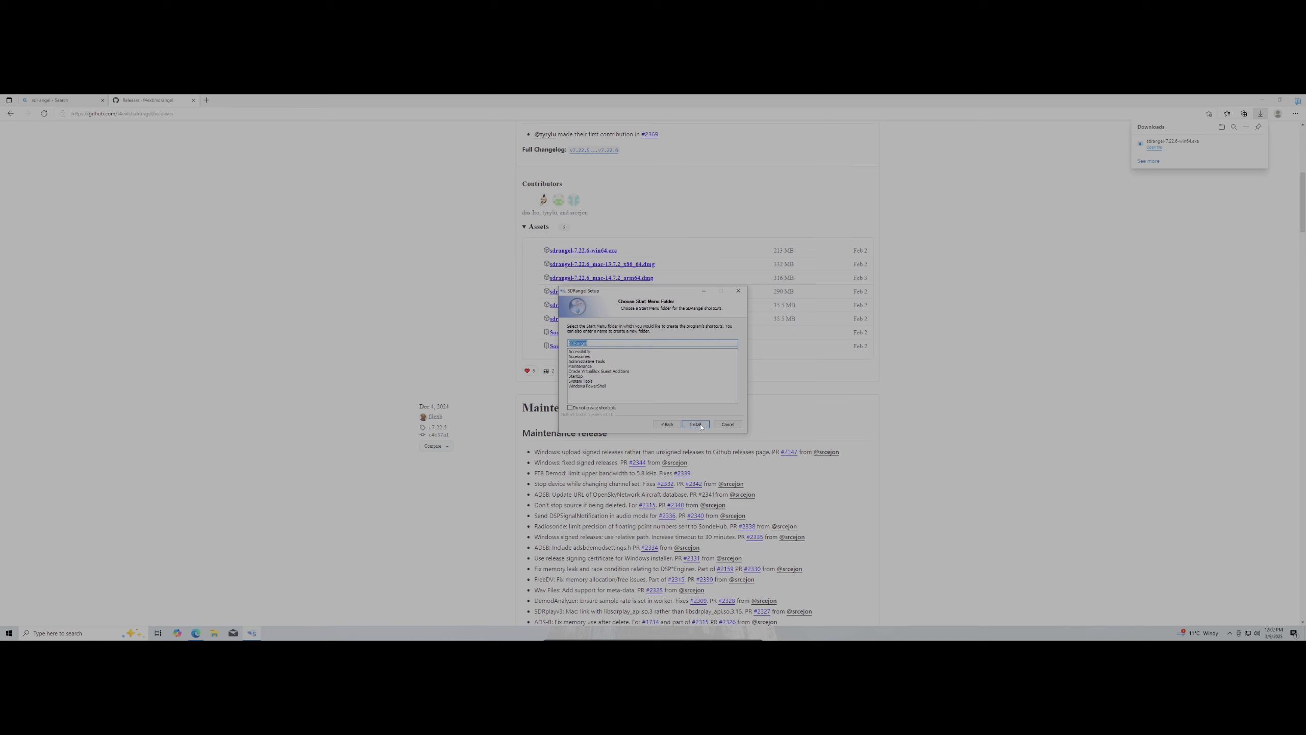
left_click(699, 425)
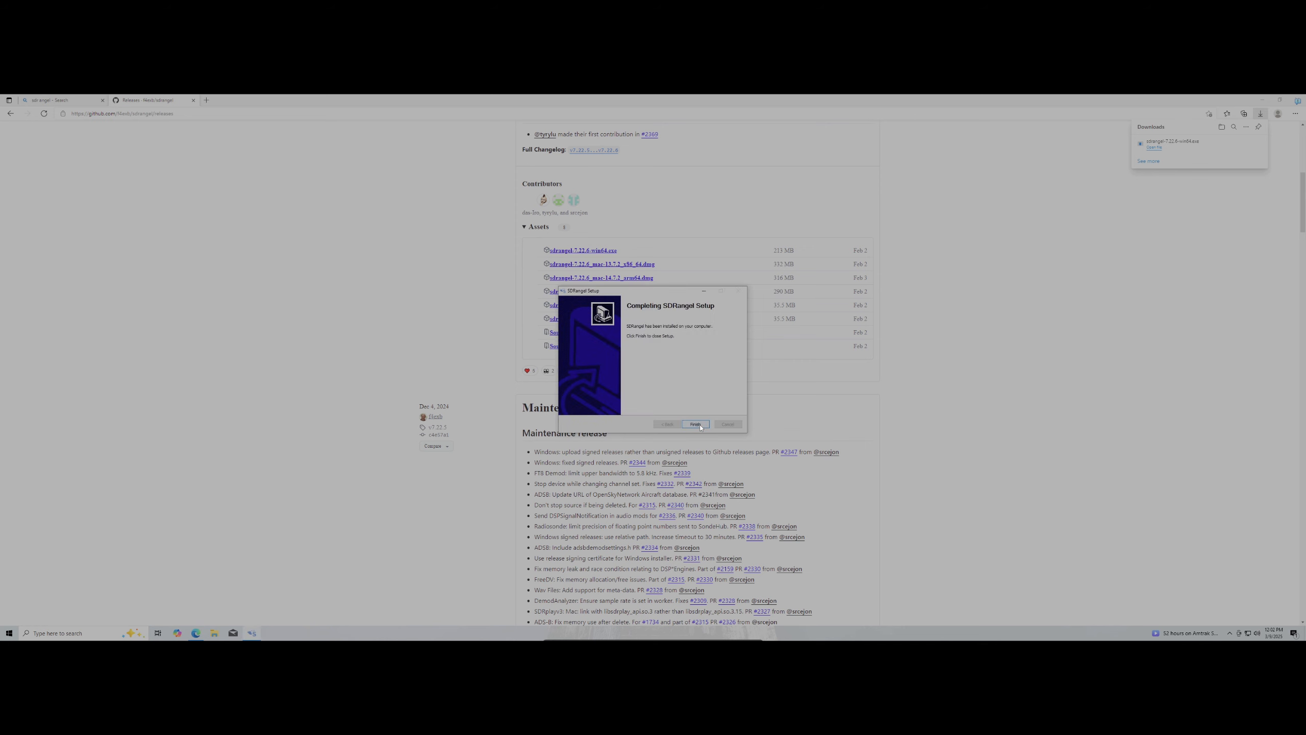
Finish the SDRangel setup and close the Edge browser
left_click(700, 426)
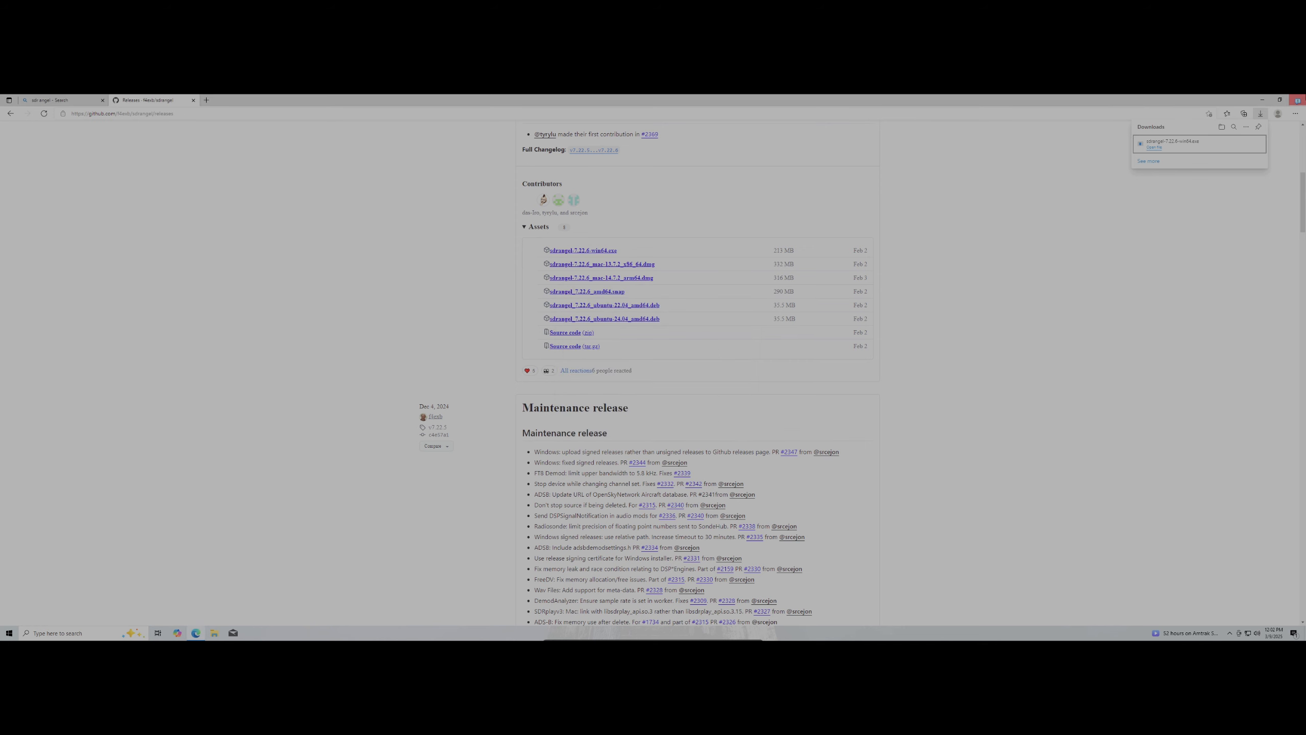
left_click(1280, 100)
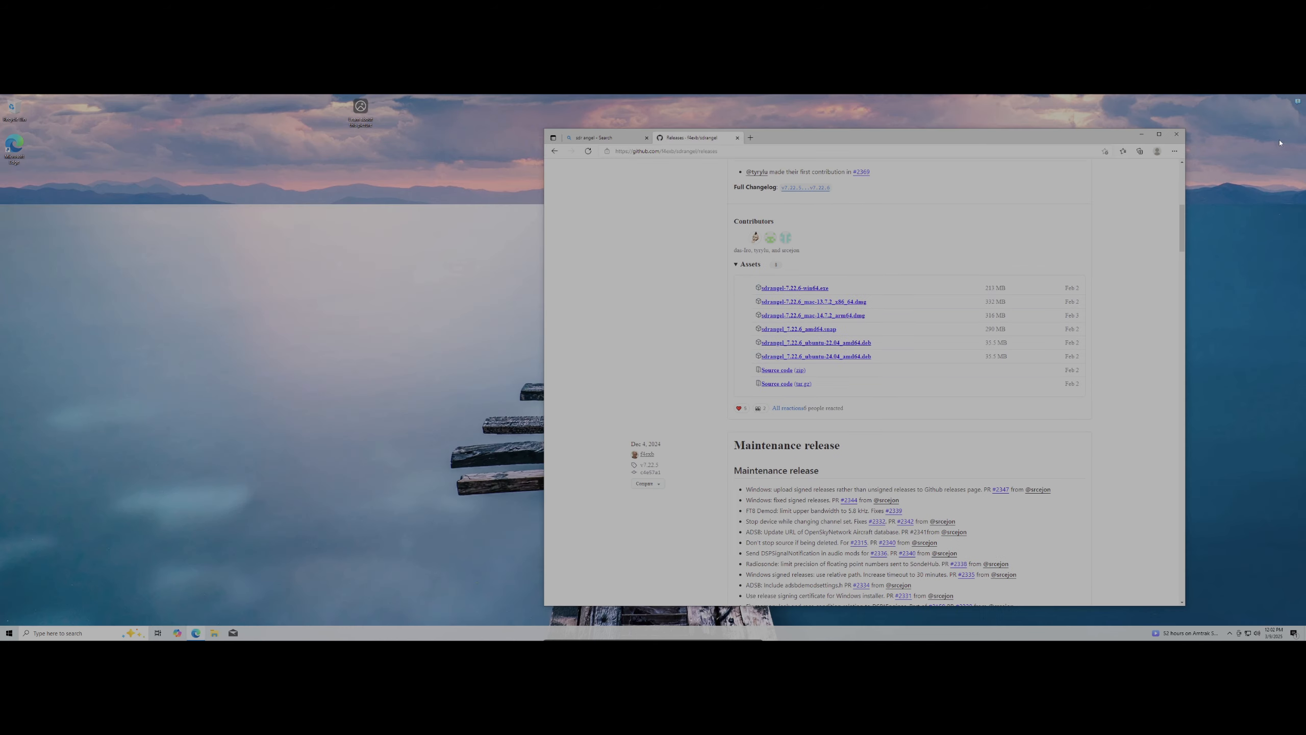
left_click(1177, 134)
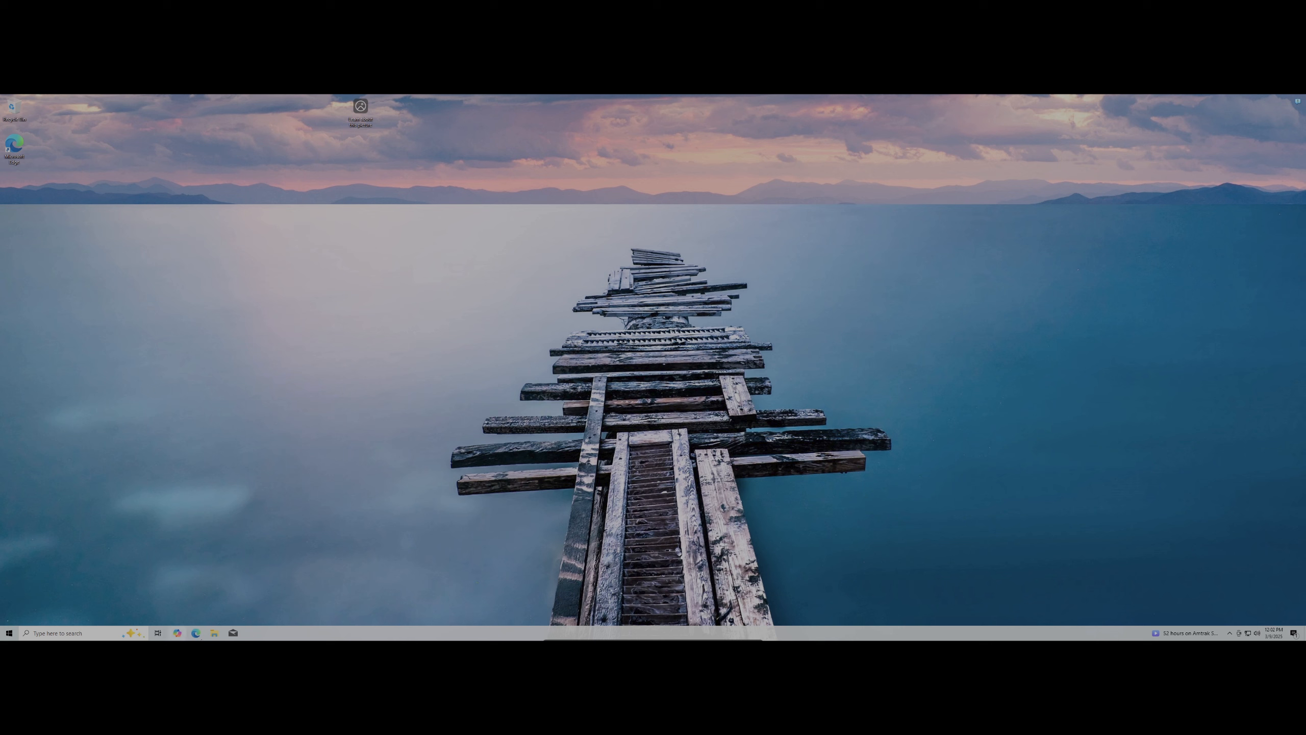
Find SDRangel through a Start search for 'sdr' and pin it to the taskbar
left_click(88, 637)
type("sdr")
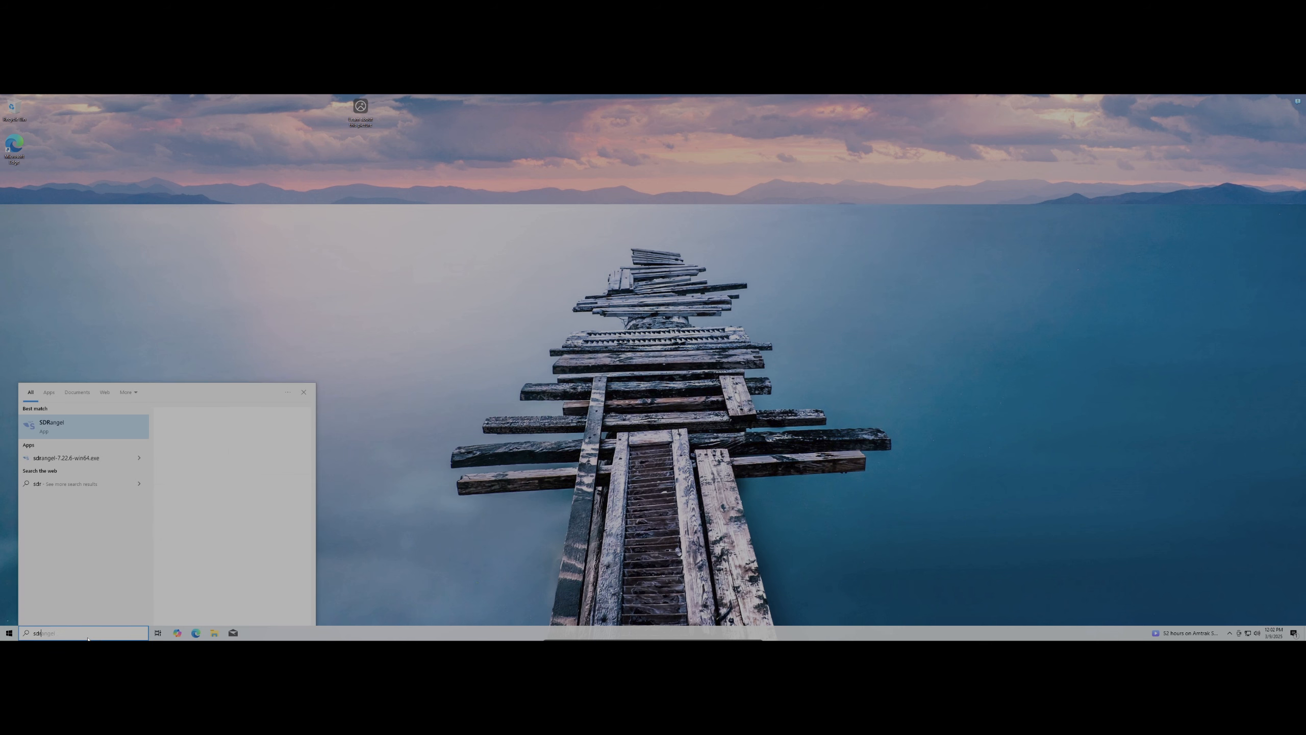
right_click(73, 429)
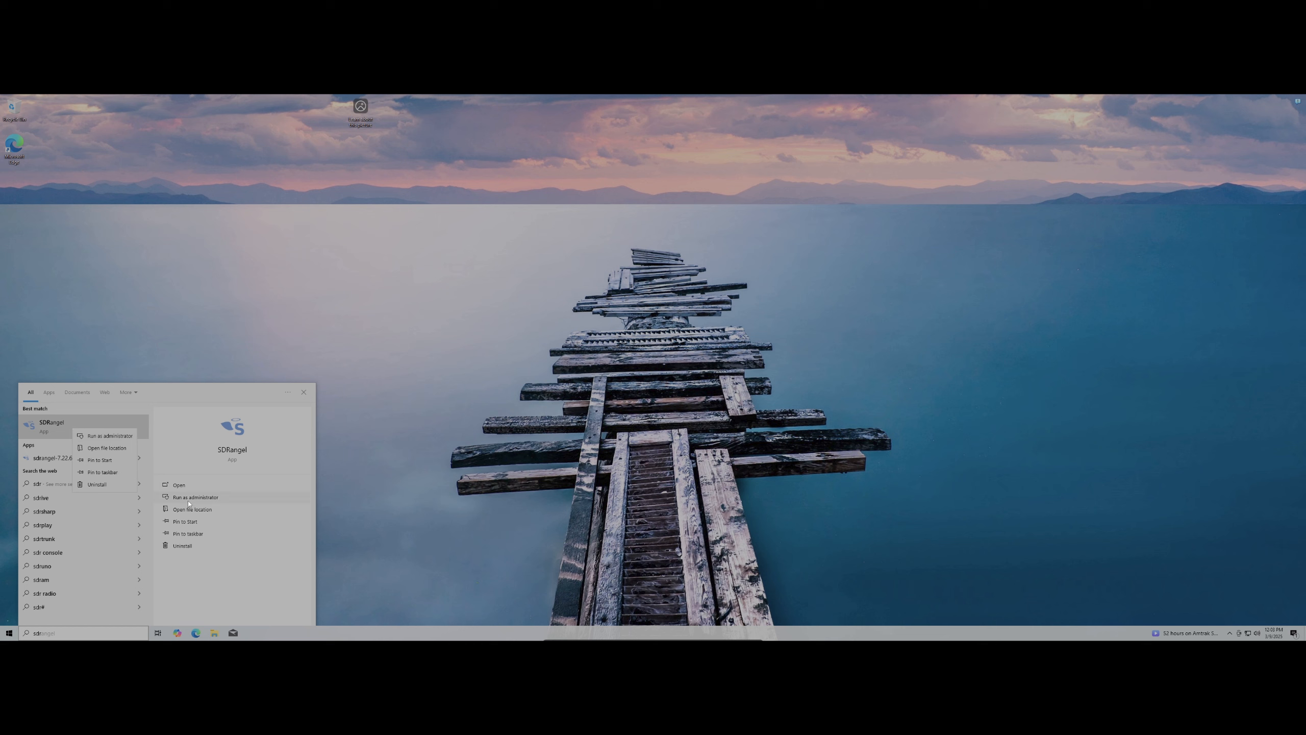
left_click(210, 536)
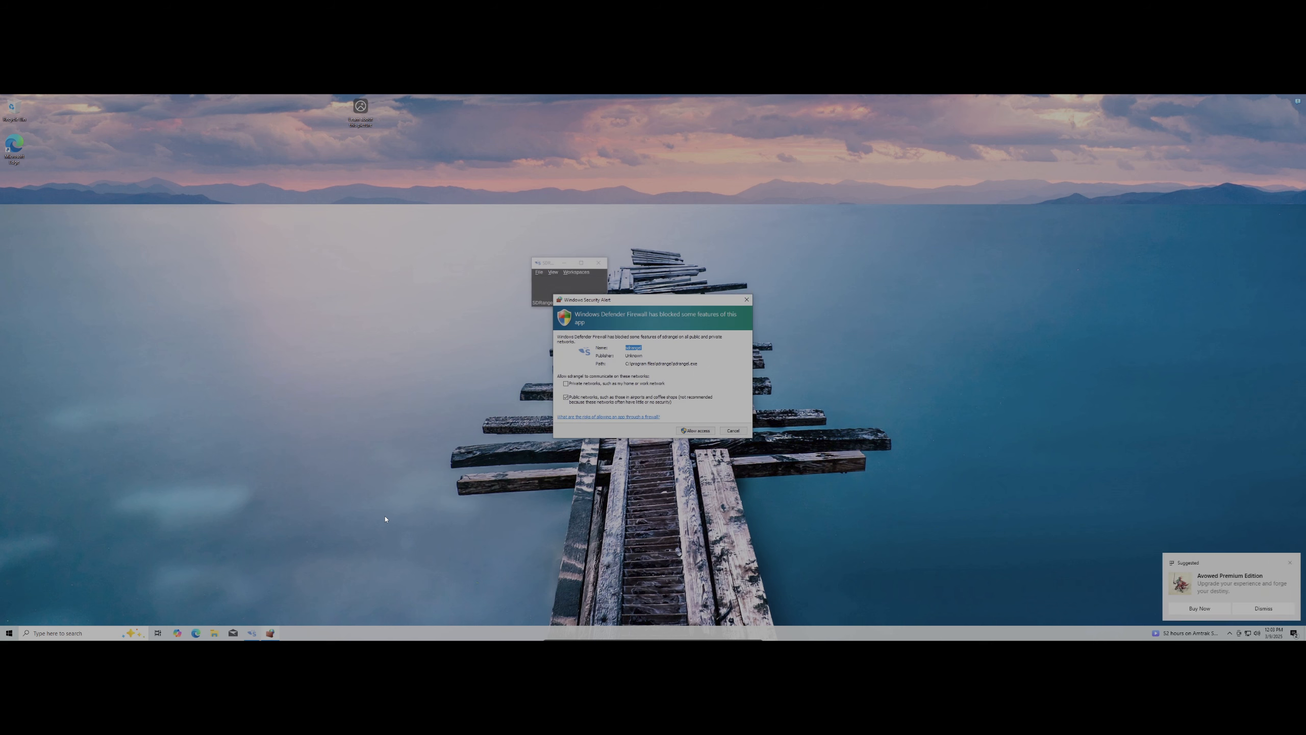
Allow SDRangel through the firewall and load the saved RTL-SDR satellite configuration
left_click(693, 433)
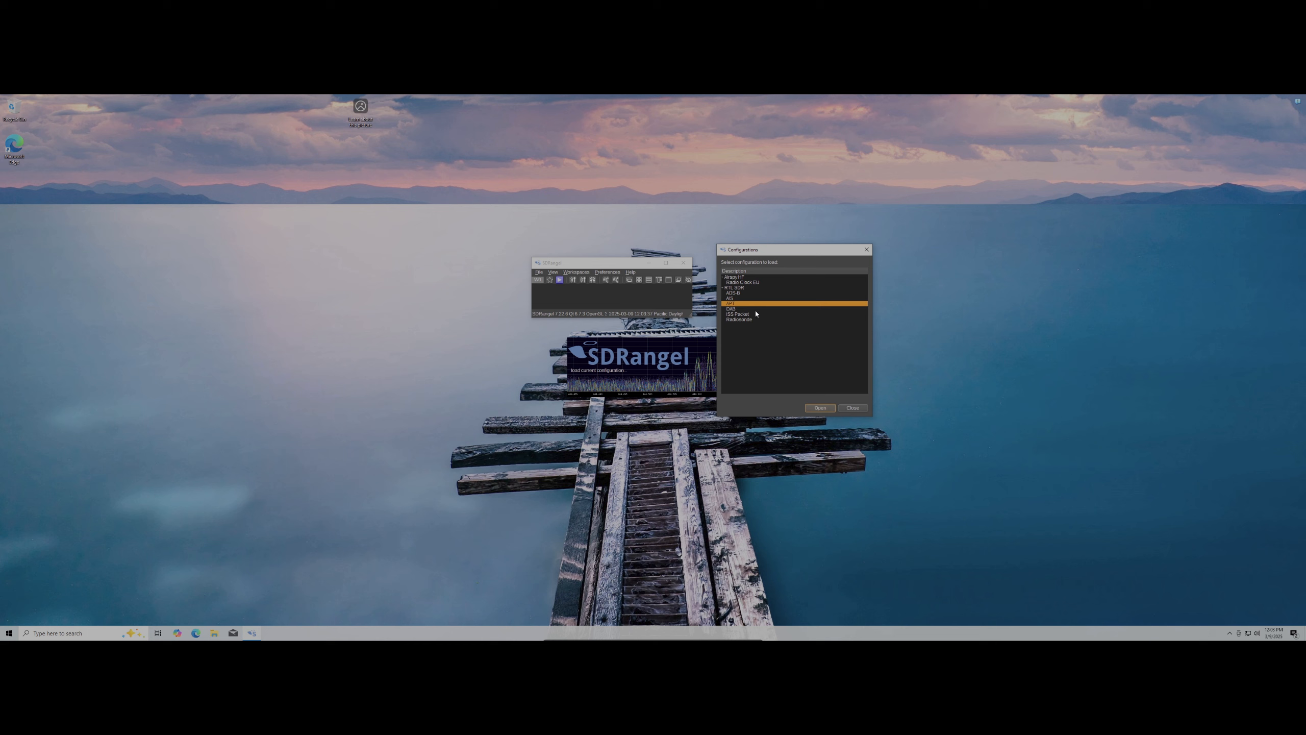
left_click(814, 410)
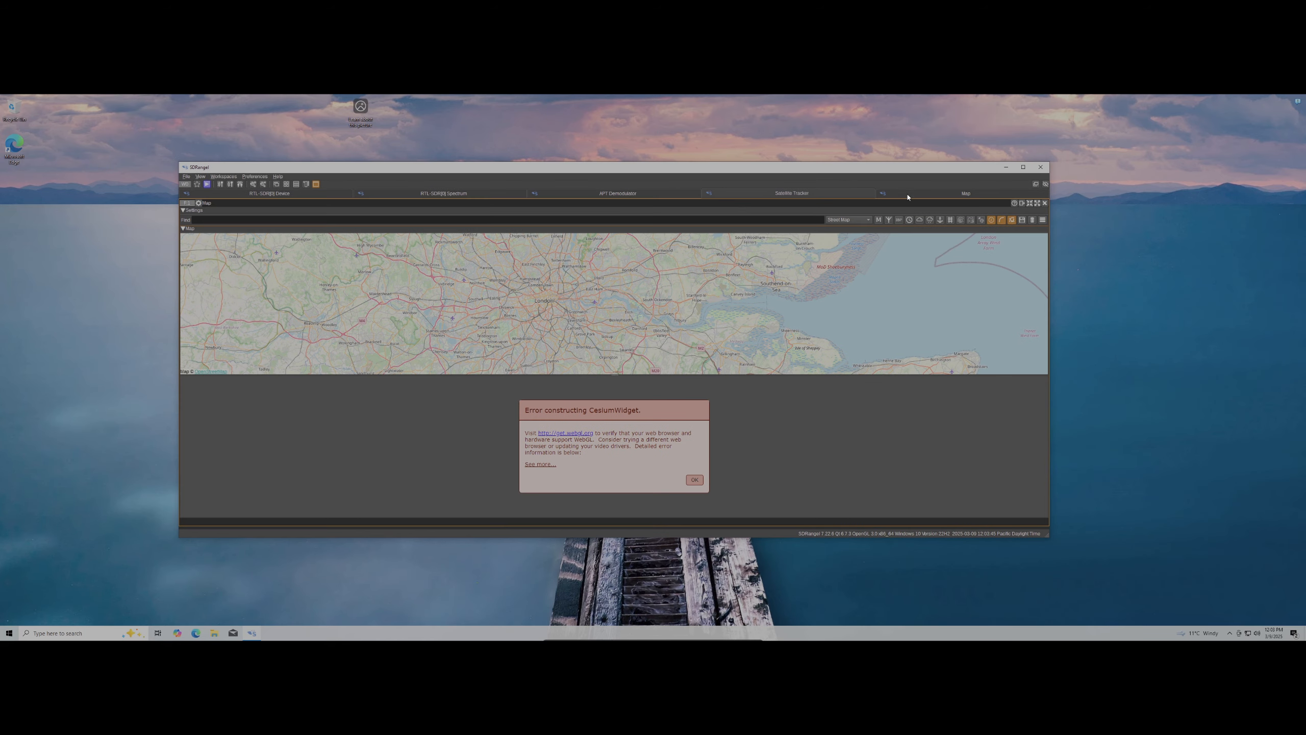
Dismiss the CesiumWidget error and close the Map, Satellite Tracker and APT Demodulator panels
left_click(685, 364)
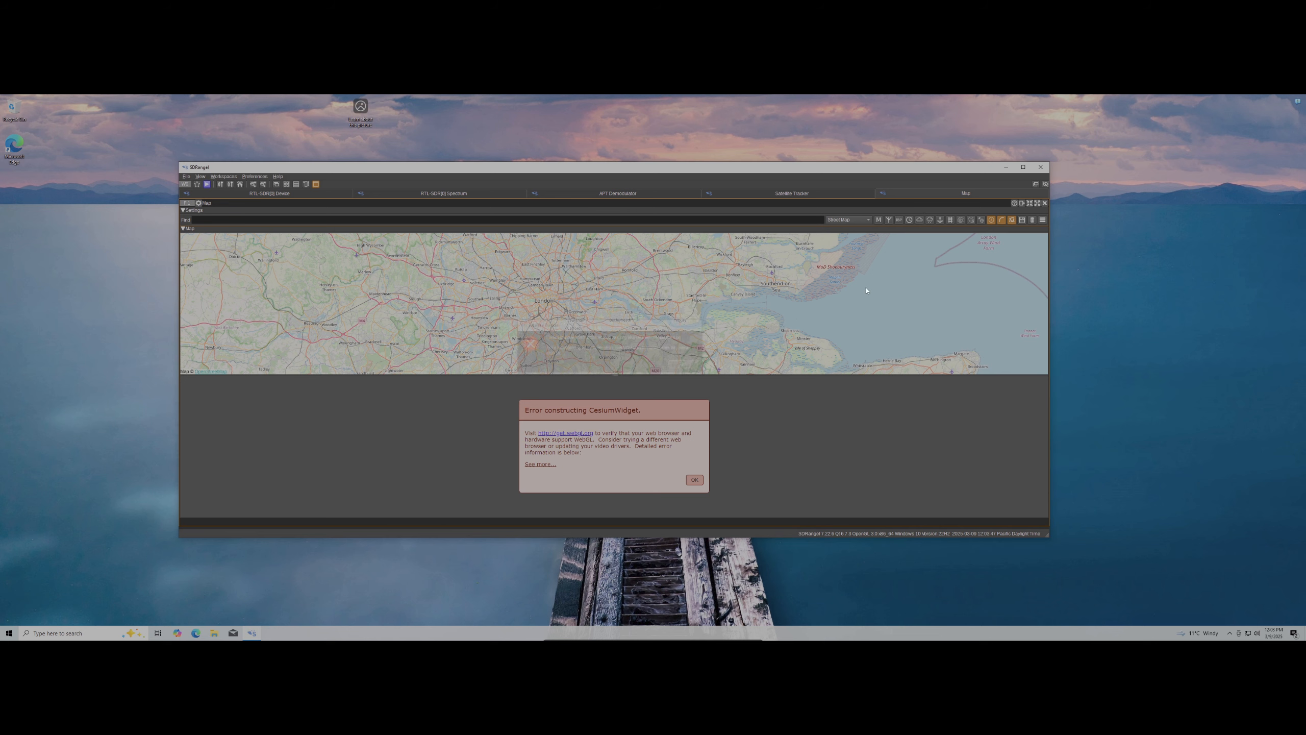
left_click(1045, 203)
left_click(932, 198)
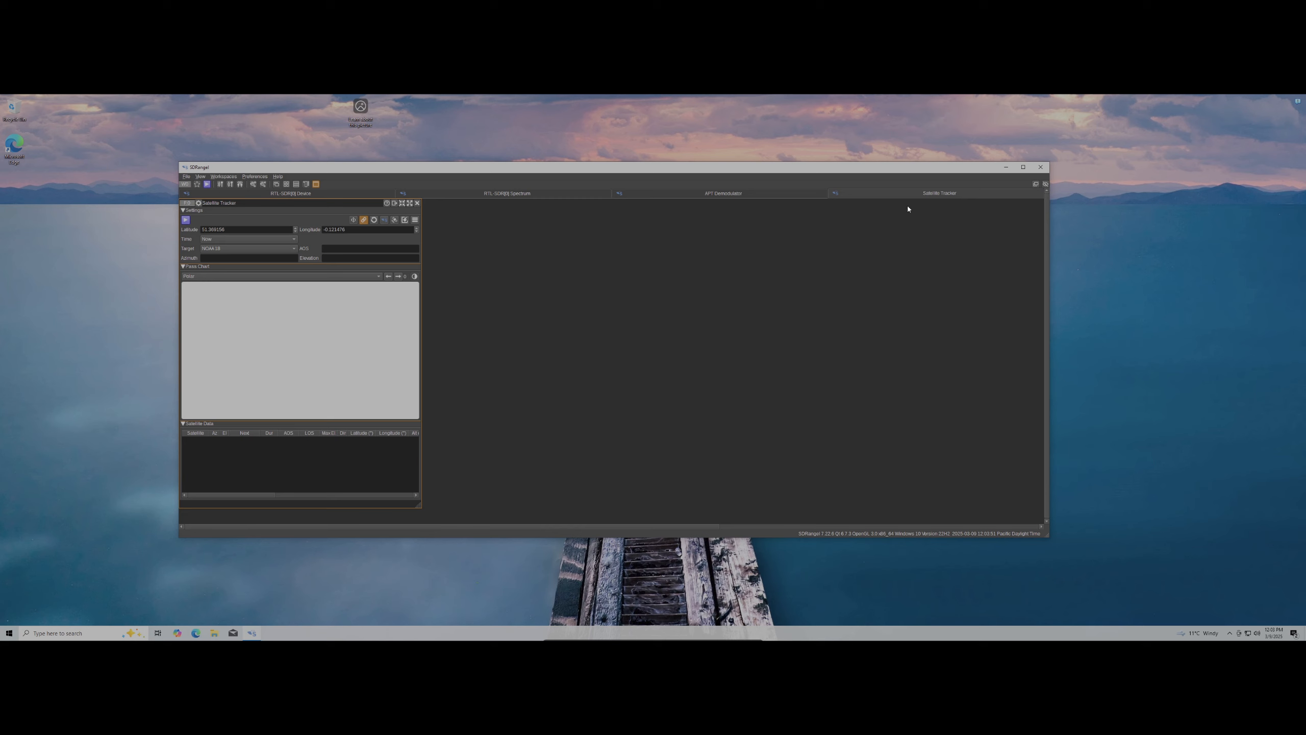
left_click(418, 204)
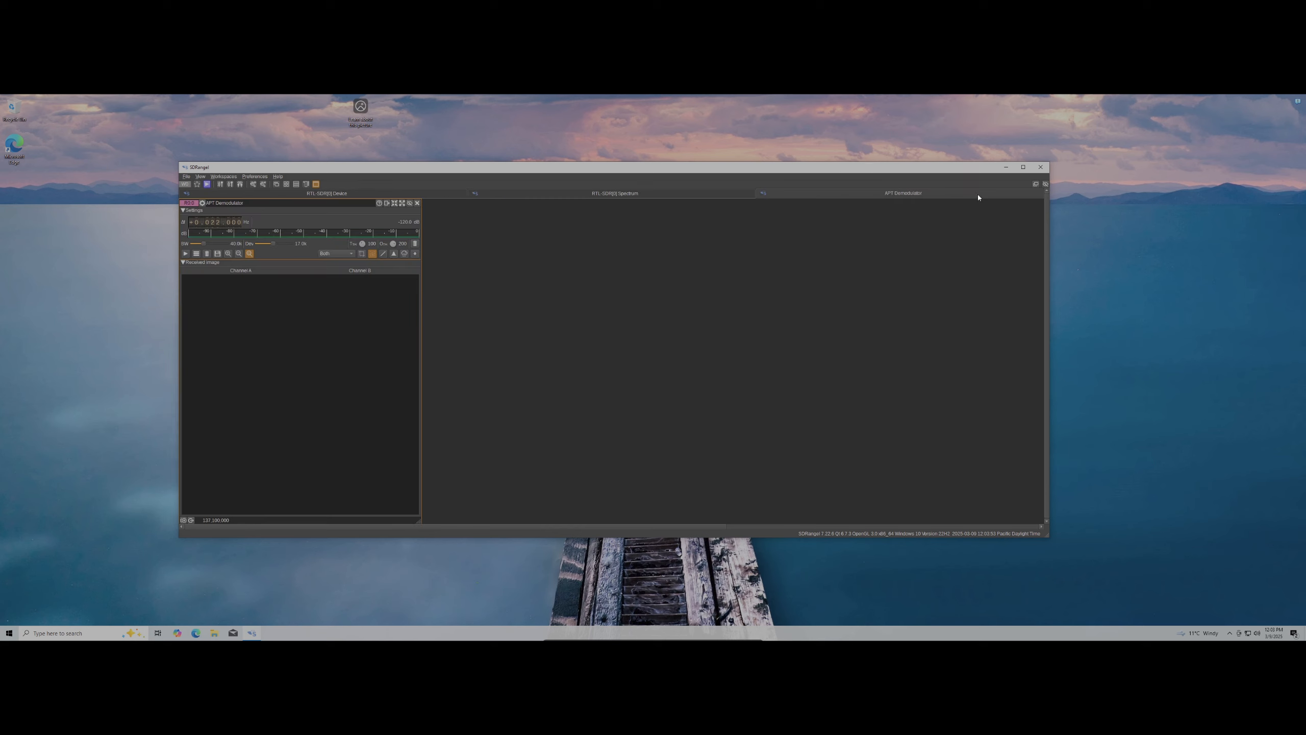
left_click(417, 203)
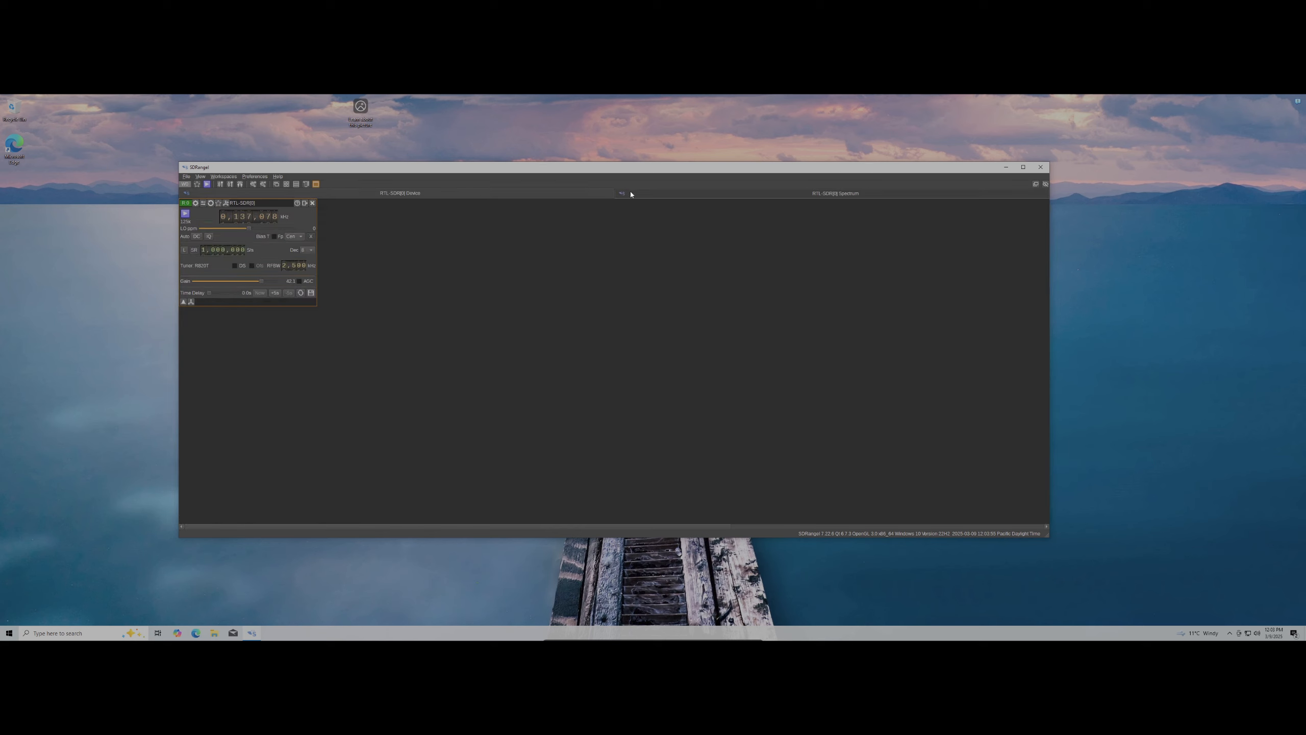
Close the RTL-SDR device set with its Spectrum view
left_click(750, 194)
left_click(465, 195)
left_click(313, 203)
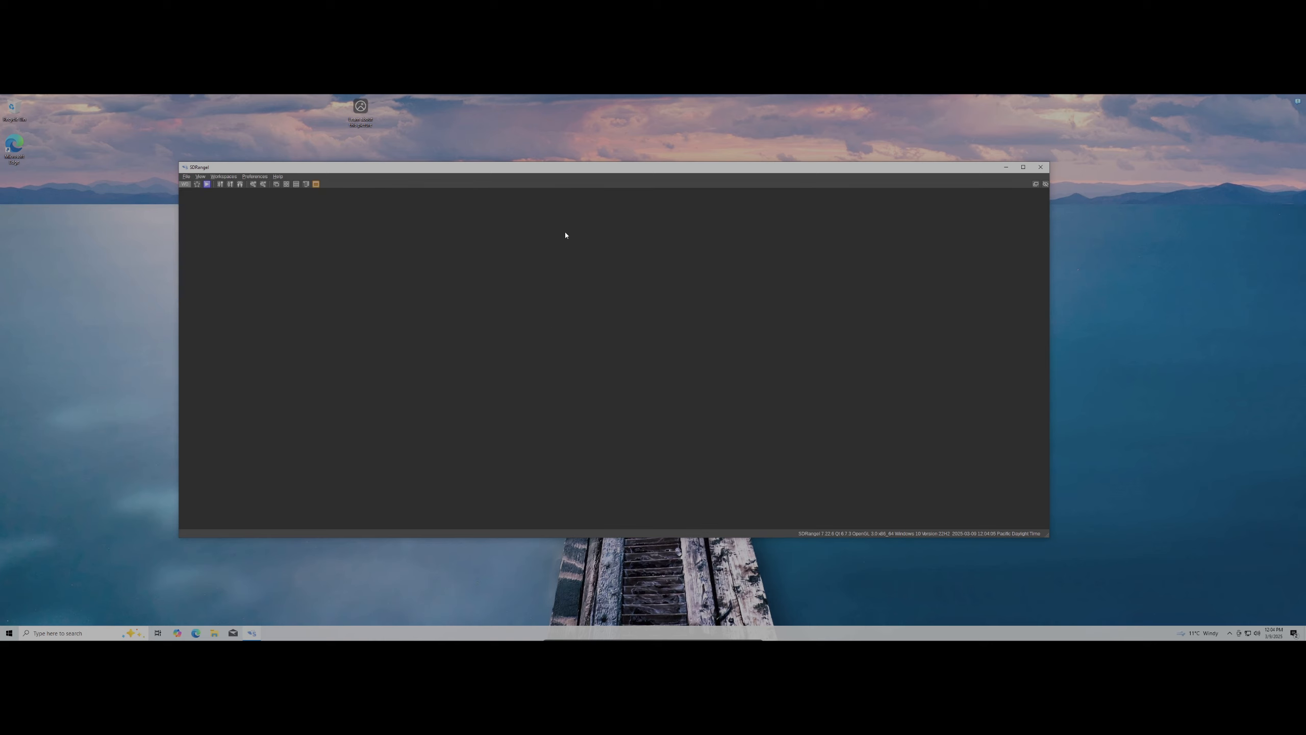
Maximize SDRangel and list the sampling devices available for a new Rx device
left_click_drag(639, 168, 639, 96)
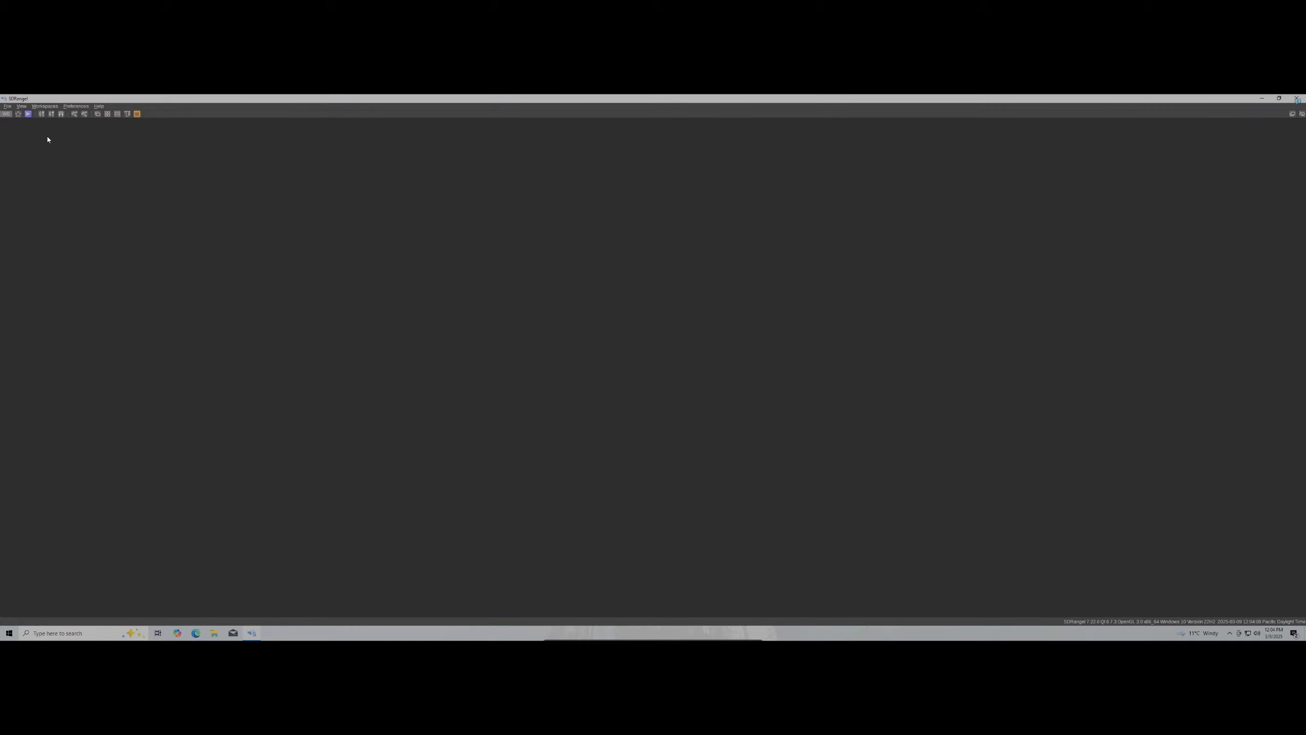
left_click(42, 116)
left_click(639, 357)
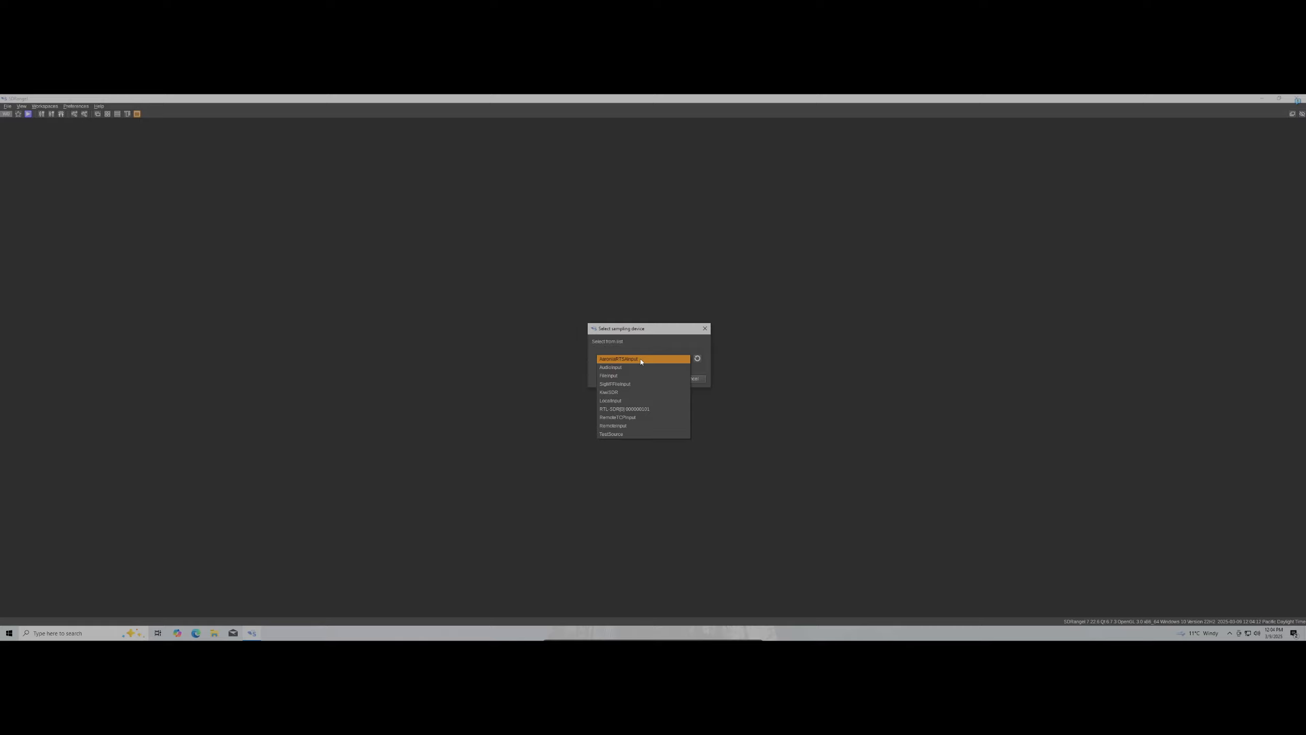
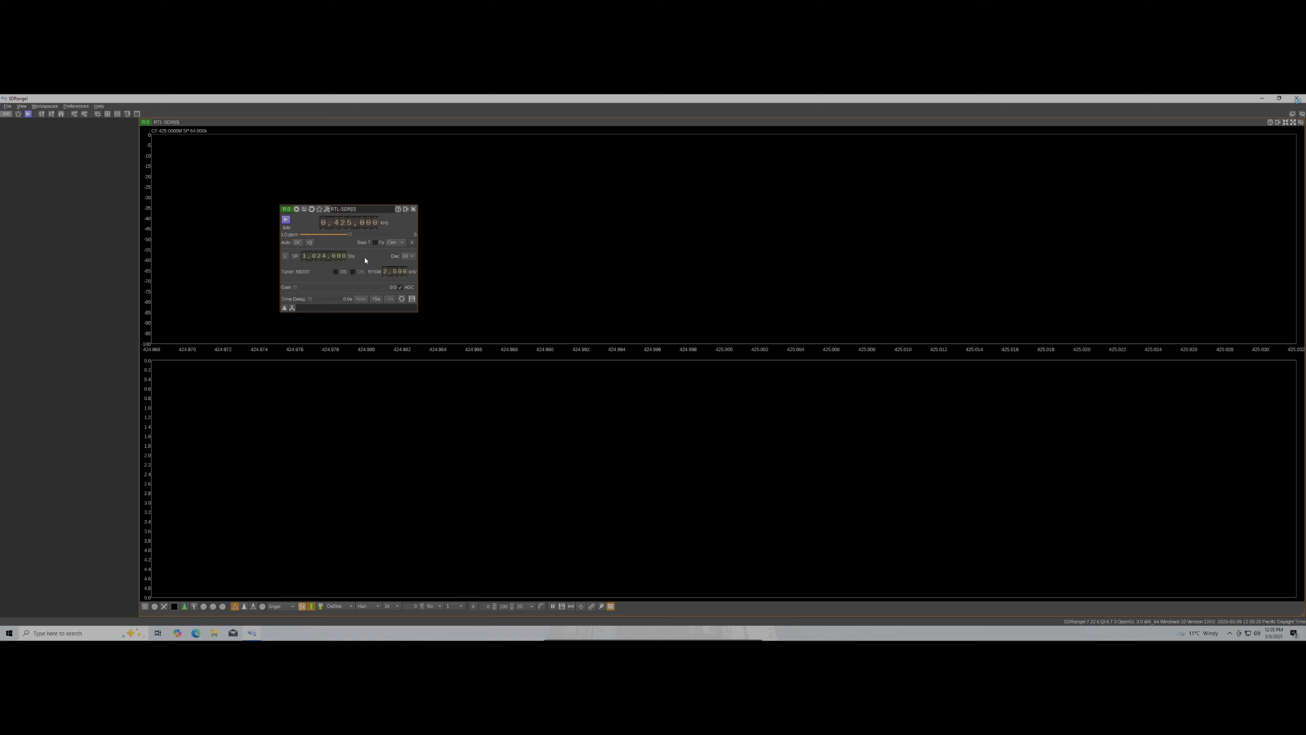
Set the RTL-SDR decimation to 8 for a 128k span
left_click(408, 255)
left_click(406, 239)
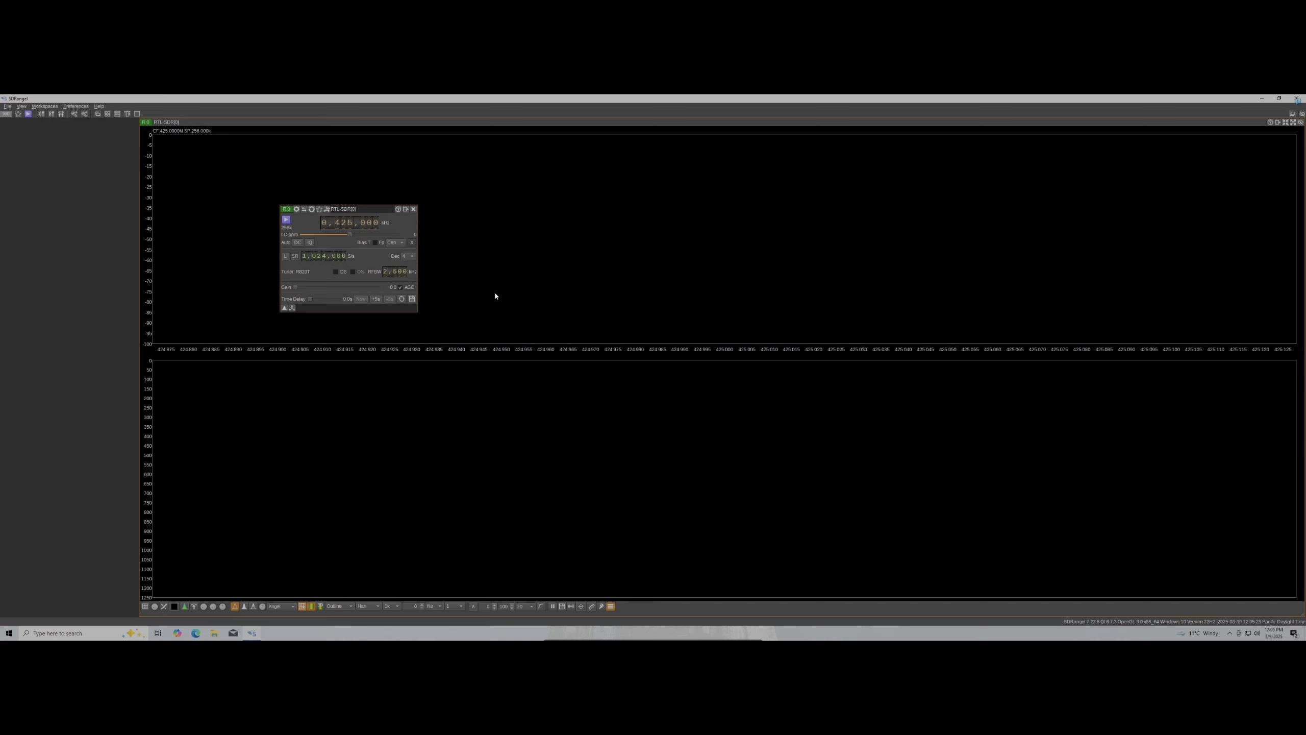
left_click(409, 264)
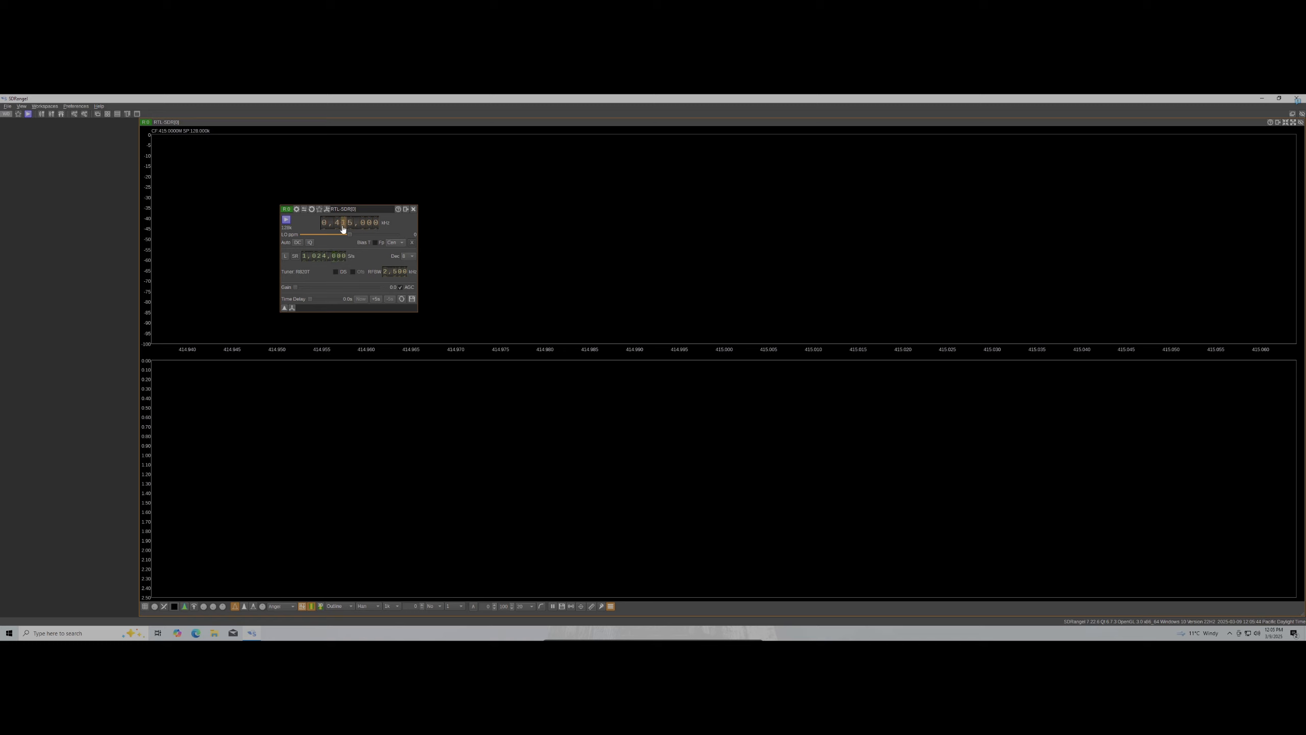
Tune the frequency dial to 406,000 kHz, move the device panel left and start streaming
scroll(343, 229, "down", 1)
scroll(349, 230, "up", 1)
left_click_drag(354, 210, 211, 249)
left_click(143, 258)
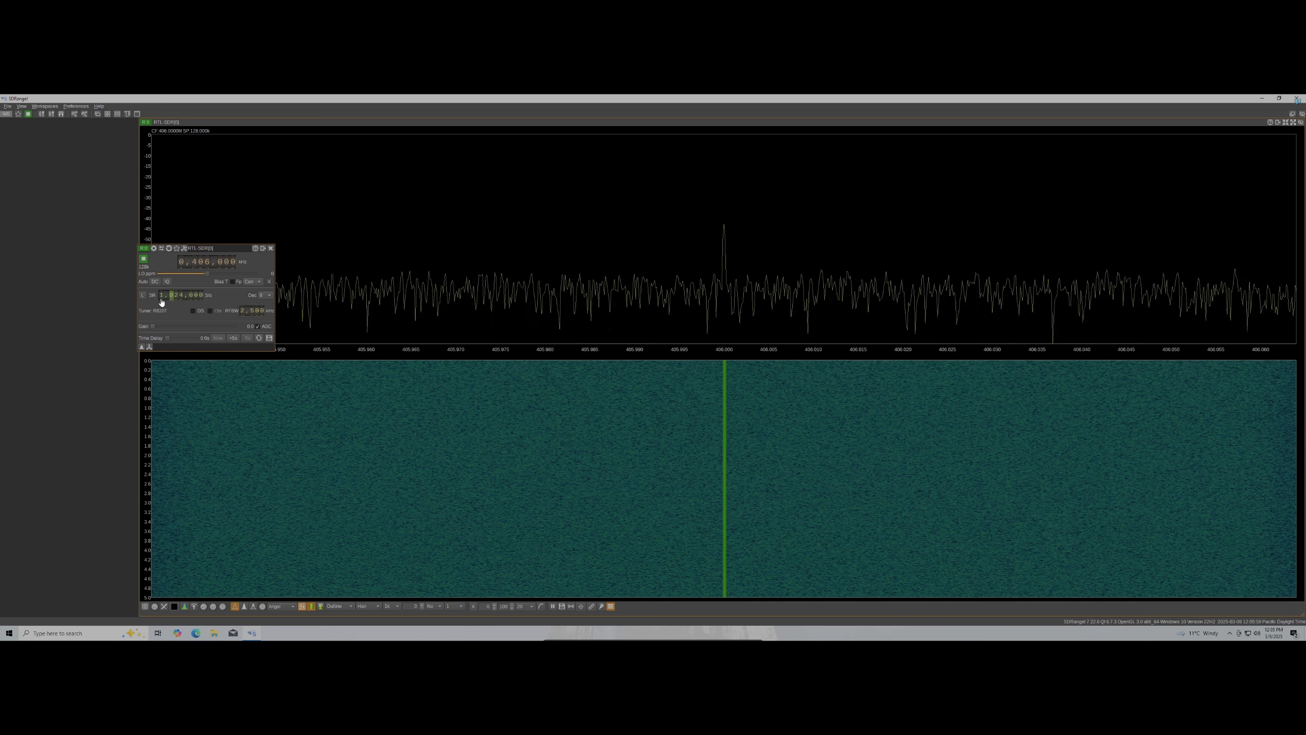
Turn on DC correction to remove the centre spike, then stop the RTL-SDR receiver
left_click(154, 281)
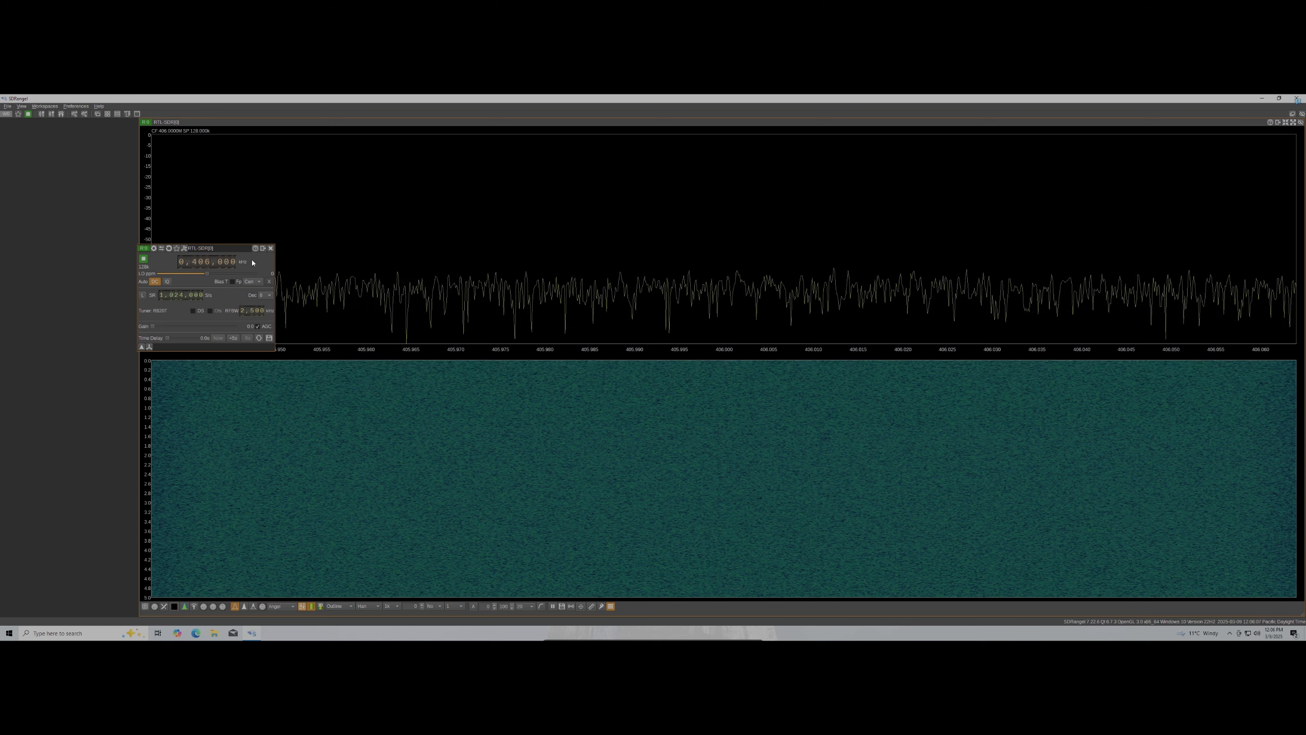
left_click_drag(265, 249, 370, 345)
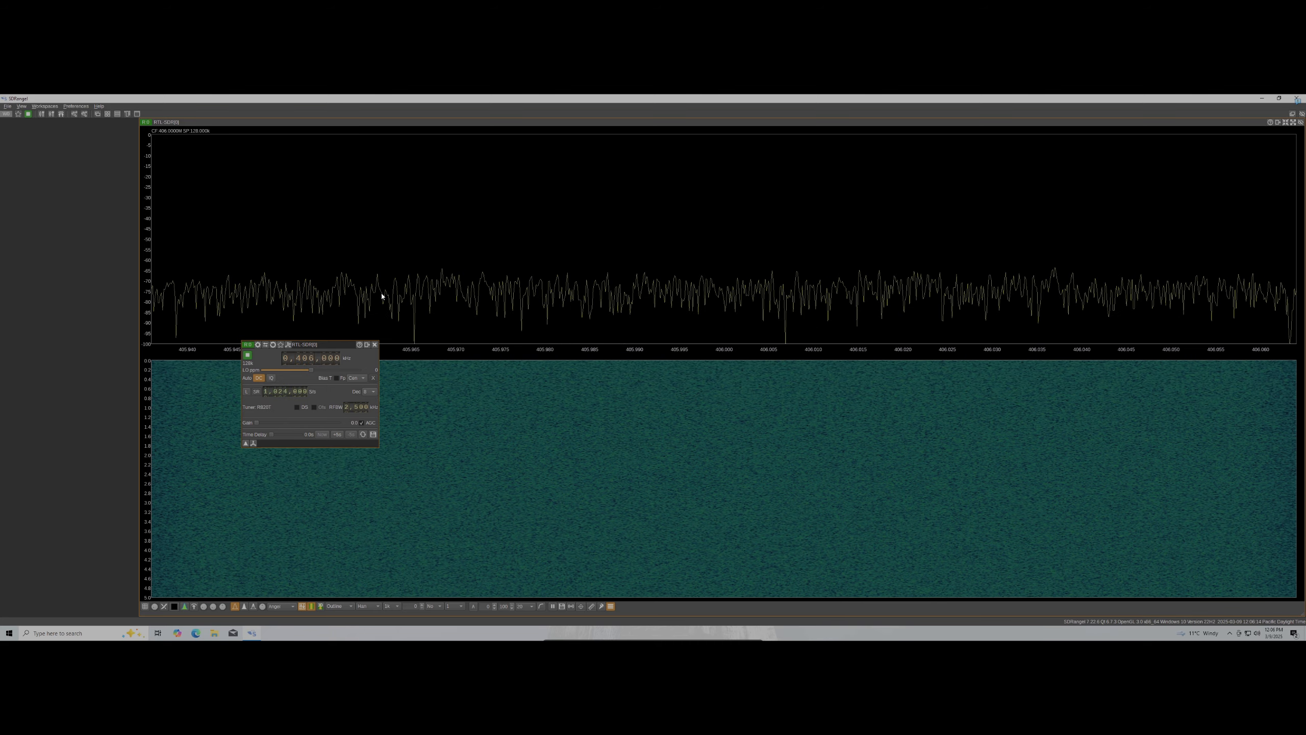
left_click(249, 357)
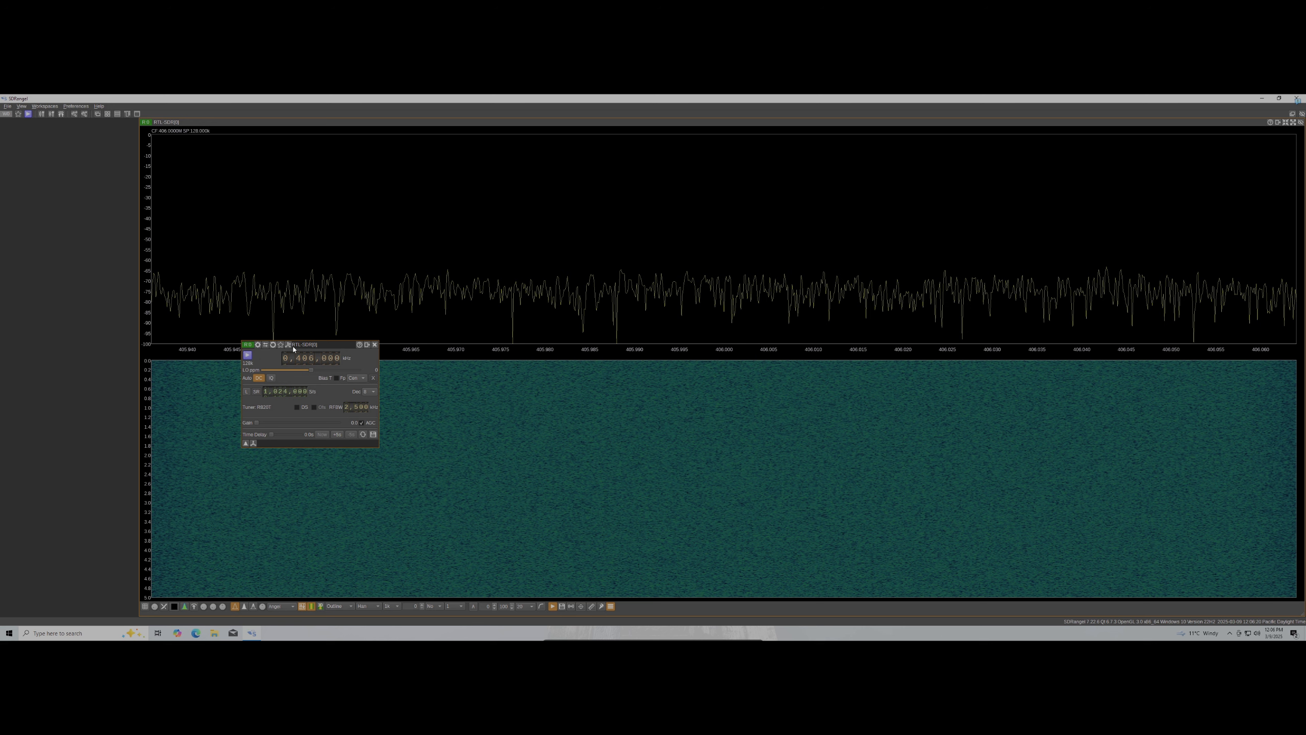
Add a Broadcast FM Demodulator channel via Add Channels and move its panel to the middle
left_click(288, 344)
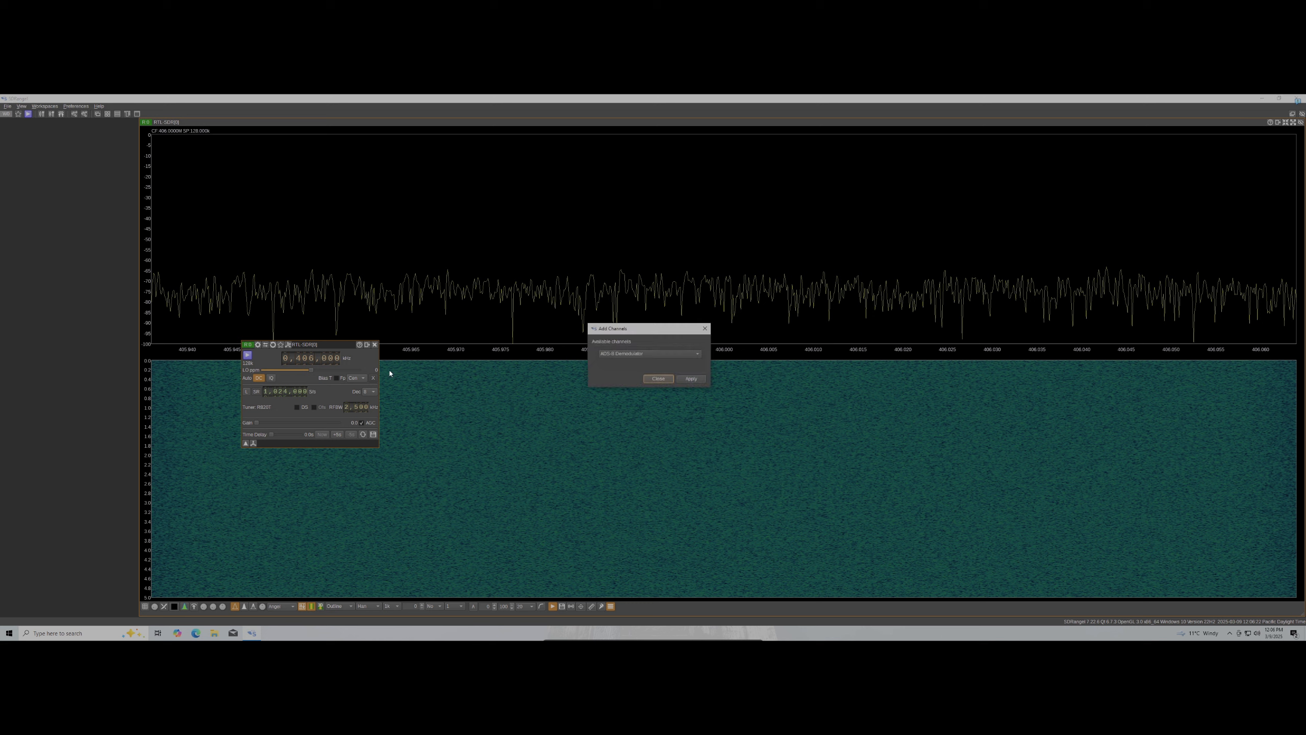
left_click(644, 353)
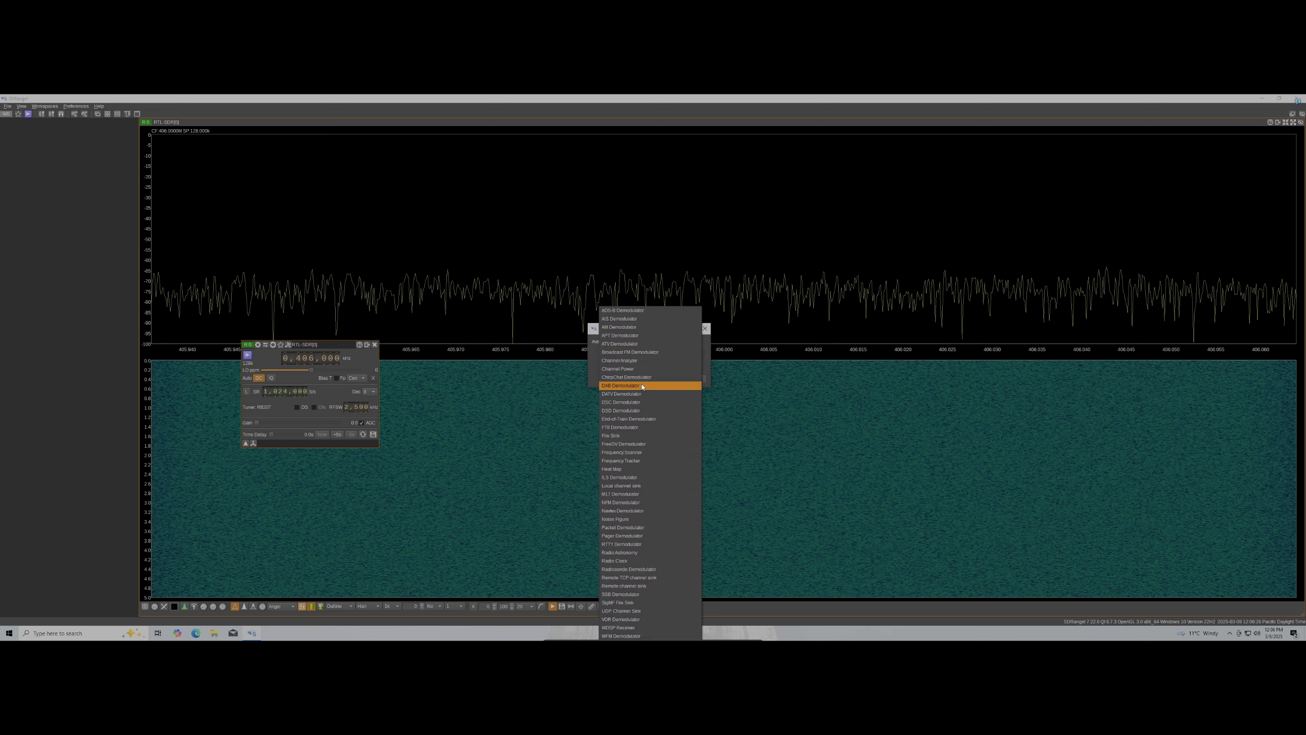
left_click(595, 335)
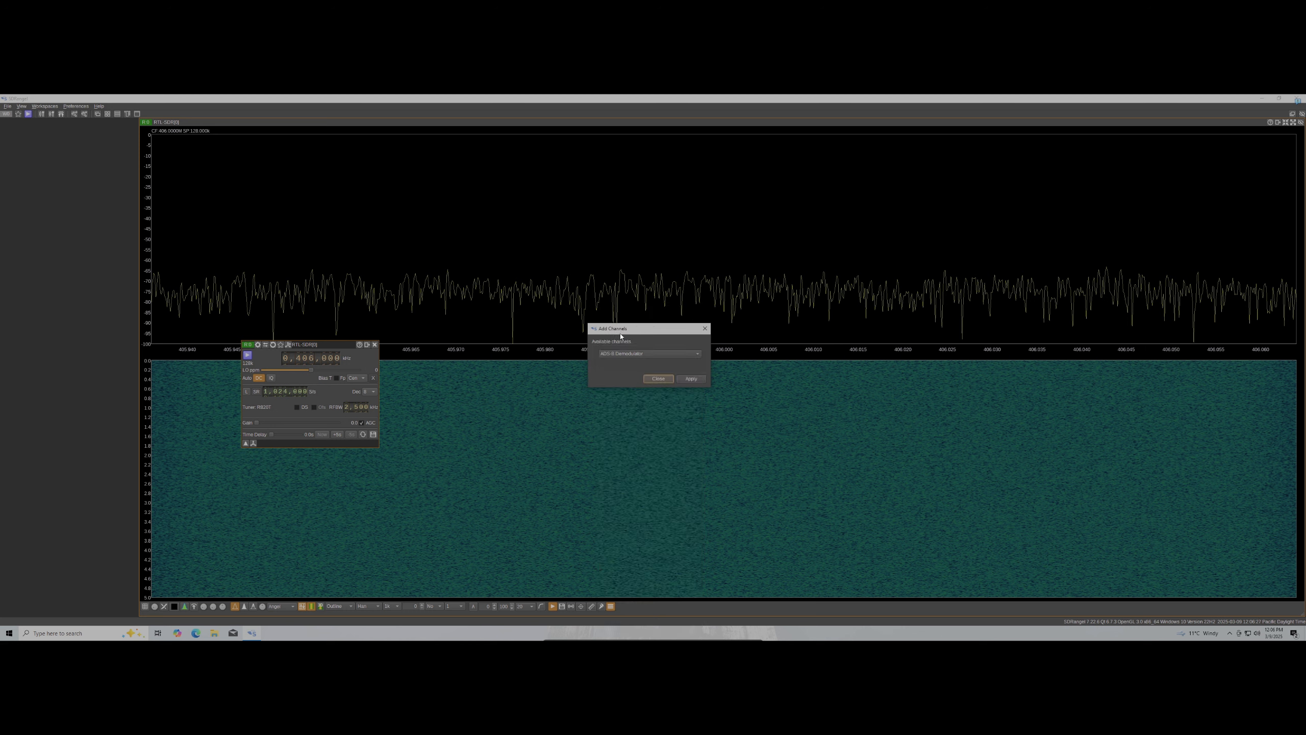
left_click_drag(626, 328, 565, 206)
left_click(582, 234)
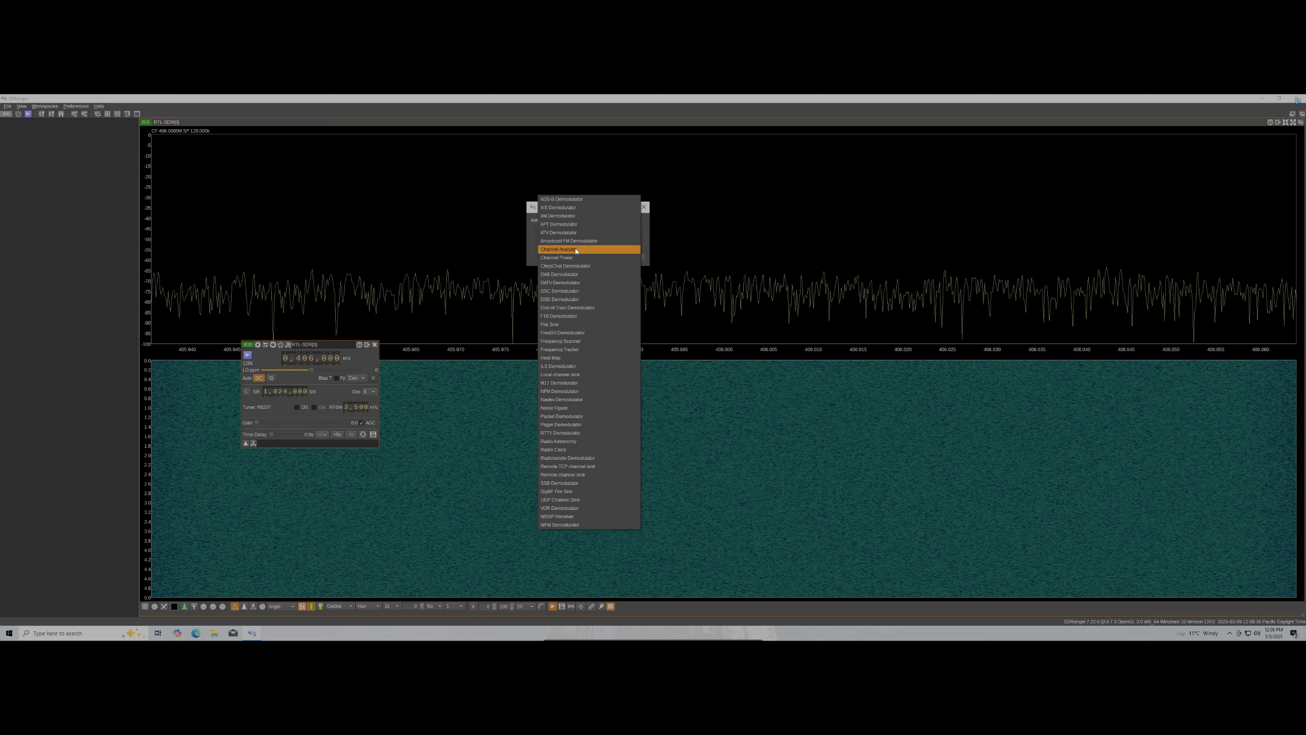
left_click(610, 391)
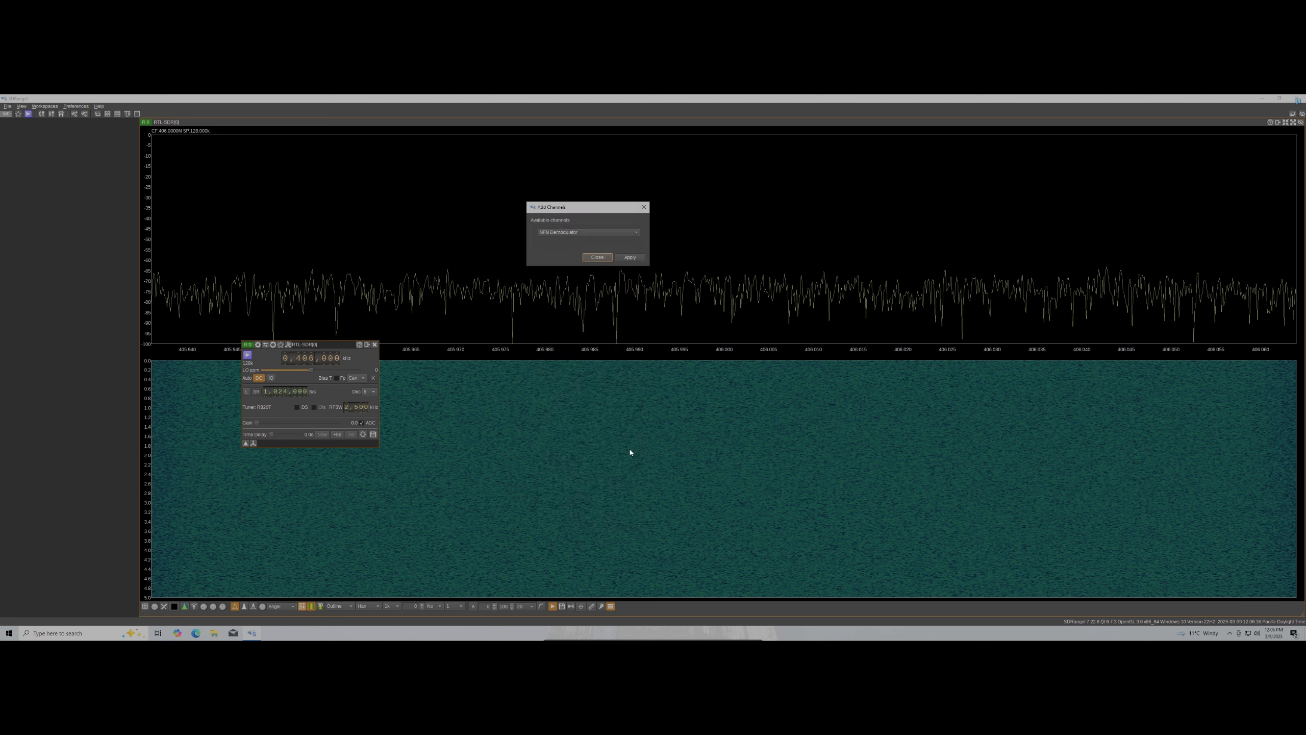
left_click(599, 235)
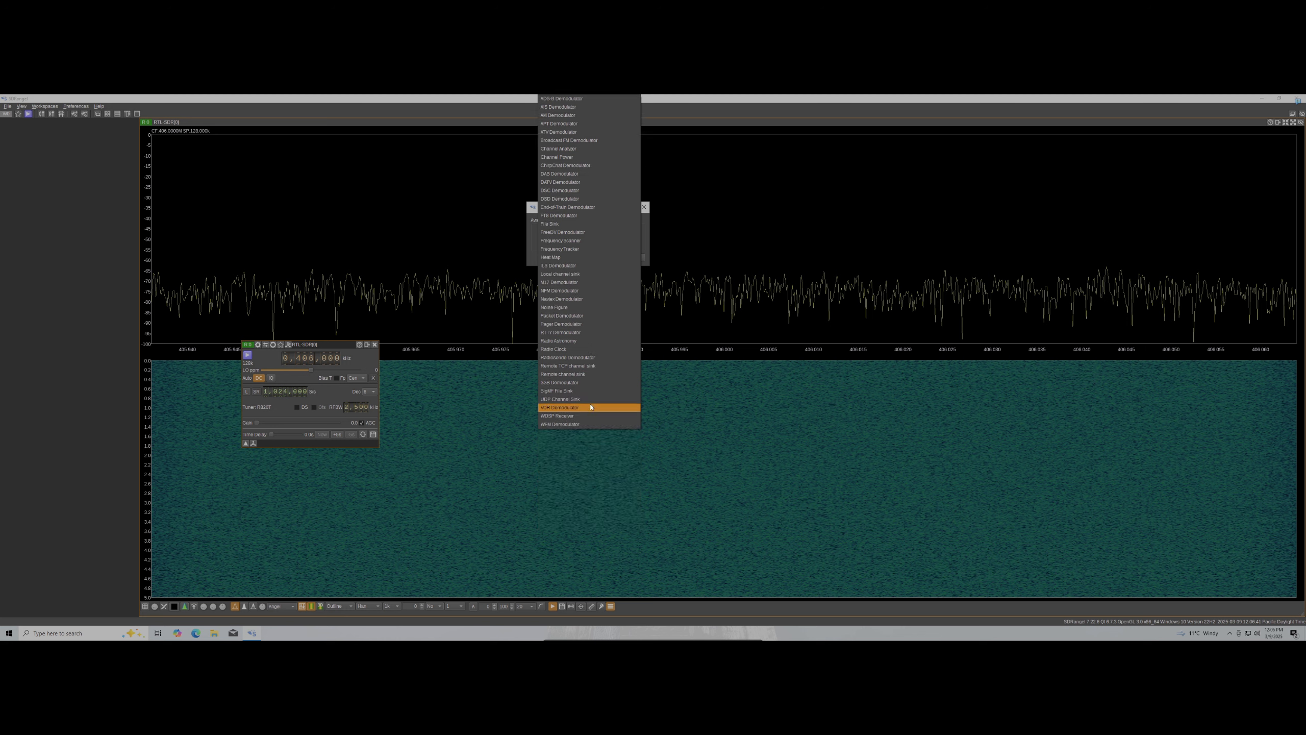
left_click(596, 140)
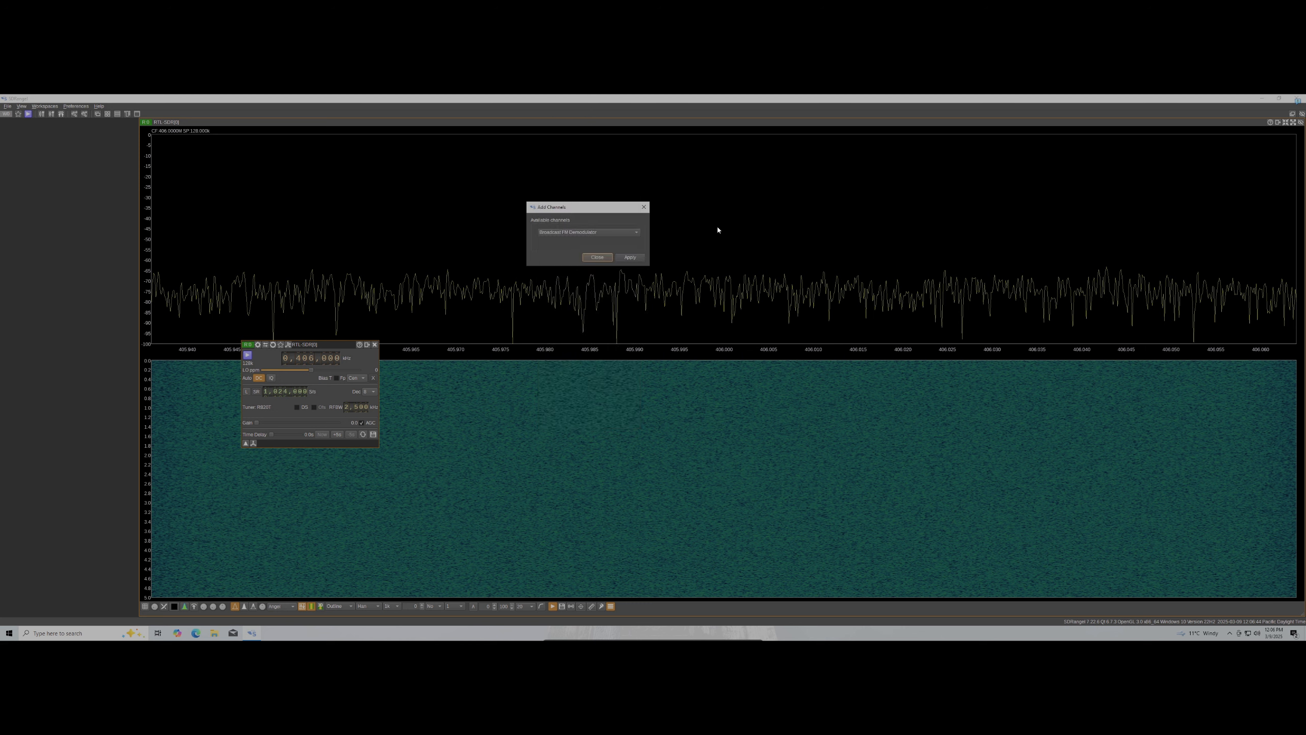
left_click(630, 257)
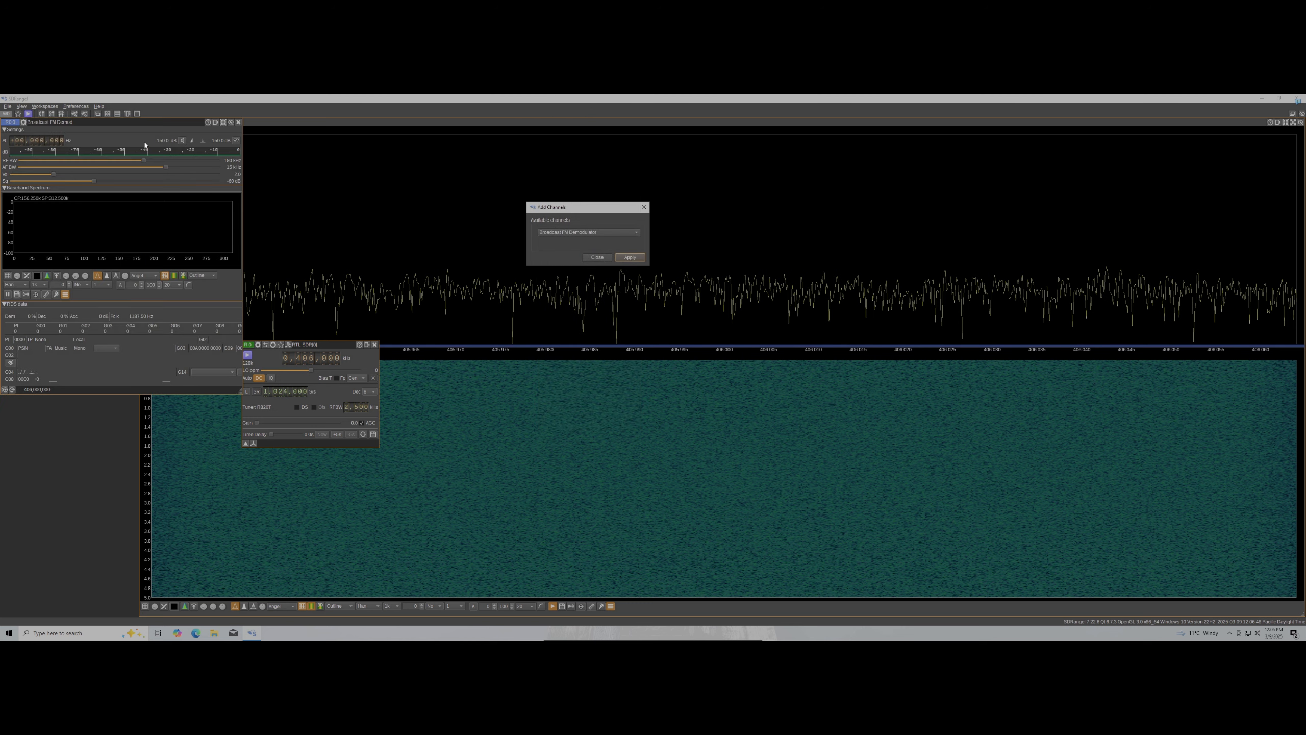
left_click(597, 257)
left_click_drag(160, 122, 760, 214)
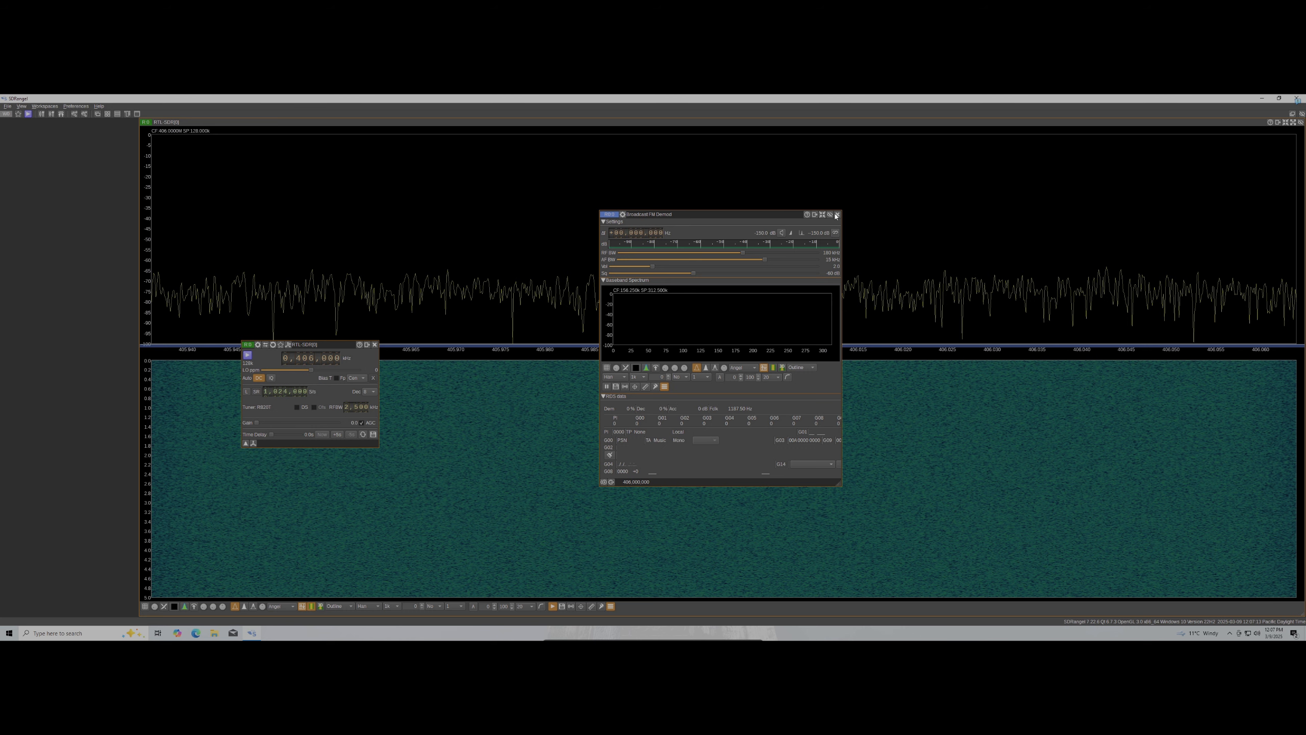
Close the Broadcast FM Demod channel and the RTL-SDR device set, leaving device settings unchanged
left_click(838, 215)
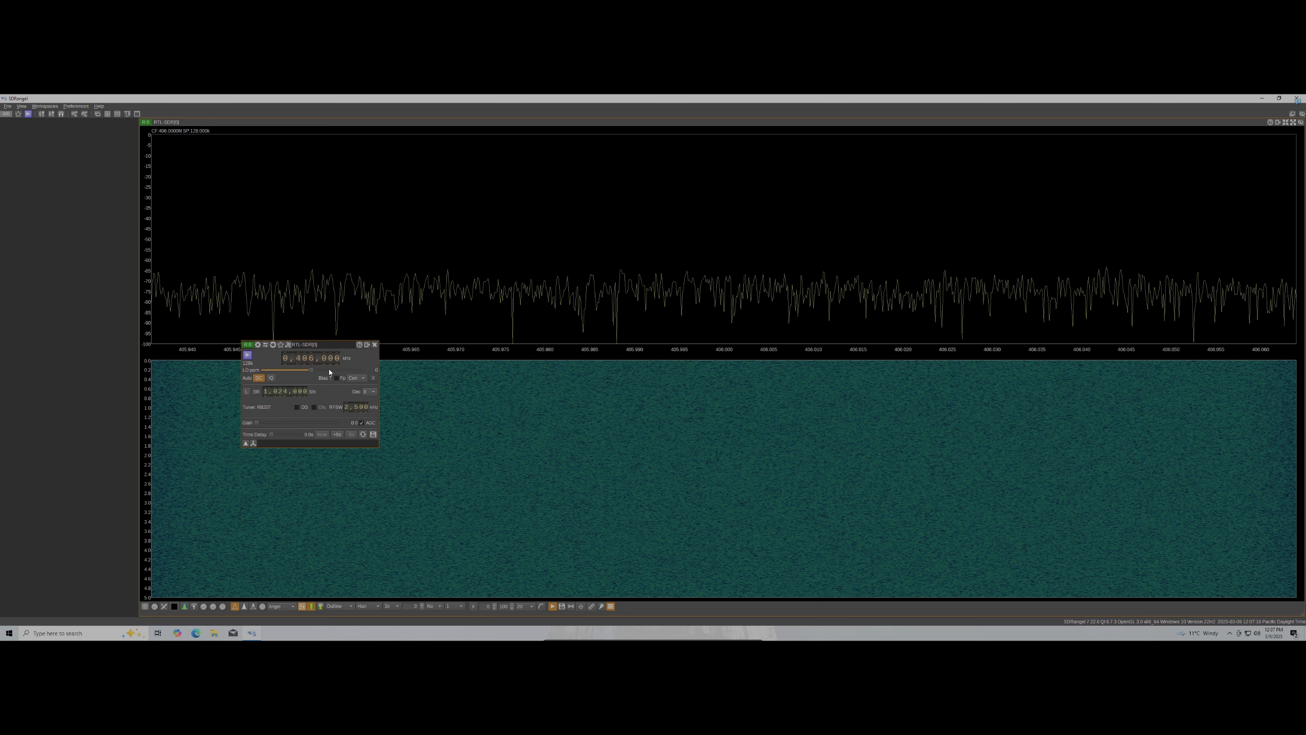
left_click(258, 345)
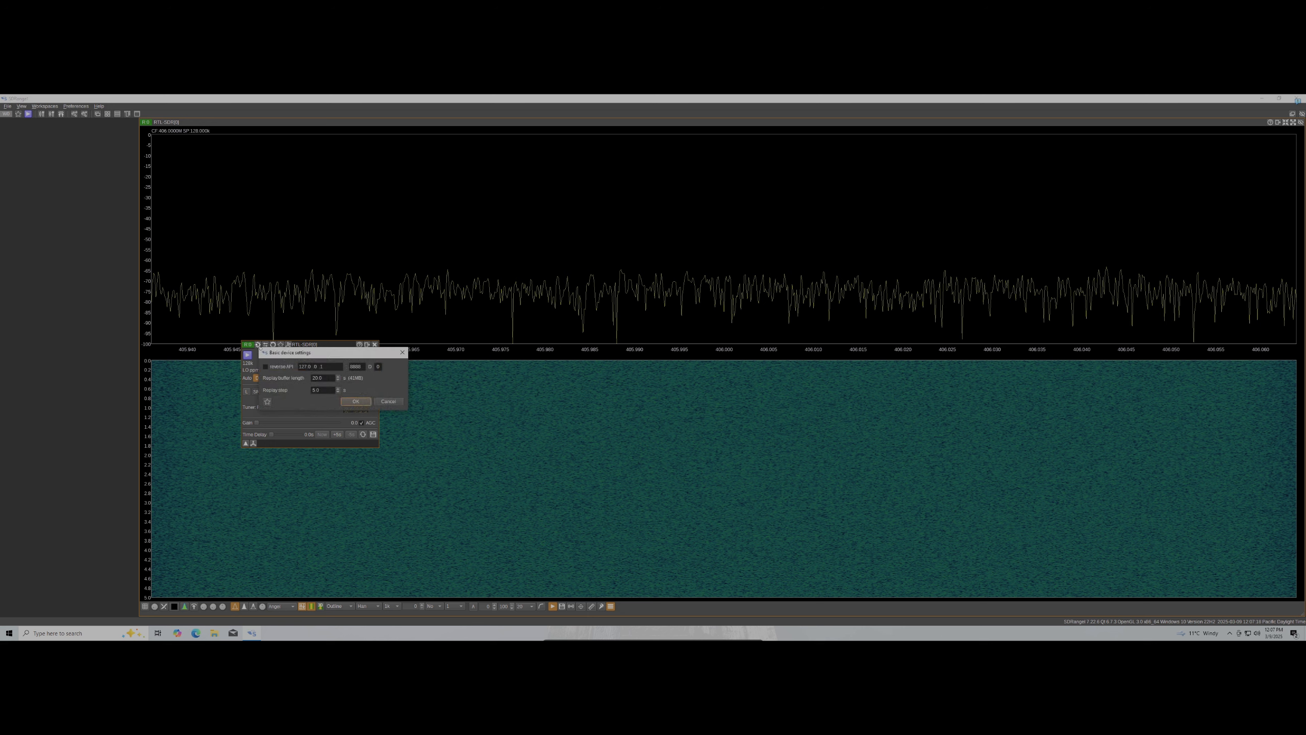
left_click(380, 402)
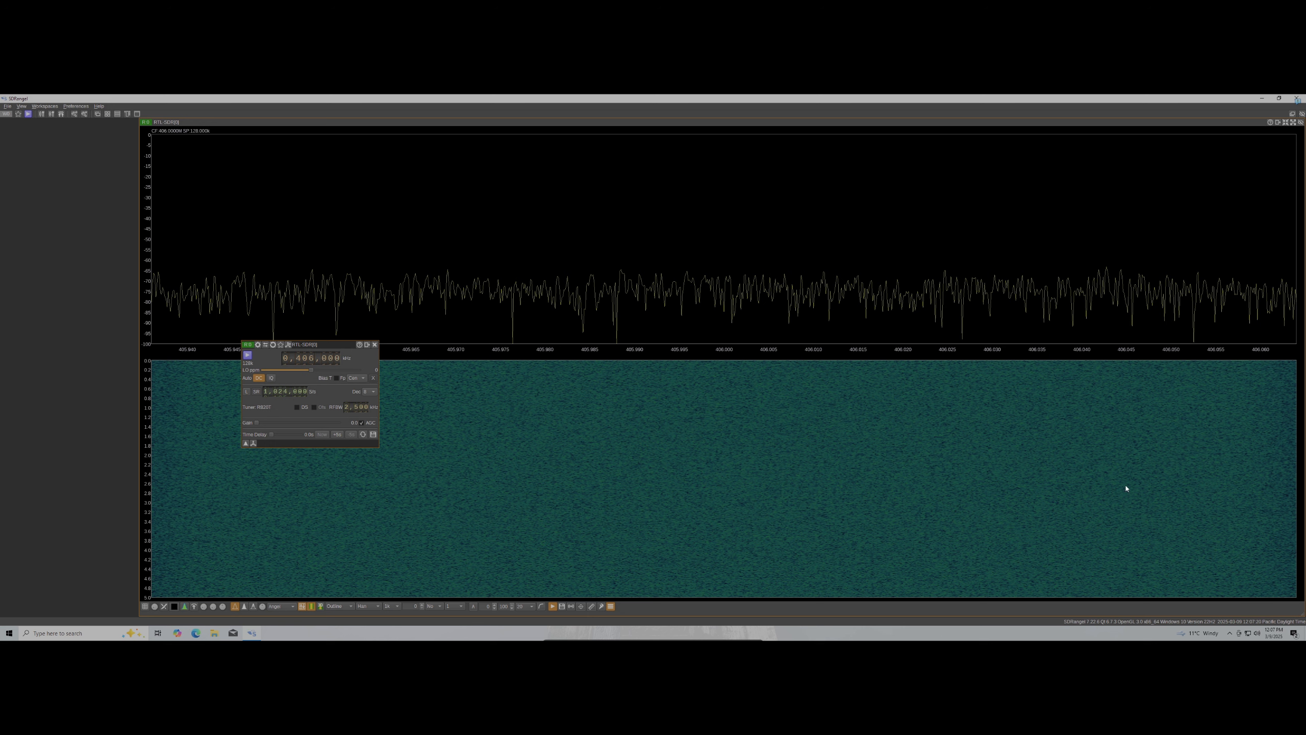
left_click(375, 346)
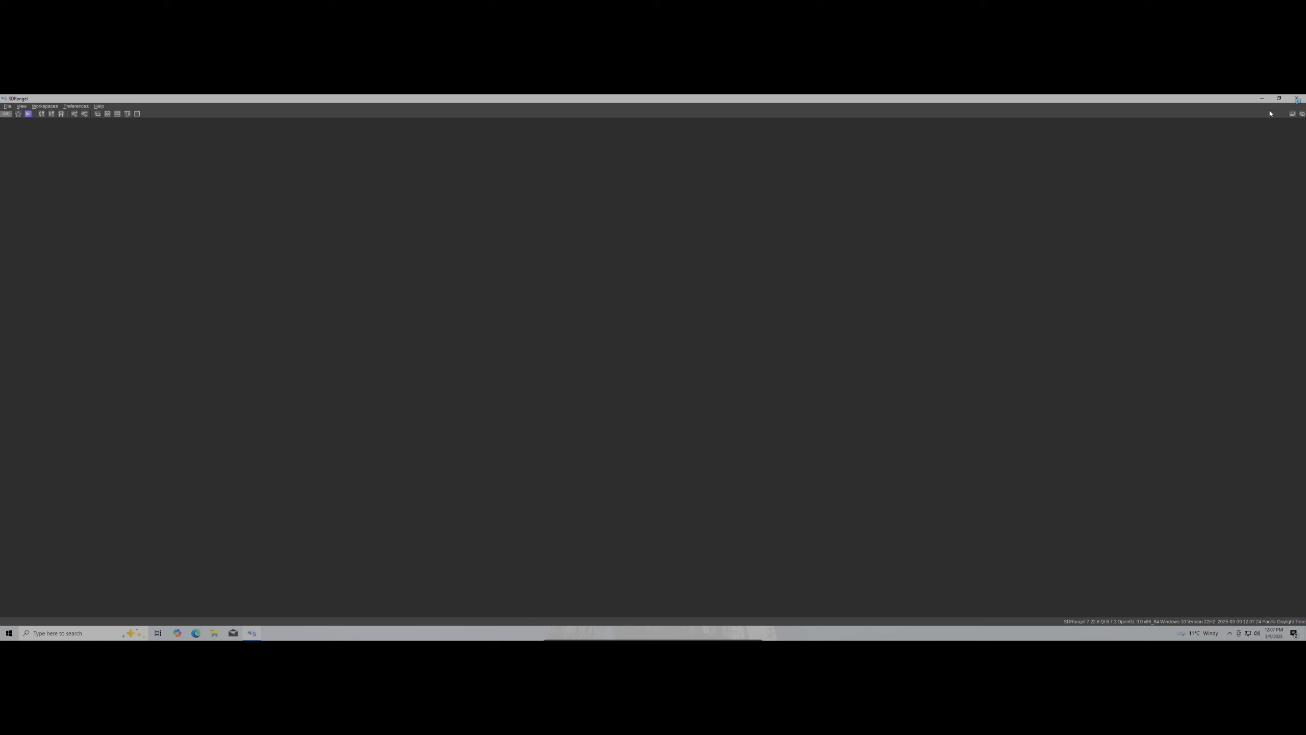
Close SDRangel and highlight the SDR Software, ELT Decoding and EPIRB Plotter lines in the notes
double_click(1104, 100)
left_click(1048, 165)
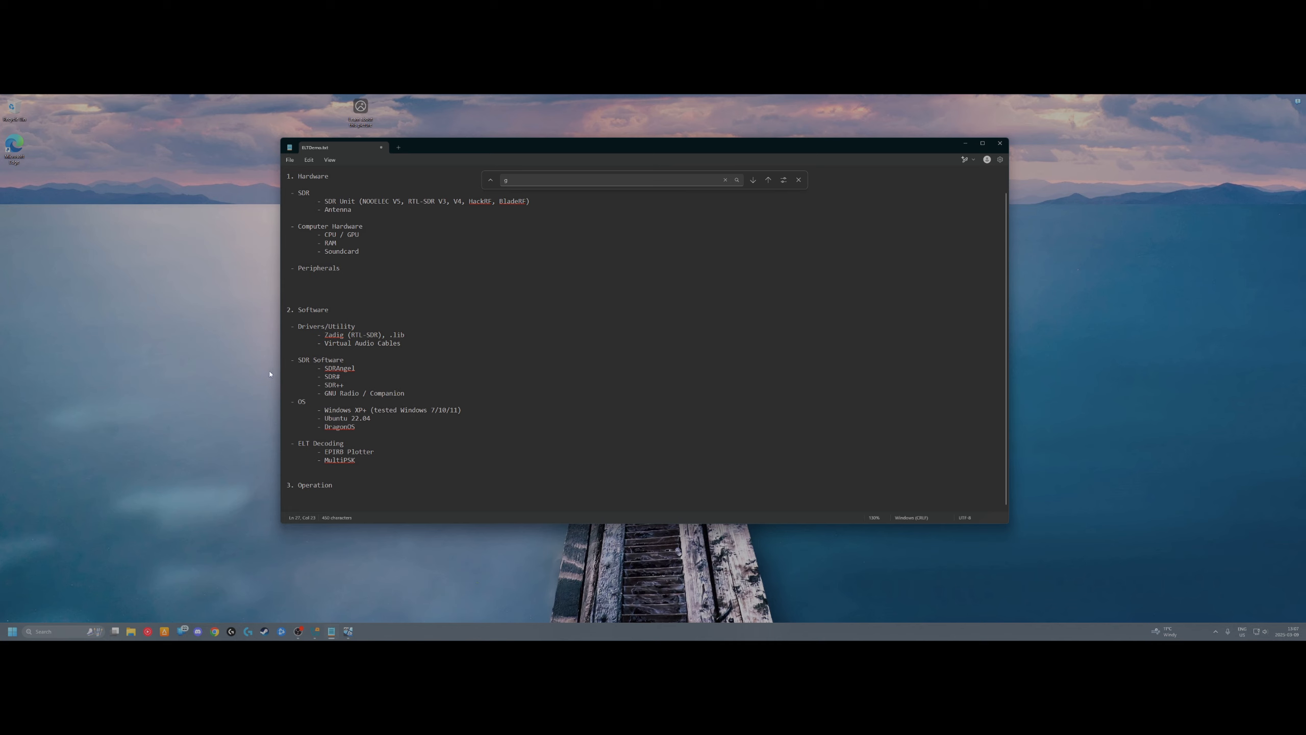
left_click_drag(287, 352, 402, 394)
left_click_drag(286, 378, 440, 438)
left_click(427, 394)
left_click_drag(293, 442, 432, 458)
left_click(475, 489)
left_click_drag(327, 451, 401, 446)
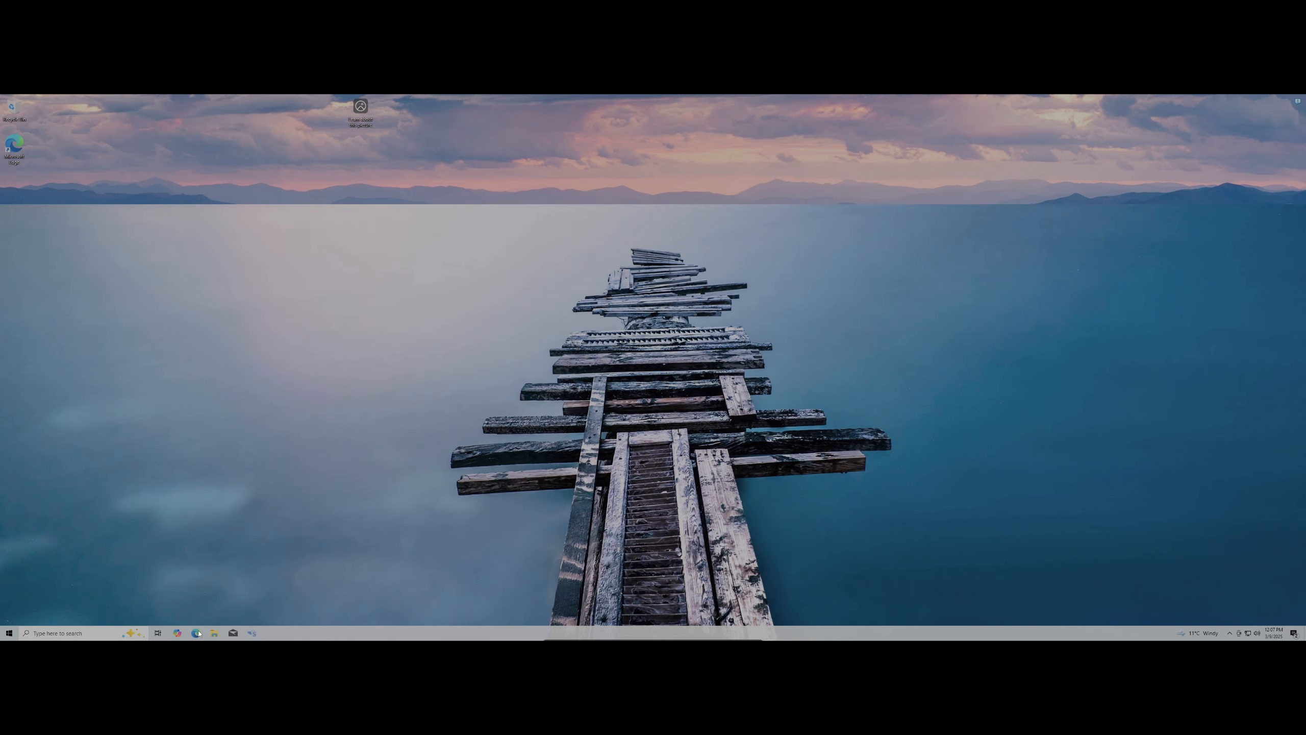
left_click(196, 633)
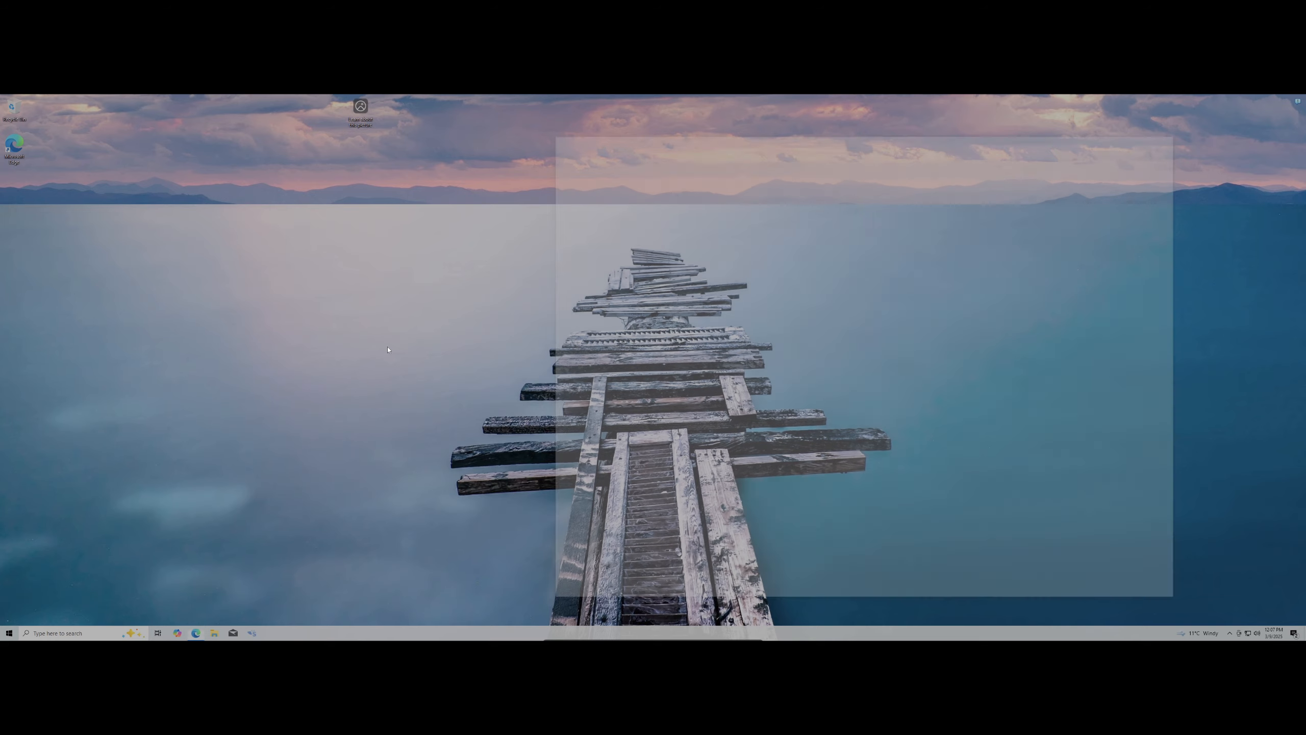
Search the web for epirbplotter and open the COAA EpirbPlotter page in a new tab
type("epirb plottrer")
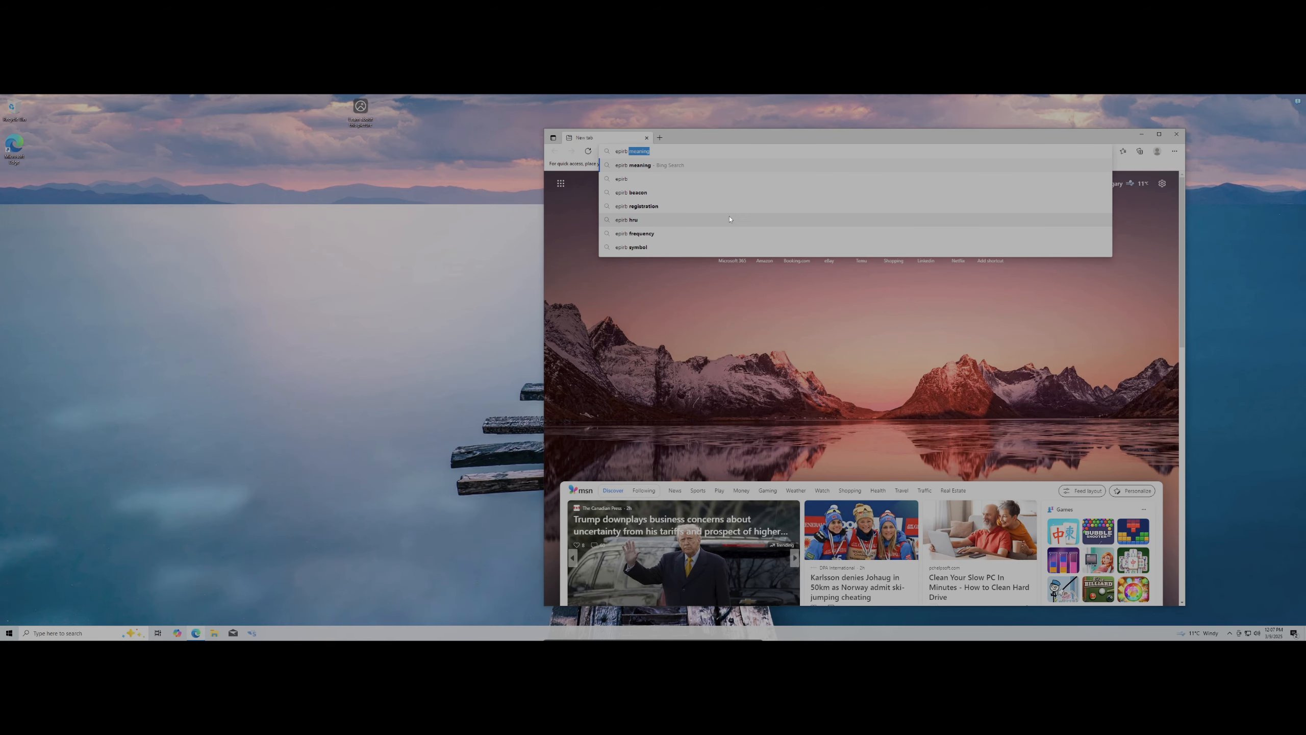
key("Return")
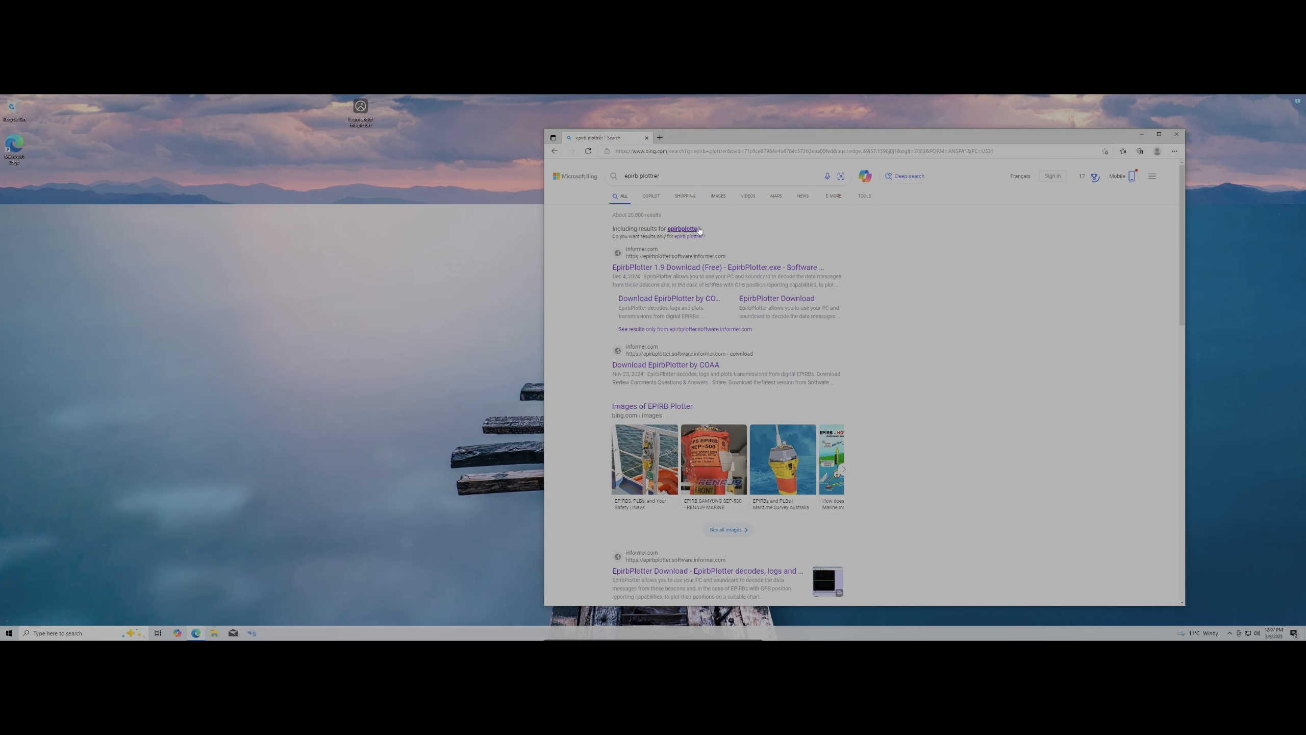
left_click(689, 228)
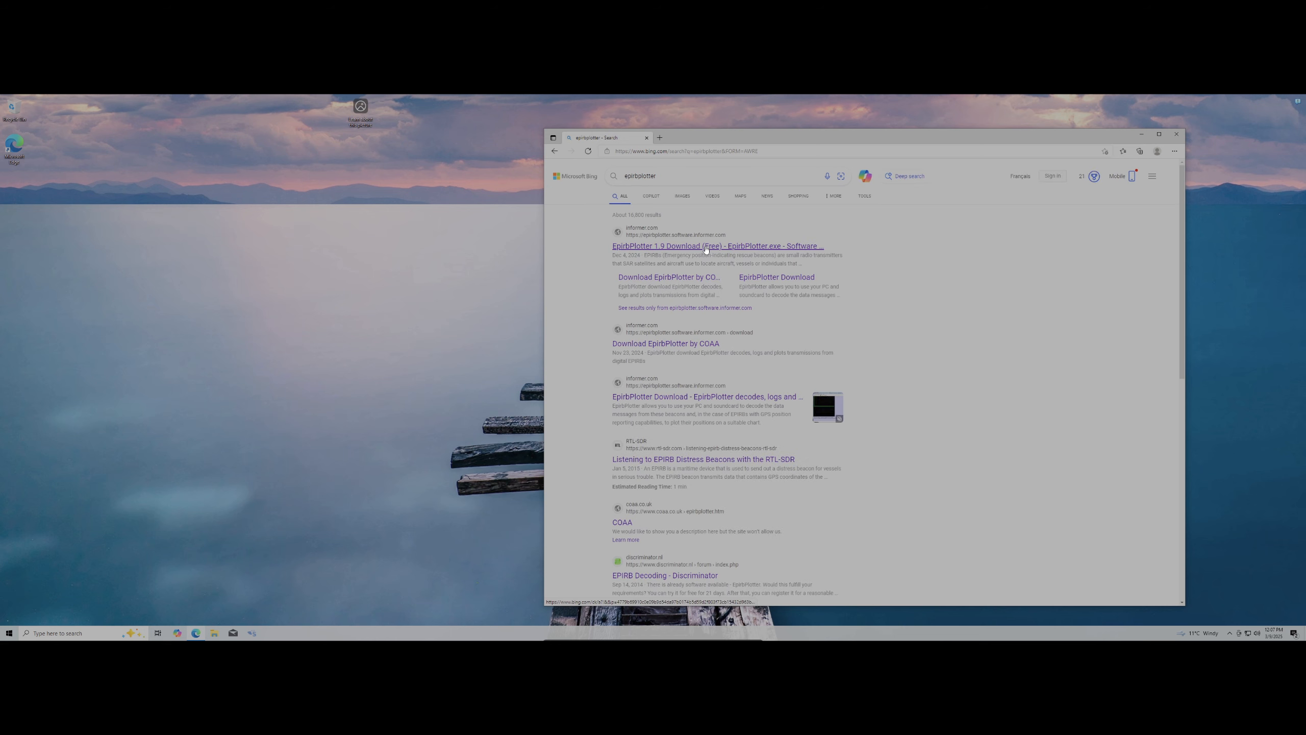
left_click(706, 246)
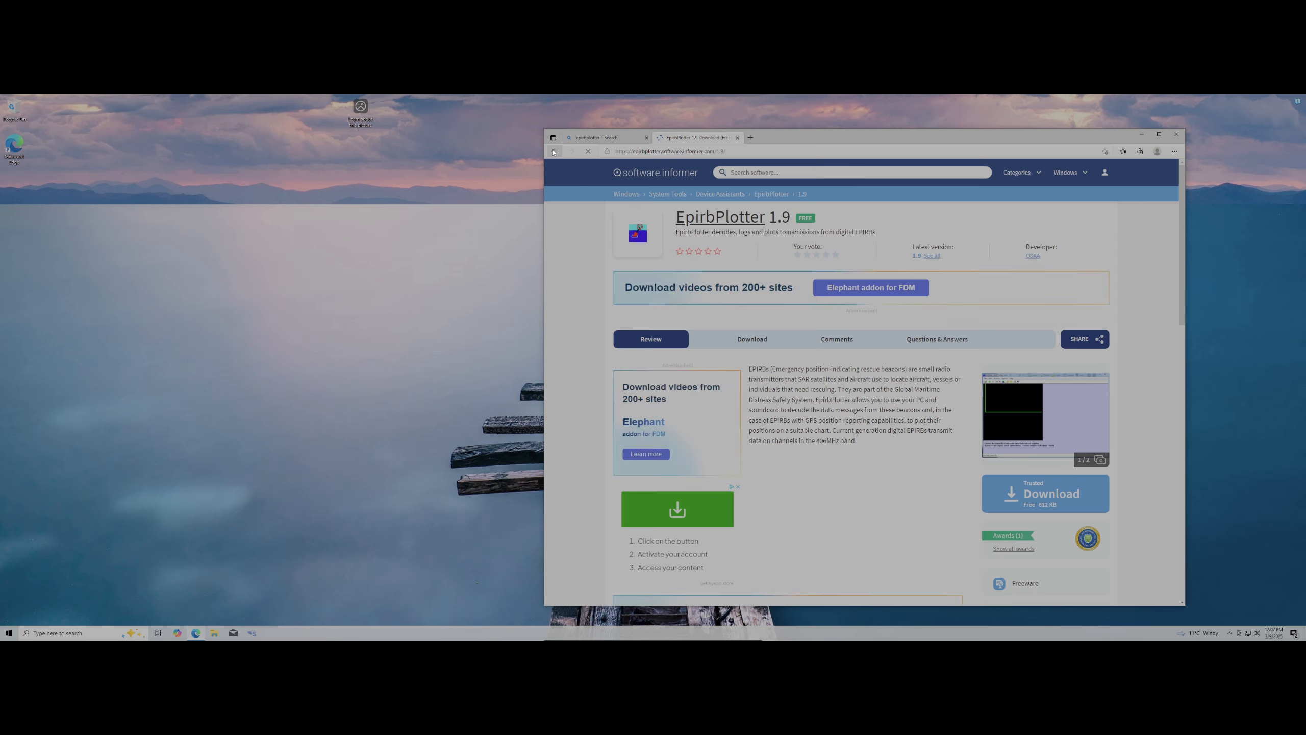
left_click(554, 151)
left_click(664, 384)
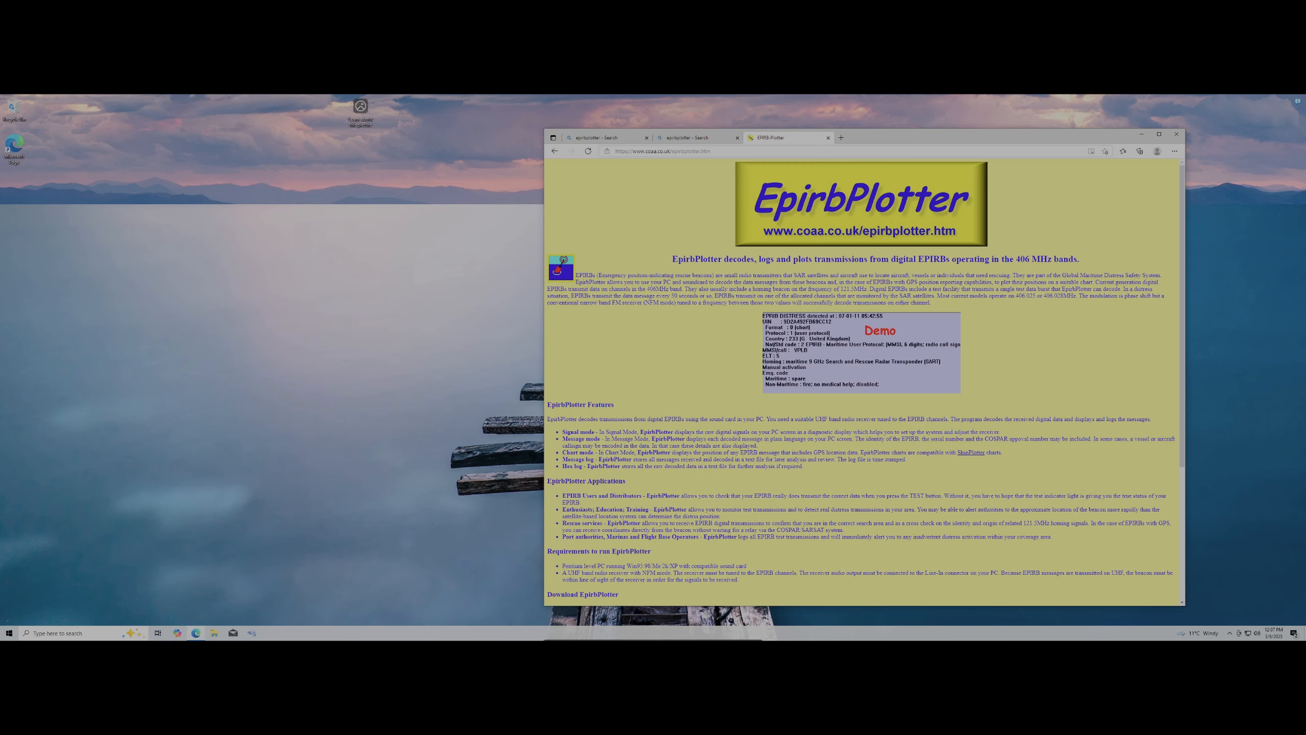
Download EpirbPlotter version 2.1 and run the downloaded installer
left_click_drag(956, 136, 825, 116)
scroll(713, 498, "down", 3)
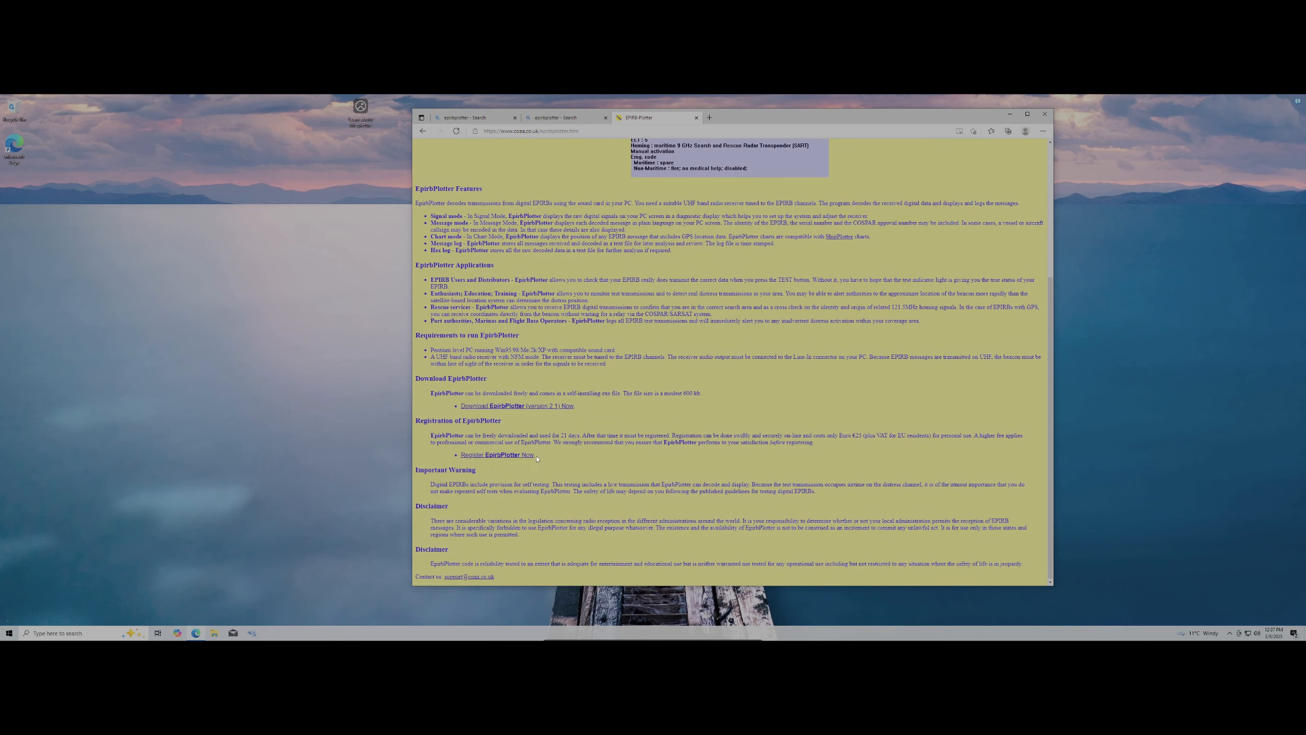
left_click(542, 406)
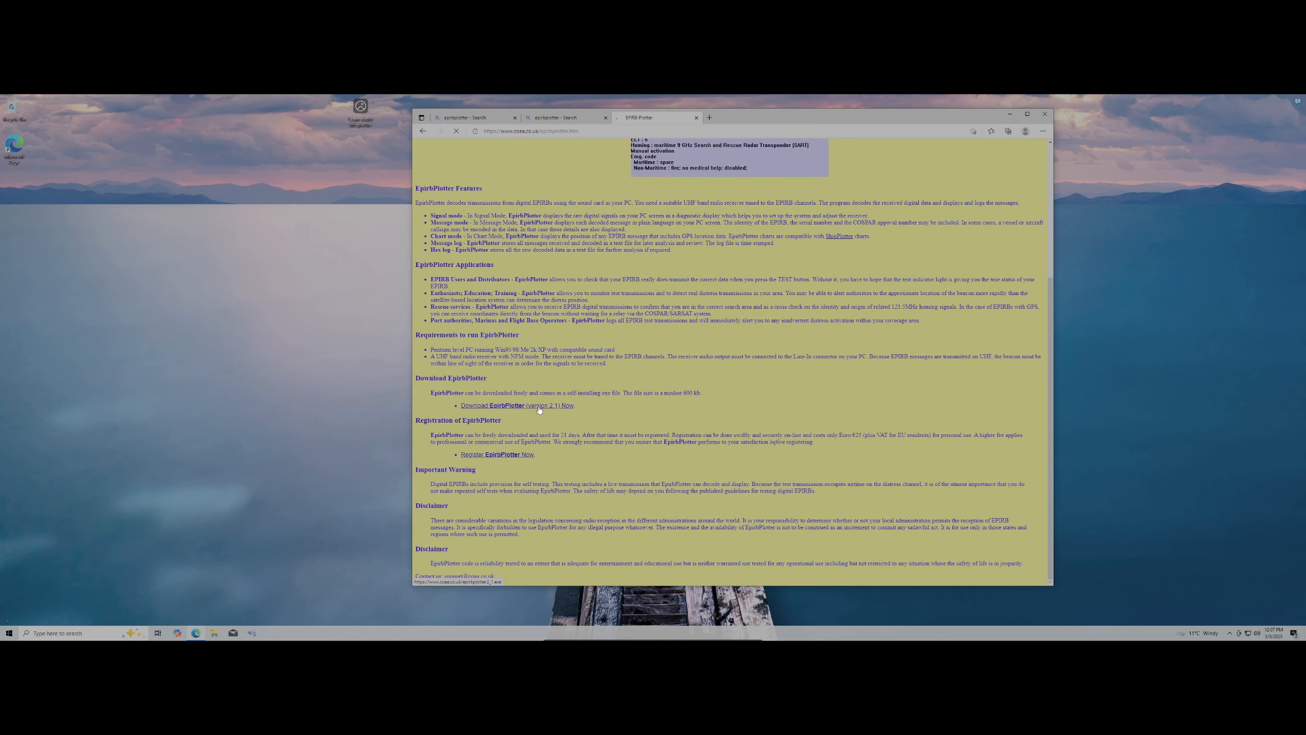
mouse_move(938, 160)
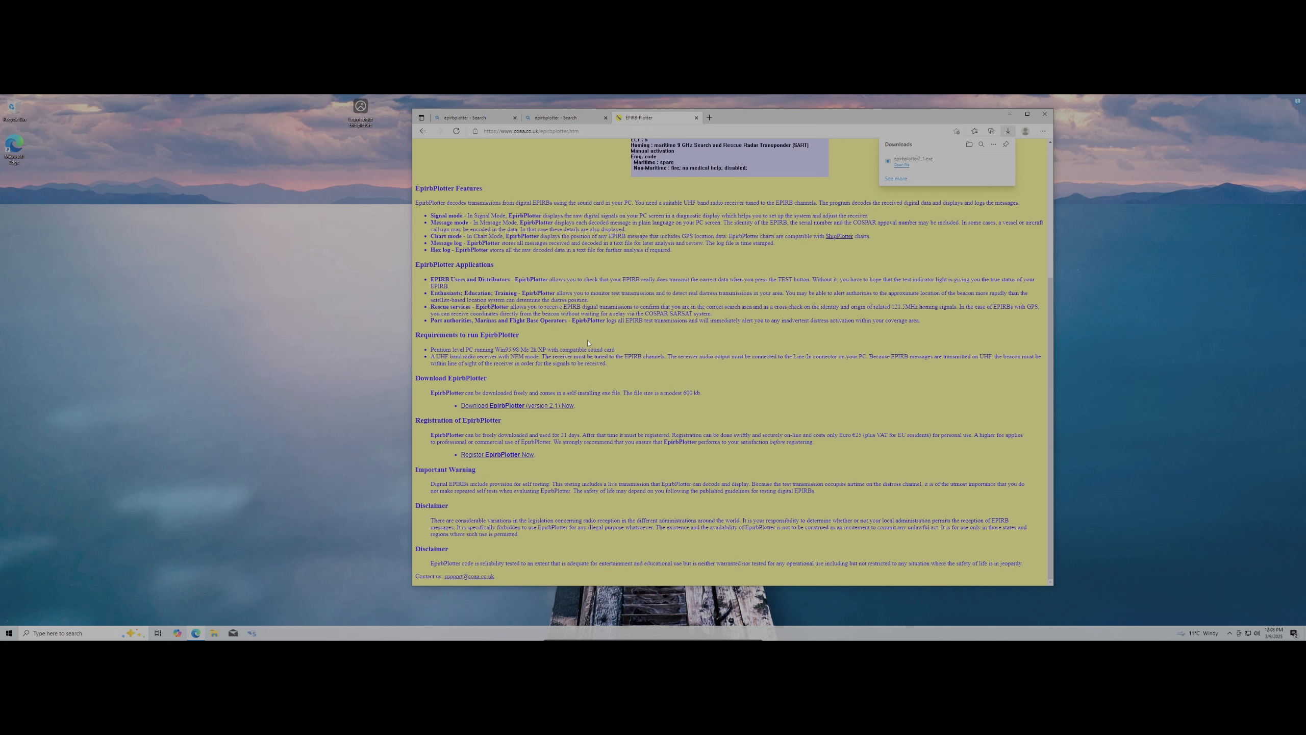
left_click(906, 165)
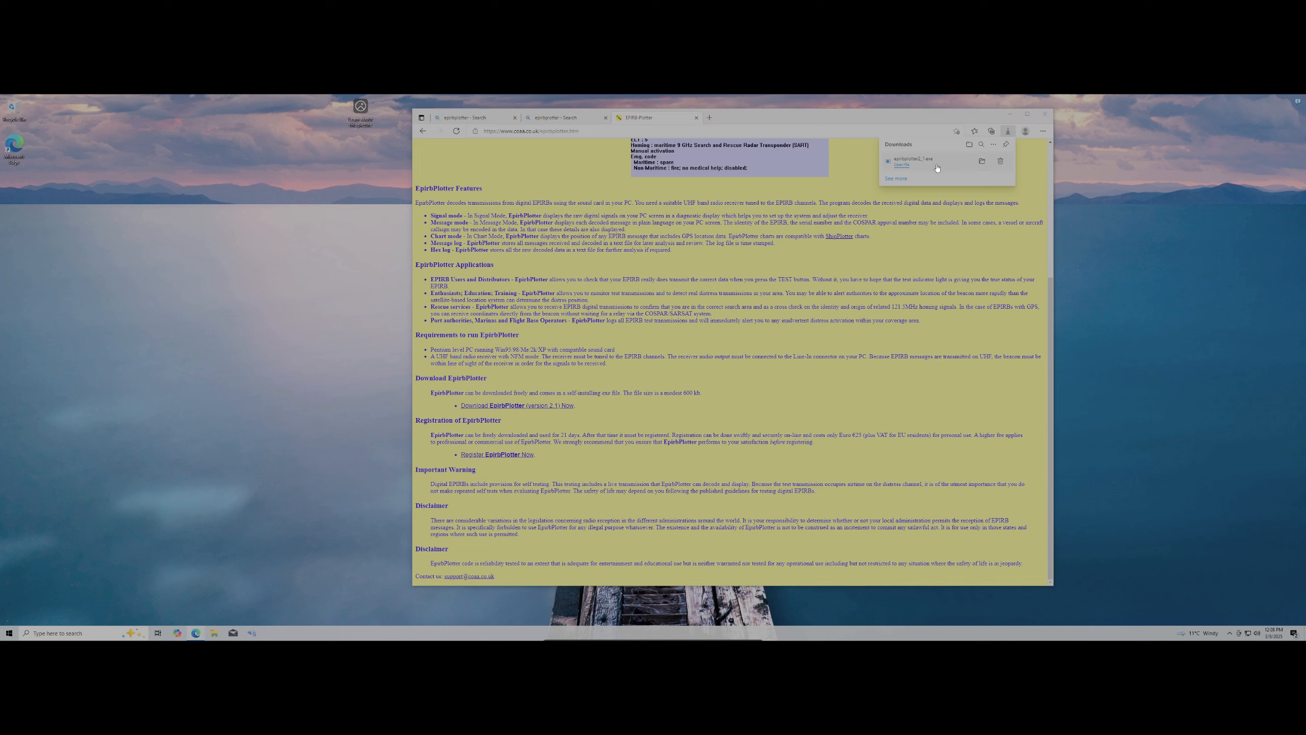
Install EpirbPlotter, accepting the licence and keeping the default folder and tasks
left_click(582, 422)
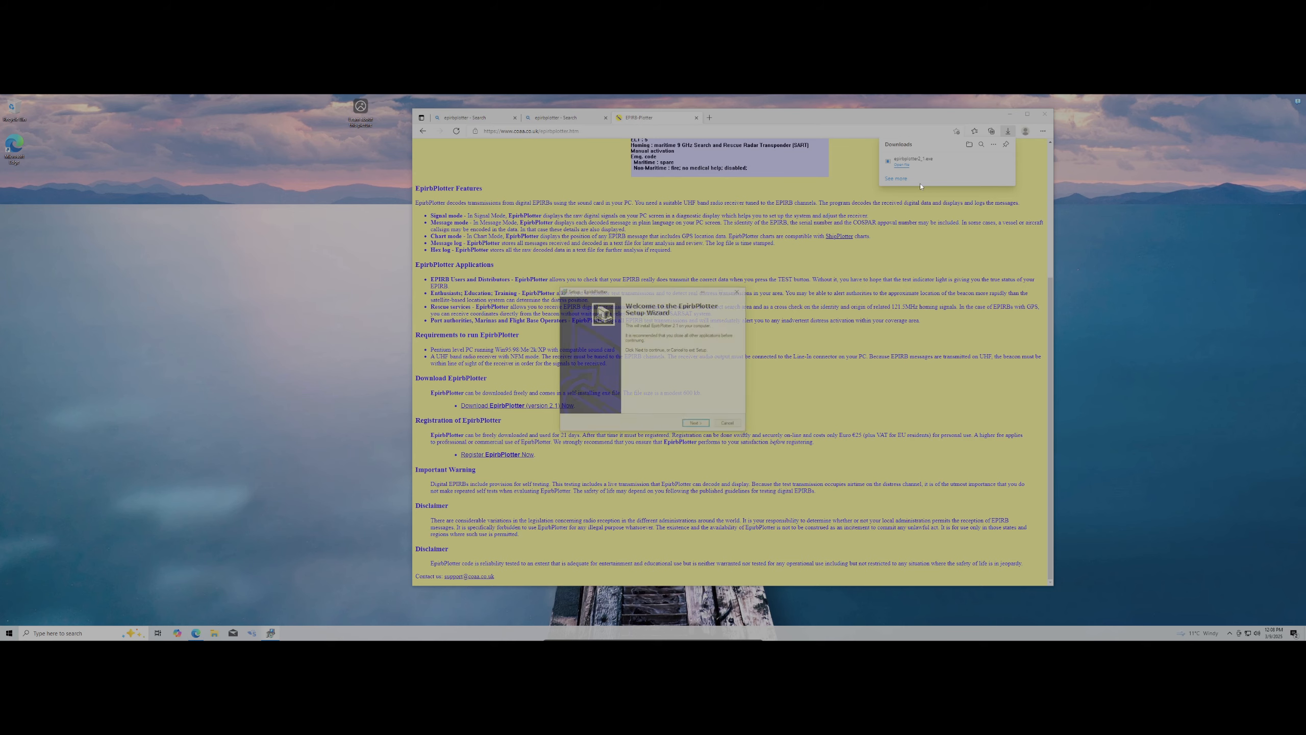
left_click(695, 424)
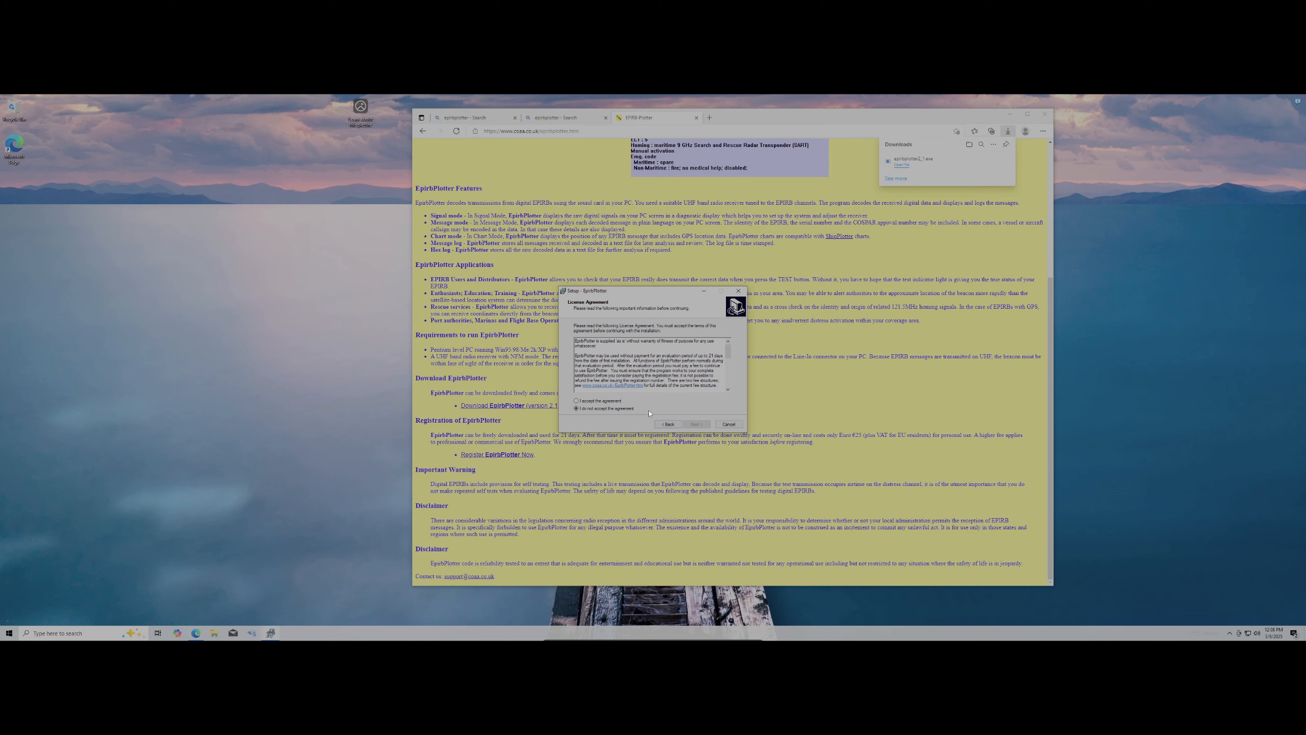
left_click(608, 401)
left_click(697, 424)
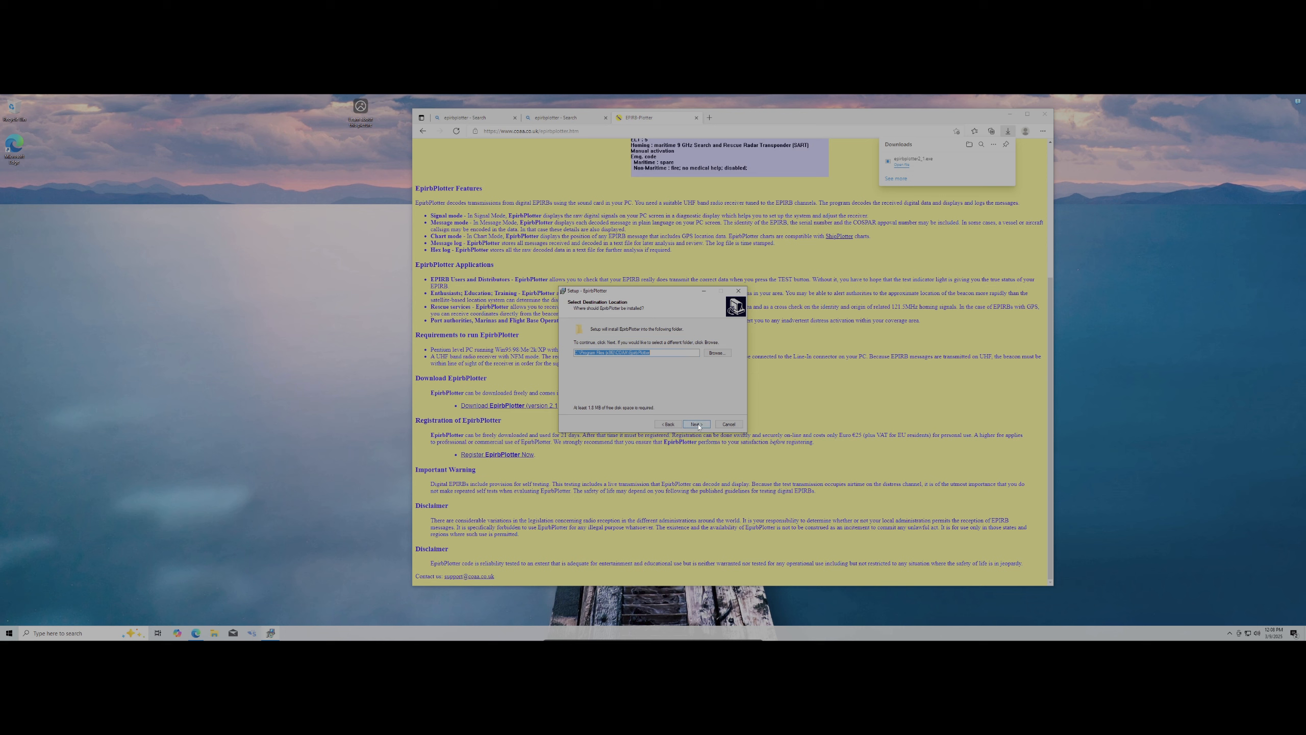
left_click(697, 424)
left_click(697, 424)
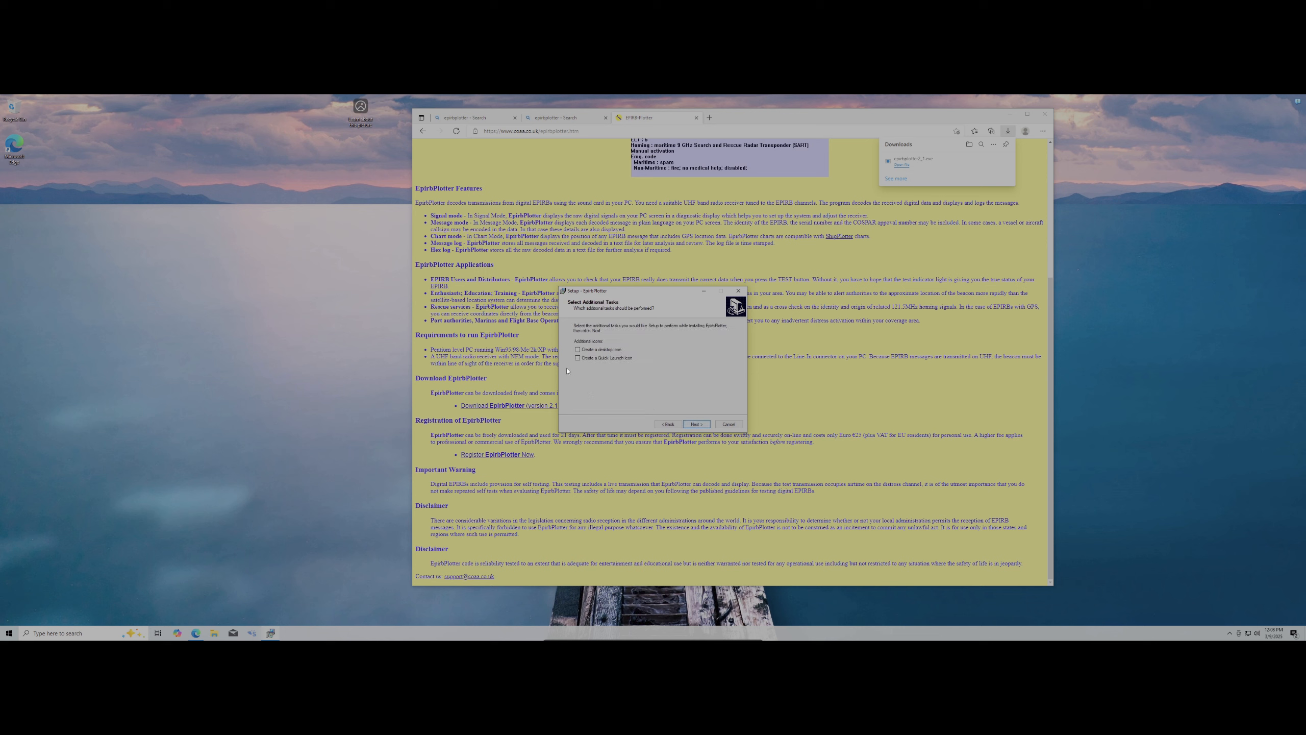
left_click(700, 425)
left_click(701, 425)
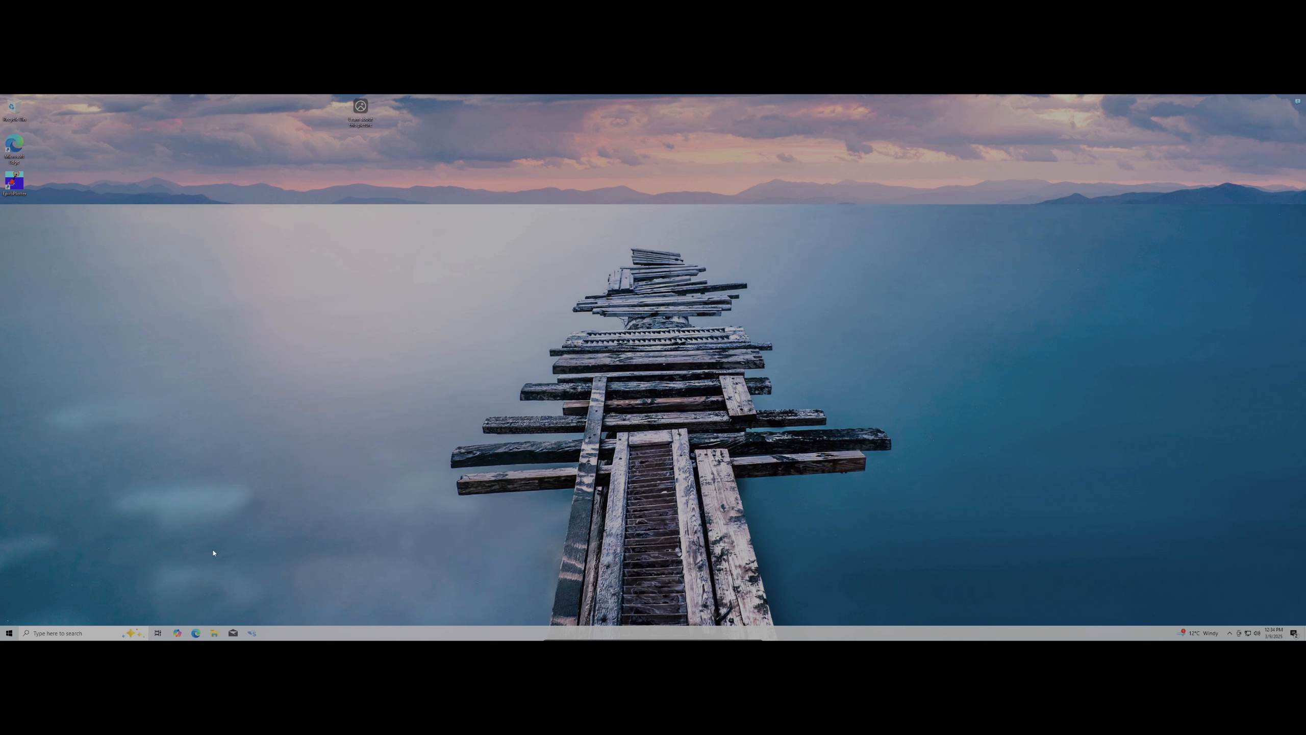
Open the Windows Sound settings page from the speaker tray icon
right_click(1258, 633)
left_click(1256, 576)
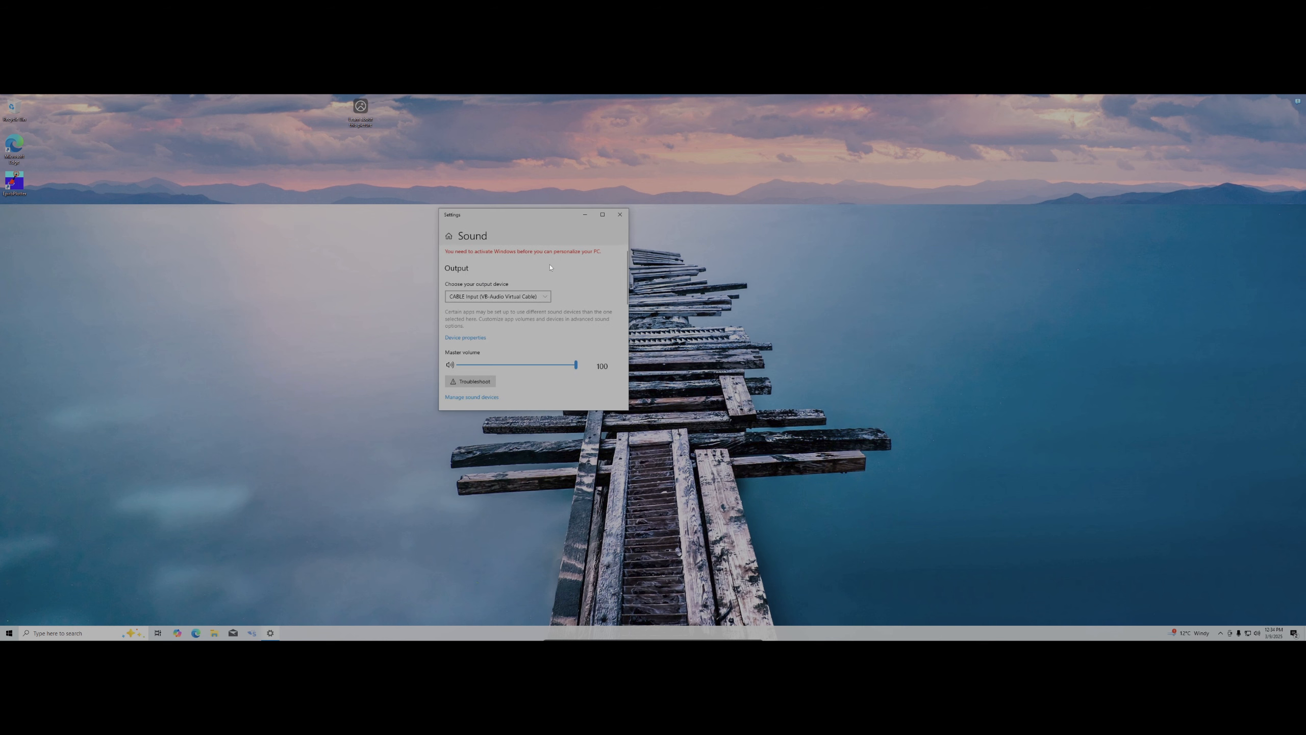
scroll(566, 271, "down", 3)
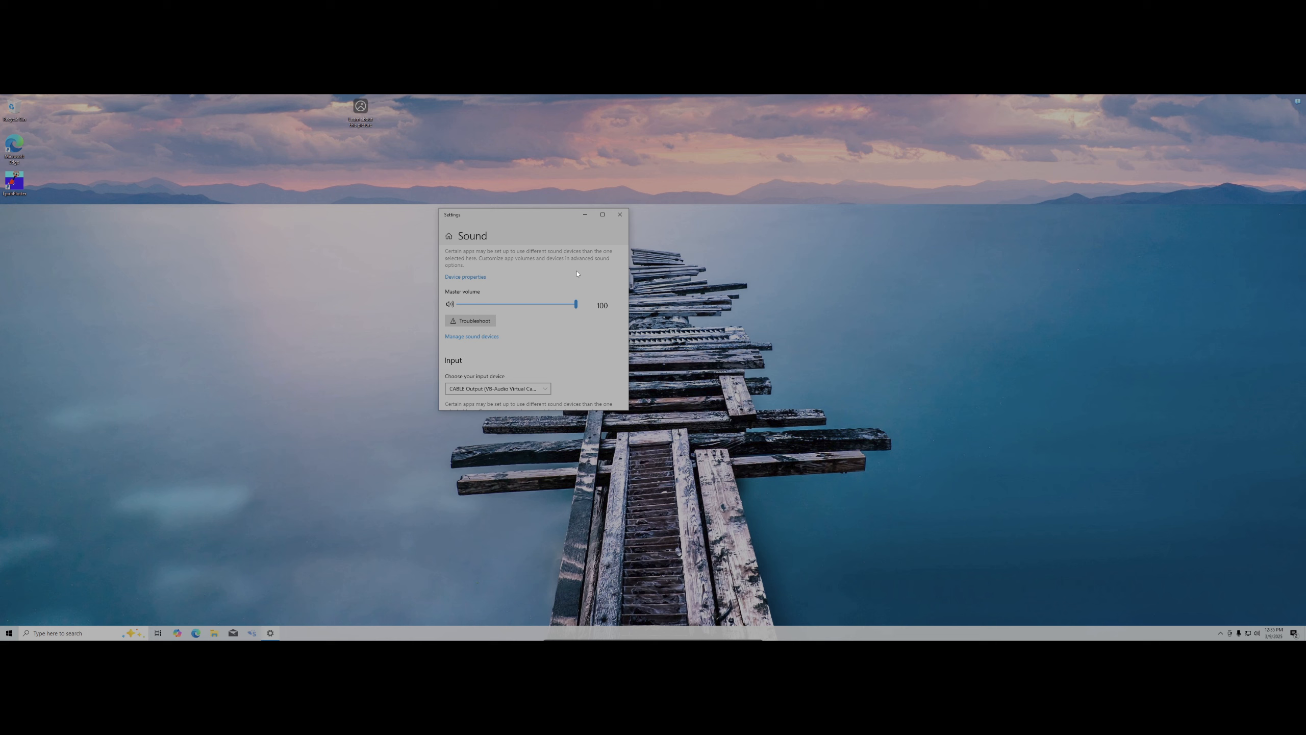
scroll(577, 274, "up", 3)
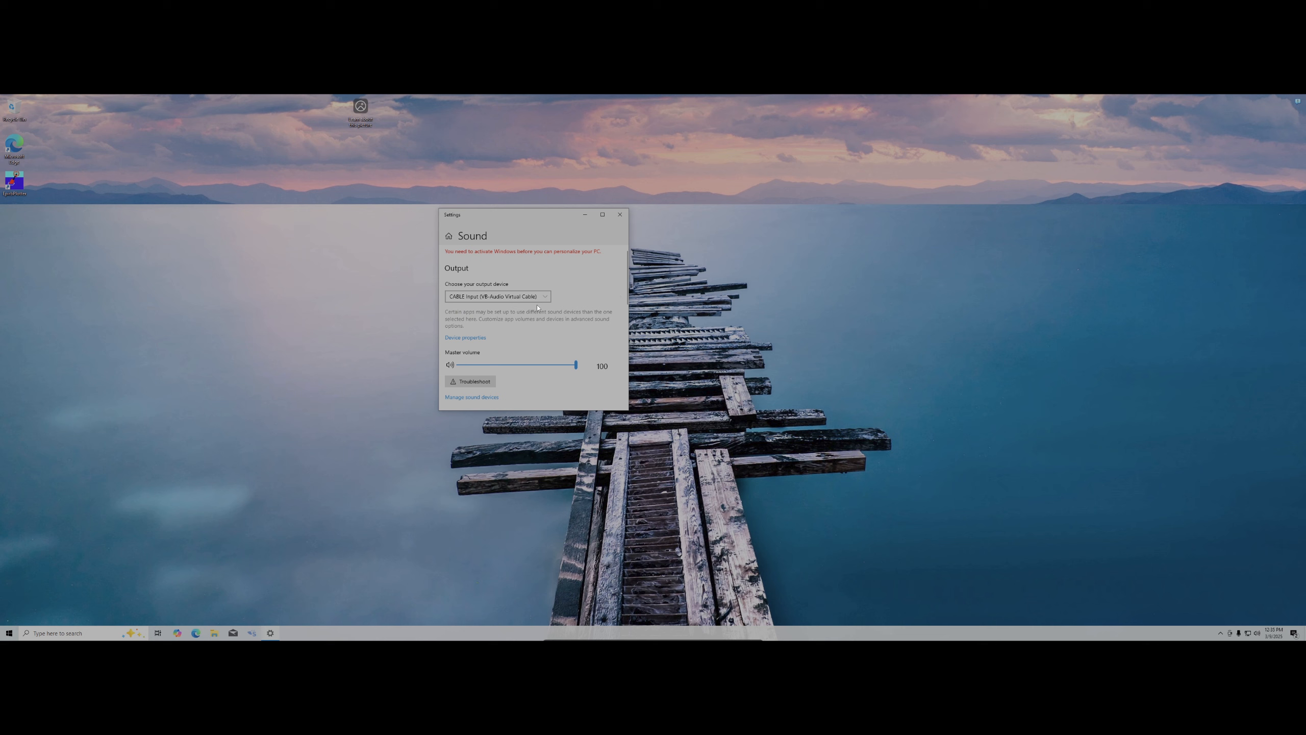
Choose CABLE Input as the output device, confirm CABLE Output as input, and close Settings
left_click(538, 301)
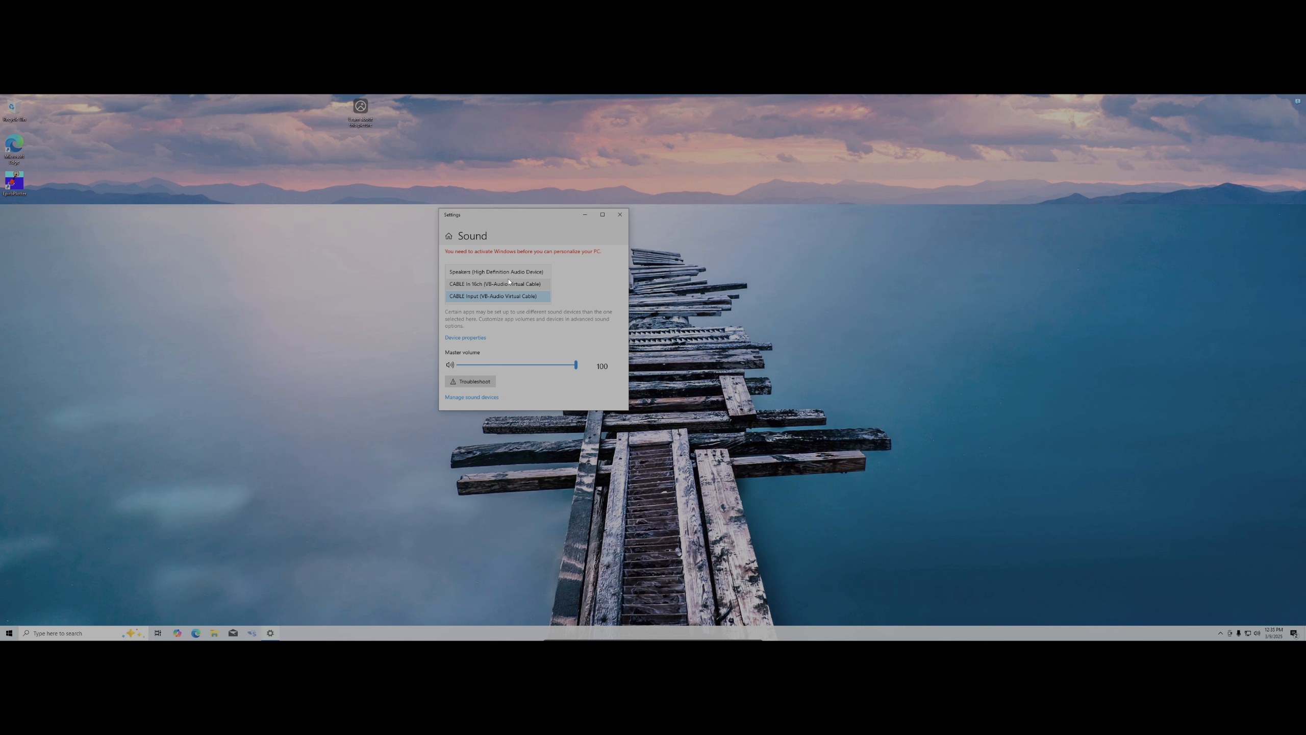
left_click(515, 296)
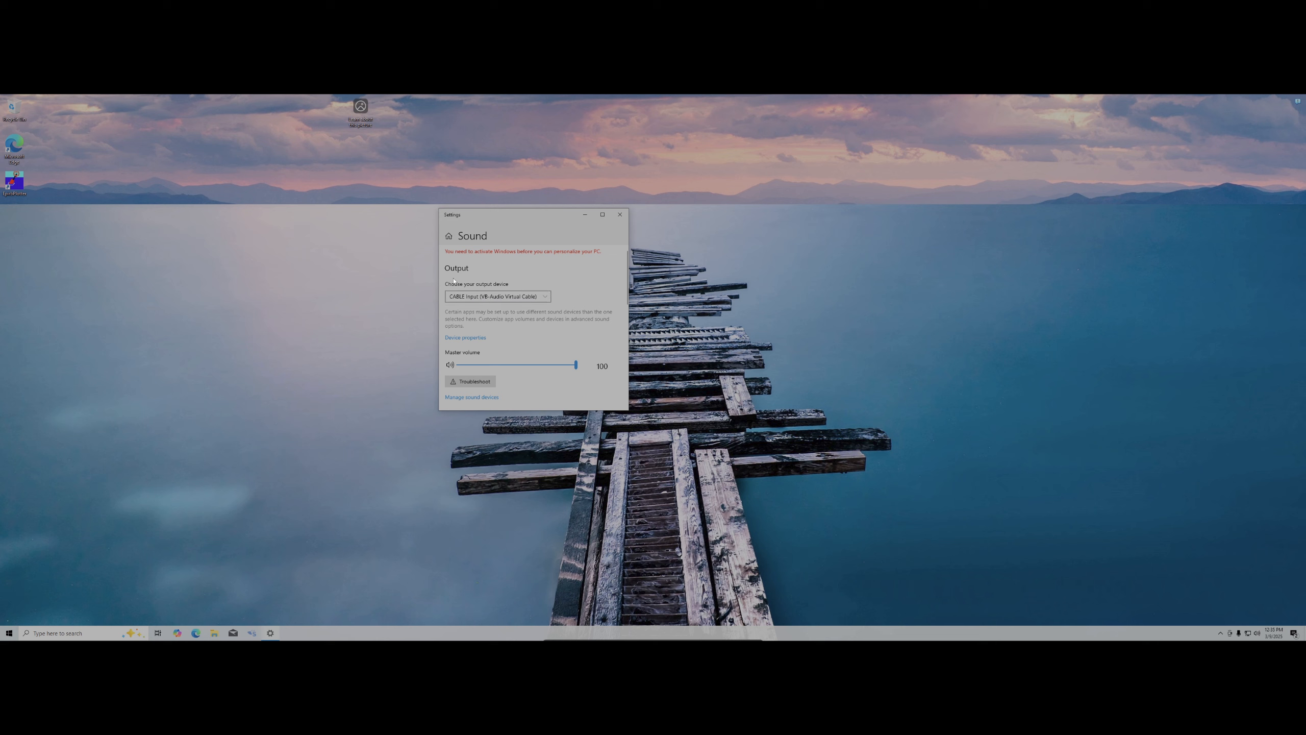
scroll(450, 293, "down", 3)
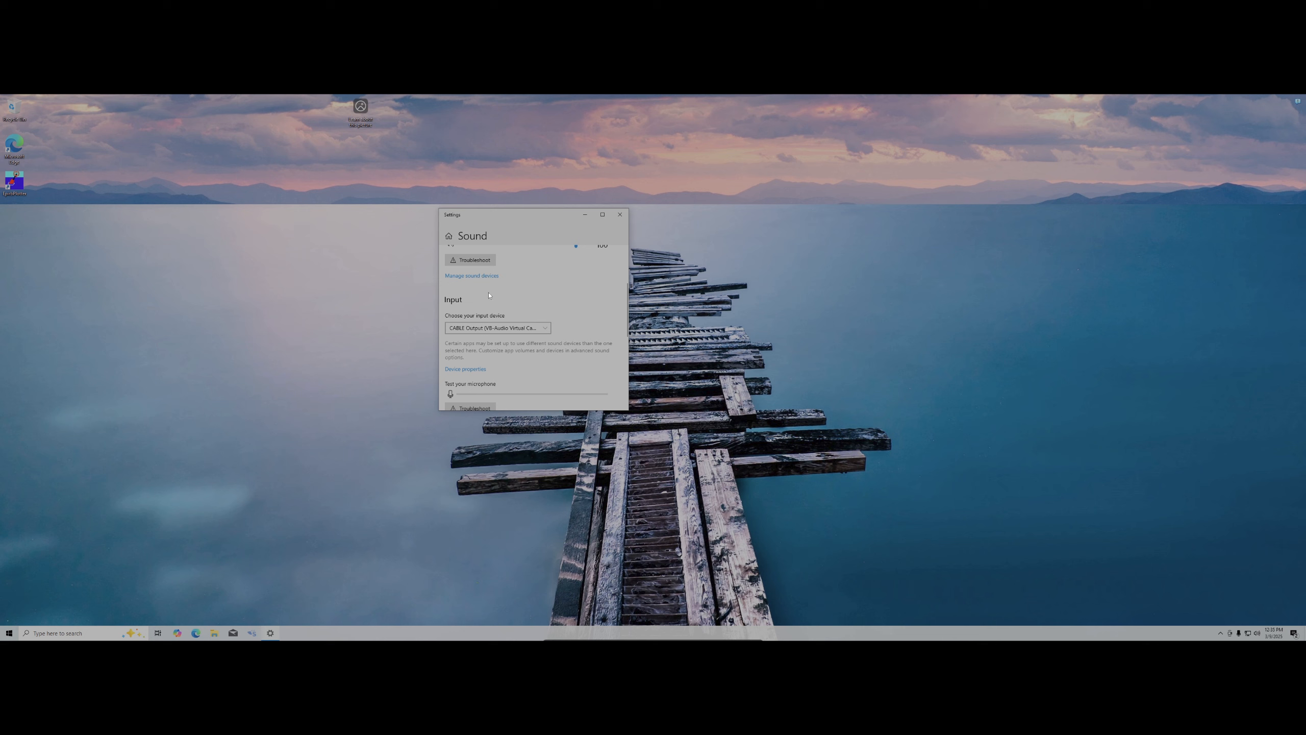
scroll(486, 296, "up", 3)
scroll(579, 305, "down", 2)
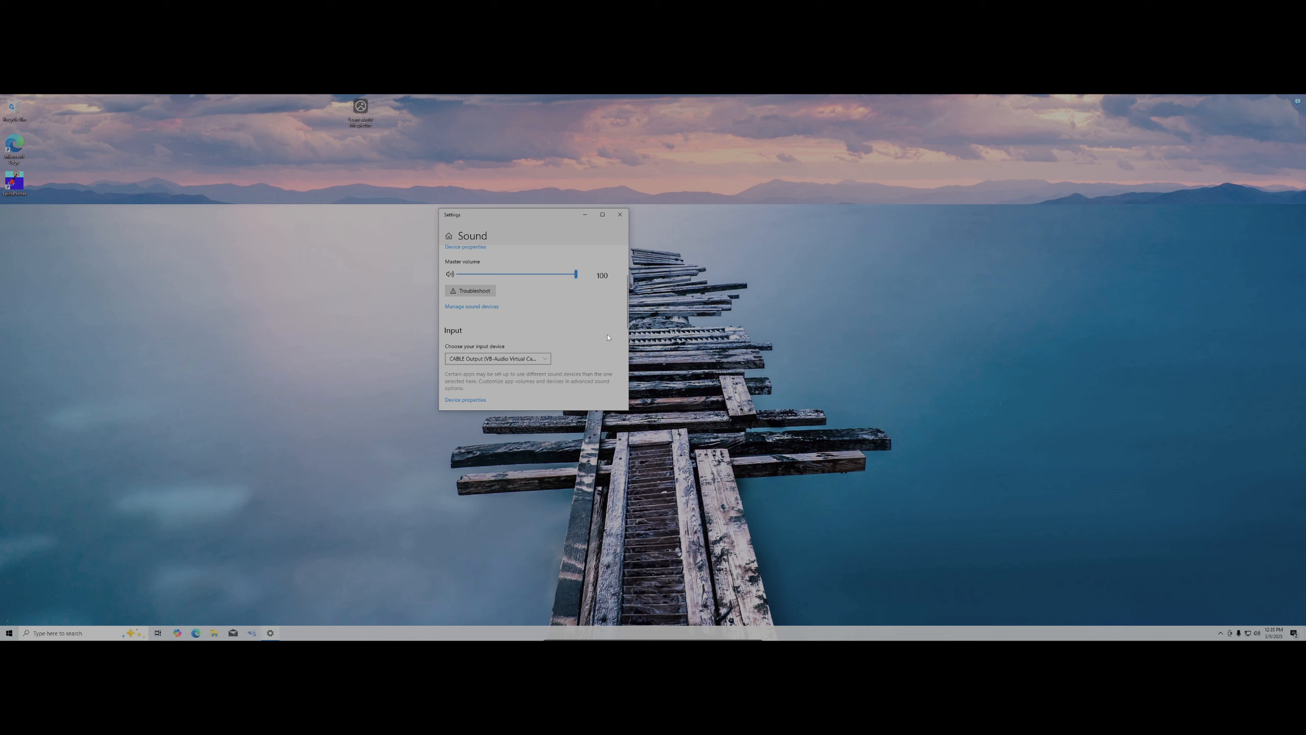
scroll(604, 340, "down", 5)
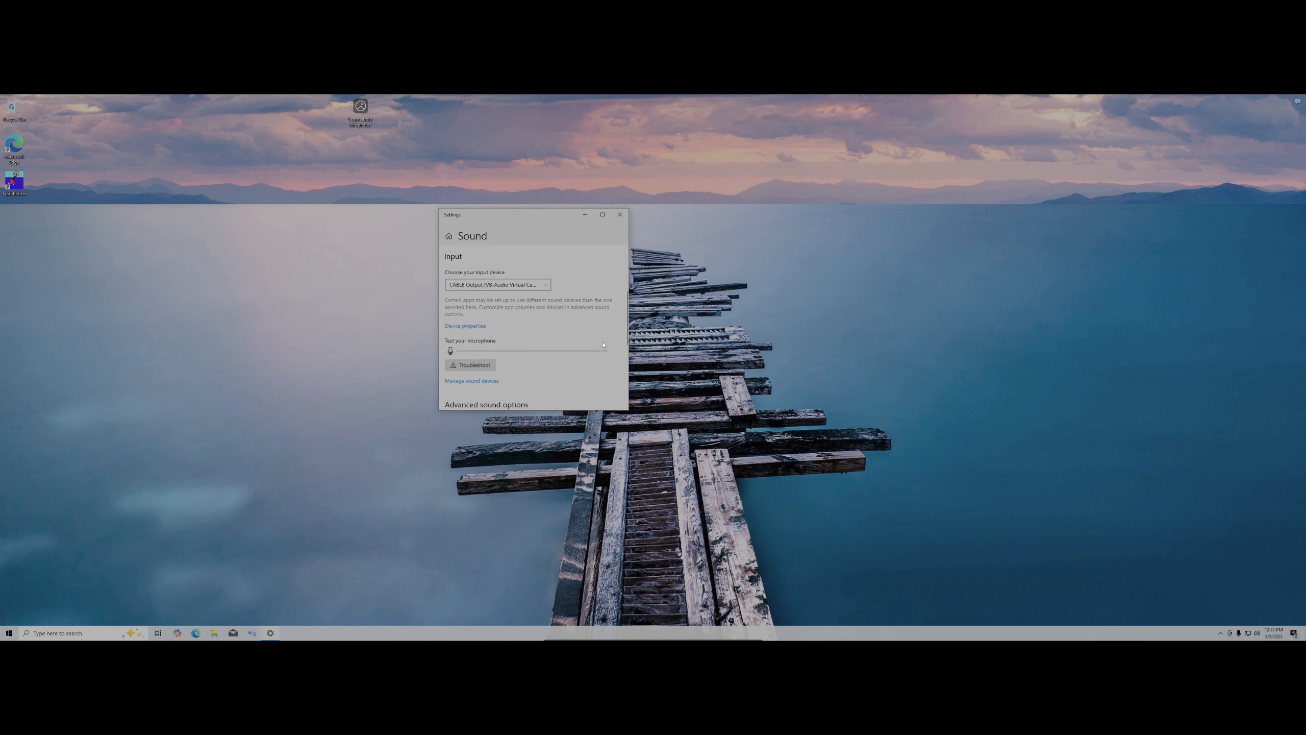
left_click(619, 214)
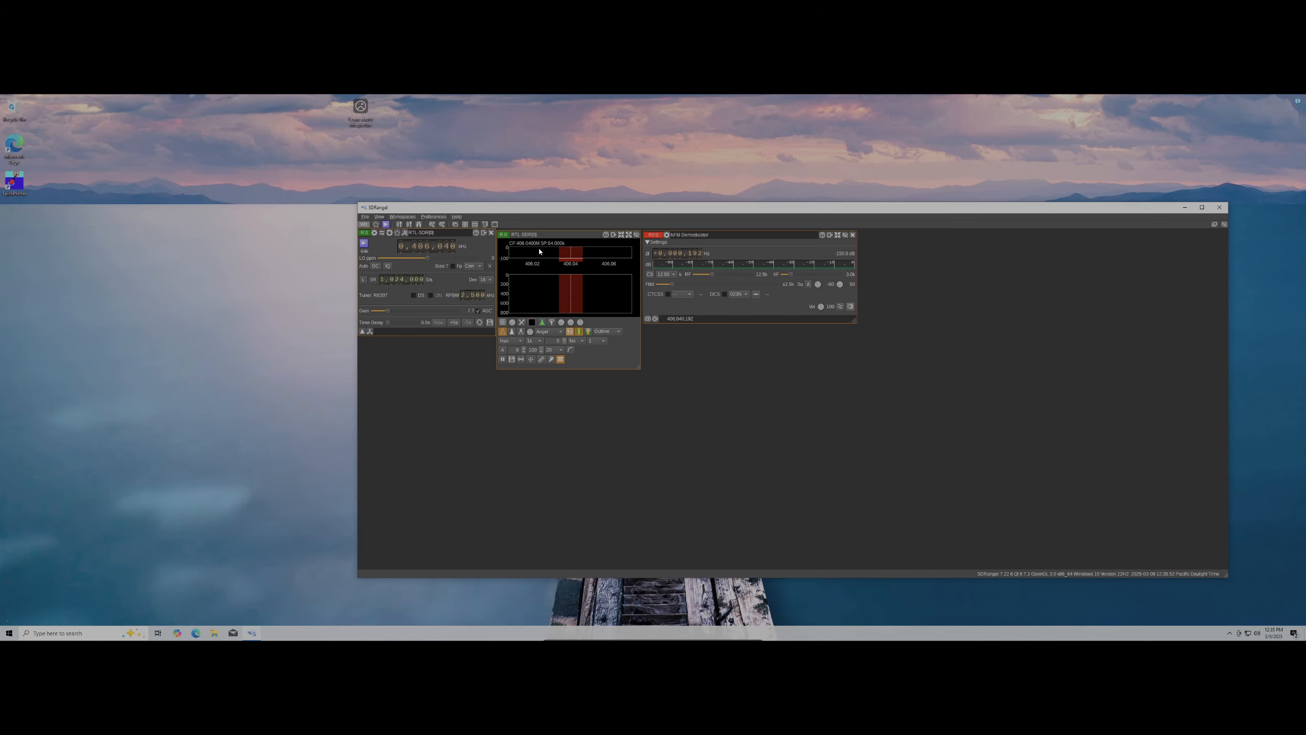
Close the RTL-SDR device set and move the SDRangel window up and left
left_click(492, 233)
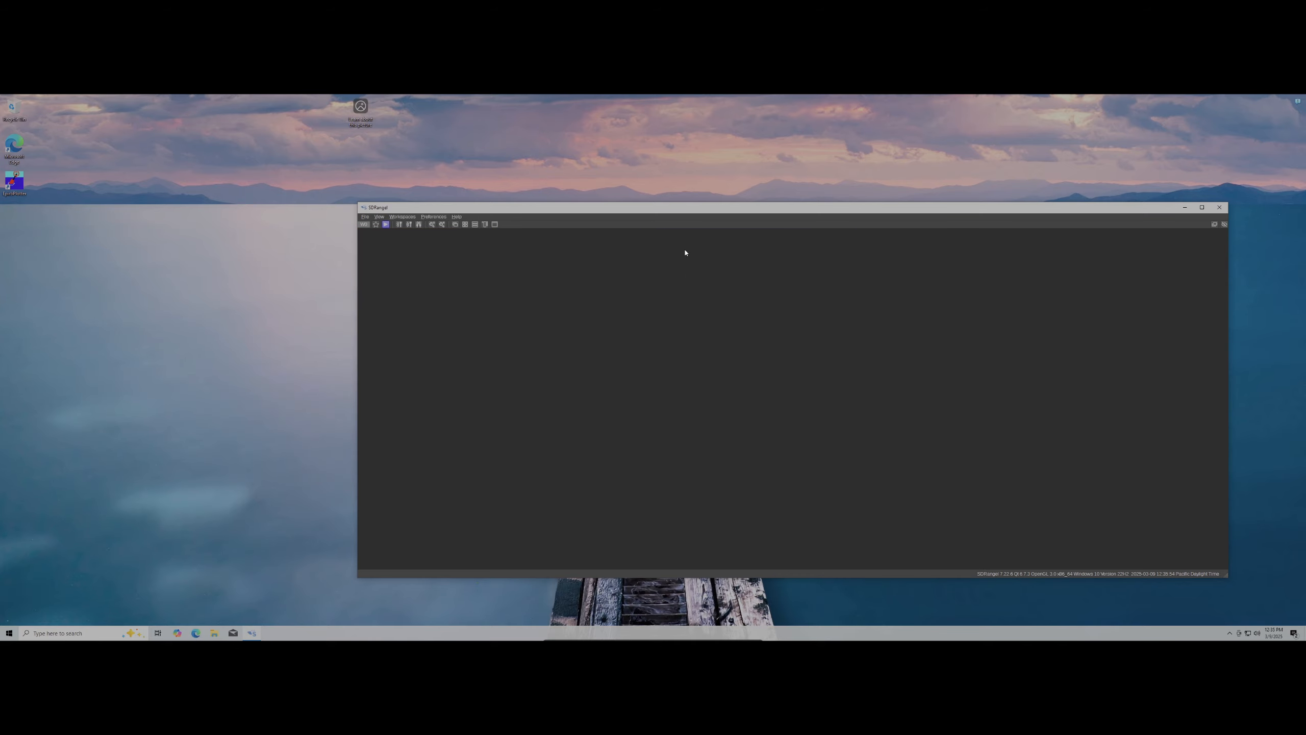
left_click_drag(685, 211, 538, 172)
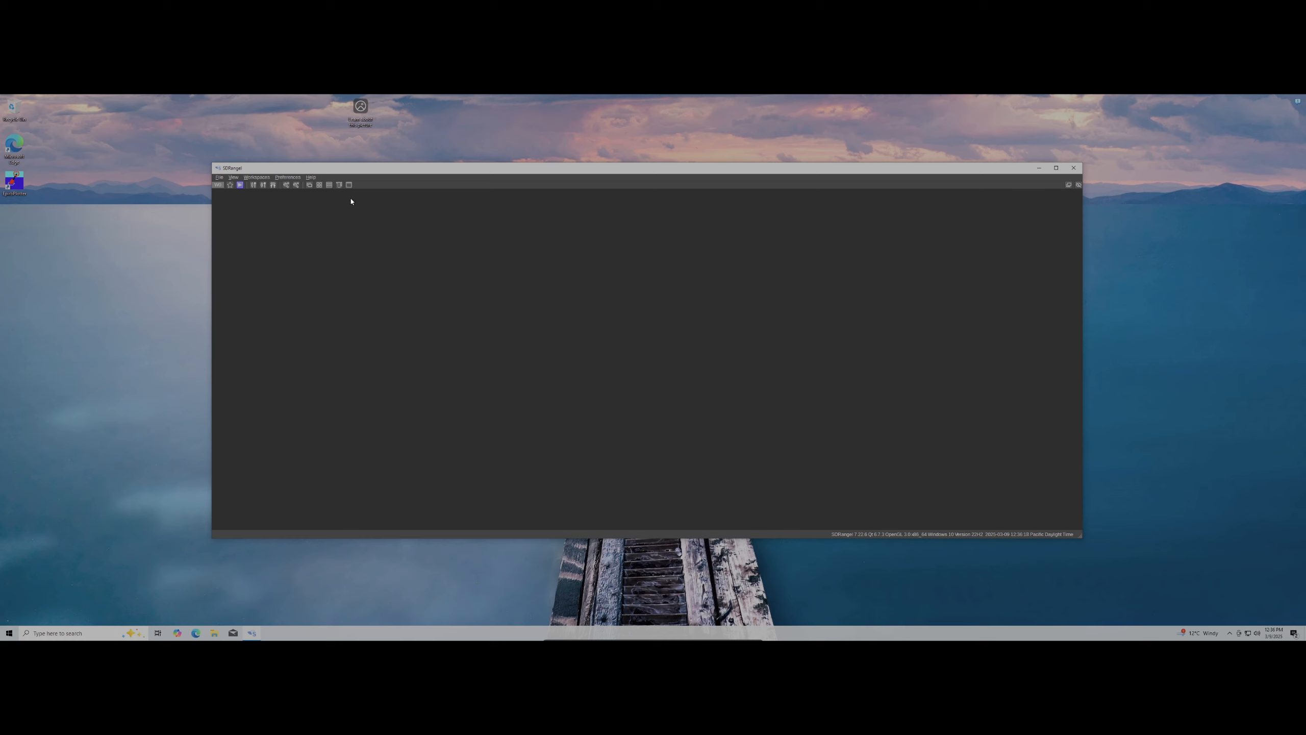
left_click(286, 177)
Open the saved configurations list, select ADS-B and double-click it to load
left_click(293, 186)
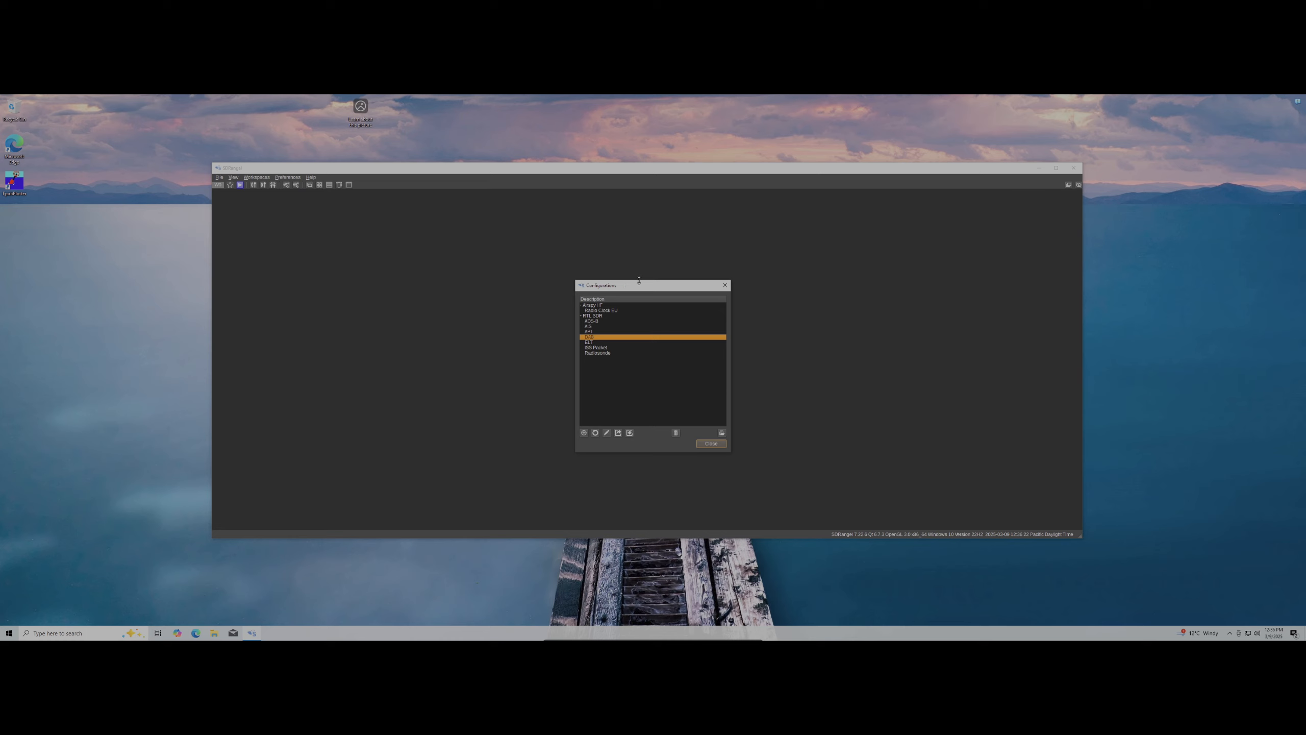
left_click_drag(639, 280, 652, 280)
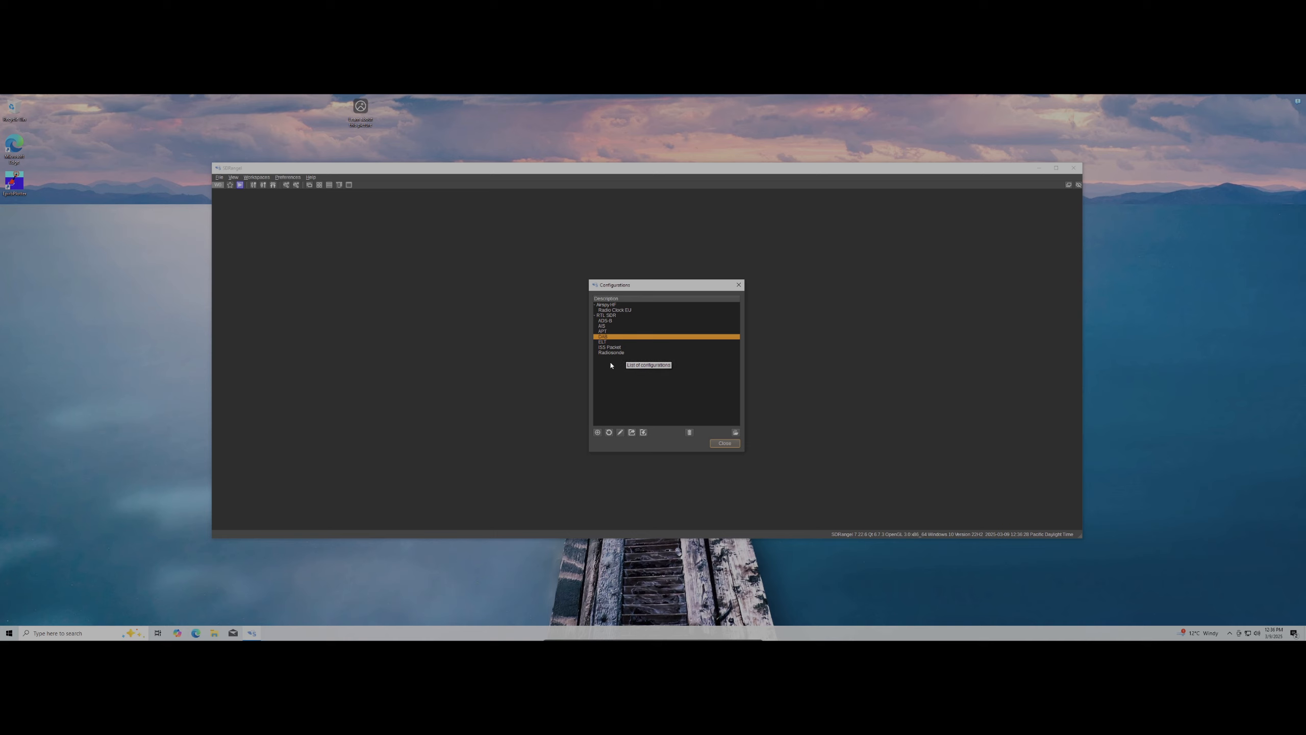
left_click(622, 321)
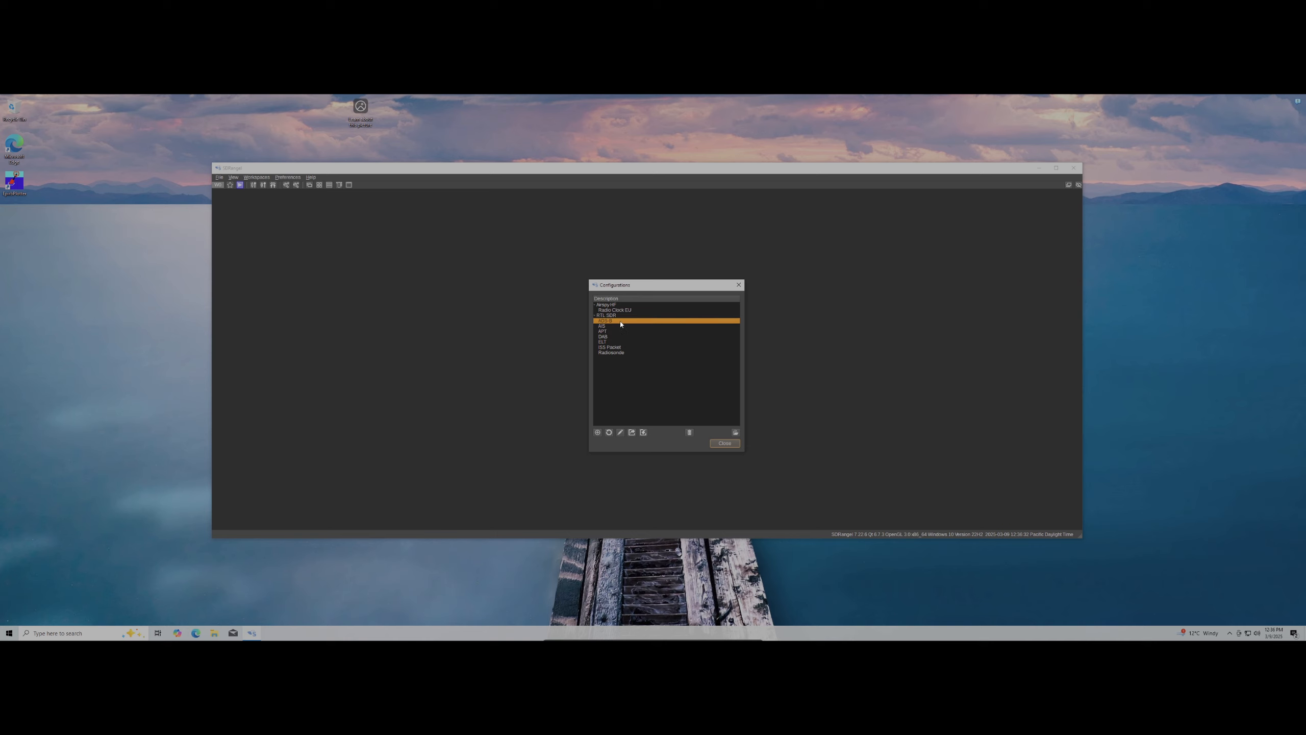
double_click(621, 321)
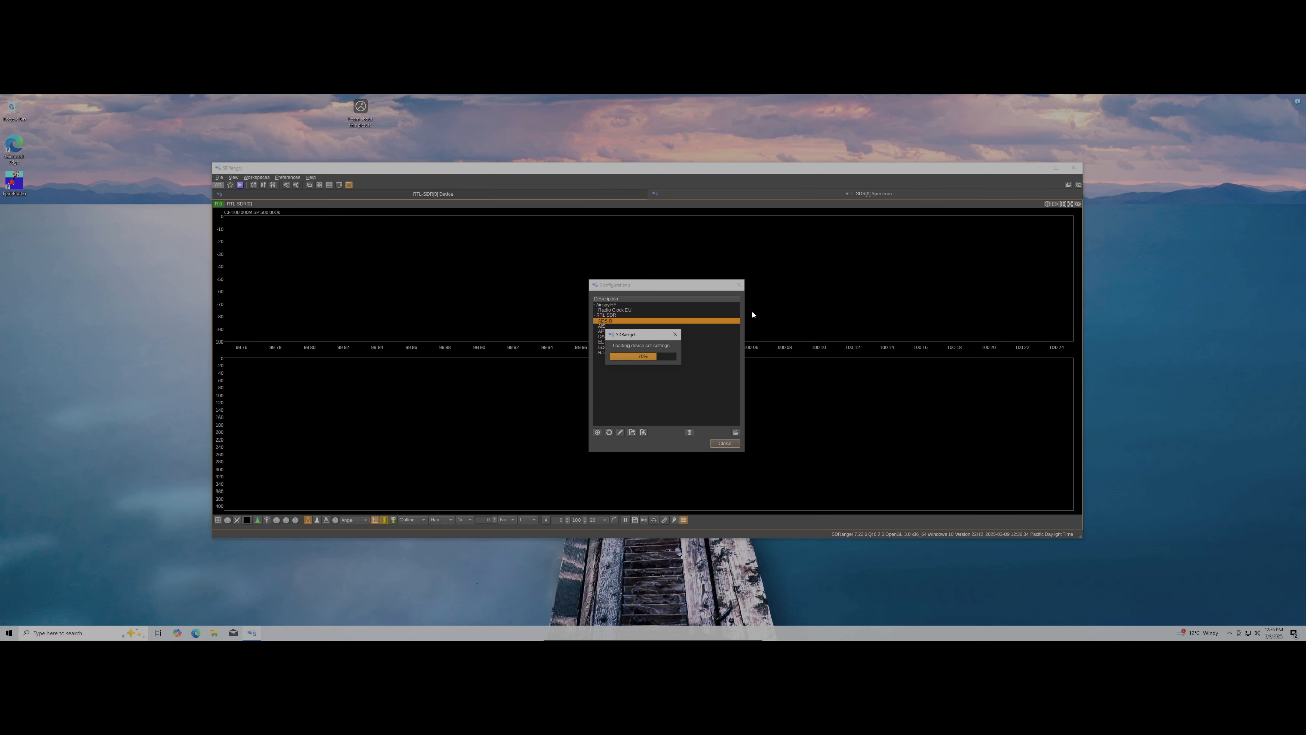
Dismiss the Configurations dialog and review the RTL-SDR spectrum, device settings and ADS-B map
left_click(738, 285)
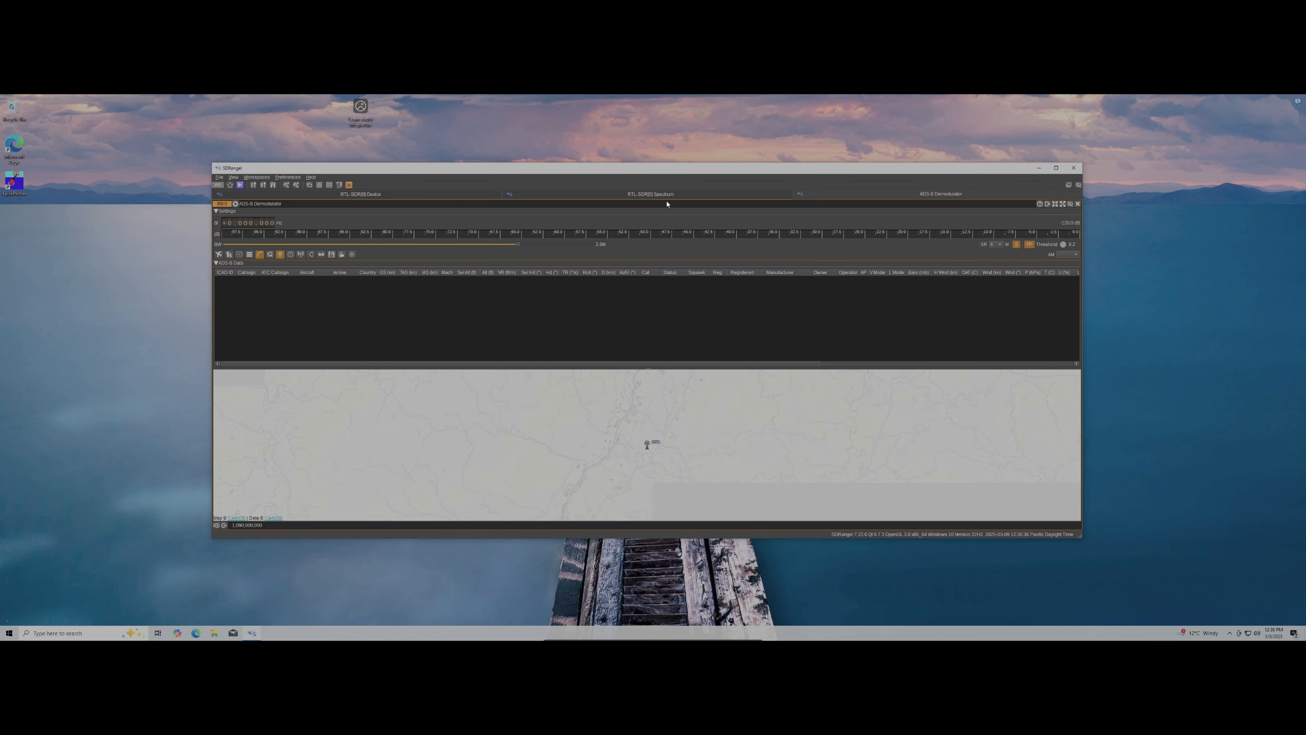
left_click_drag(663, 170, 664, 159)
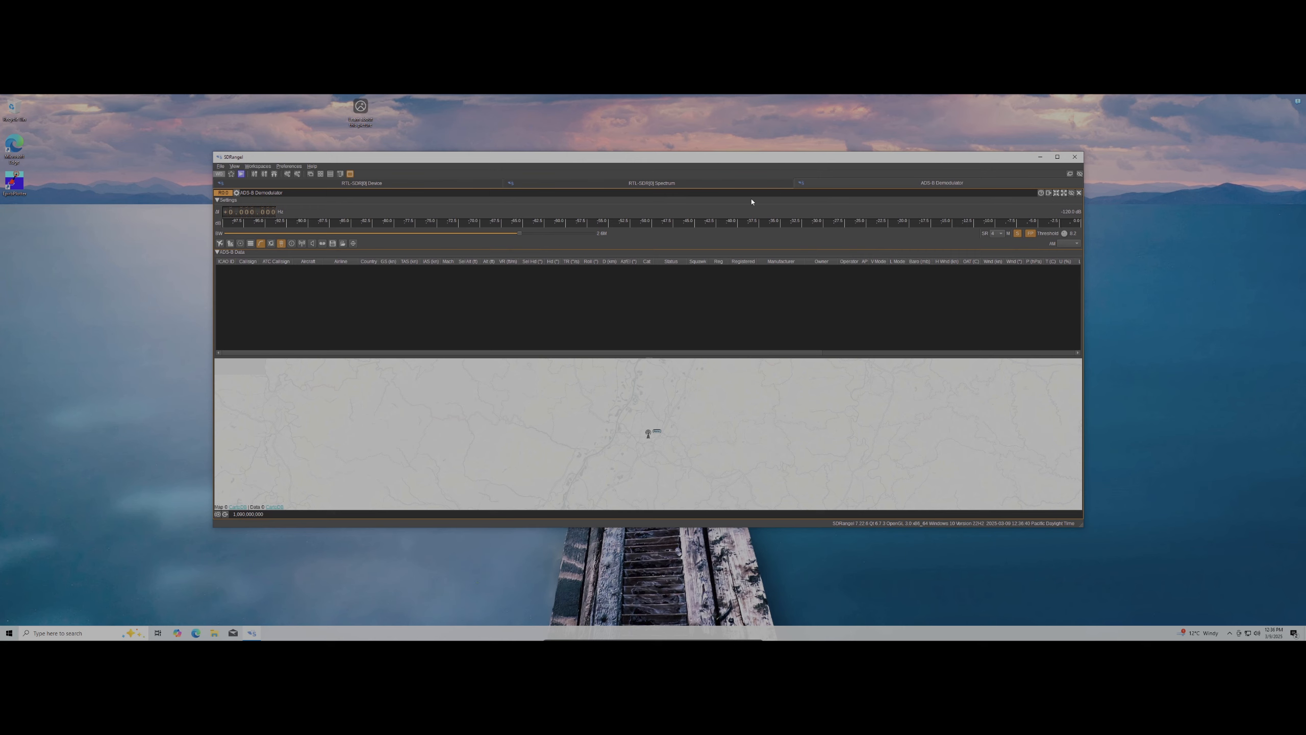
left_click(624, 185)
left_click(449, 184)
left_click(622, 184)
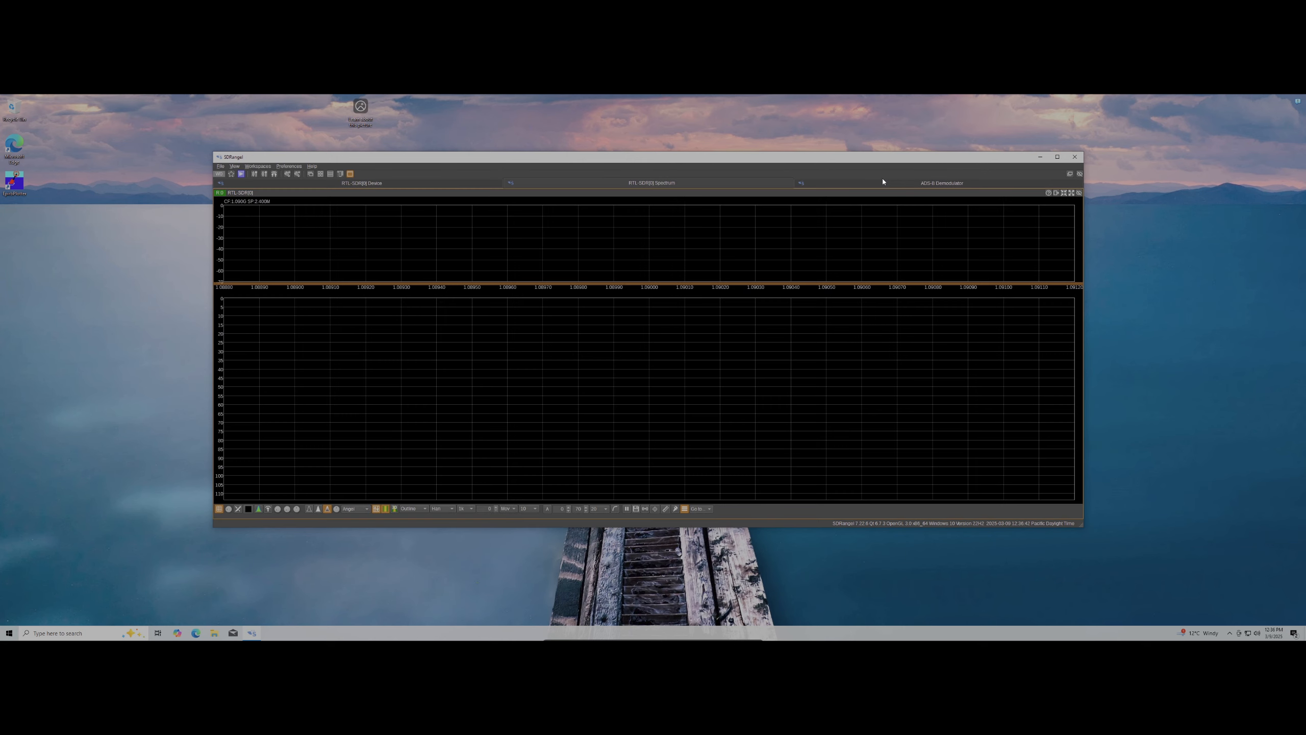
left_click(1024, 183)
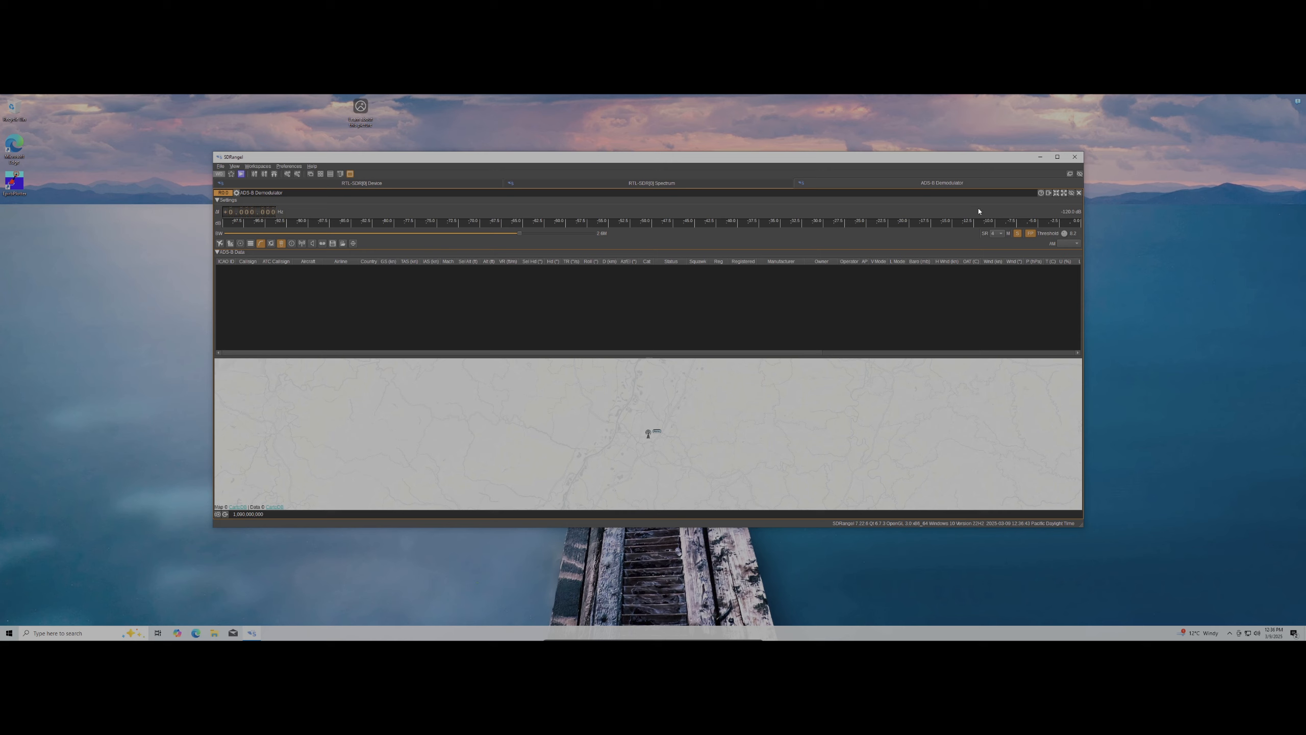
Remove the ADS-B demodulator and close the RTL-SDR device
left_click(1080, 193)
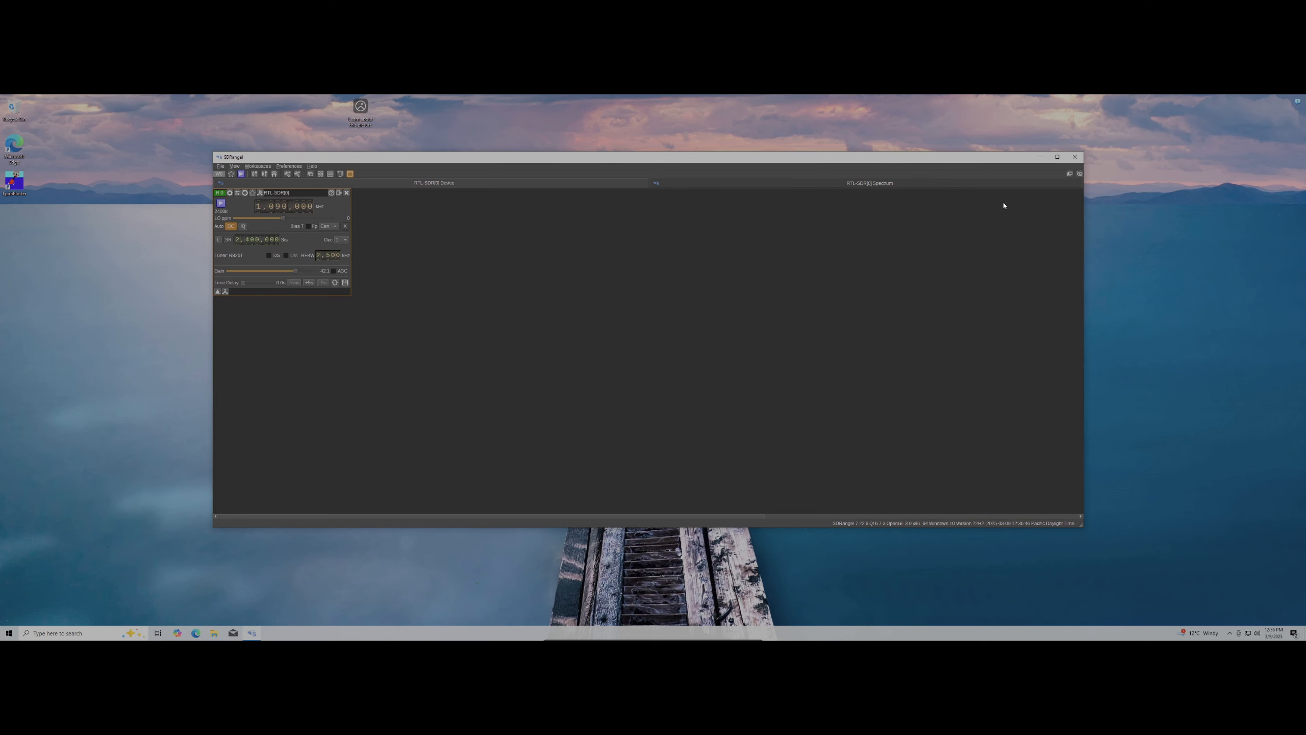
left_click(988, 185)
left_click(471, 183)
left_click(346, 192)
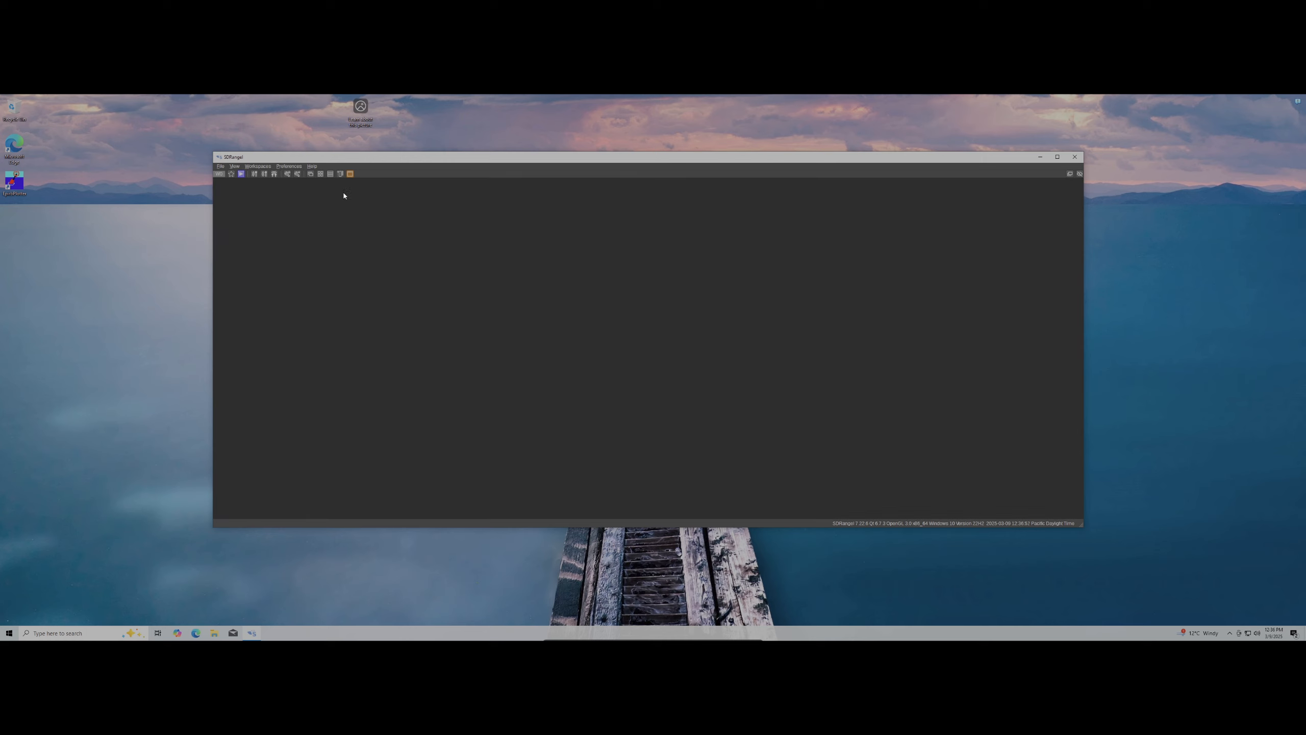
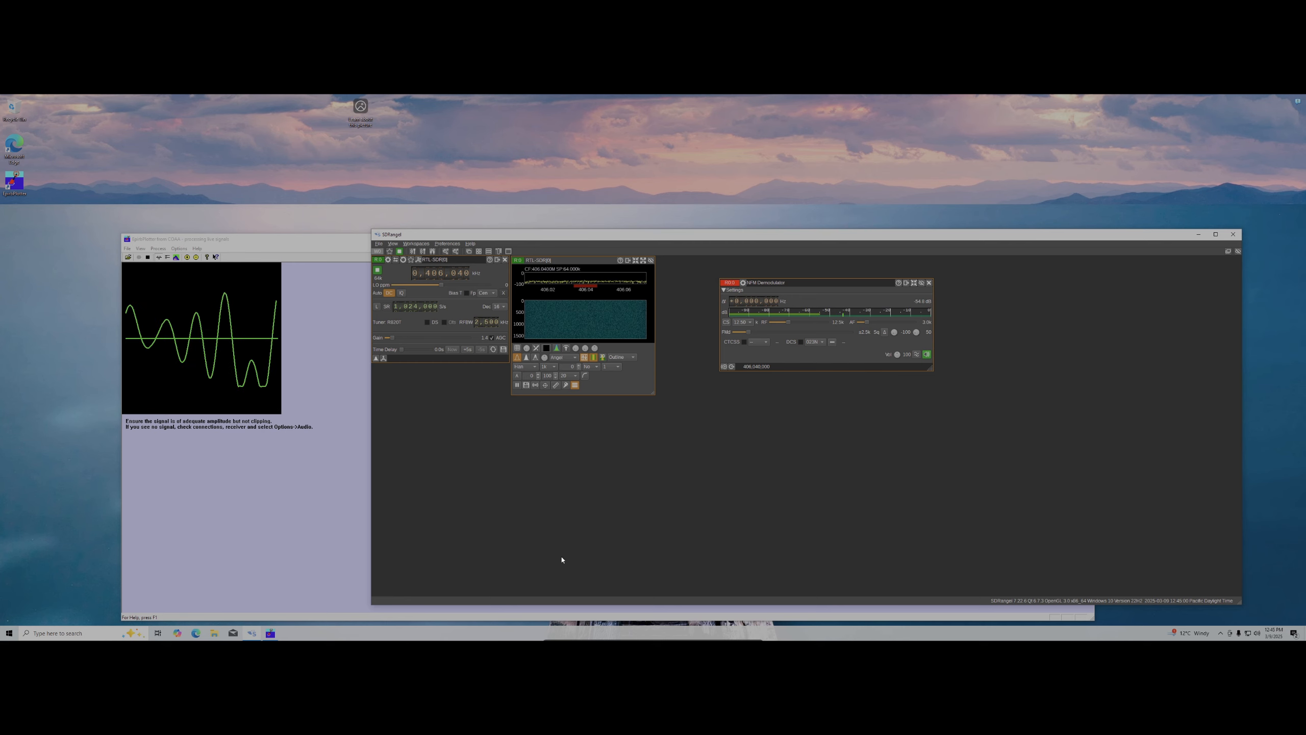
Move the SDRangel and EpirbPlotter windows up and left, leaving SDRangel in front
left_click_drag(770, 236, 755, 206)
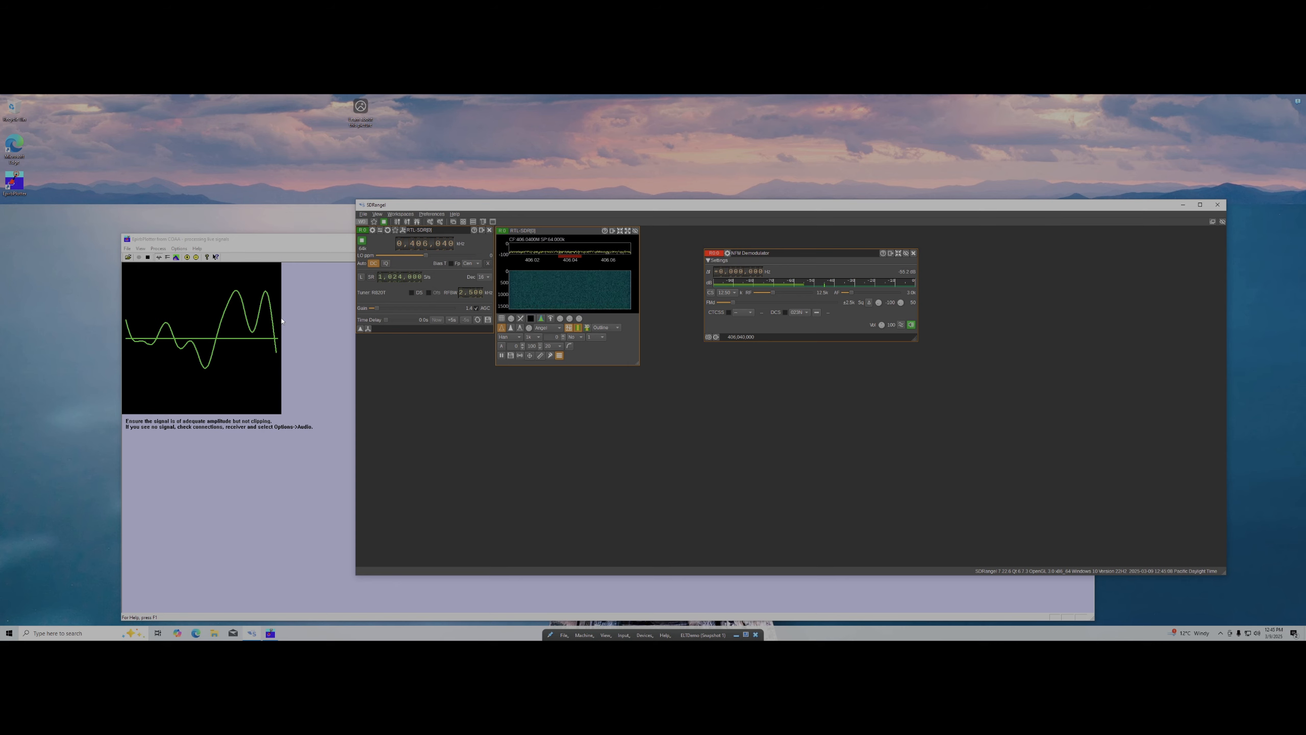
left_click(259, 252)
left_click_drag(323, 234, 305, 222)
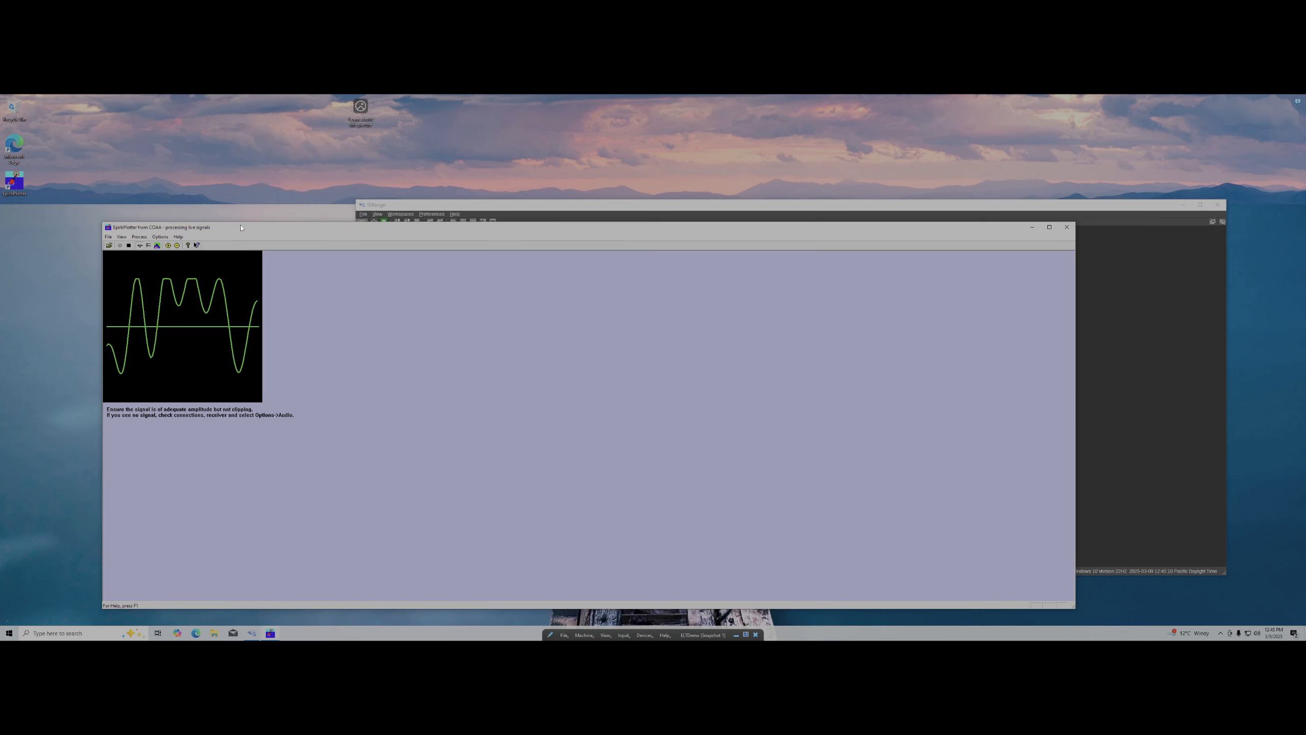
left_click(439, 206)
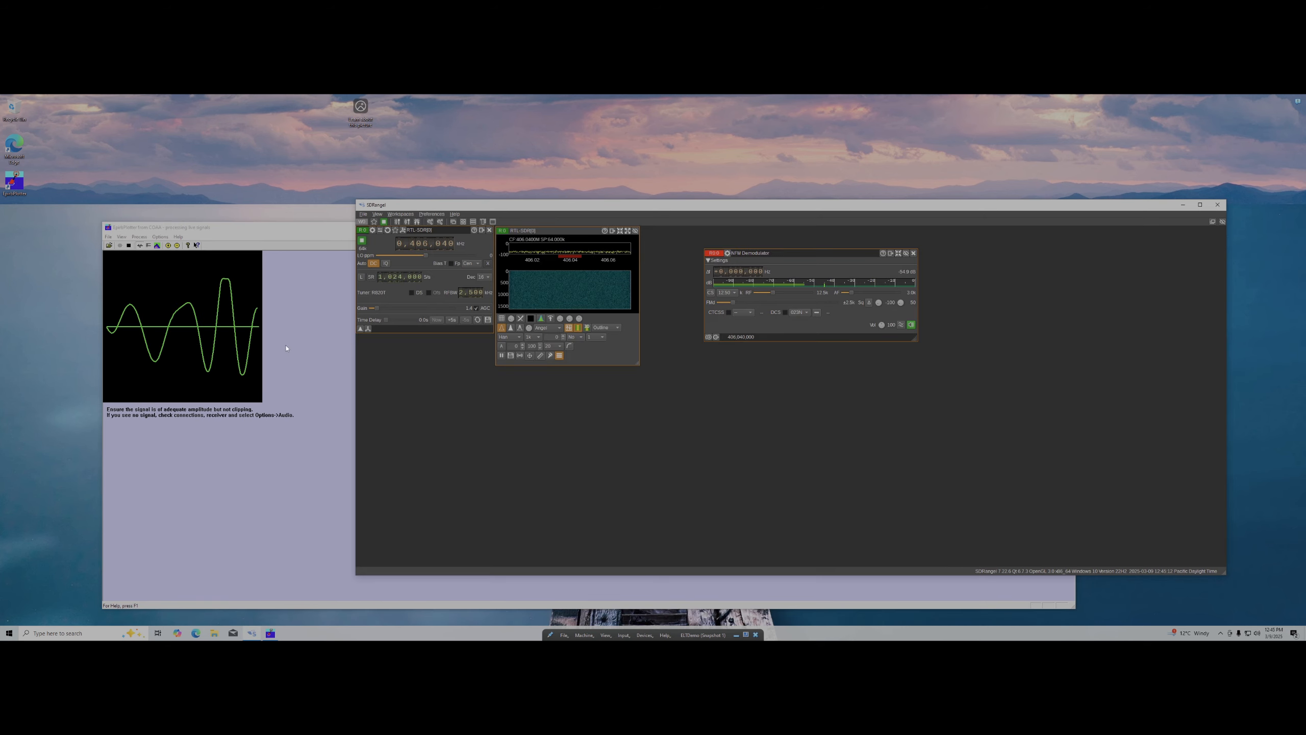
Hide EpirbPlotter's waveform, move it further up-left, and maximize SDRangel's RTL-SDR spectrum
left_click(148, 245)
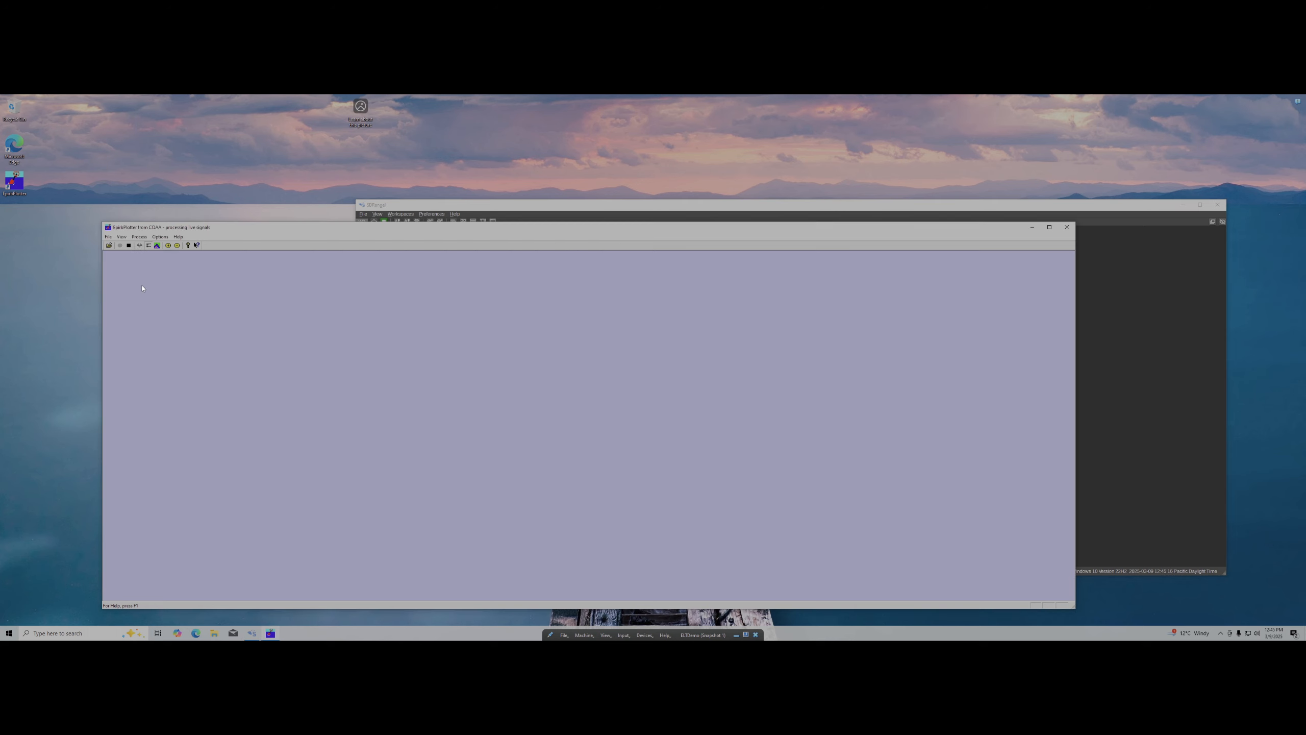
left_click_drag(166, 228, 110, 209)
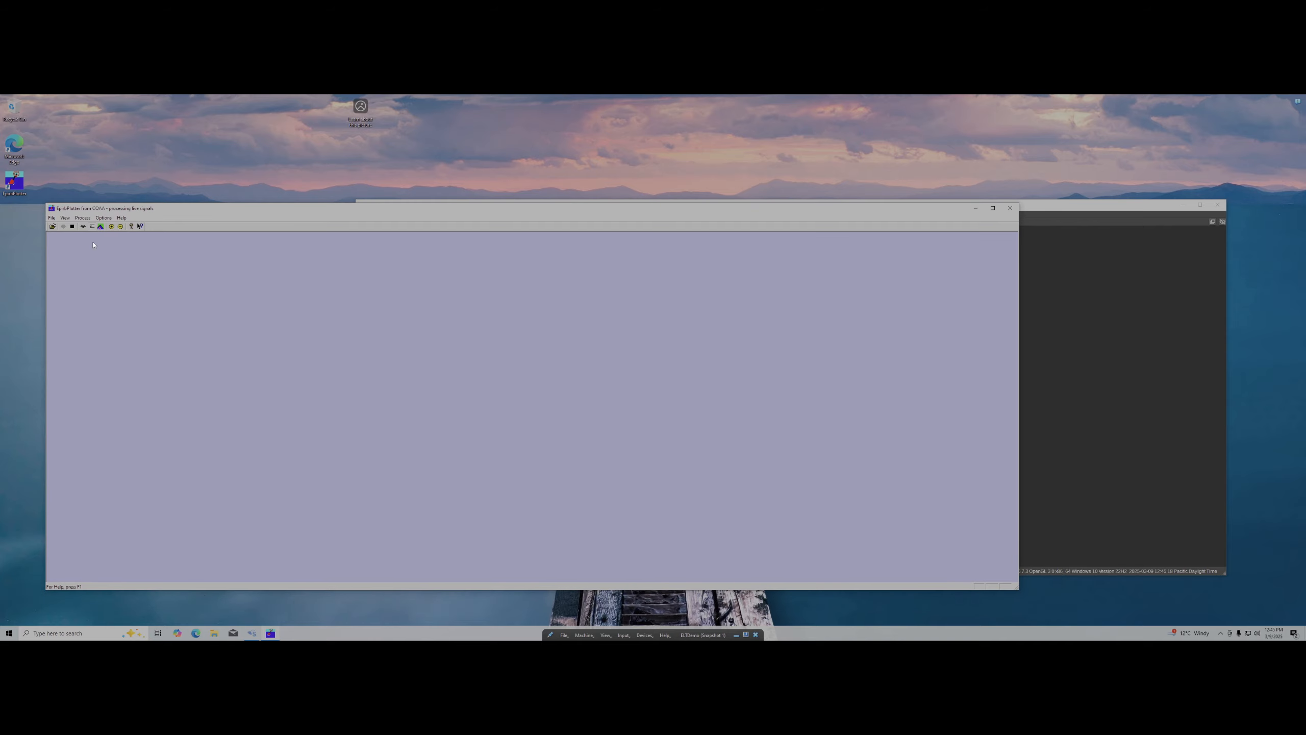
left_click(1145, 256)
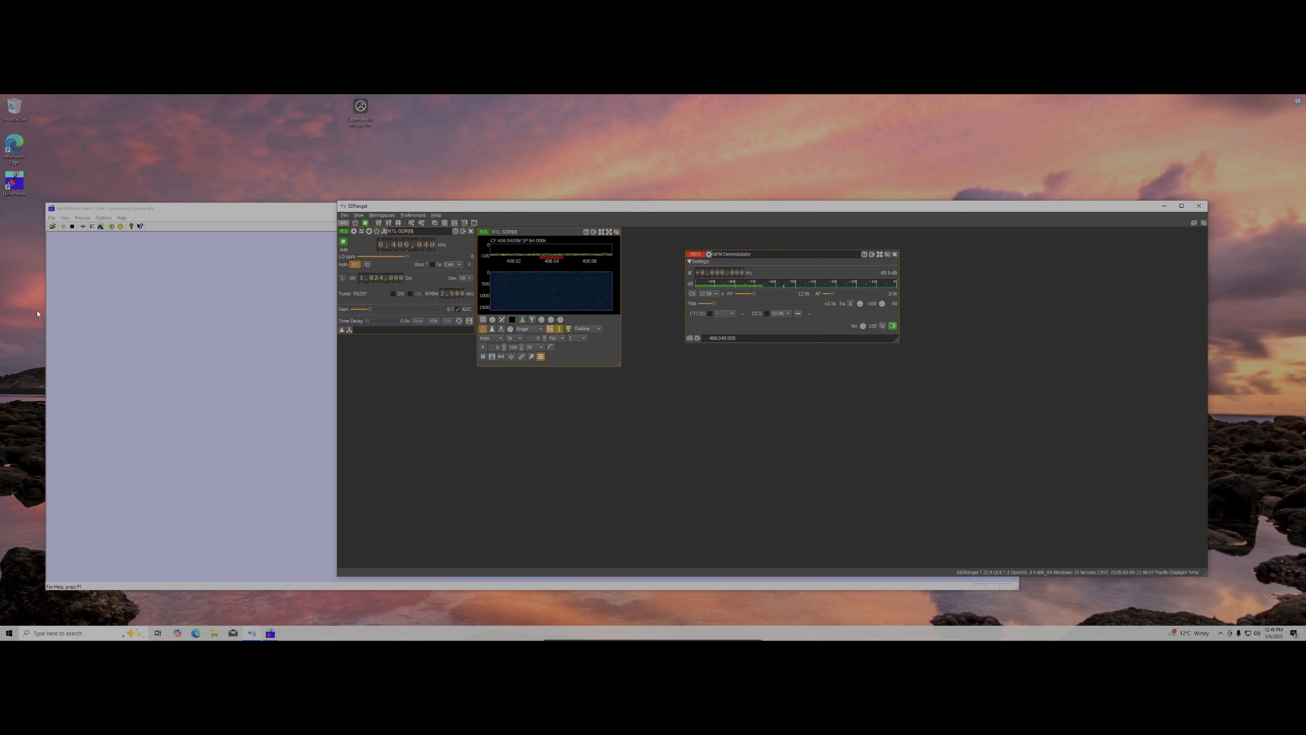
left_click(106, 284)
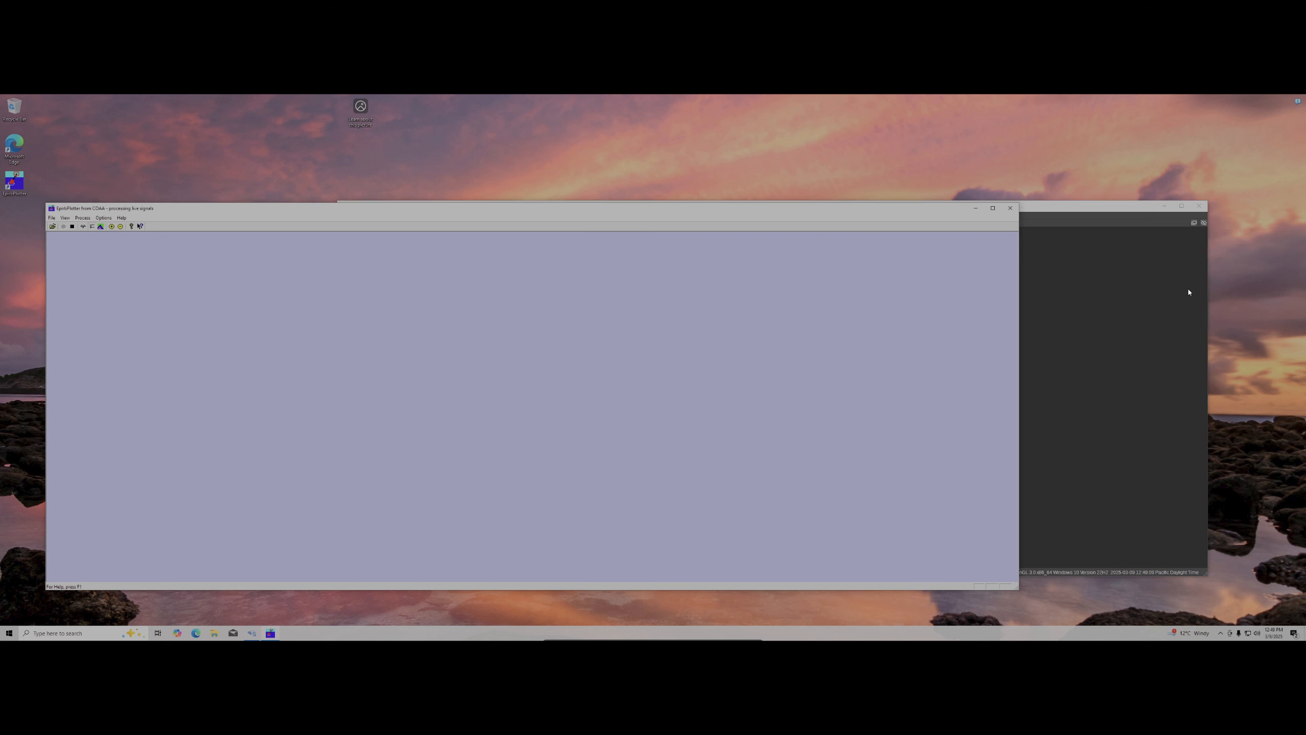
left_click(1152, 296)
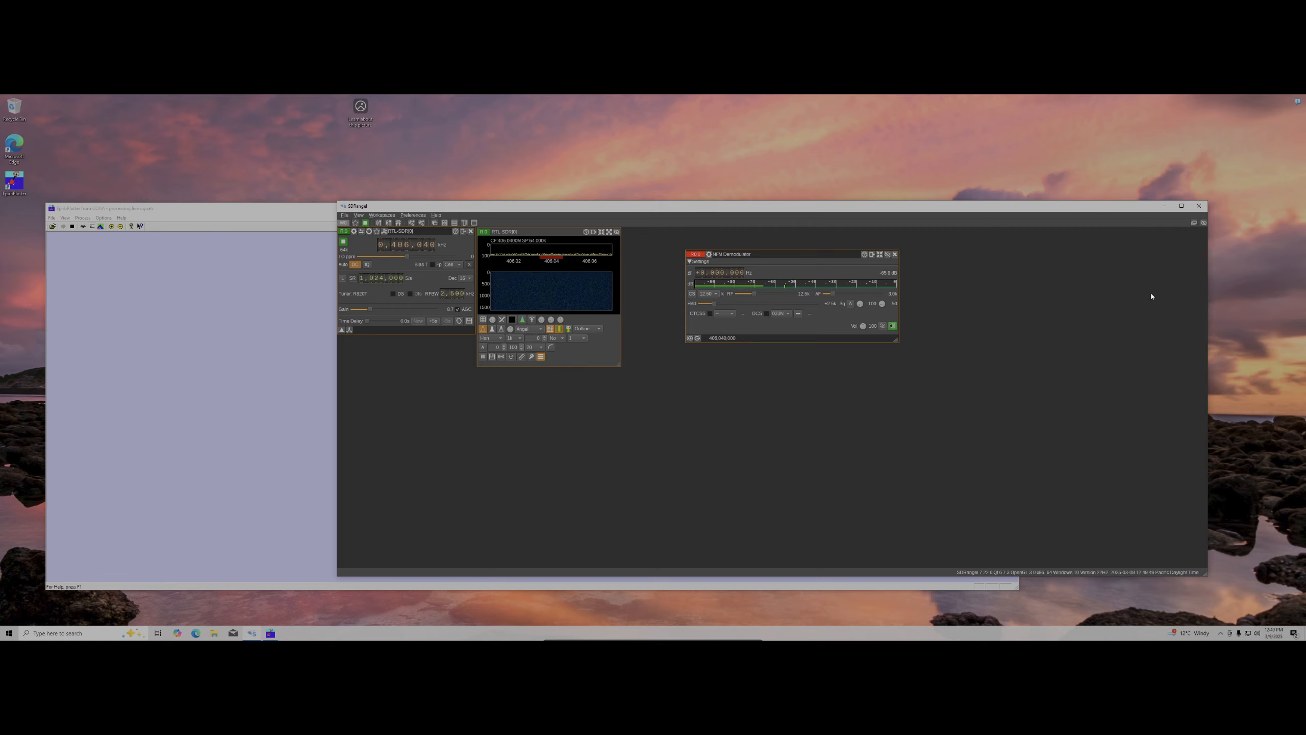
left_click(609, 232)
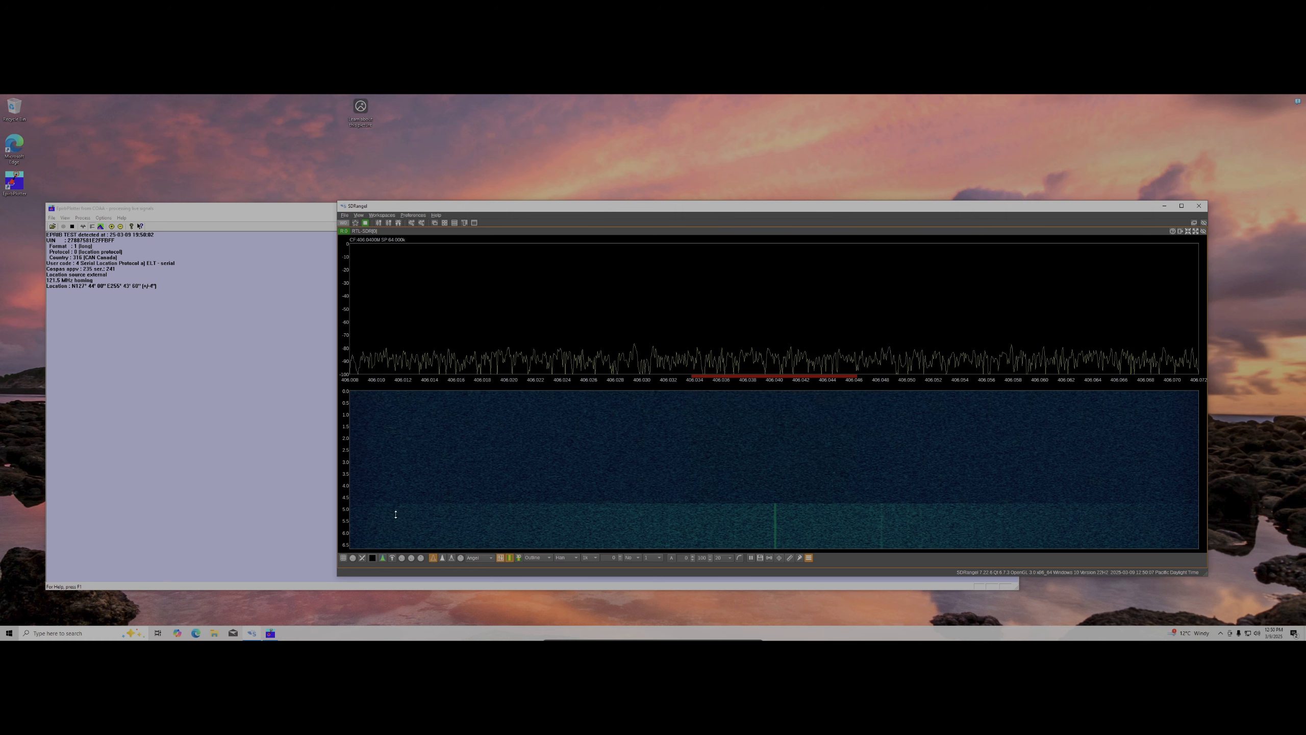
Bring EpirbPlotter forward to read the decoded EPIRB TEST message
left_click(169, 389)
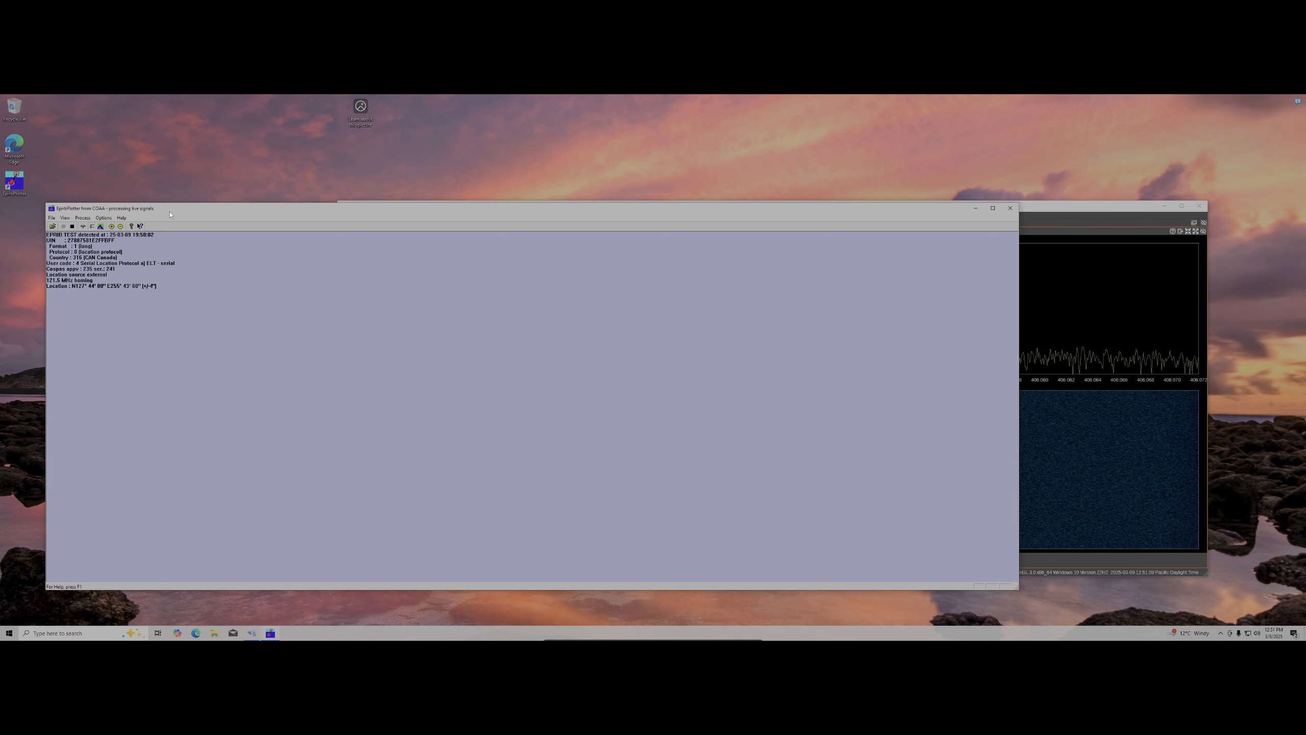
Lower EpirbPlotter and bring SDRangel's enlarged 406 MHz spectrum to the front
left_click_drag(599, 209, 602, 239)
left_click(609, 208)
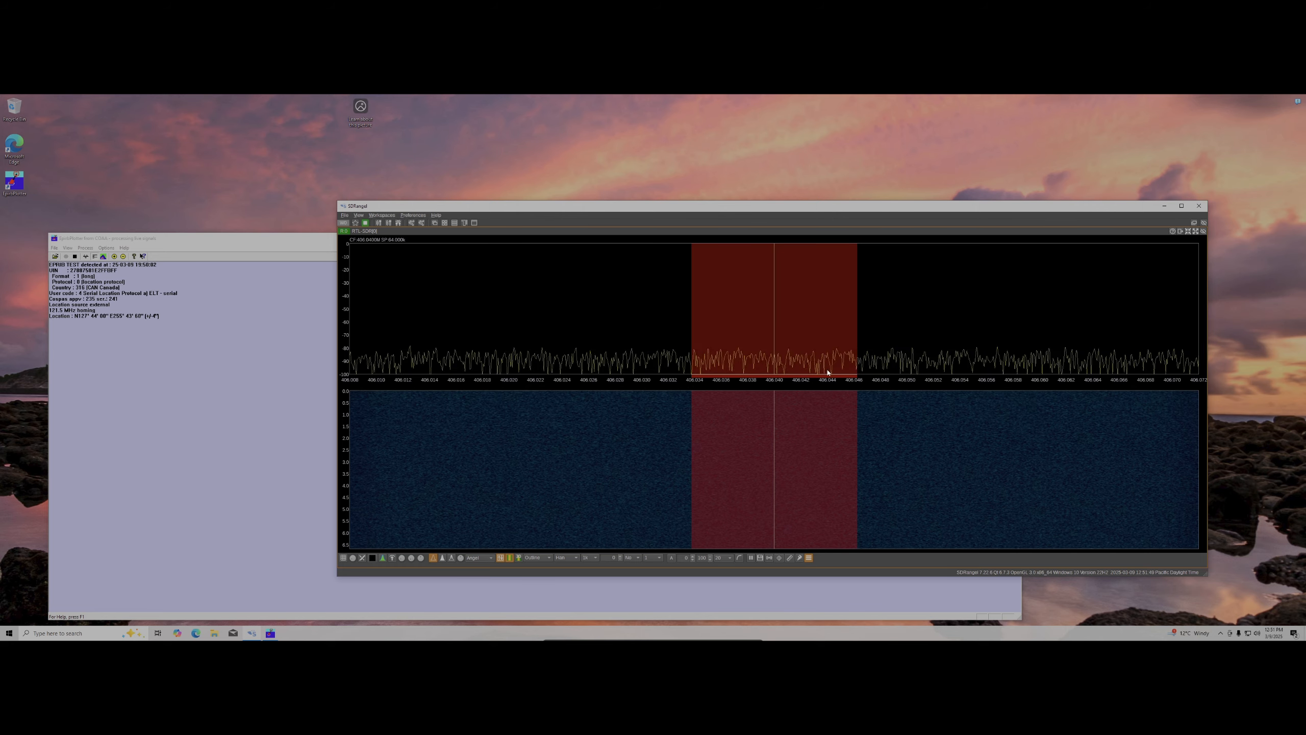
Drag the NFM channel marker leftward in small moves to tune it lower in frequency
left_click_drag(767, 365, 752, 364)
left_click_drag(605, 370, 619, 400)
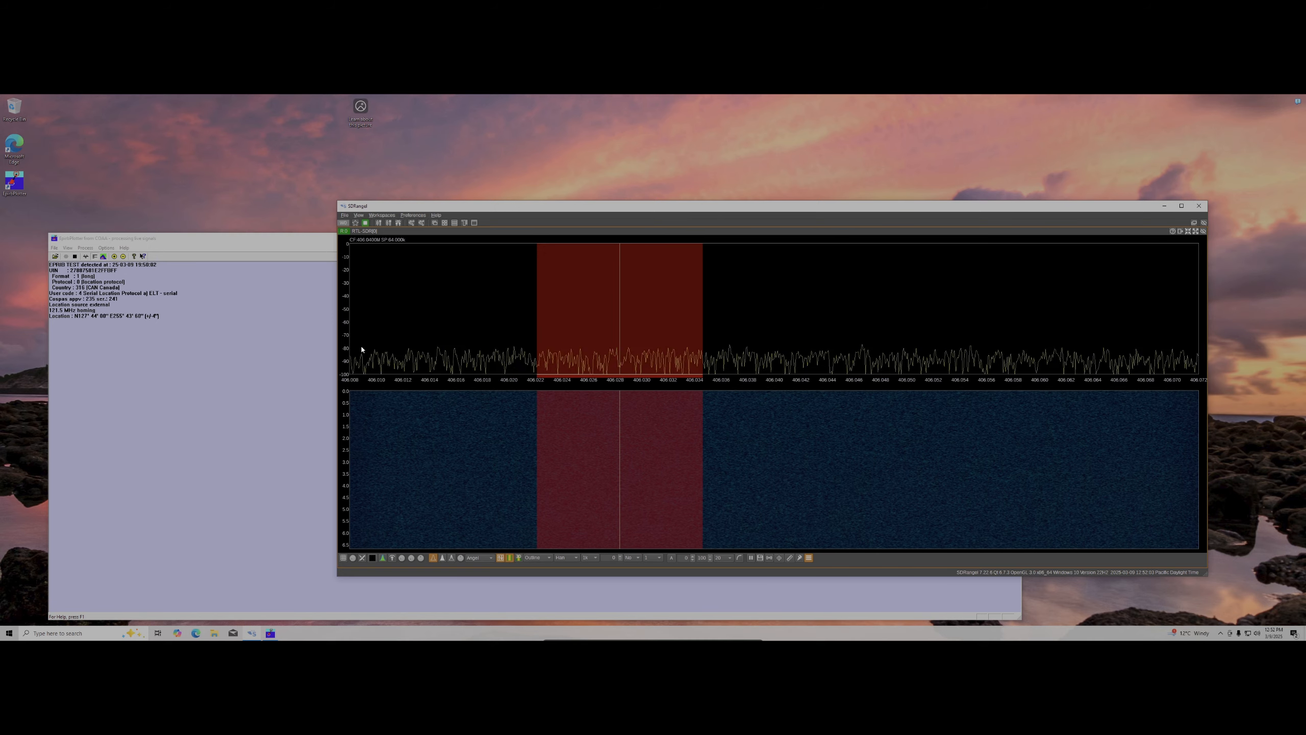
left_click_drag(618, 377, 613, 377)
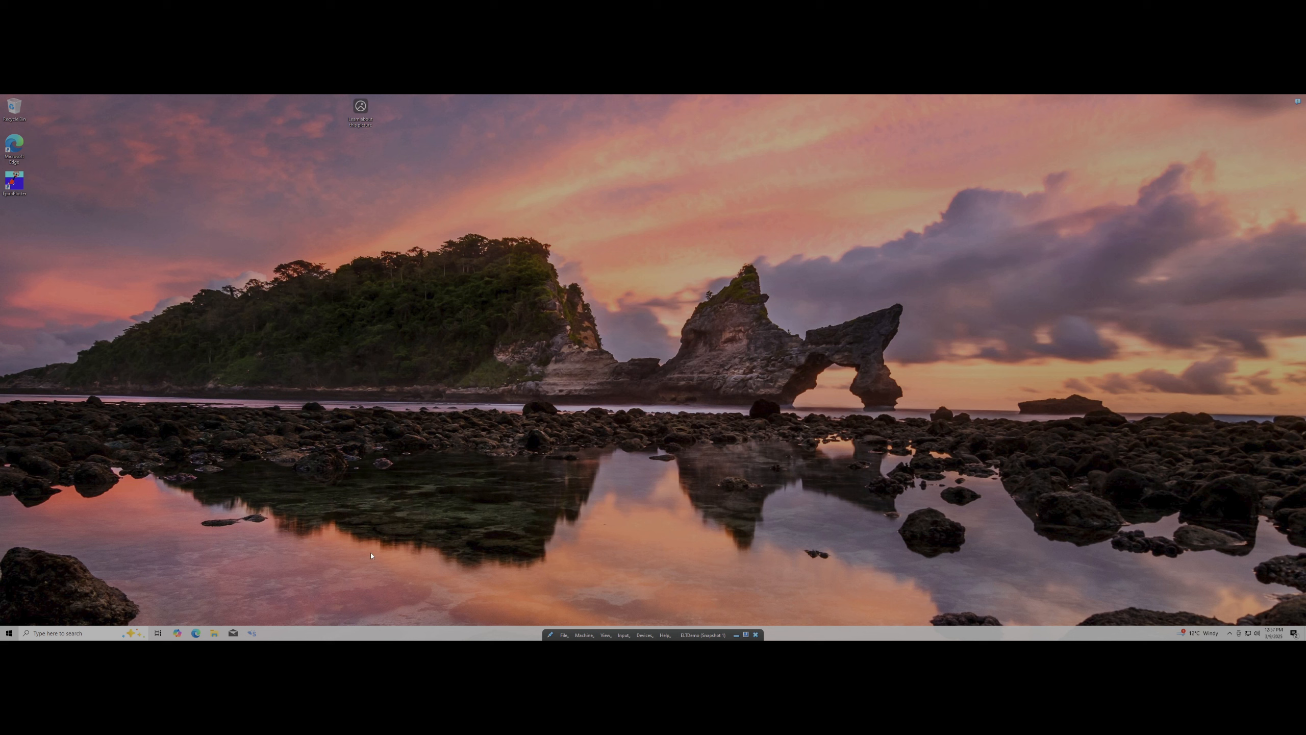
left_click(195, 632)
type("m")
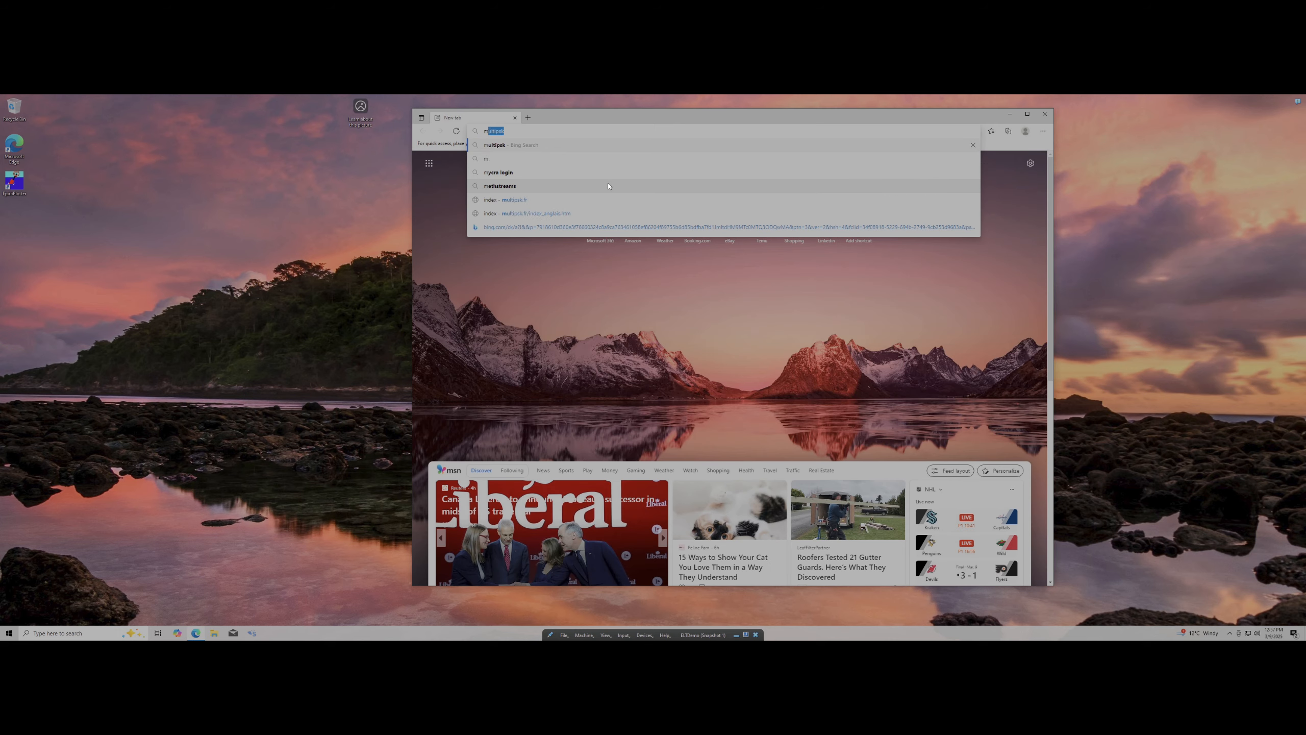
type("ult")
key("Return")
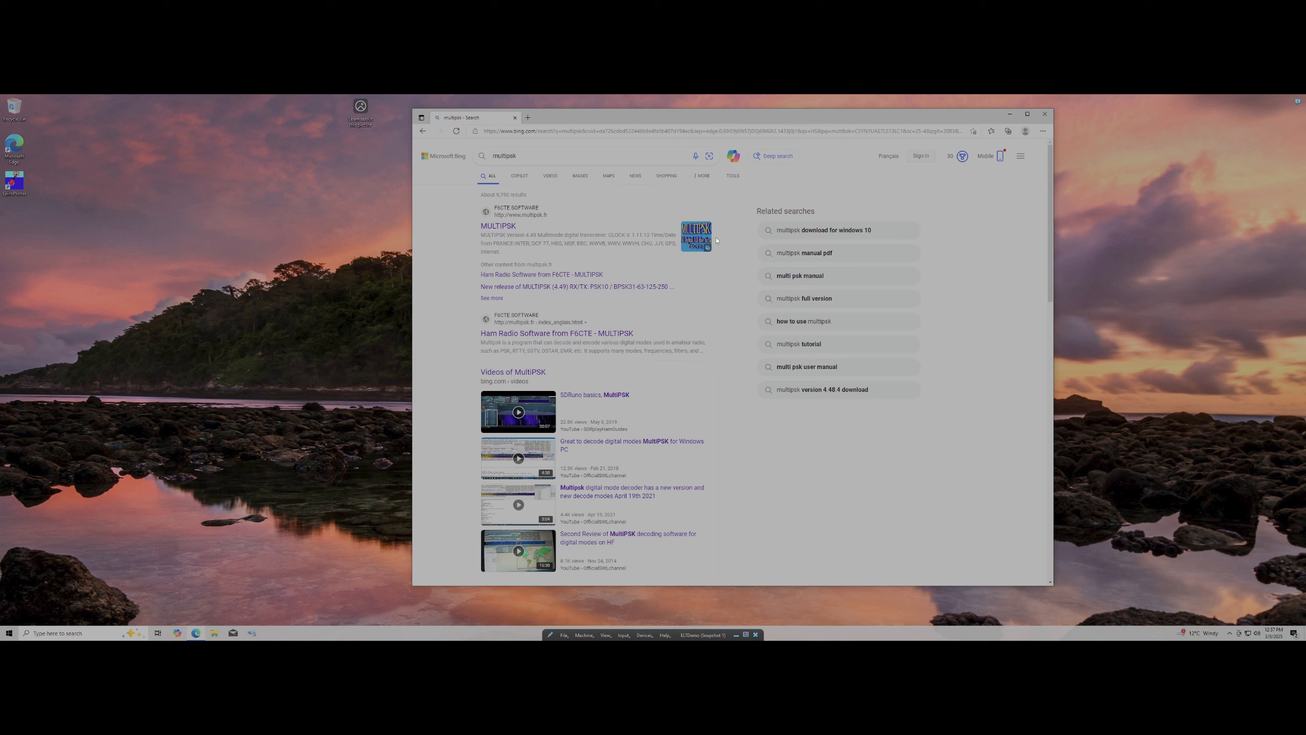
left_click(509, 229)
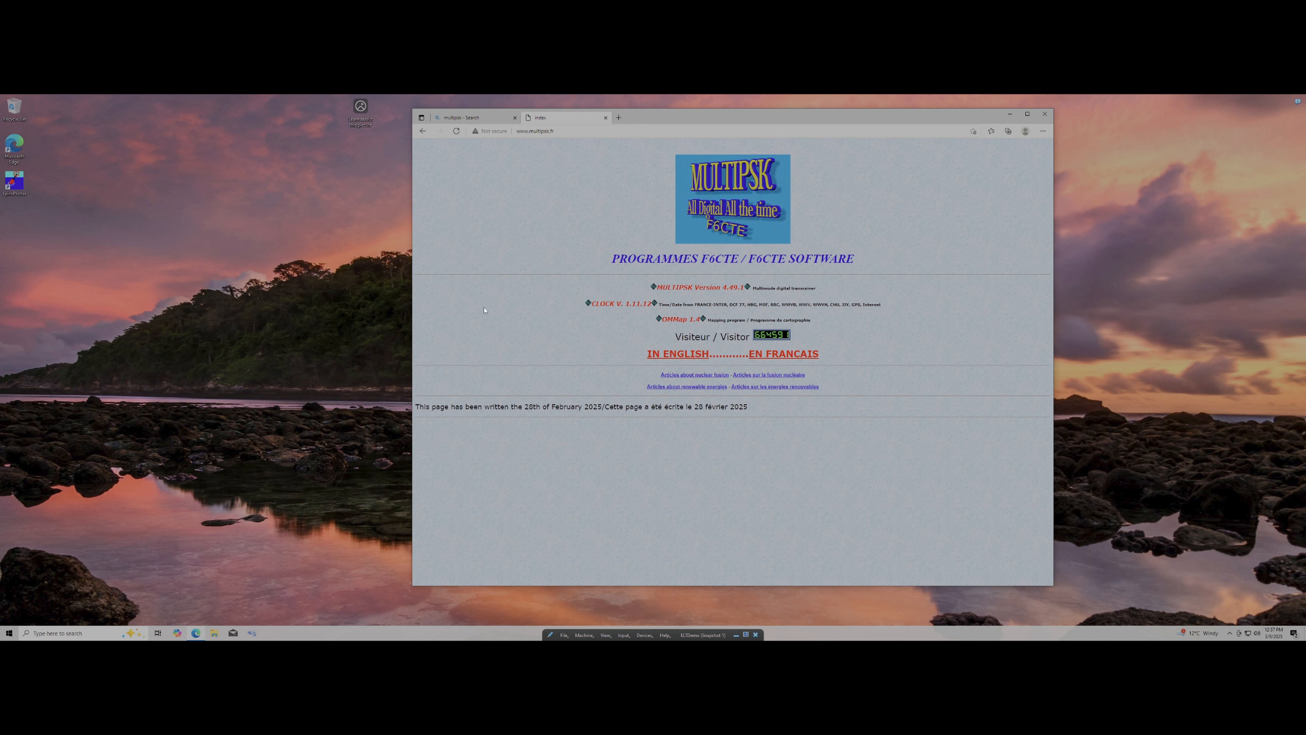
Switch the site to English and download the latest MultiPSK installer, which Edge blocks
left_click(677, 360)
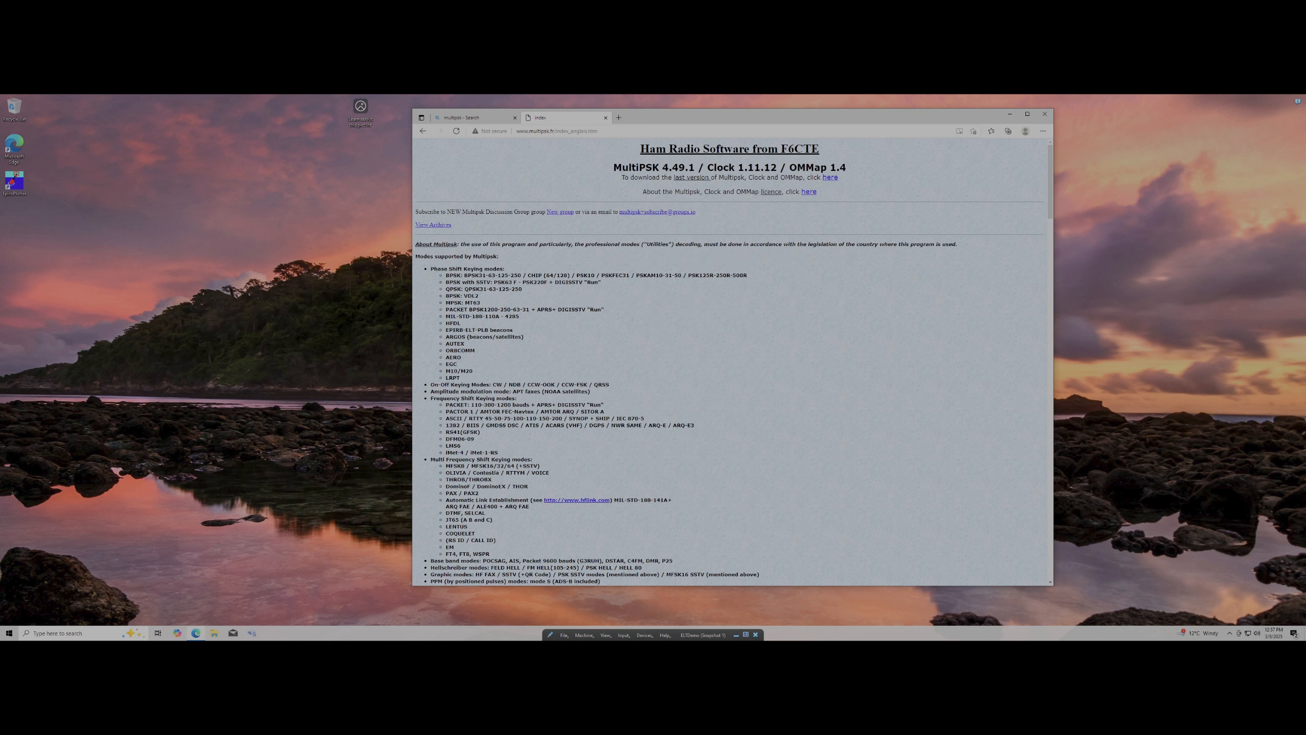
left_click(831, 179)
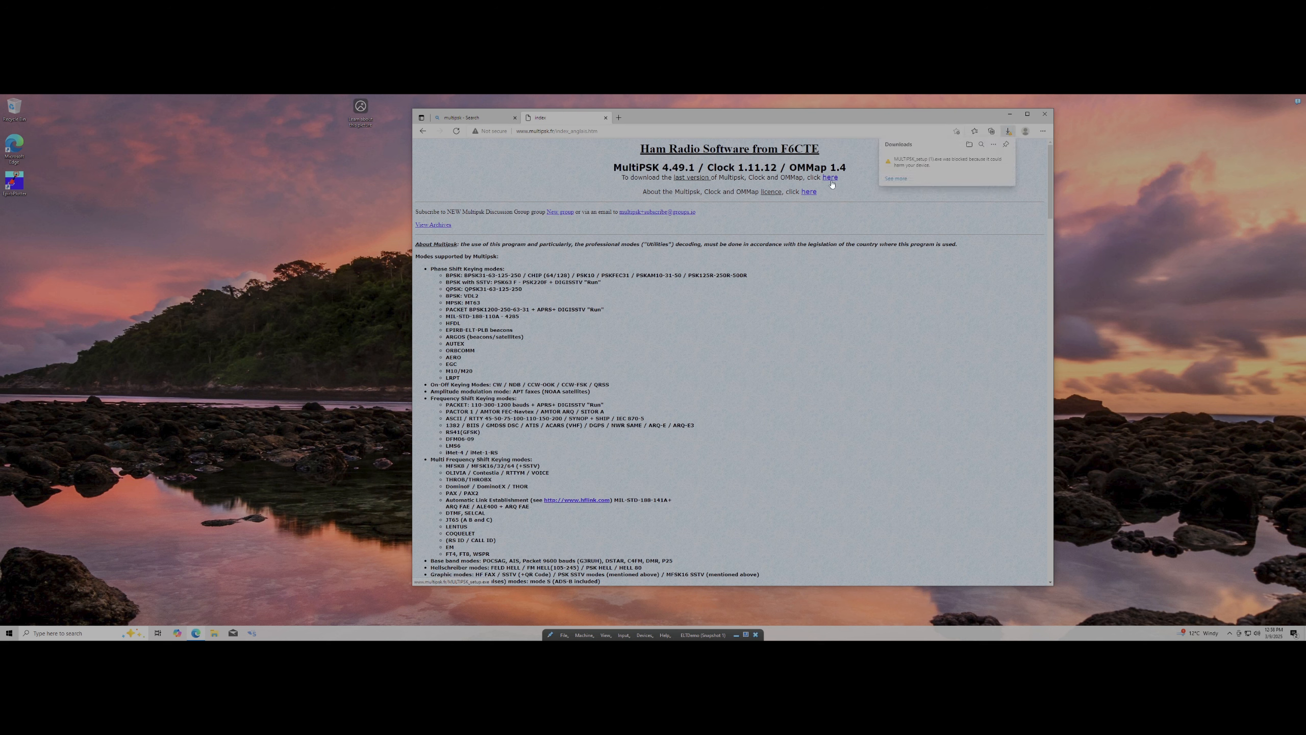
left_click(1001, 163)
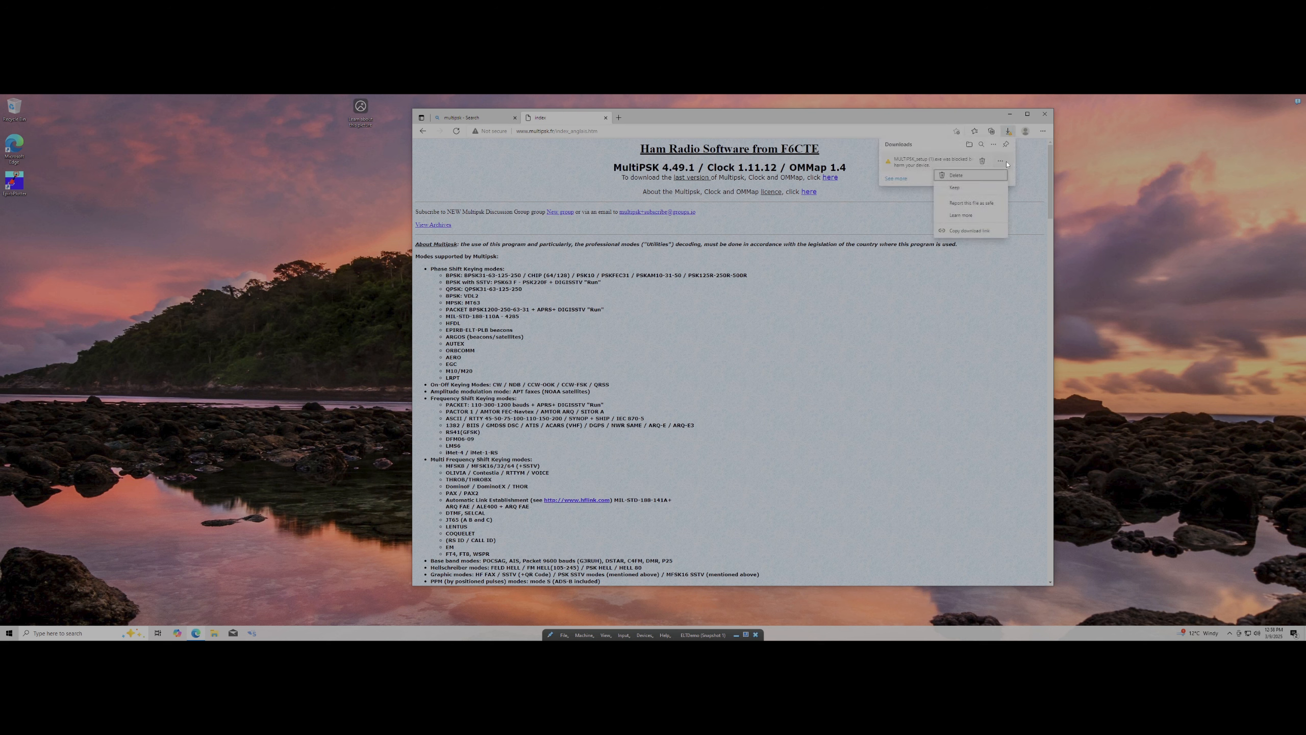
left_click(971, 202)
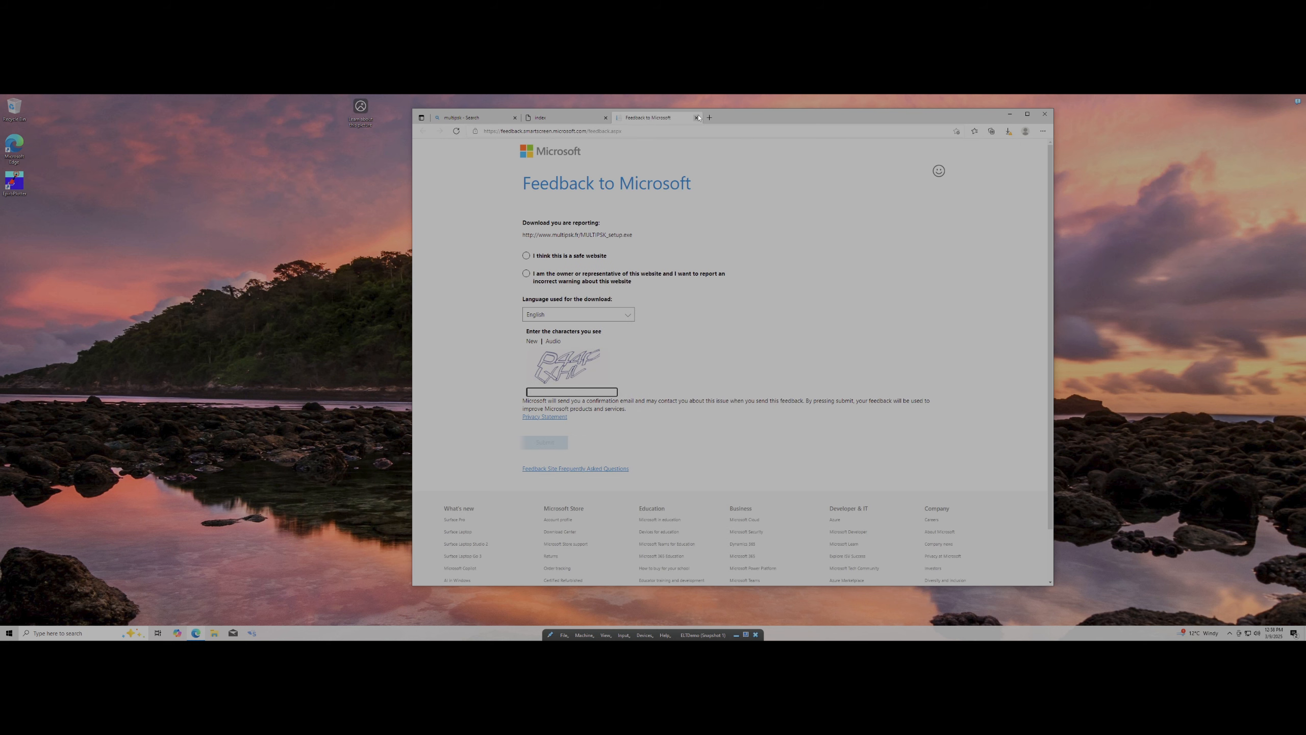
left_click(697, 118)
Keep the blocked MULTIPSK_setup download anyway and open the file
left_click(1010, 132)
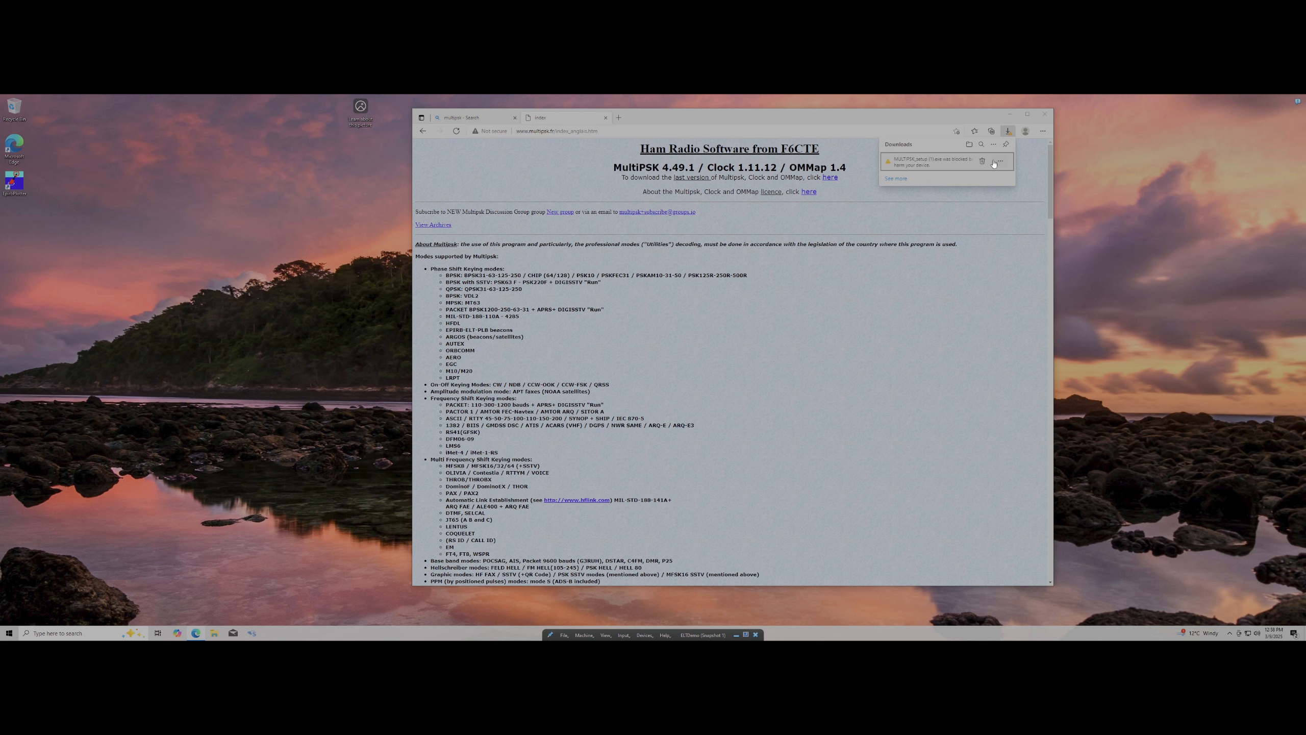
left_click(1000, 161)
left_click(954, 189)
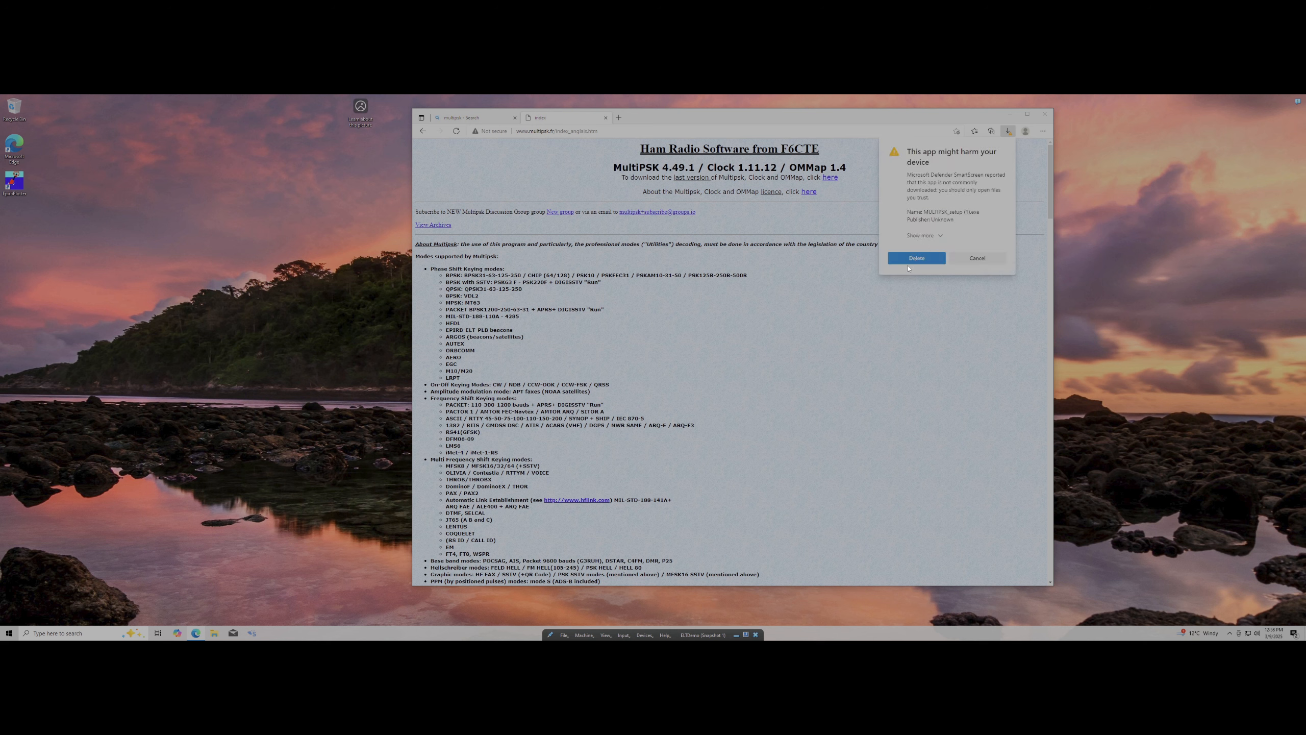
left_click(923, 235)
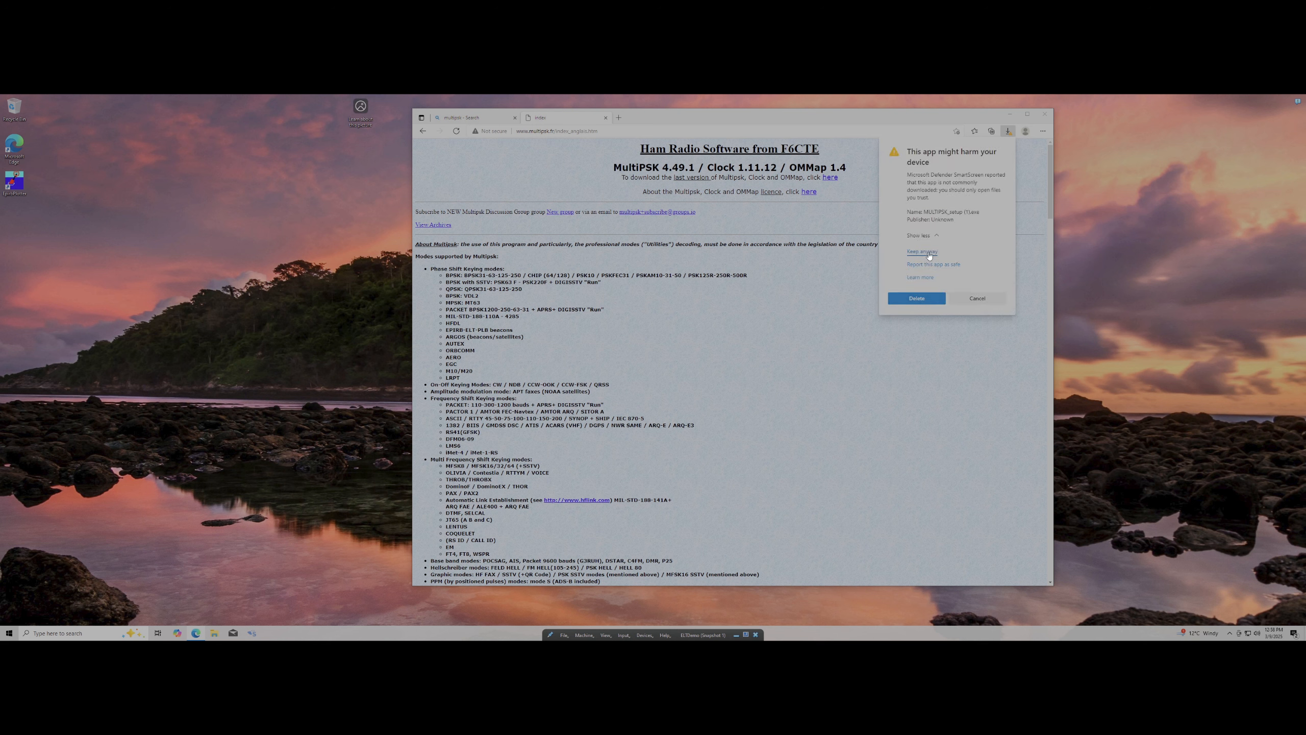
left_click(923, 252)
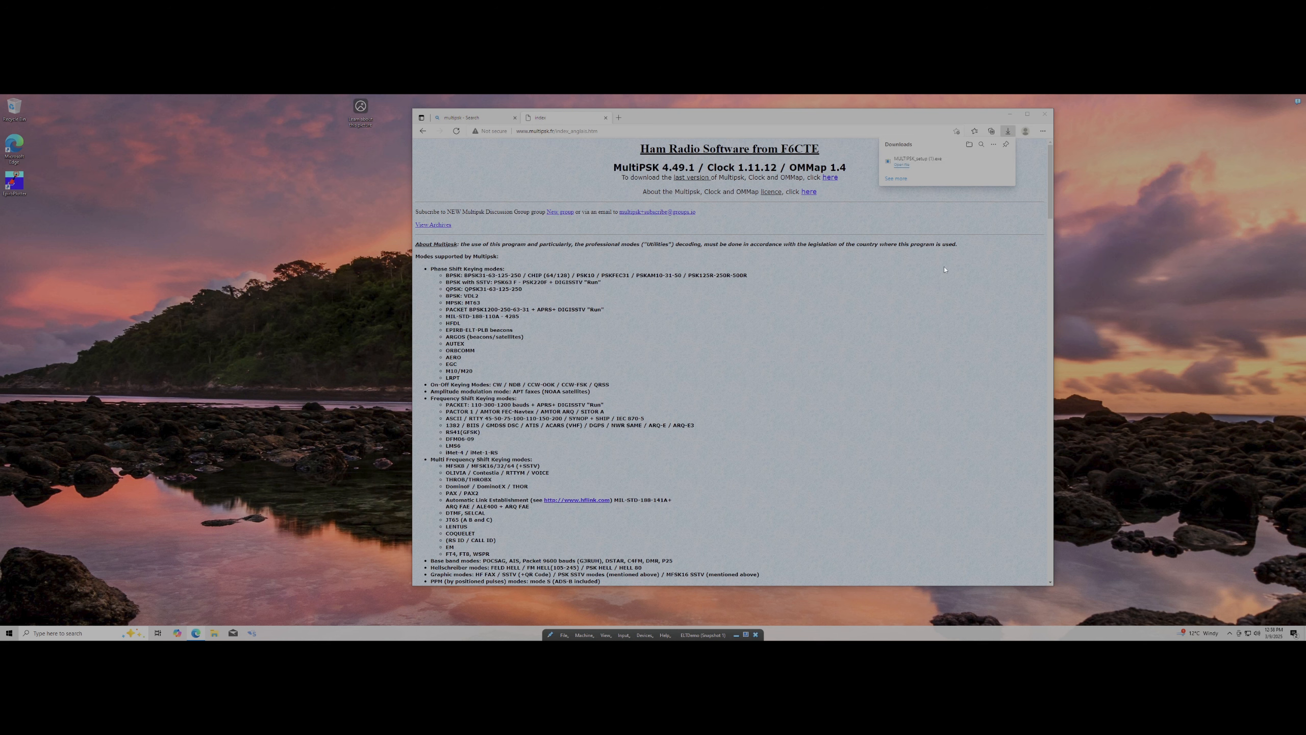
left_click(905, 168)
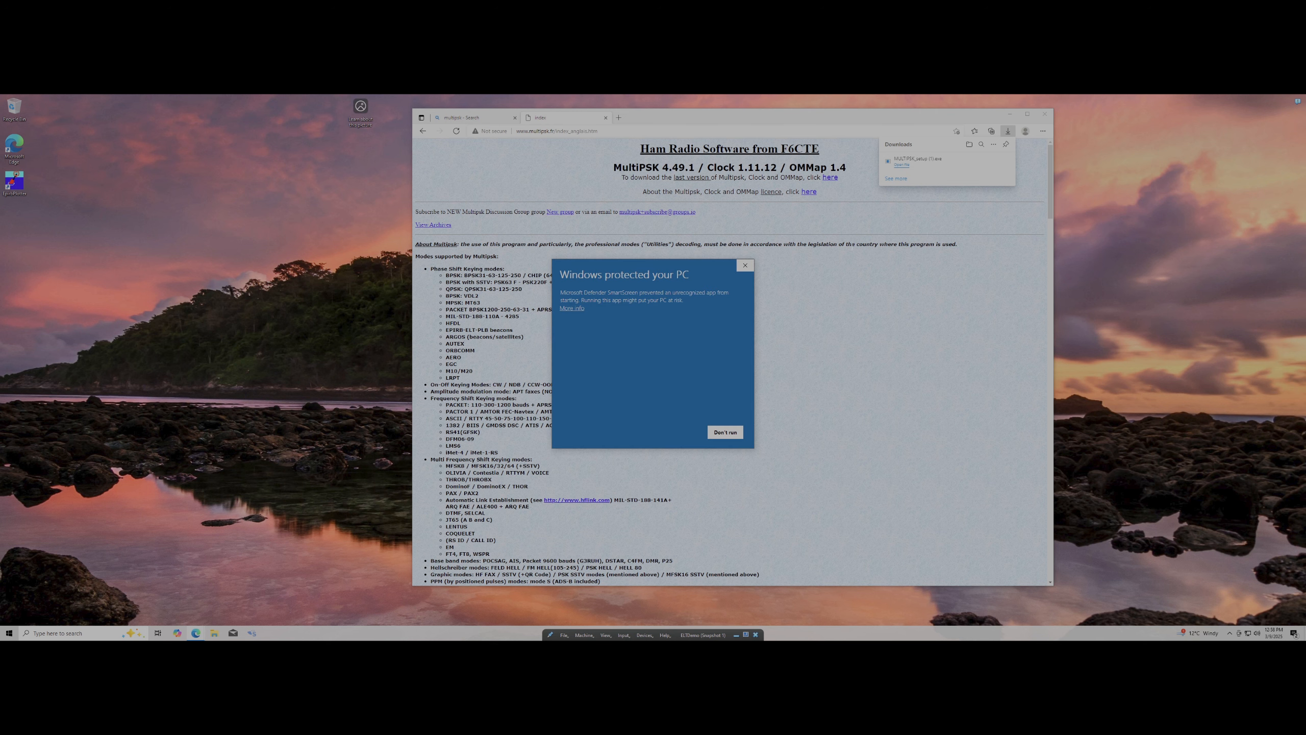
Run the installer anyway past the SmartScreen warning and approve the admin prompt
left_click(576, 308)
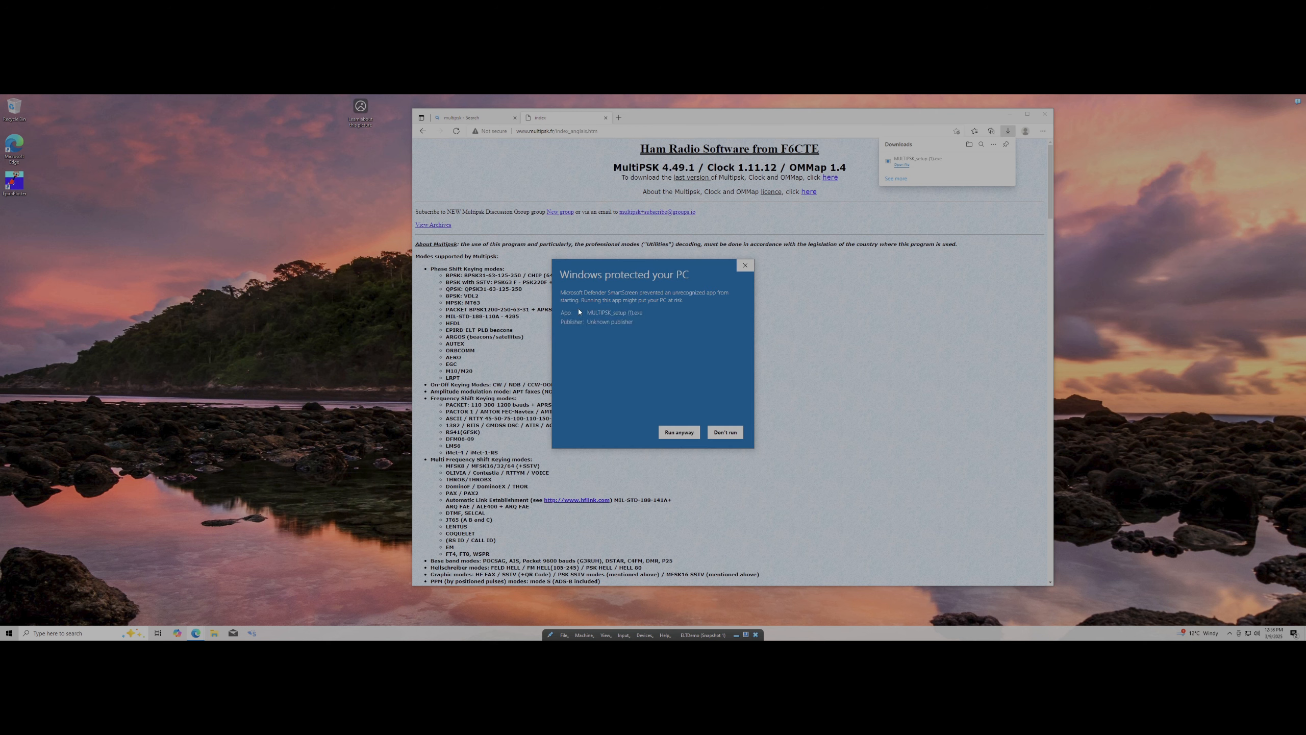
left_click(684, 431)
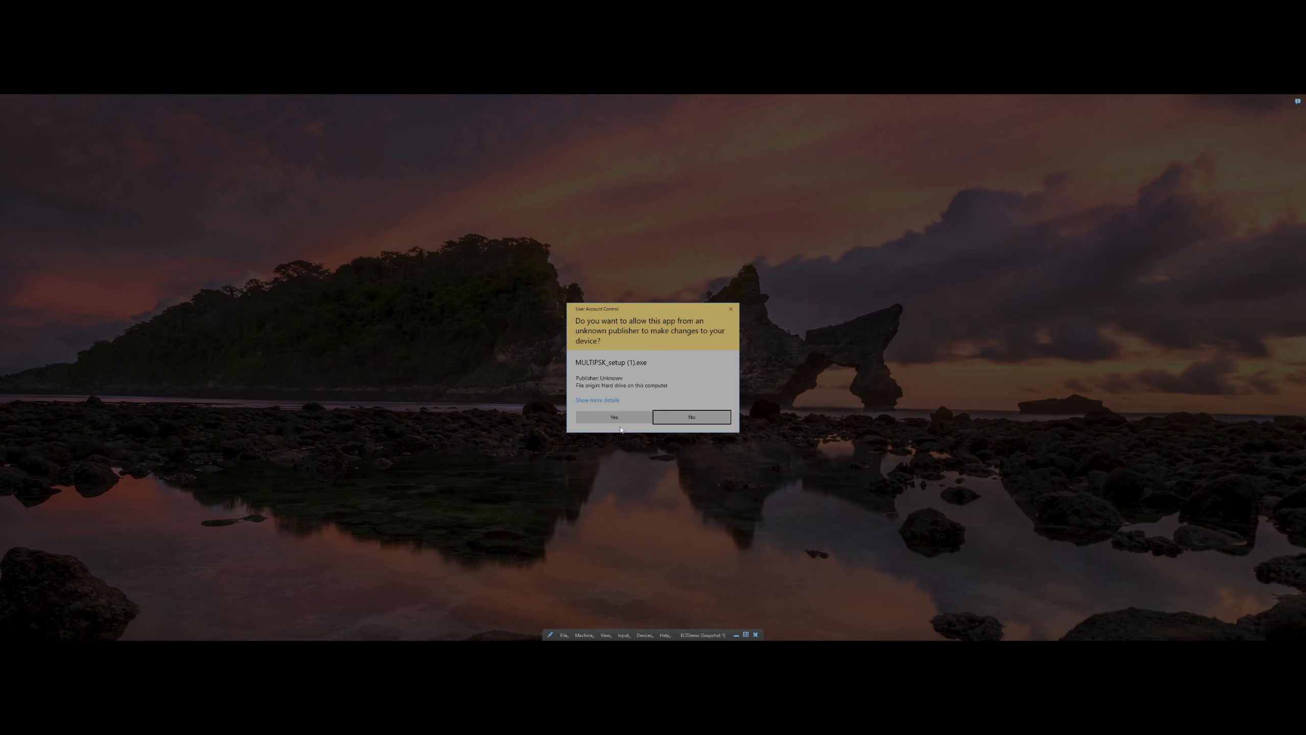
left_click(617, 417)
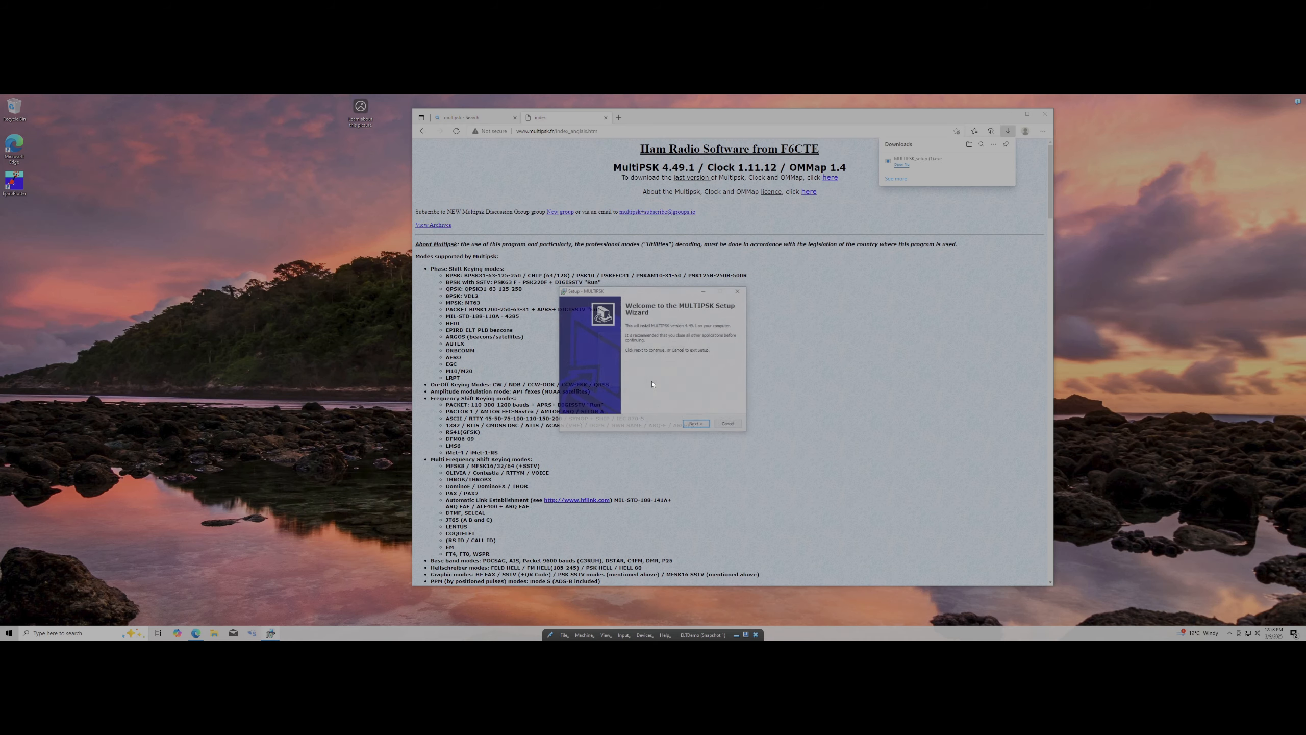
Install MULTIPSK with the default install and start menu folders, then close Edge
left_click(700, 424)
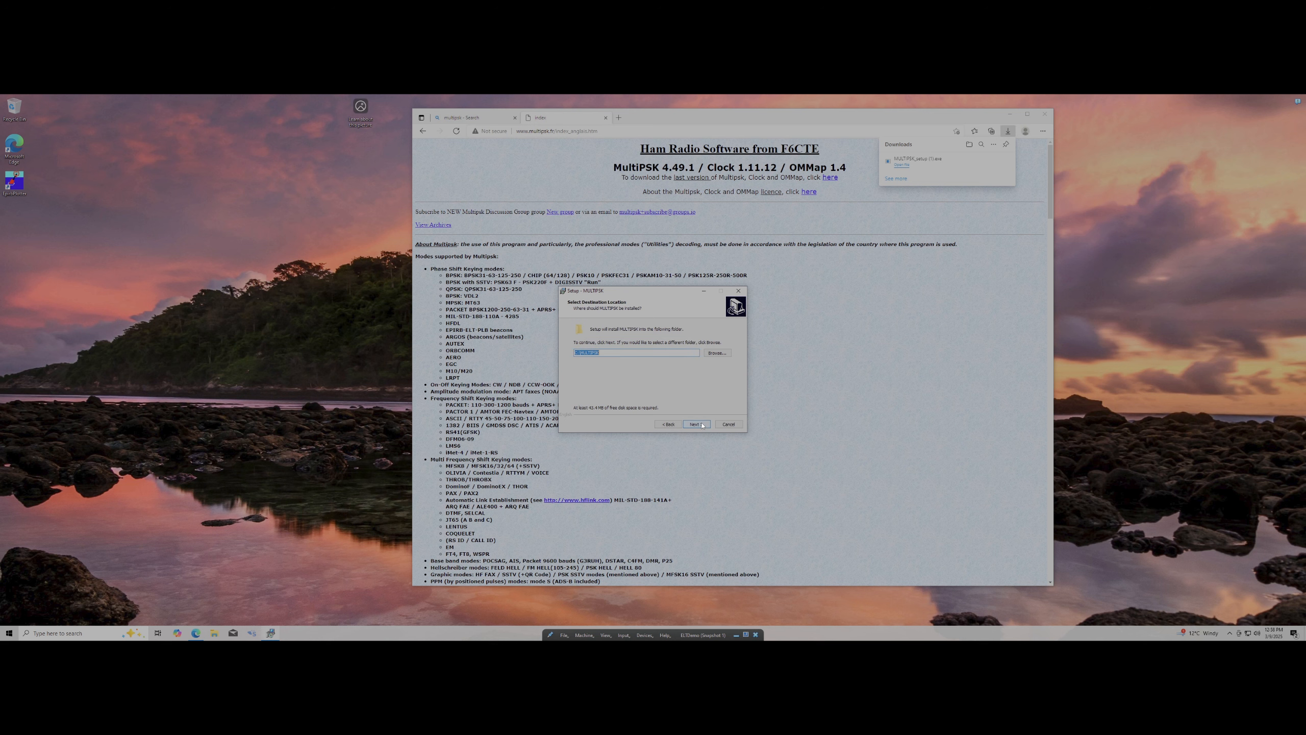
left_click(696, 425)
left_click(697, 425)
left_click(697, 427)
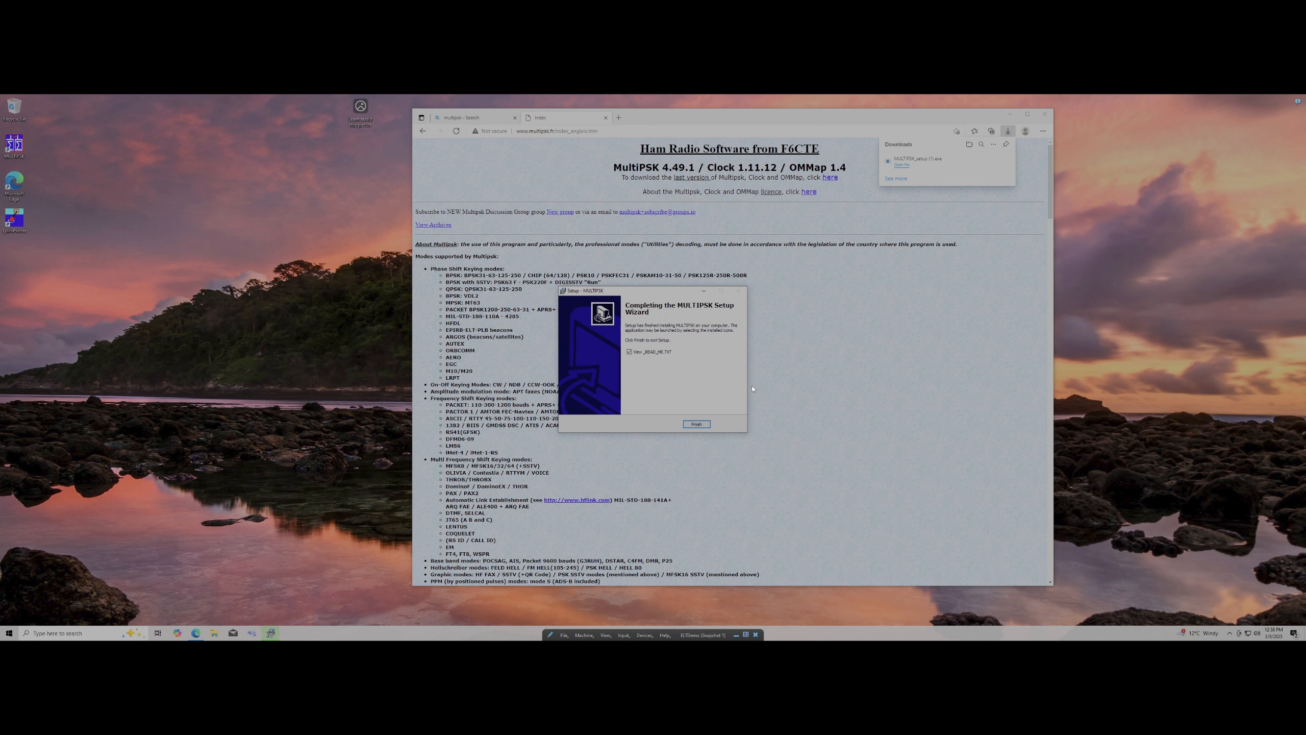
left_click(696, 424)
left_click(1045, 114)
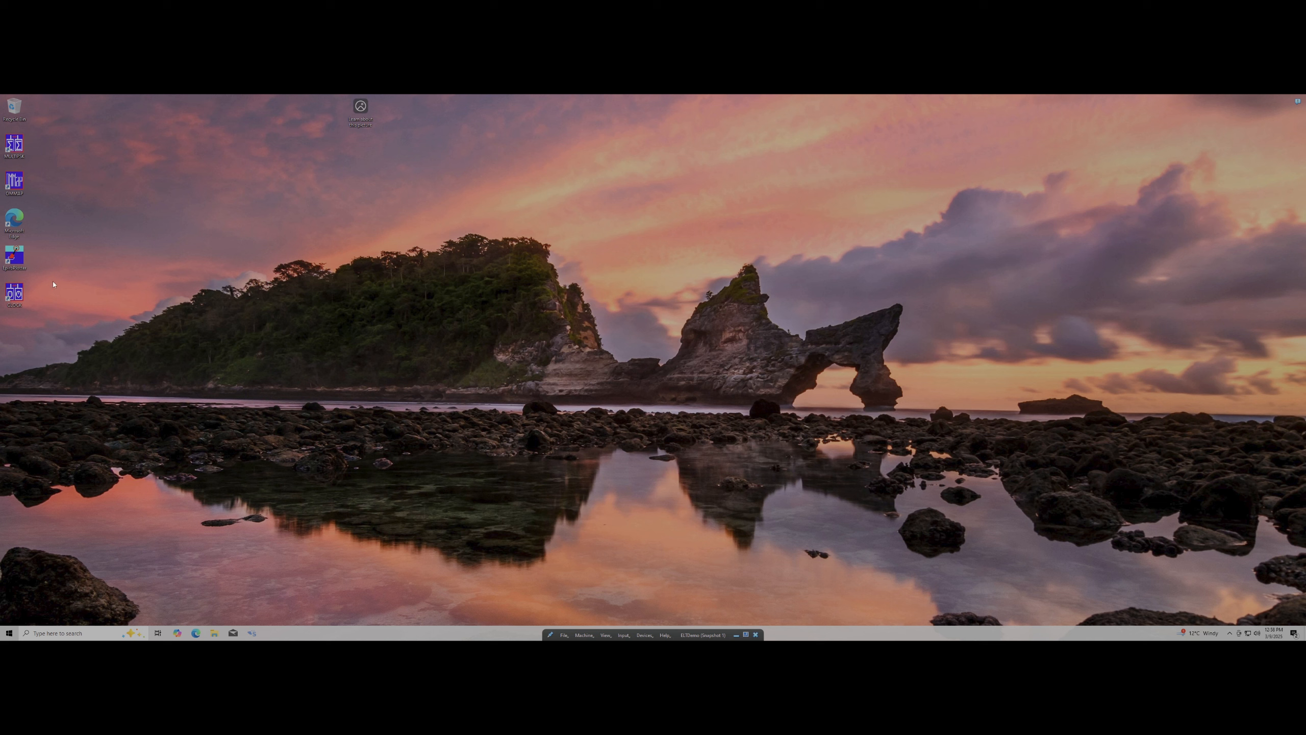
Rearrange the Edge, EpirbPlotter, MULTIPSK and OMMAP desktop shortcuts into new columns
left_click_drag(65, 197, 107, 207)
left_click_drag(60, 143, 23, 204)
left_click_drag(20, 148, 25, 238)
left_click_drag(43, 187, 7, 318)
left_click_drag(14, 225, 16, 311)
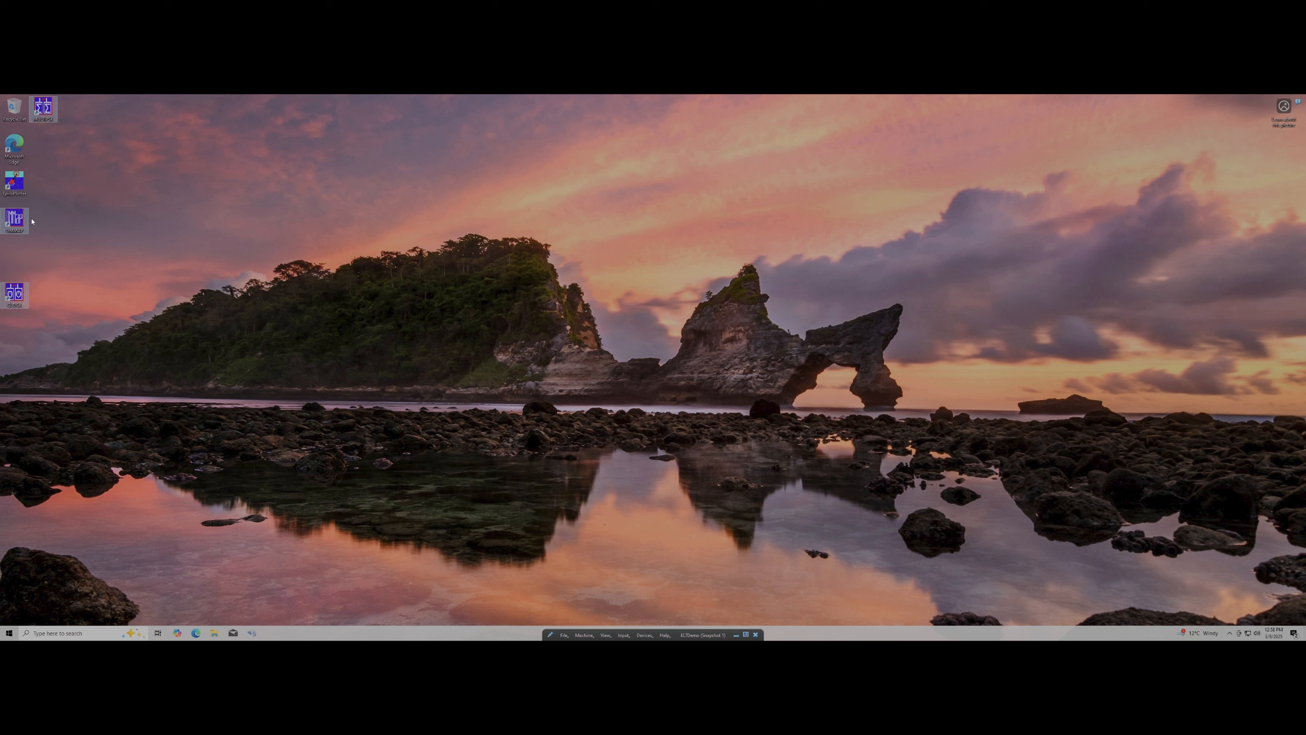
left_click(48, 212)
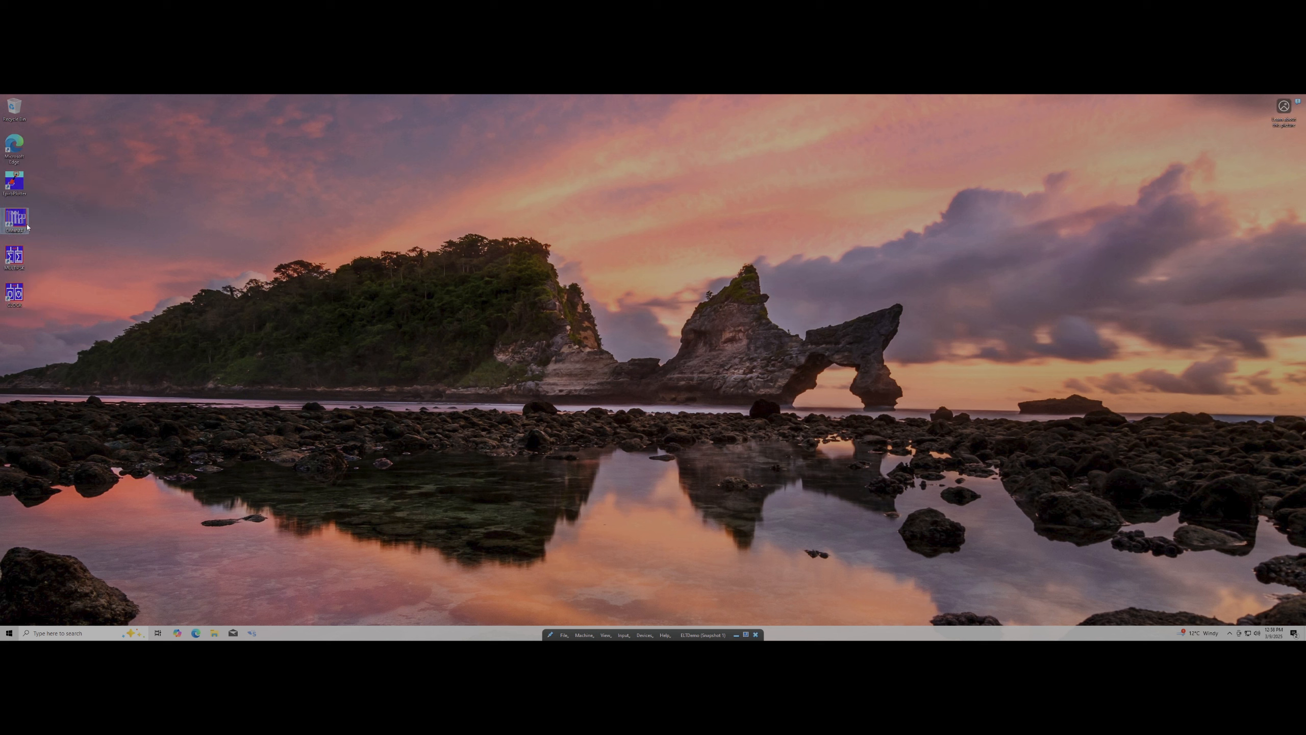
left_click_drag(15, 219, 17, 255)
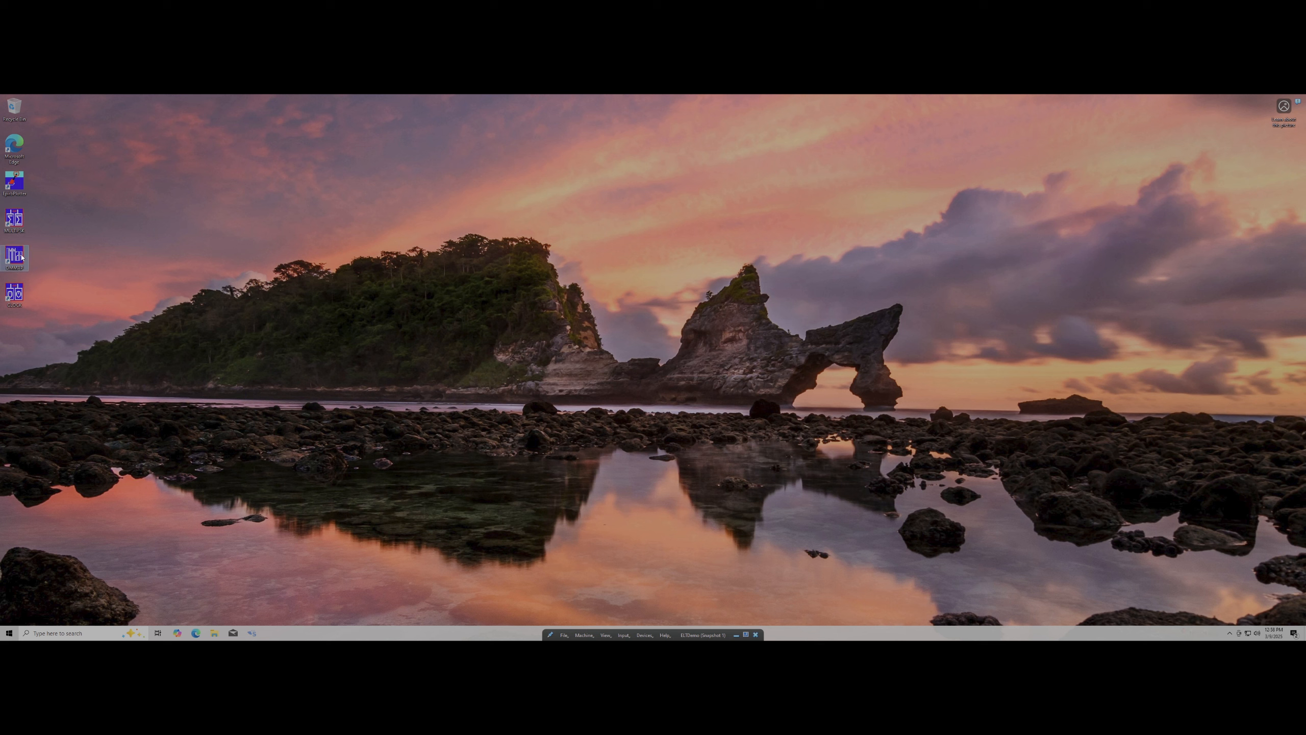
Launch MULTIPSK as administrator and approve the admin prompt
right_click(22, 225)
left_click(57, 239)
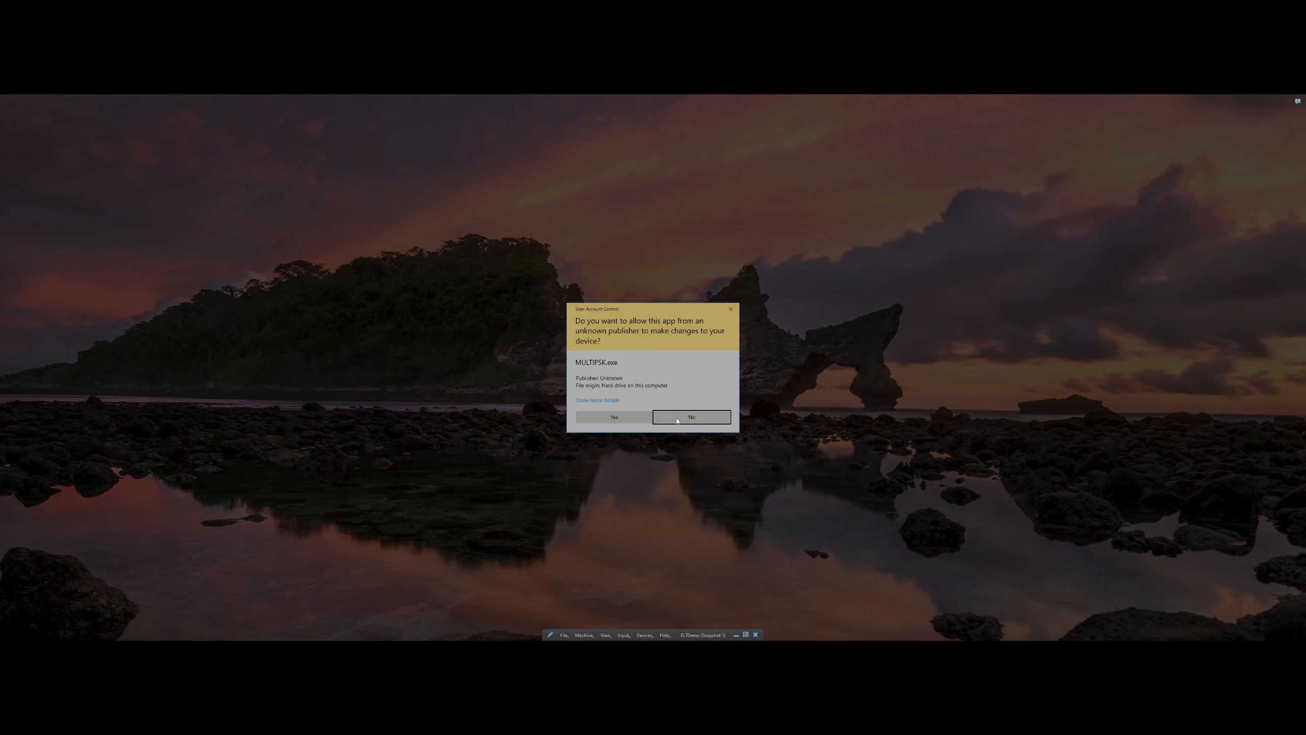
left_click(627, 417)
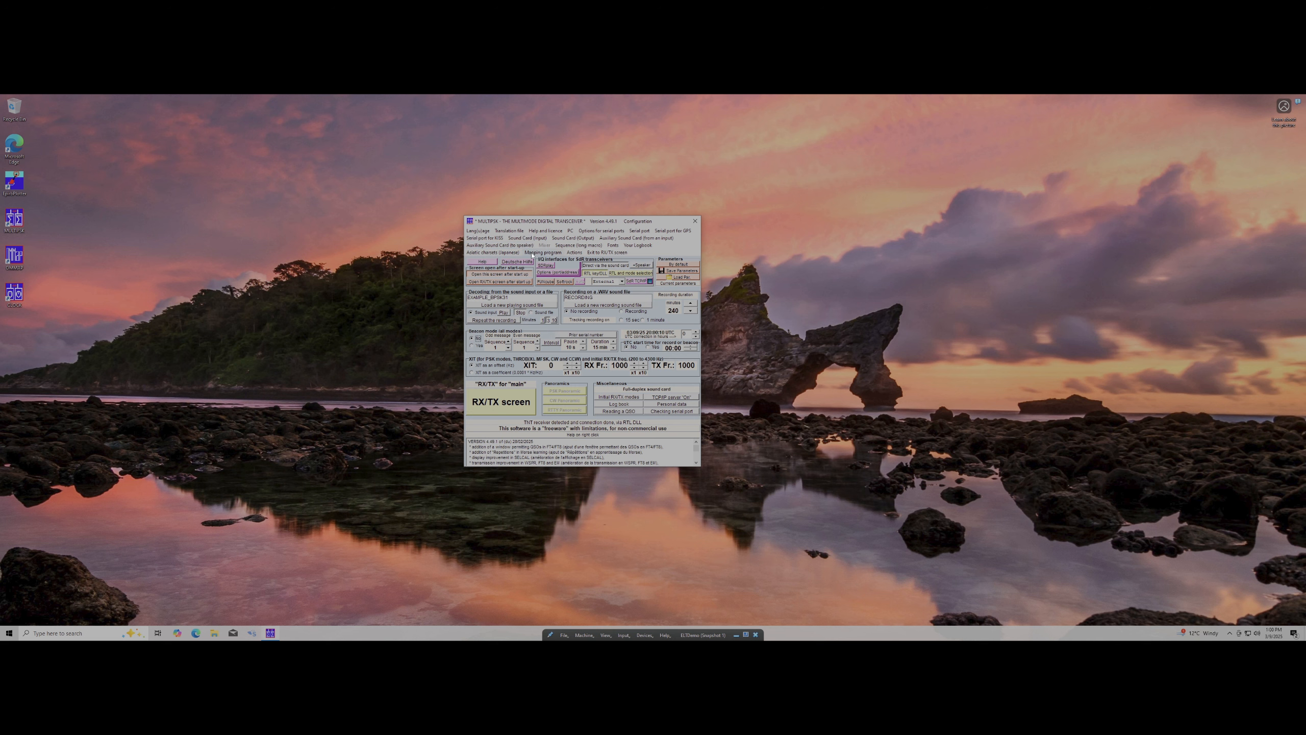
Check the Sound Card input and GPS serial port lists, then go to the RX/TX screen
left_click(540, 238)
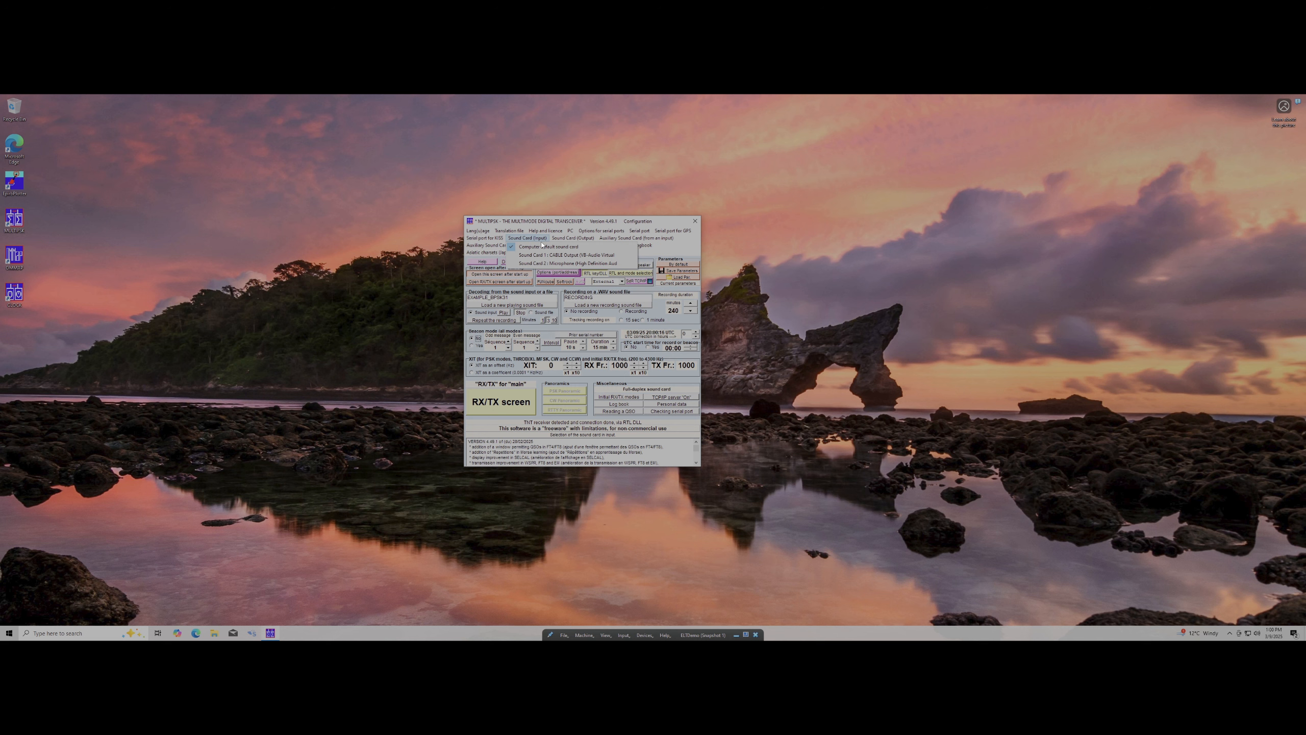
mouse_move(578, 234)
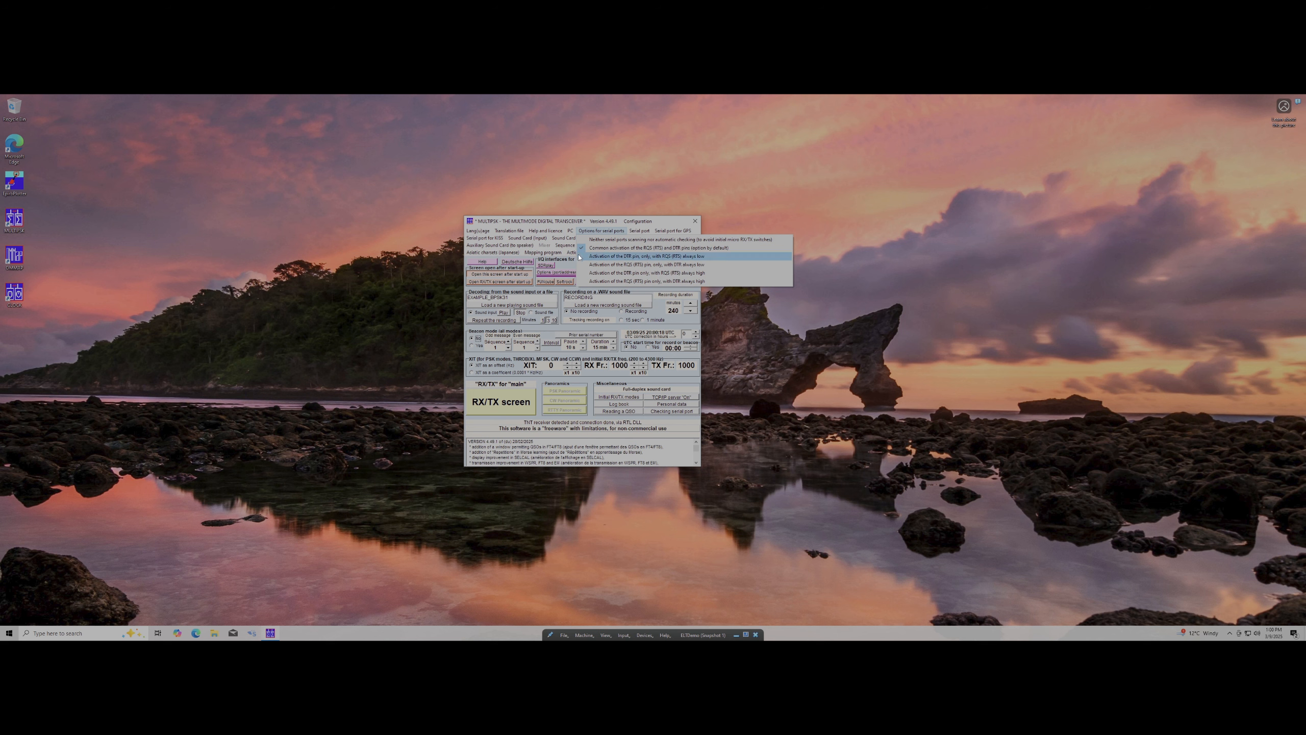
mouse_move(642, 235)
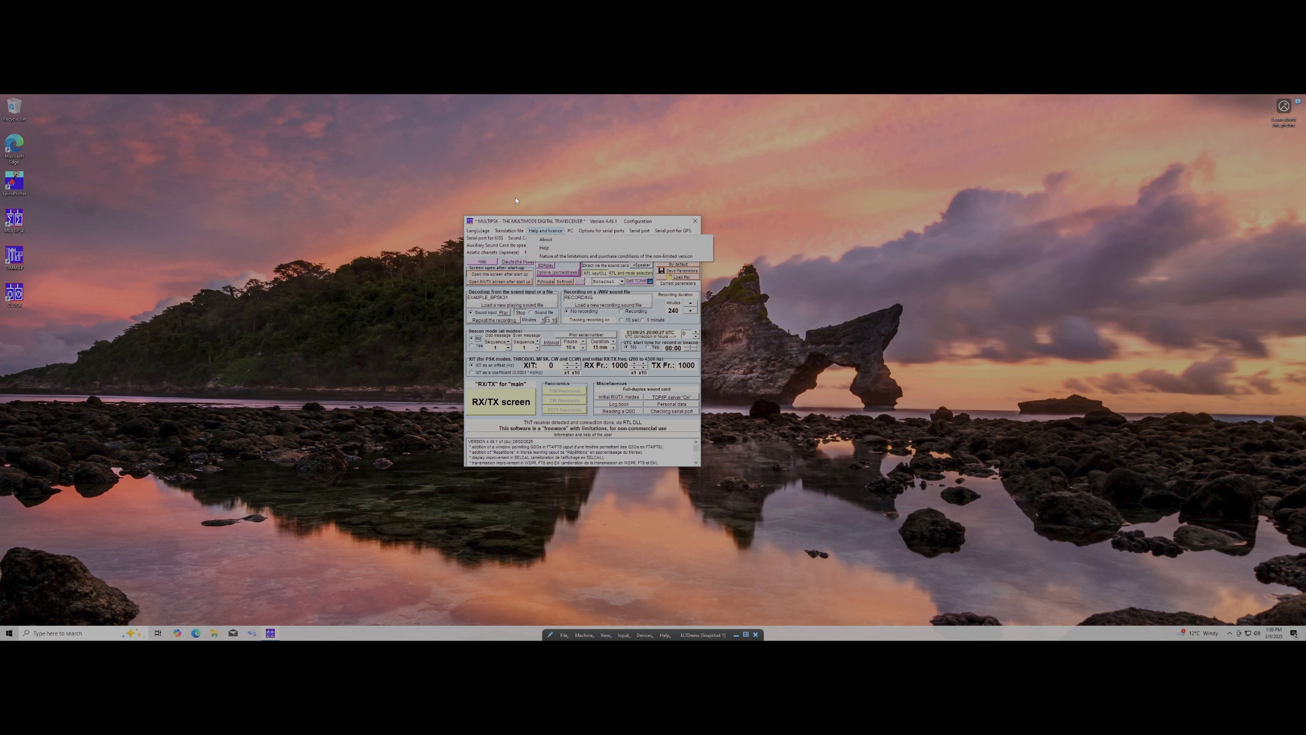
left_click(587, 418)
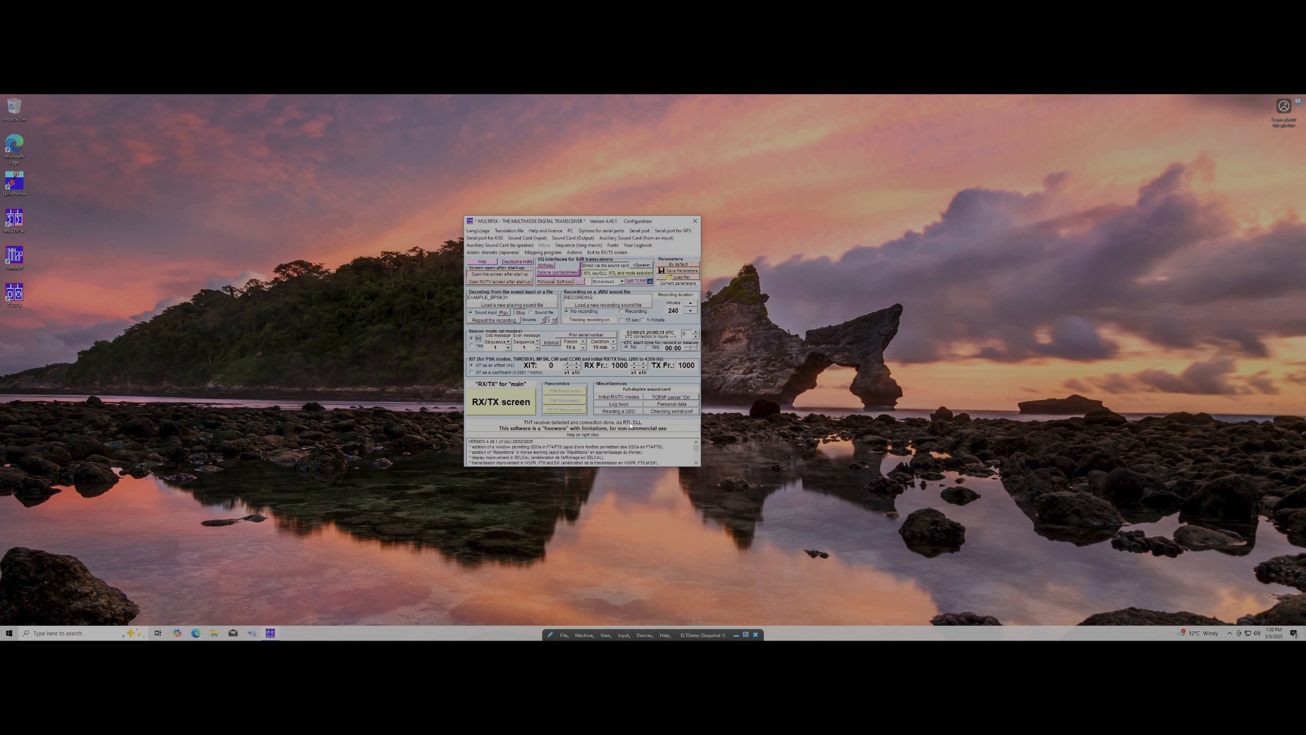
left_click(491, 408)
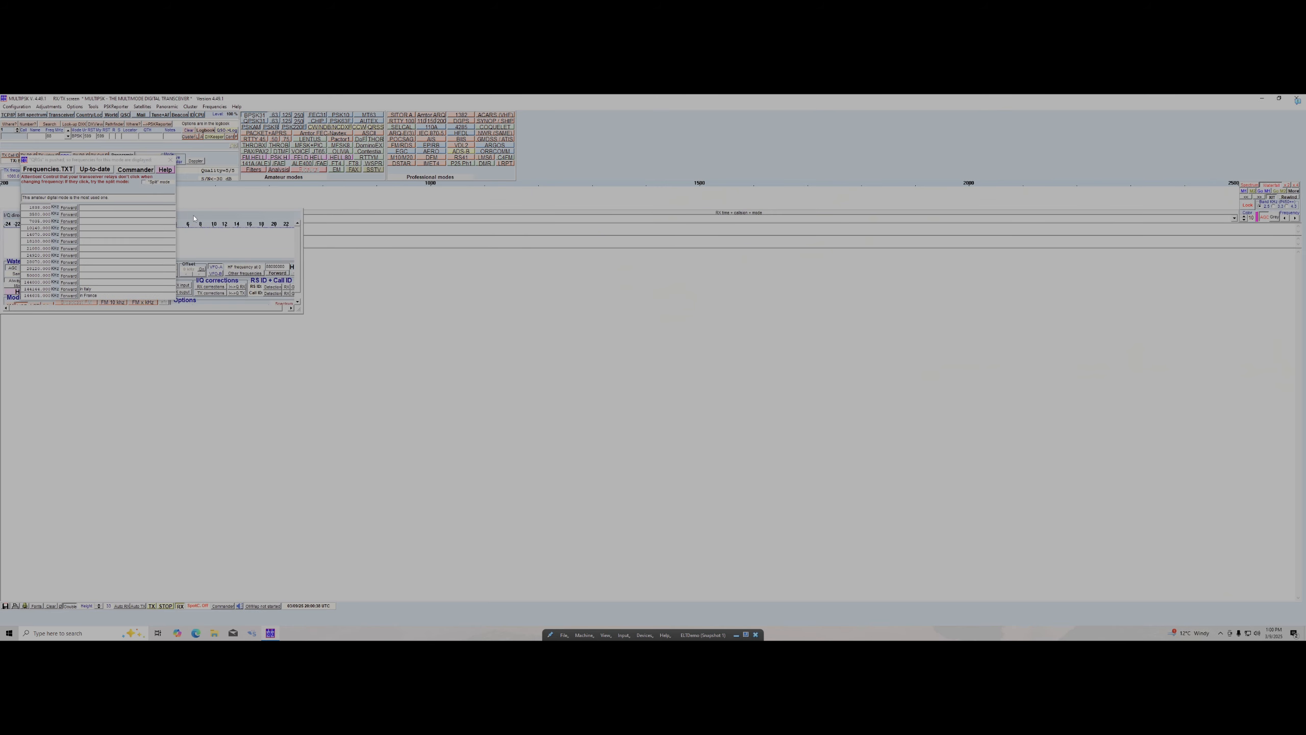
Close the frequencies list, set IQ demodulation to FM 12 kHz, select EPIRB, then try VDL2
left_click(170, 160)
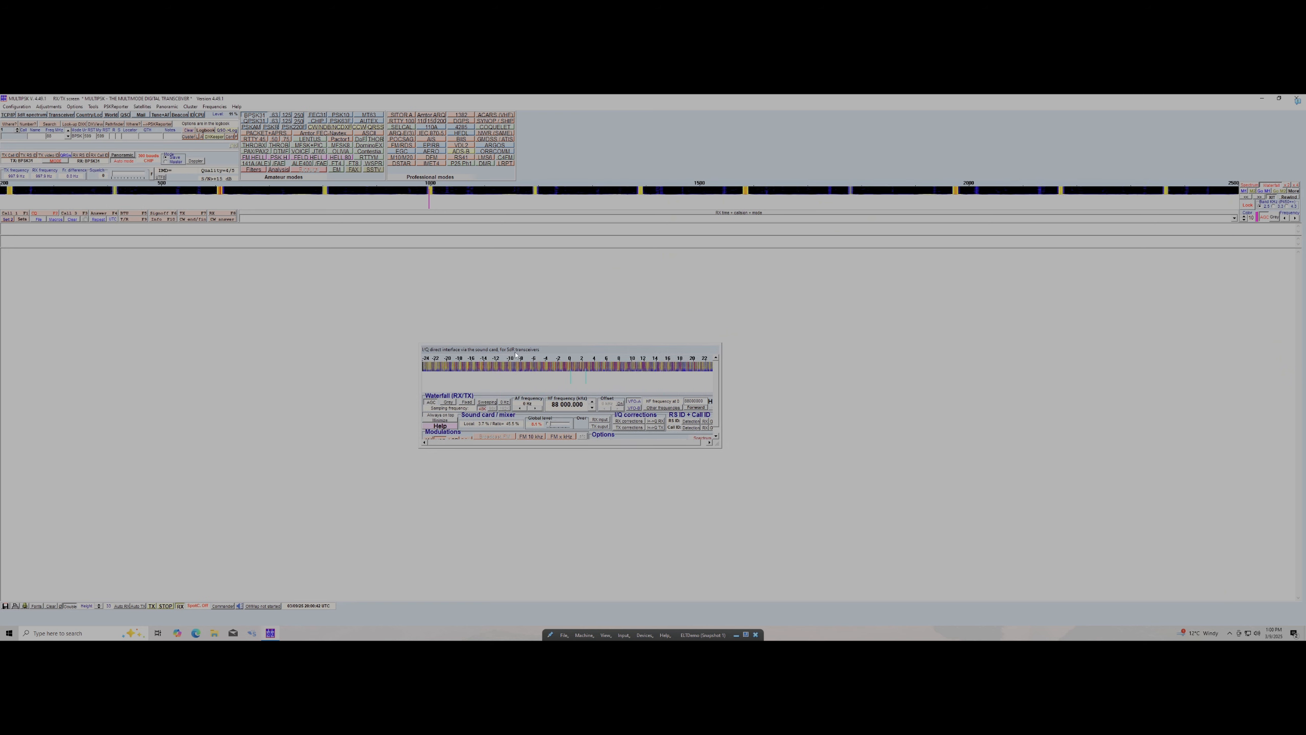
left_click_drag(487, 349, 534, 363)
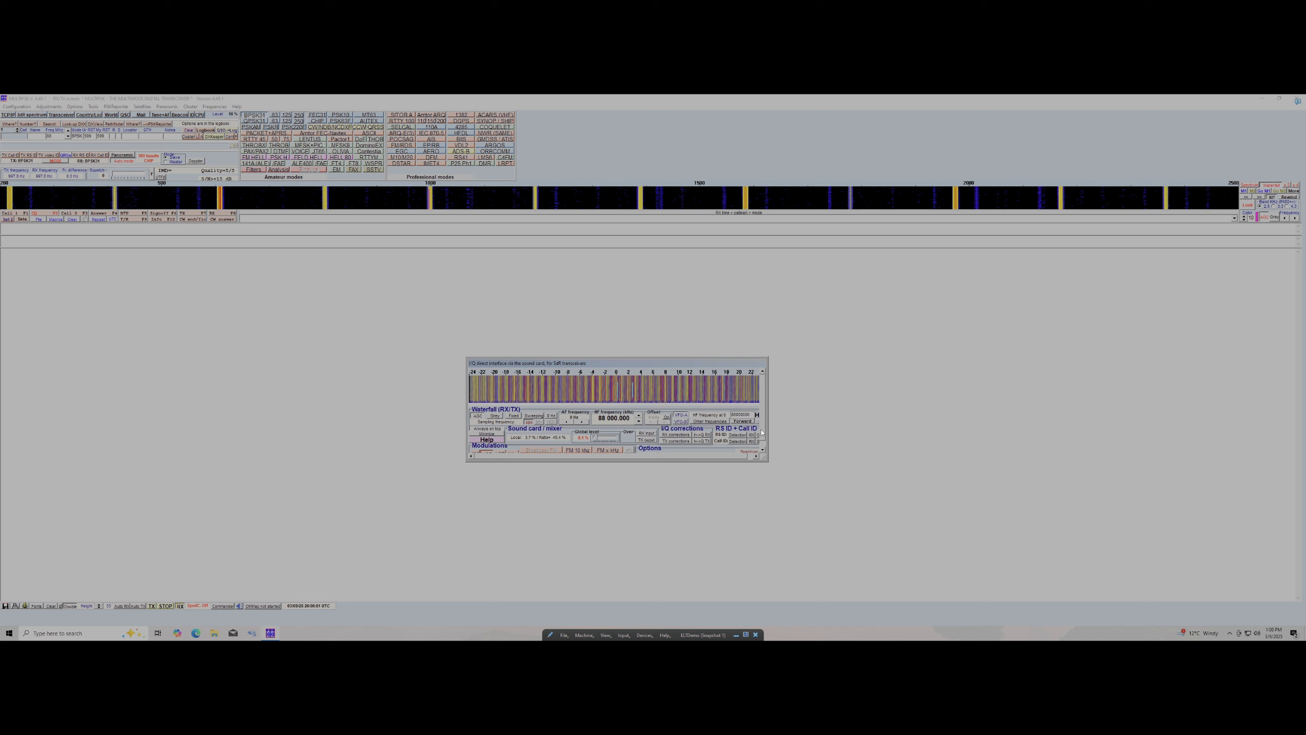
left_click(763, 450)
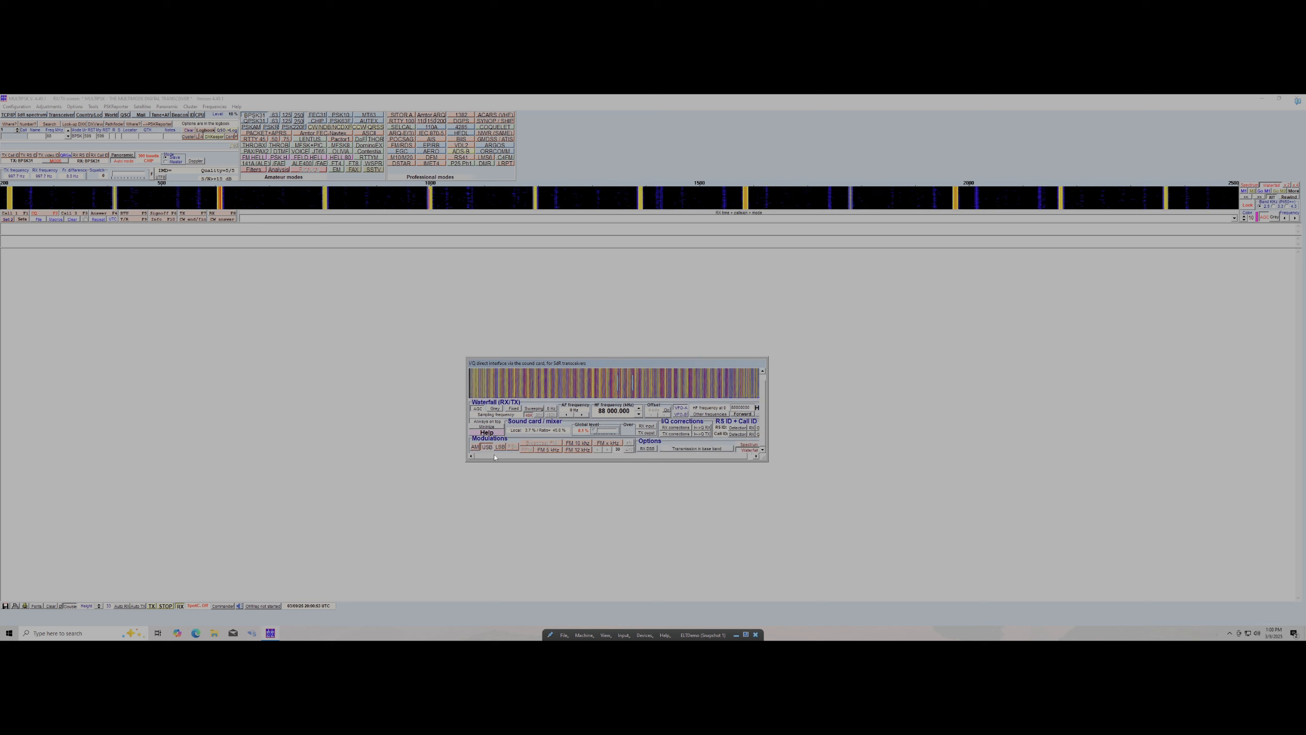
left_click(476, 446)
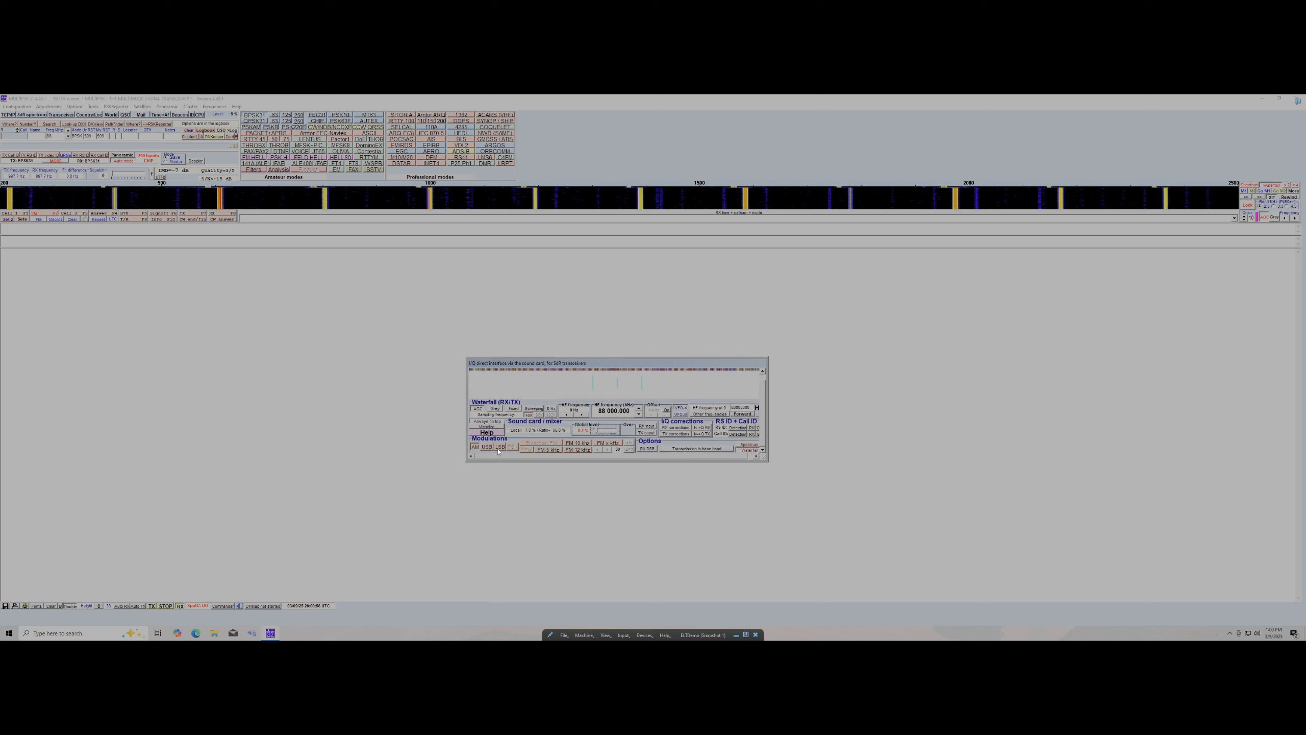
left_click(590, 443)
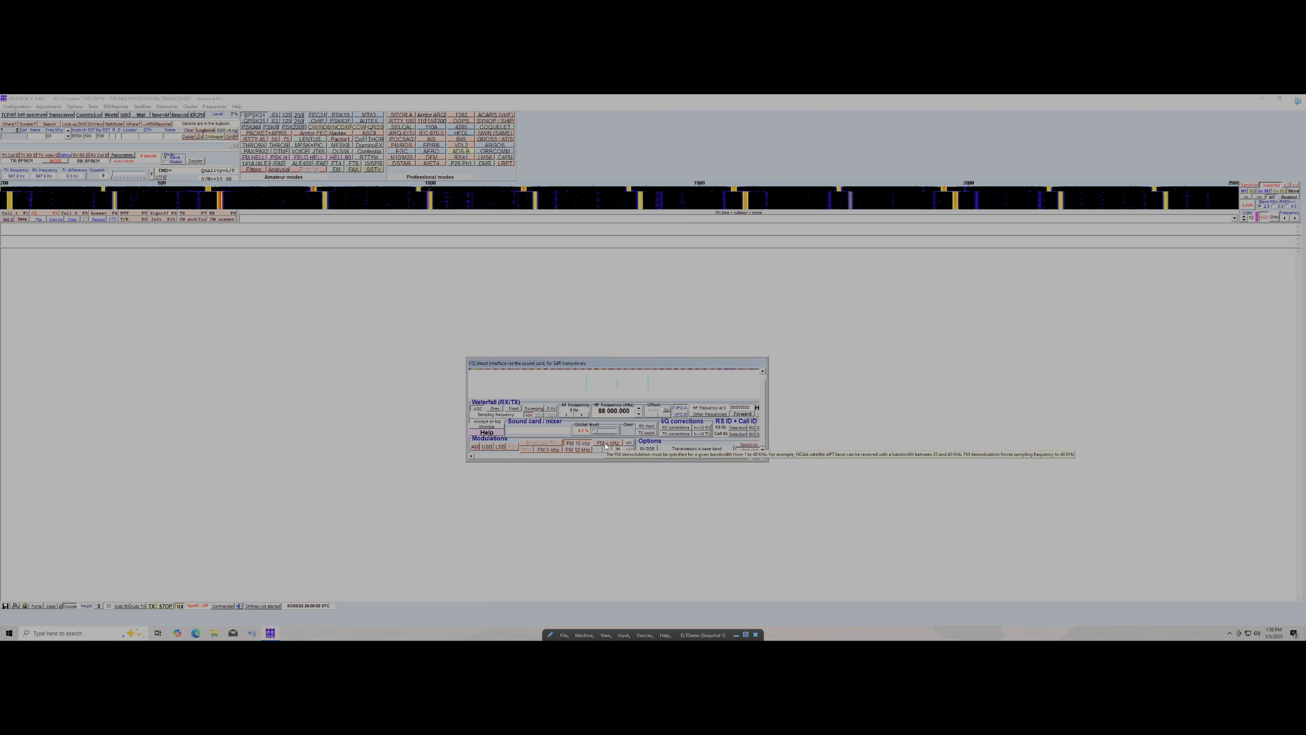
left_click(581, 451)
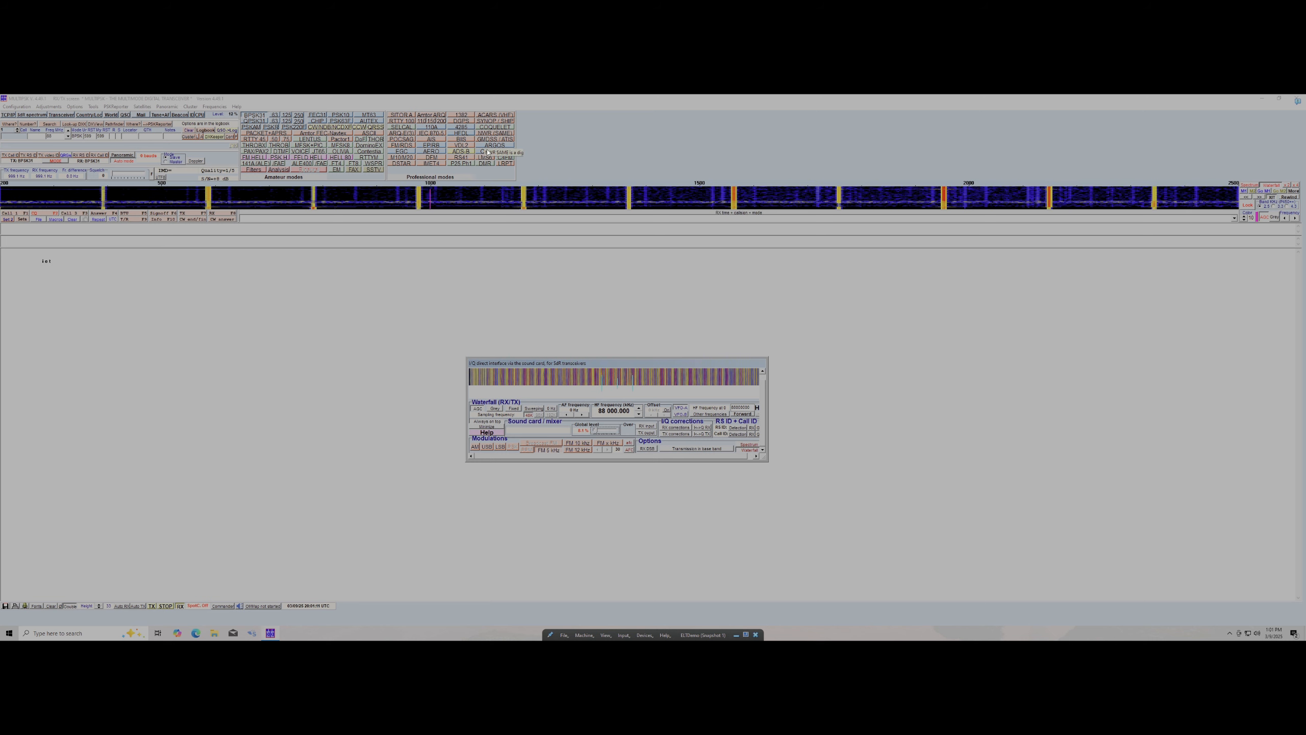
left_click(429, 147)
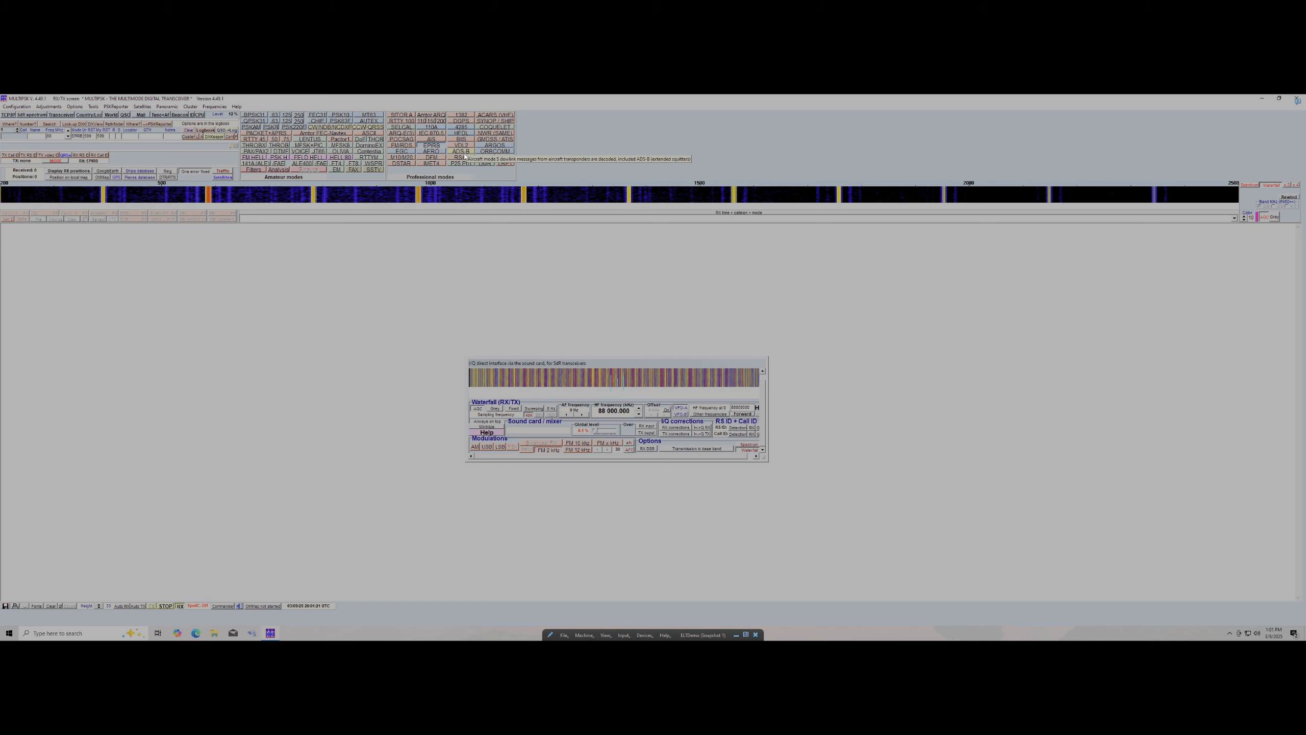
left_click(461, 145)
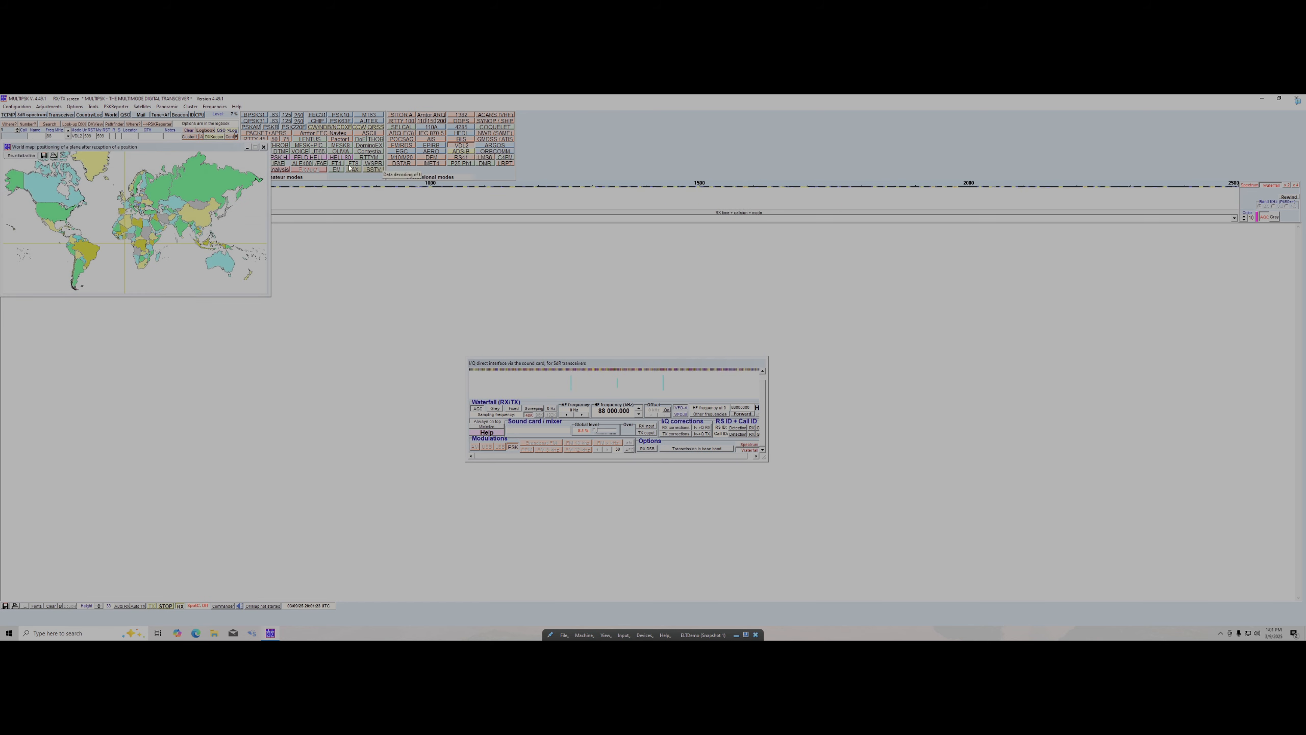
left_click(264, 147)
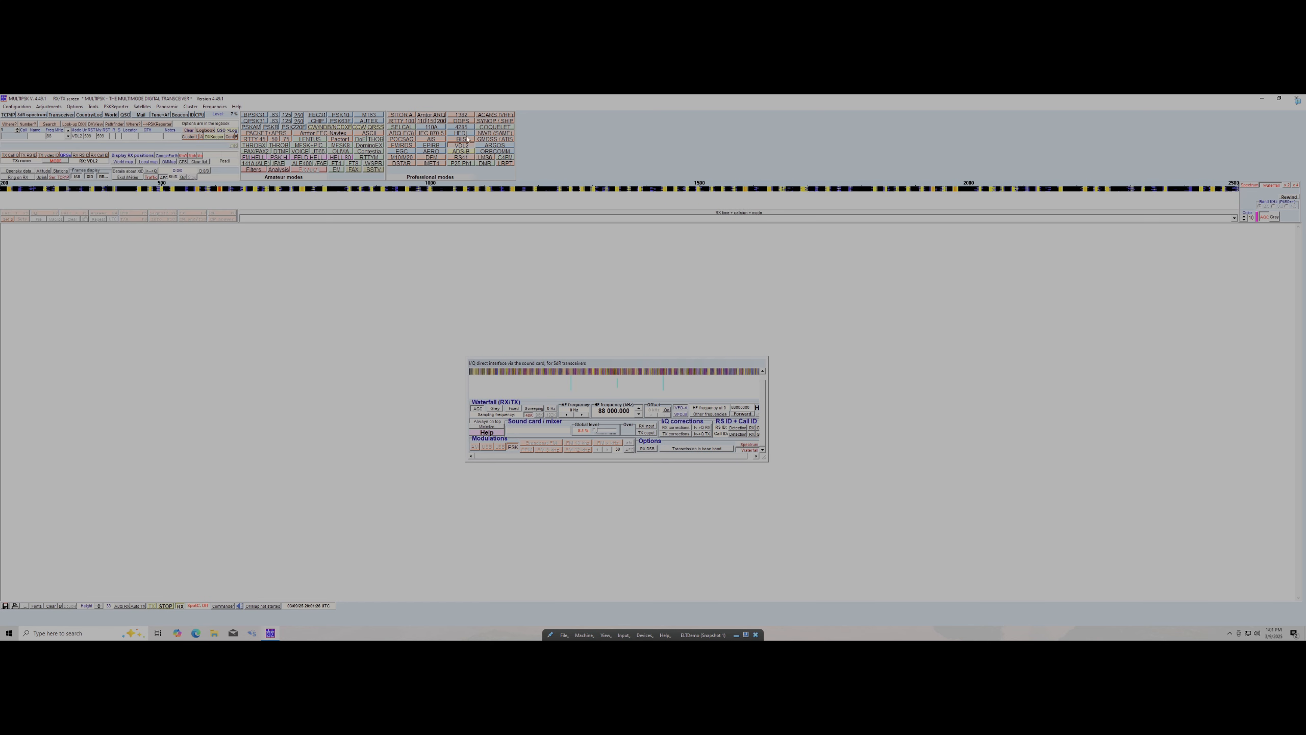
left_click(495, 115)
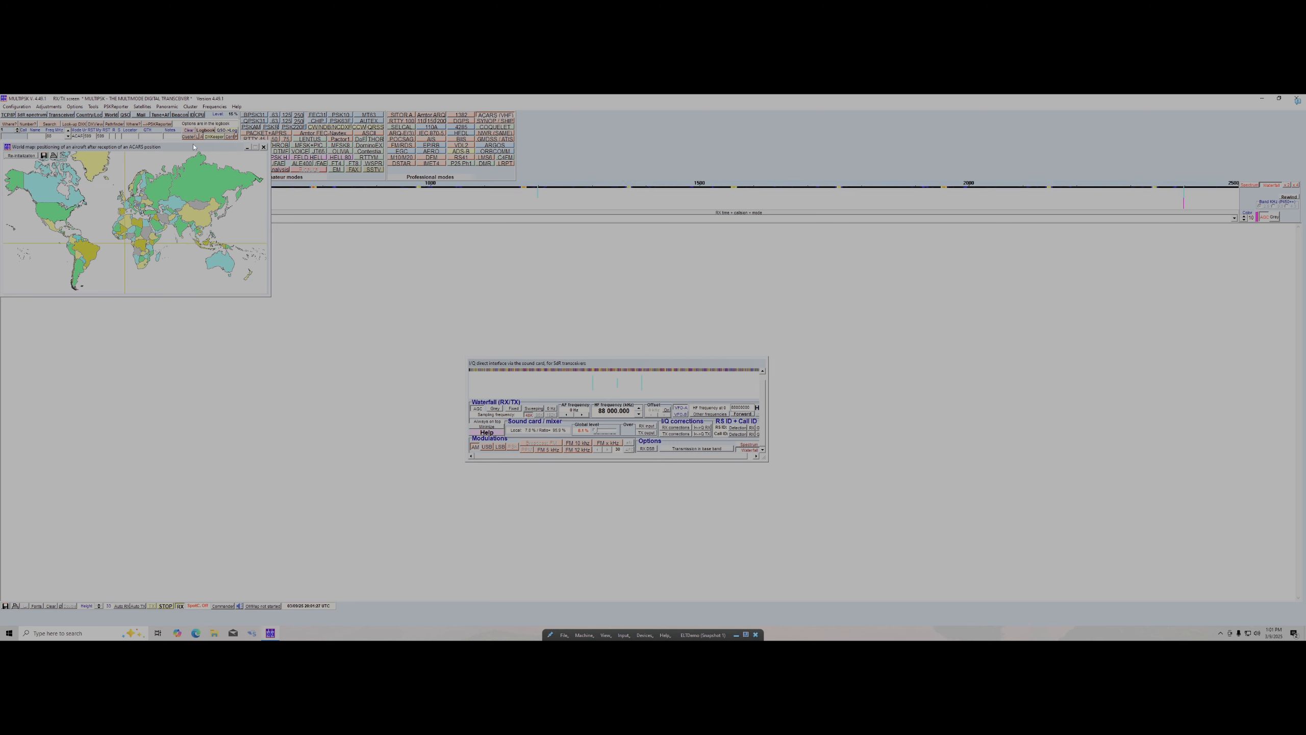
left_click_drag(194, 147, 209, 190)
left_click(93, 245)
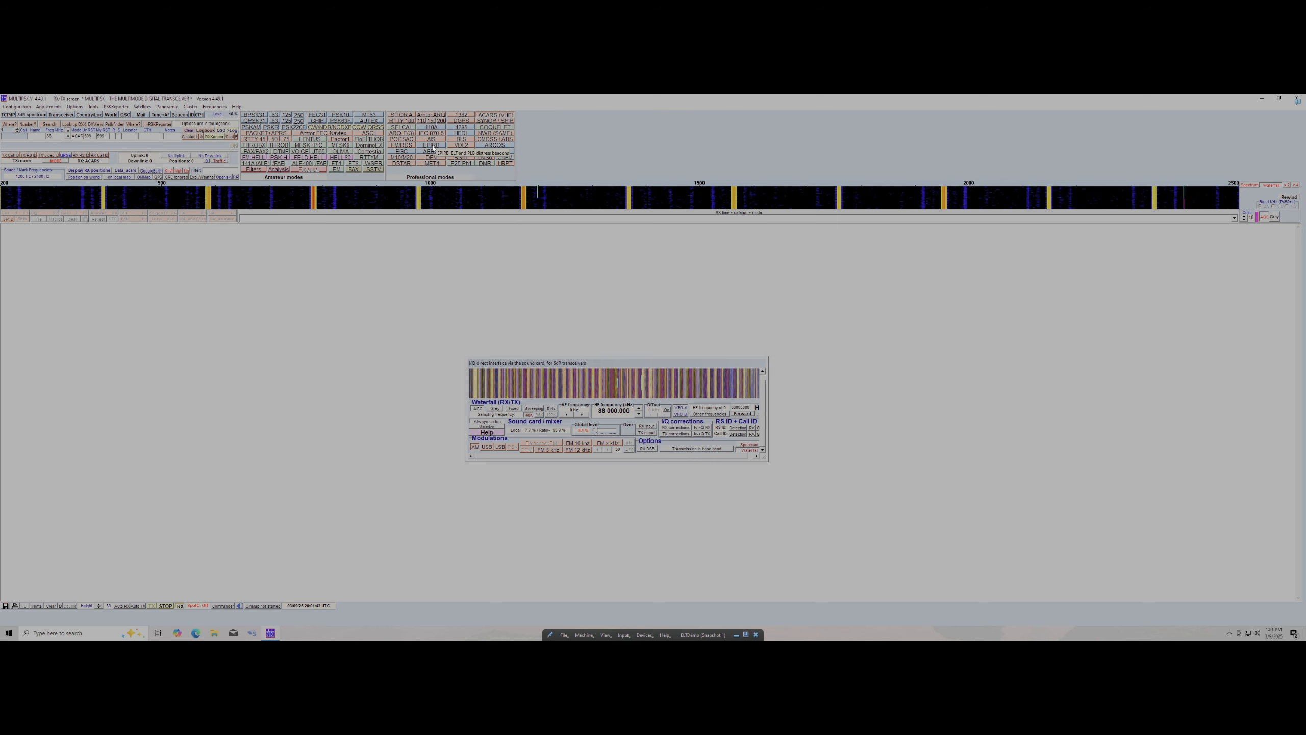
left_click(433, 147)
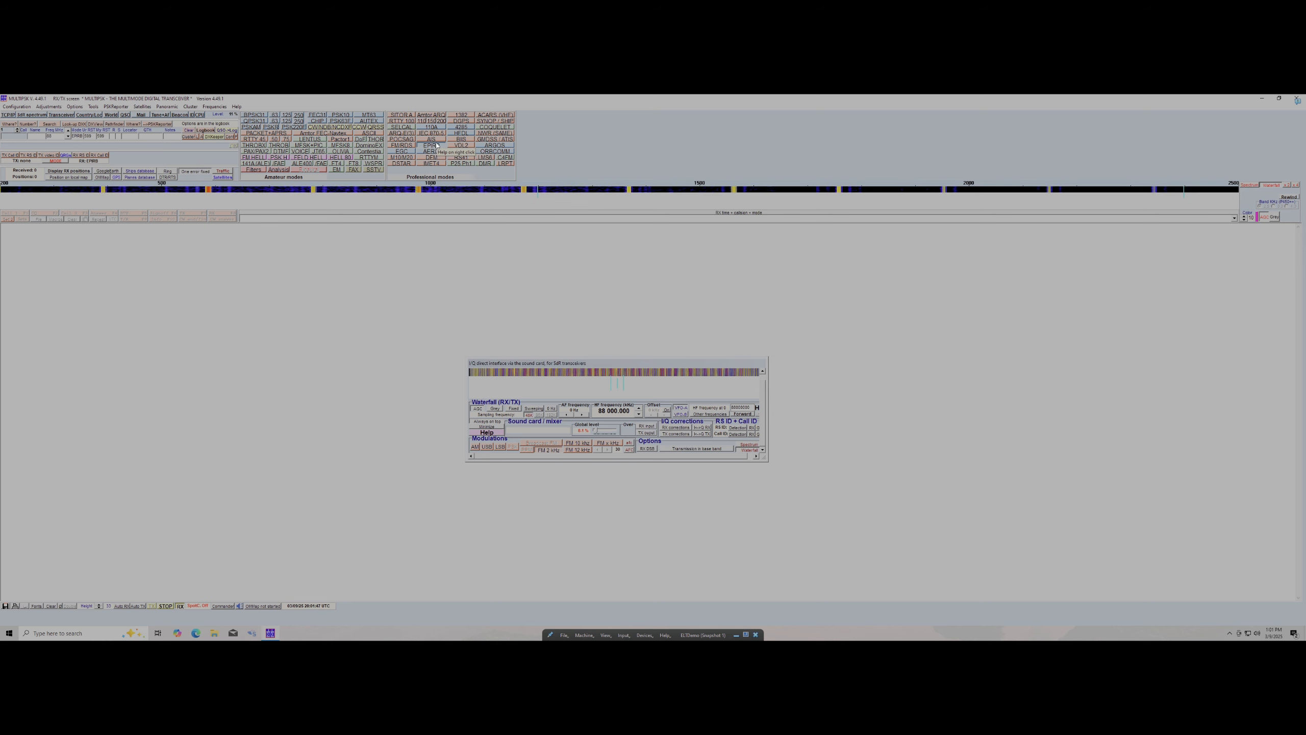
right_click(437, 147)
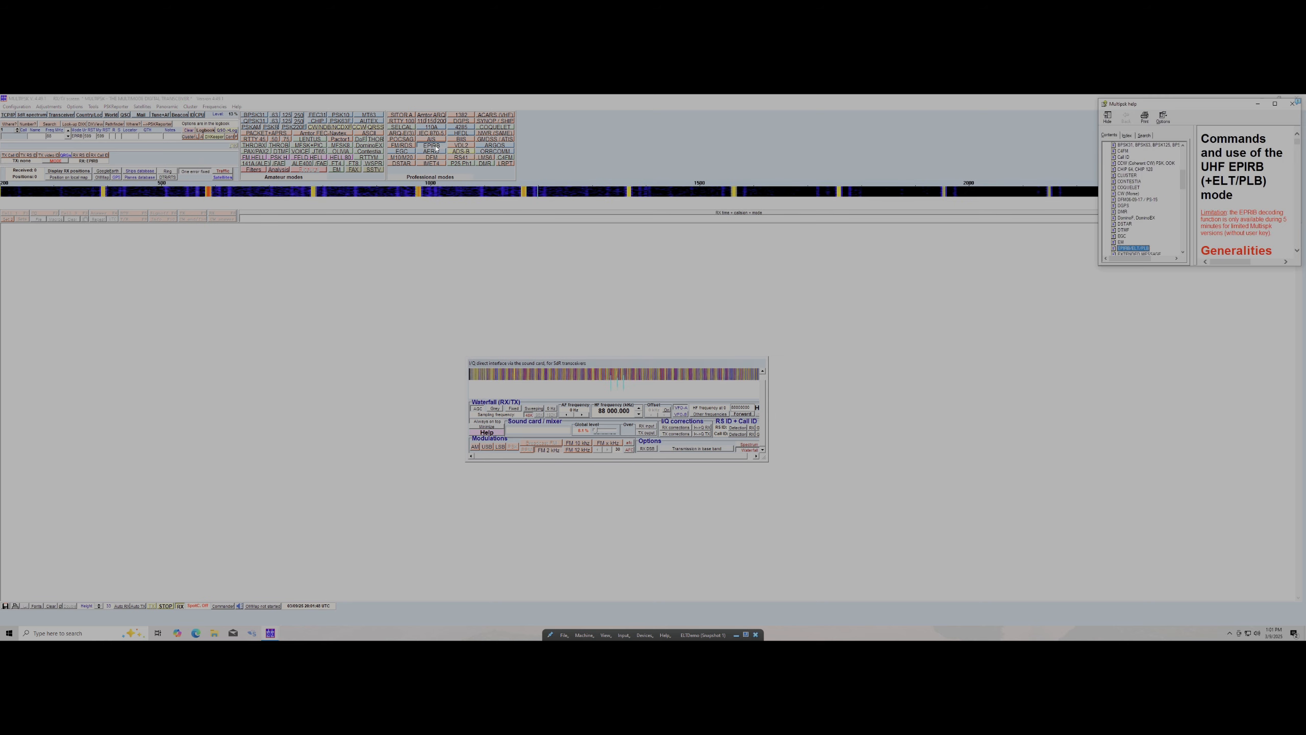
left_click_drag(1181, 104, 357, 195)
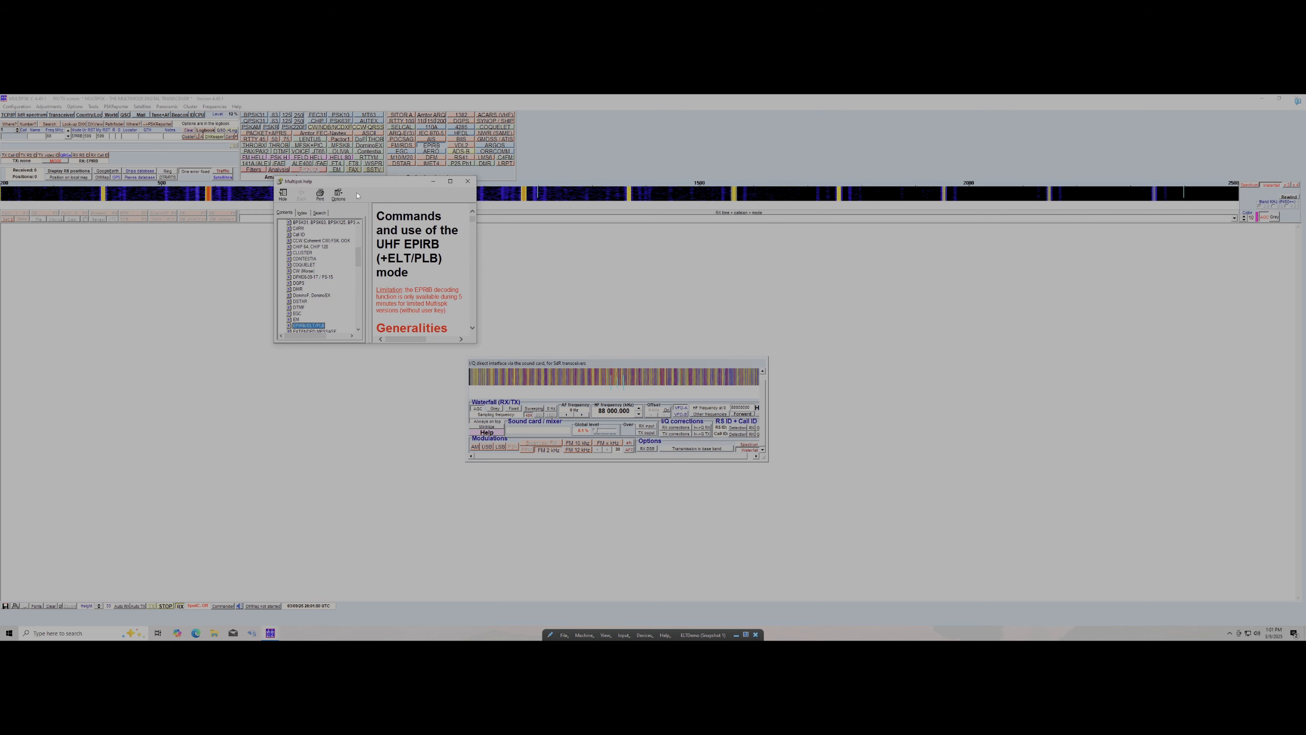
left_click_drag(476, 342, 1191, 569)
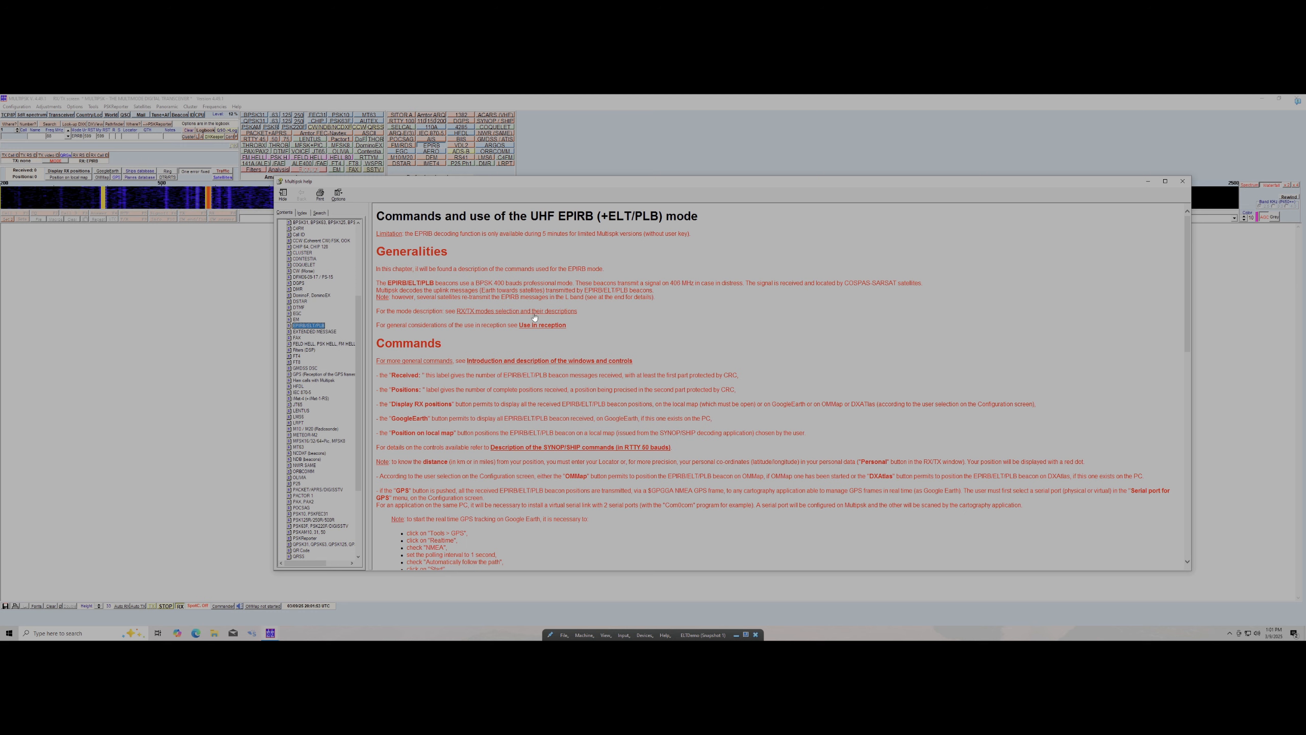
left_click_drag(376, 216, 645, 229)
left_click(605, 217)
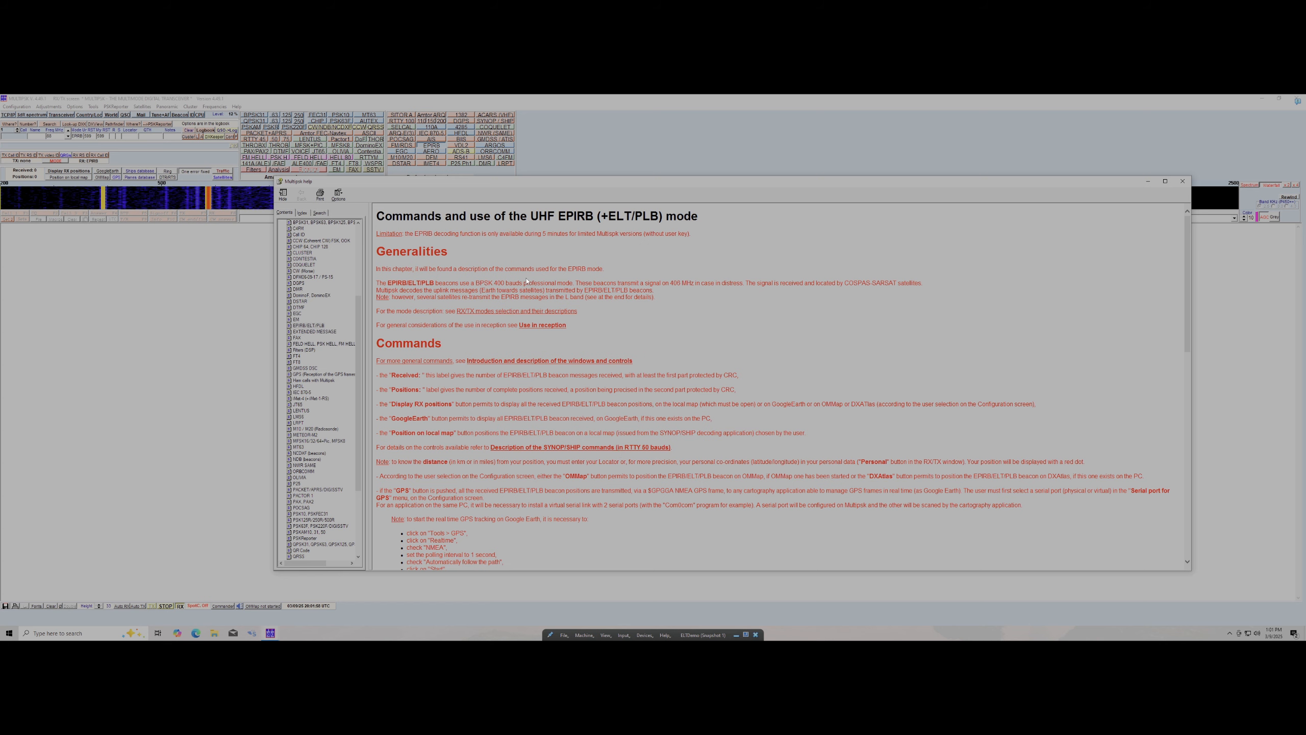
scroll(527, 280, "down", 5)
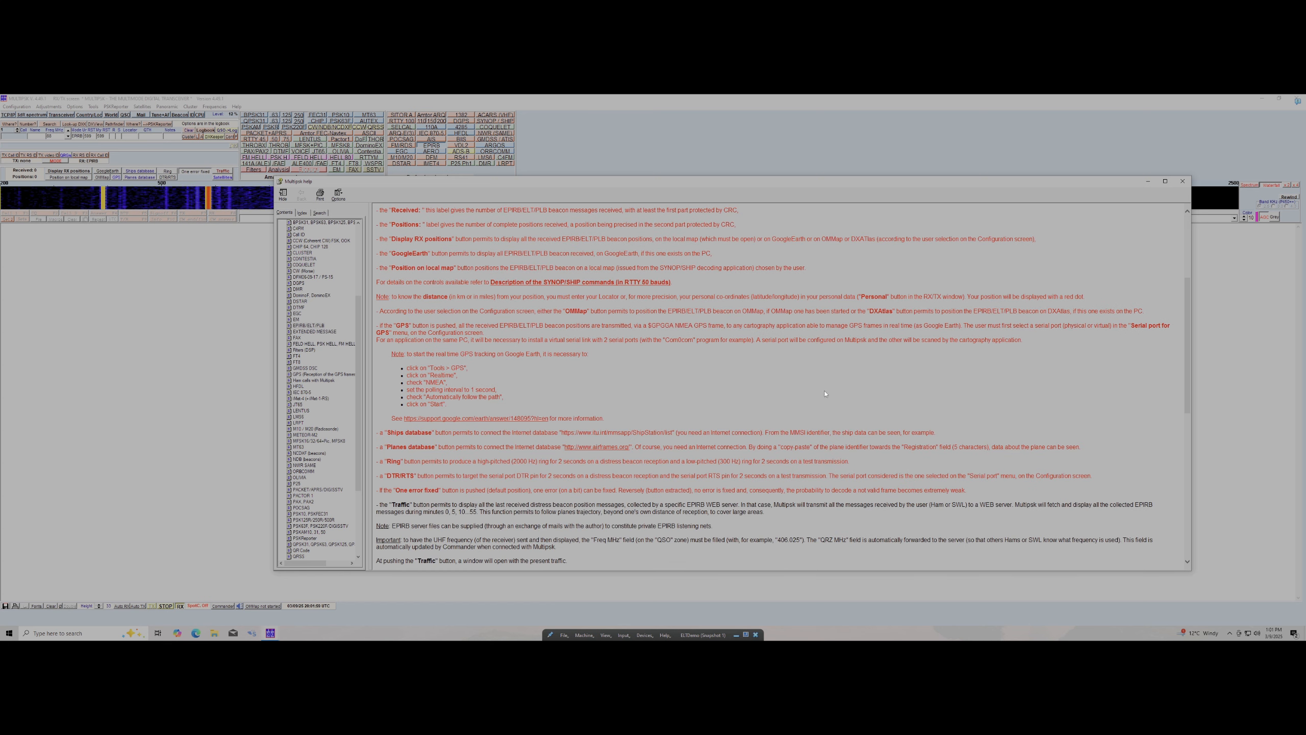
scroll(607, 389, "down", 5)
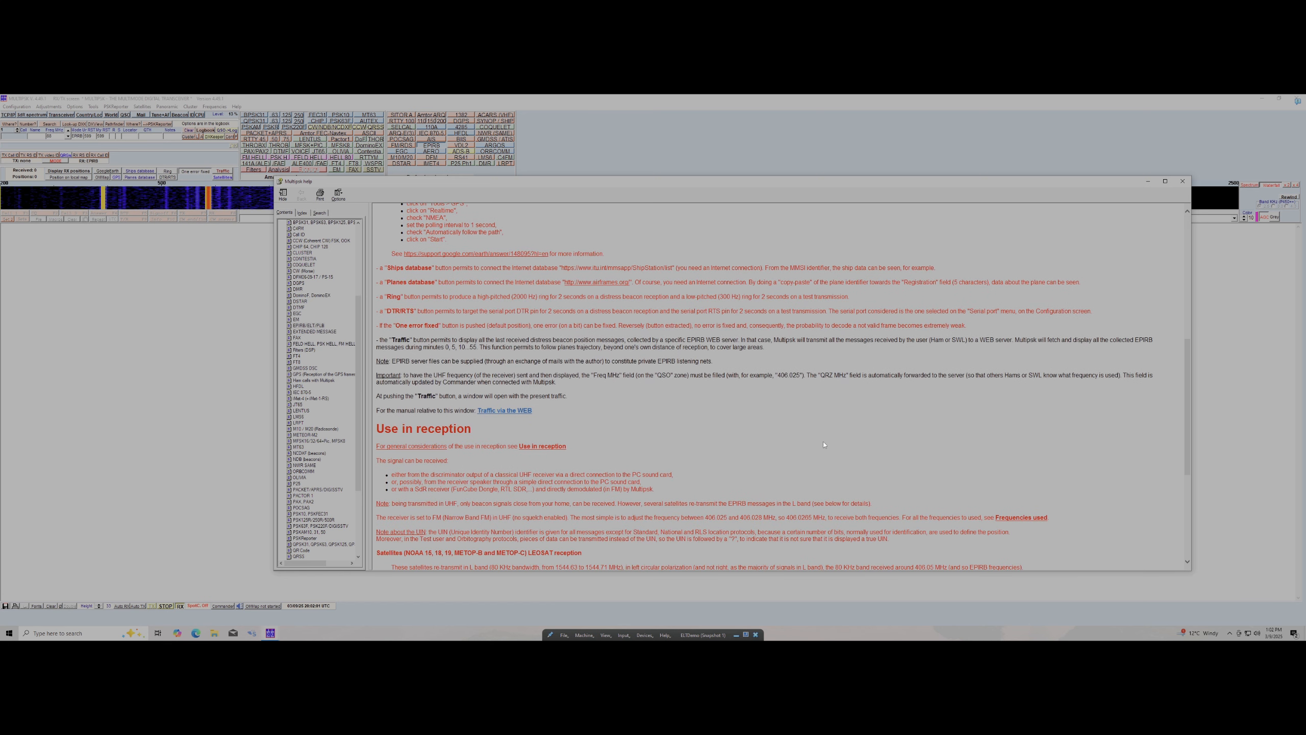
scroll(704, 409, "down", 3)
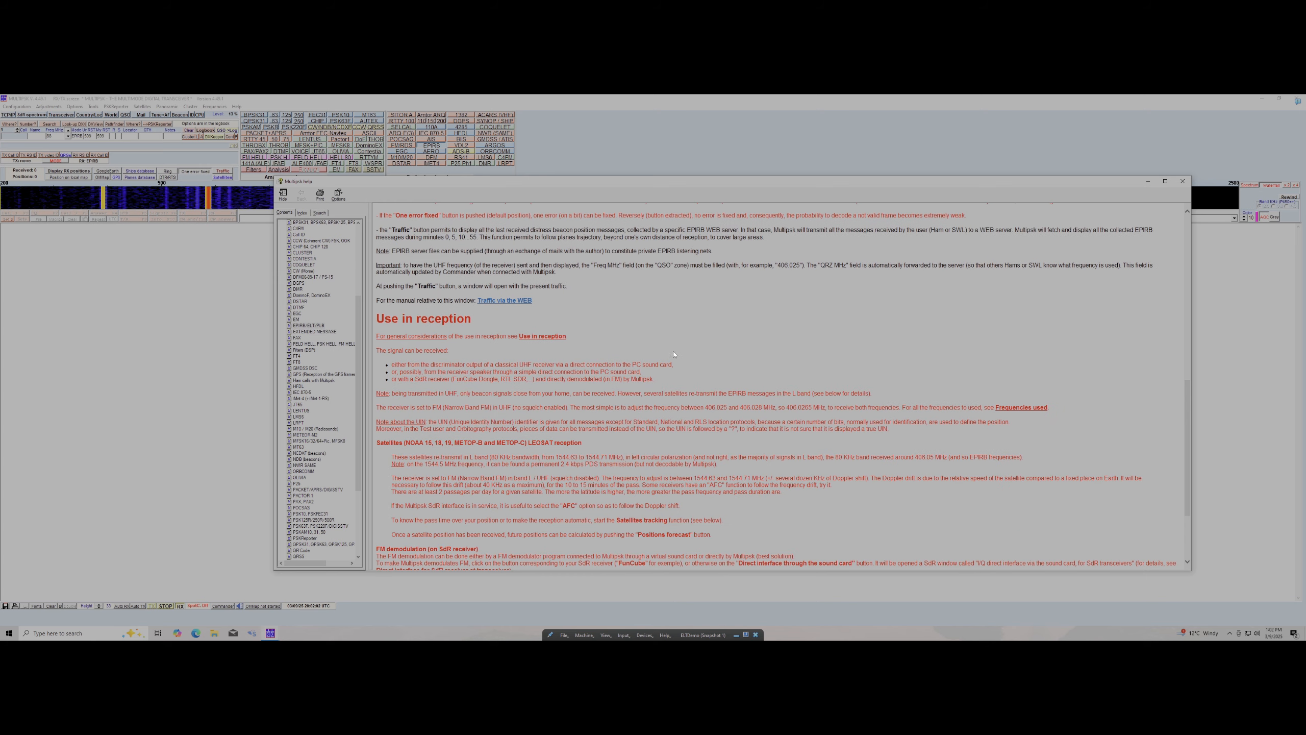
scroll(585, 250, "down", 3)
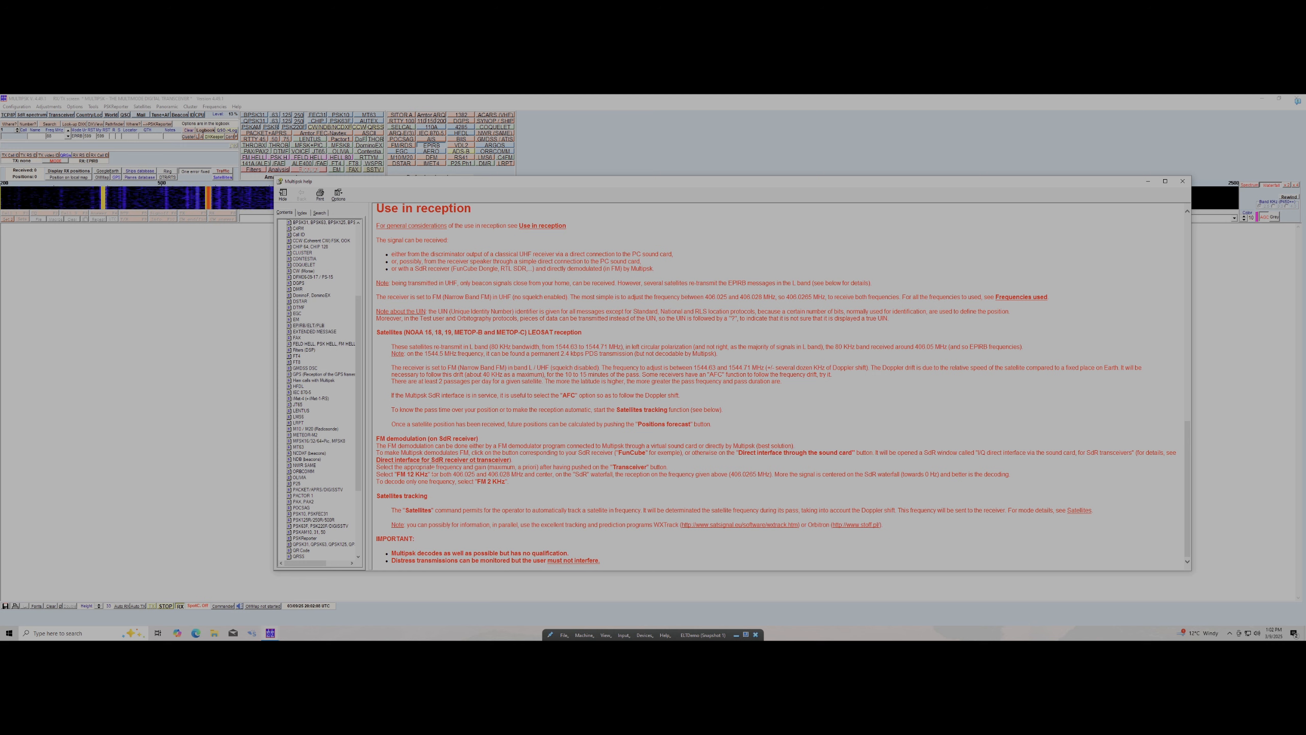
left_click_drag(405, 467, 851, 538)
left_click(922, 448)
scroll(895, 406, "up", 11)
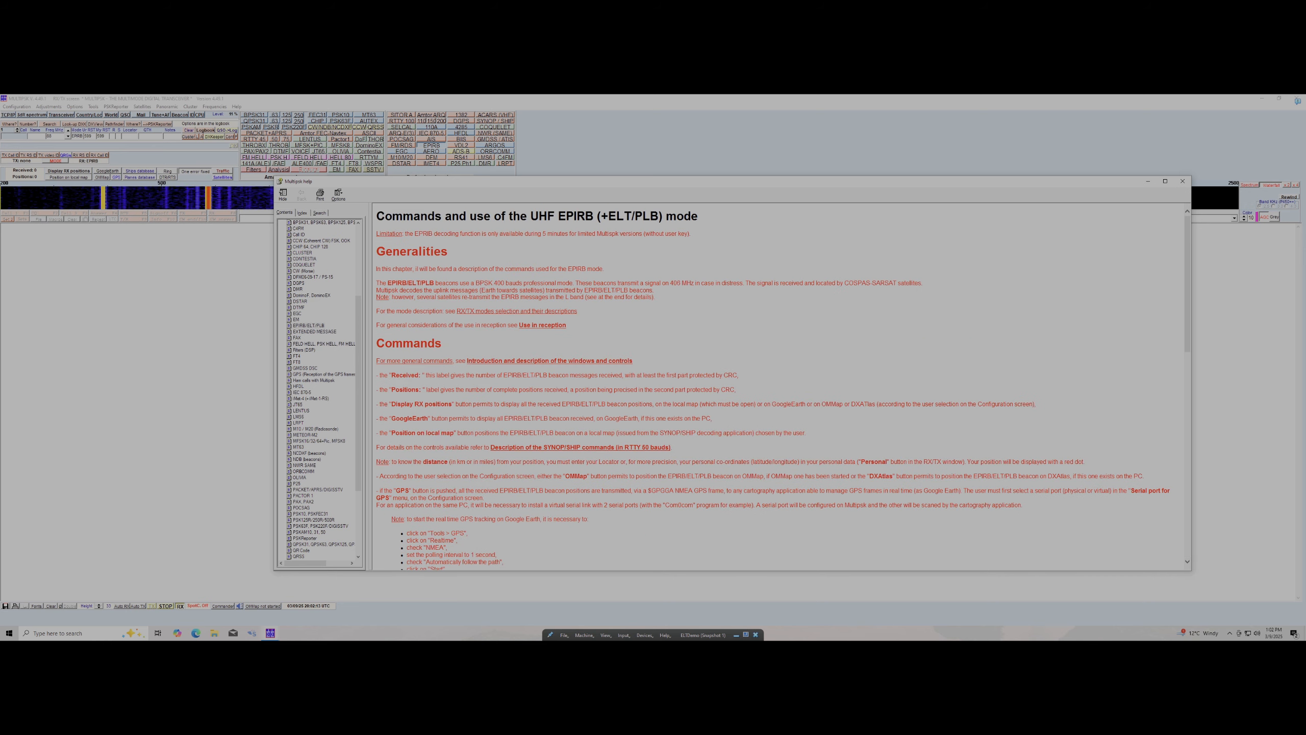
scroll(310, 403, "up", 7)
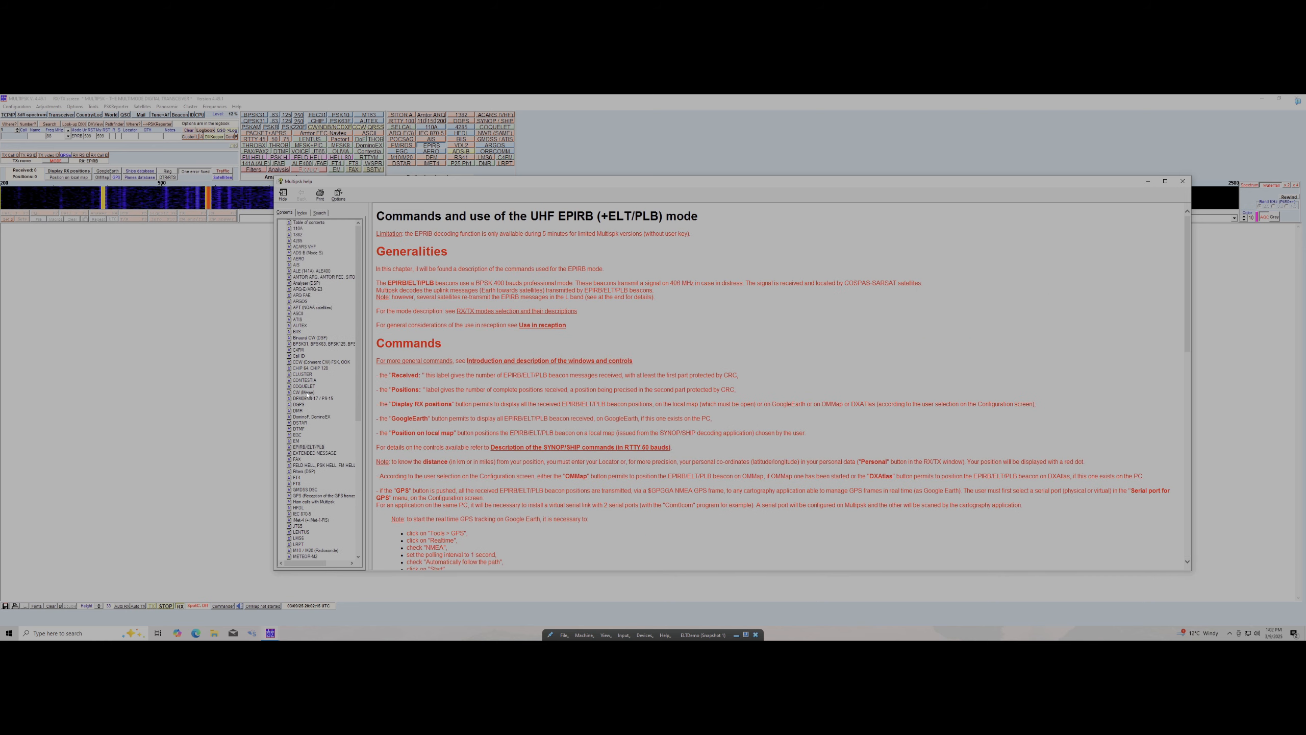
left_click(313, 248)
left_click(308, 253)
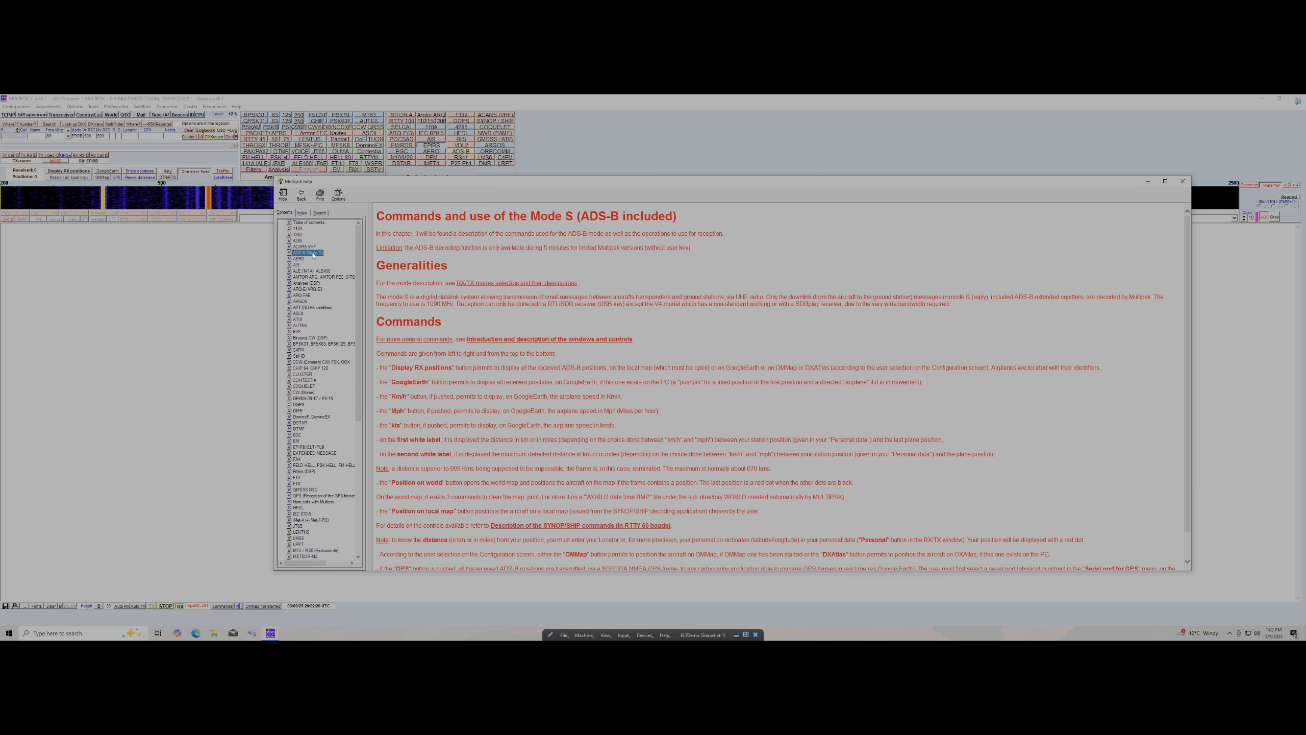
scroll(627, 342, "down", 15)
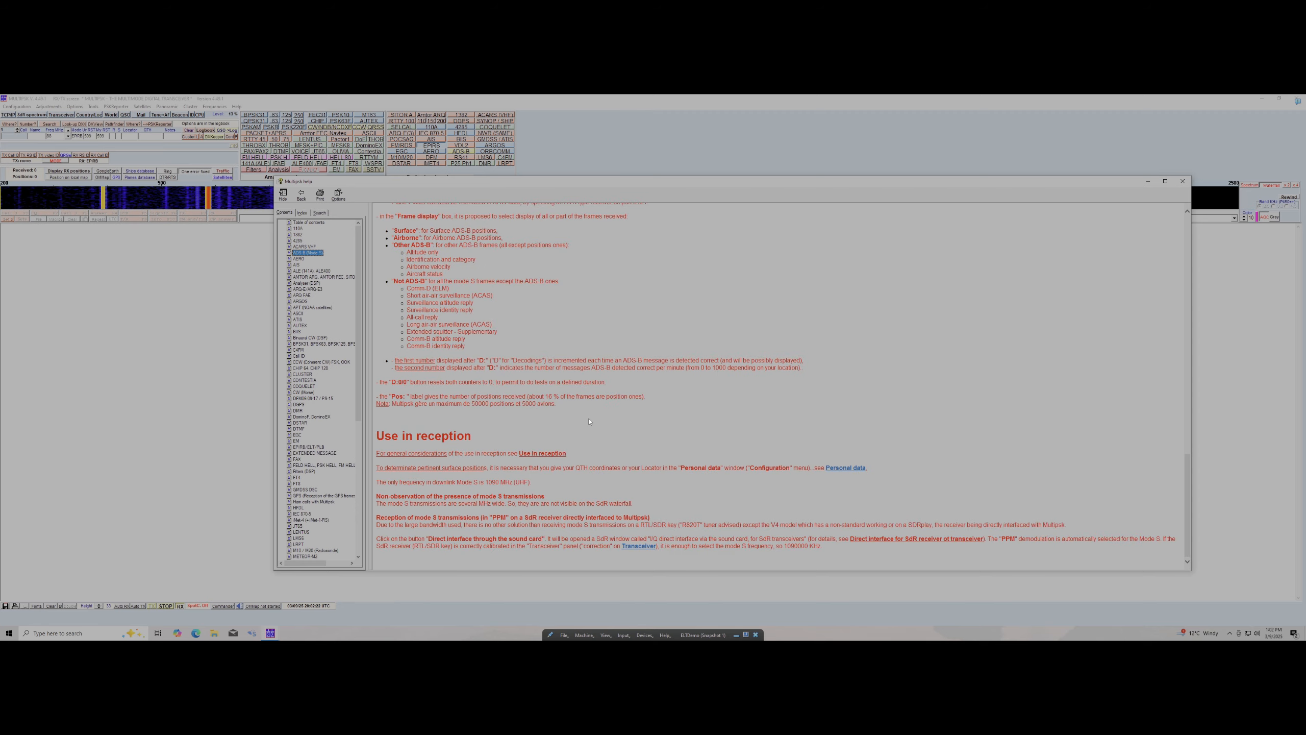
scroll(589, 422, "up", 15)
left_click(1182, 181)
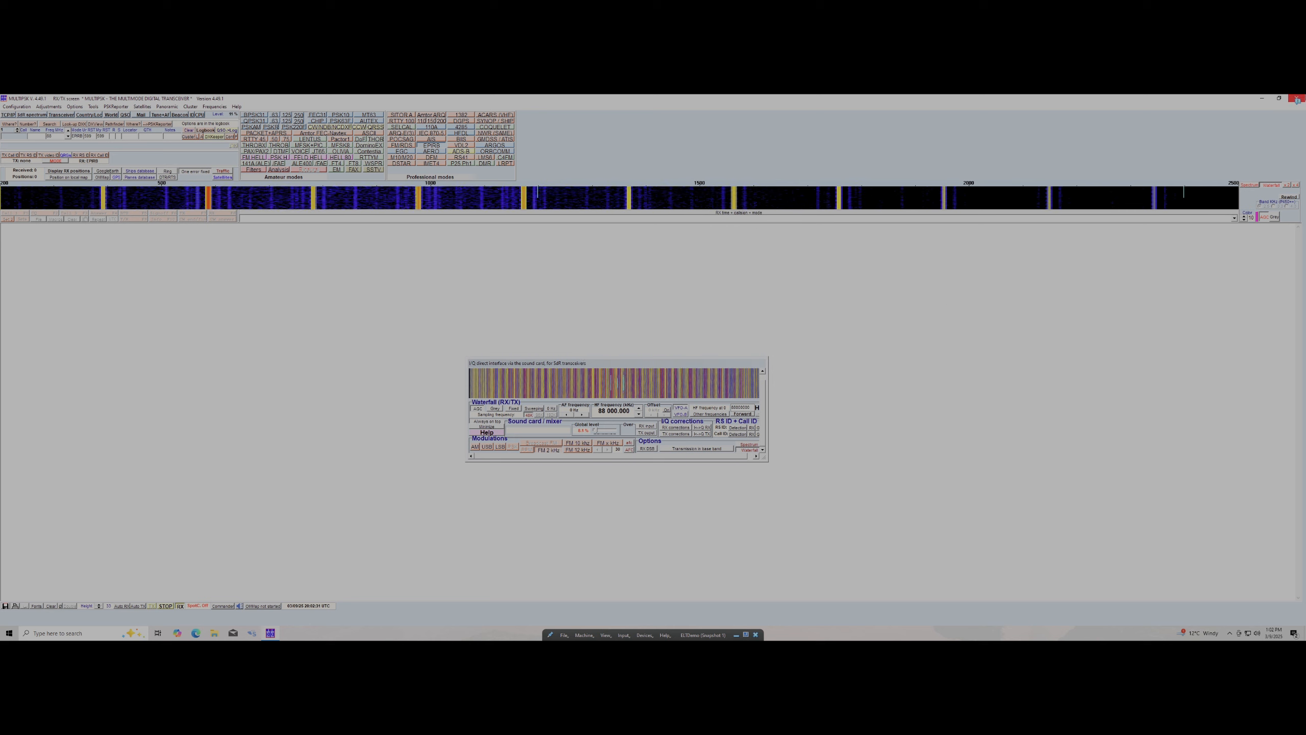
left_click(1298, 99)
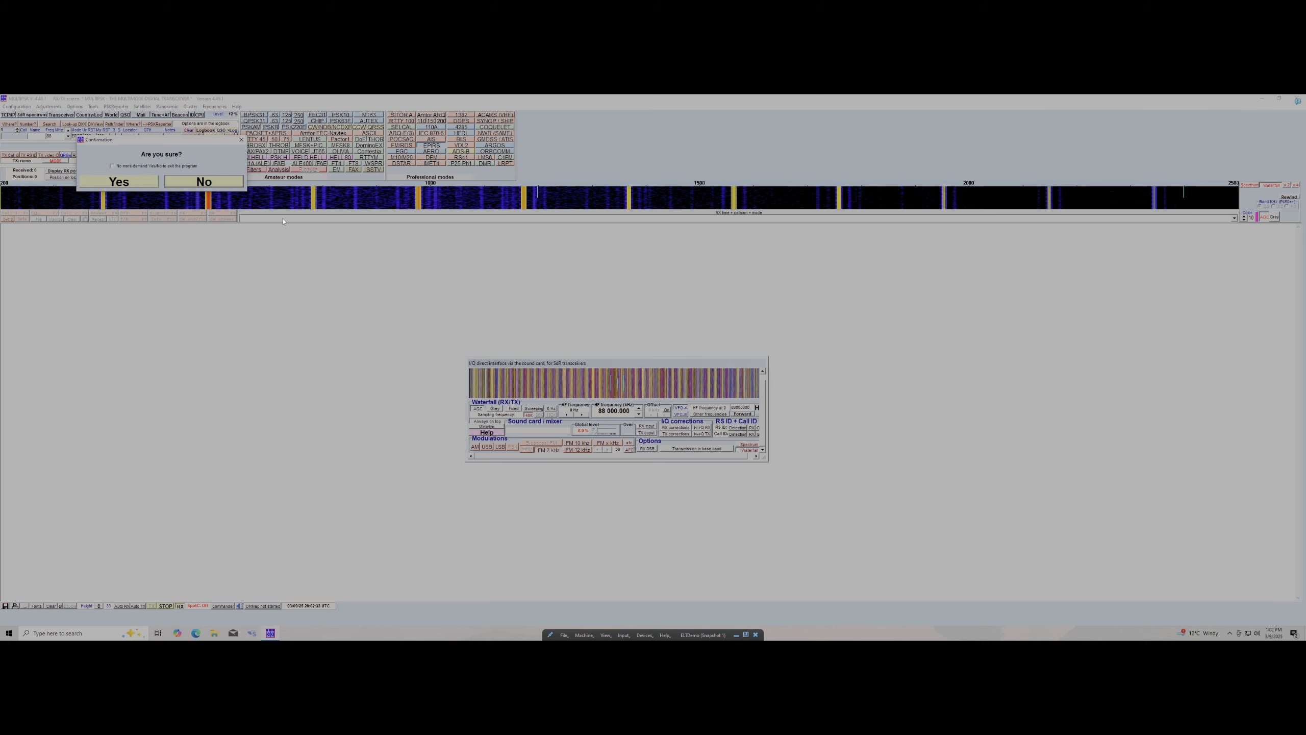
Confirm quitting MultiPSK so only the empty Windows desktop remains
left_click(119, 182)
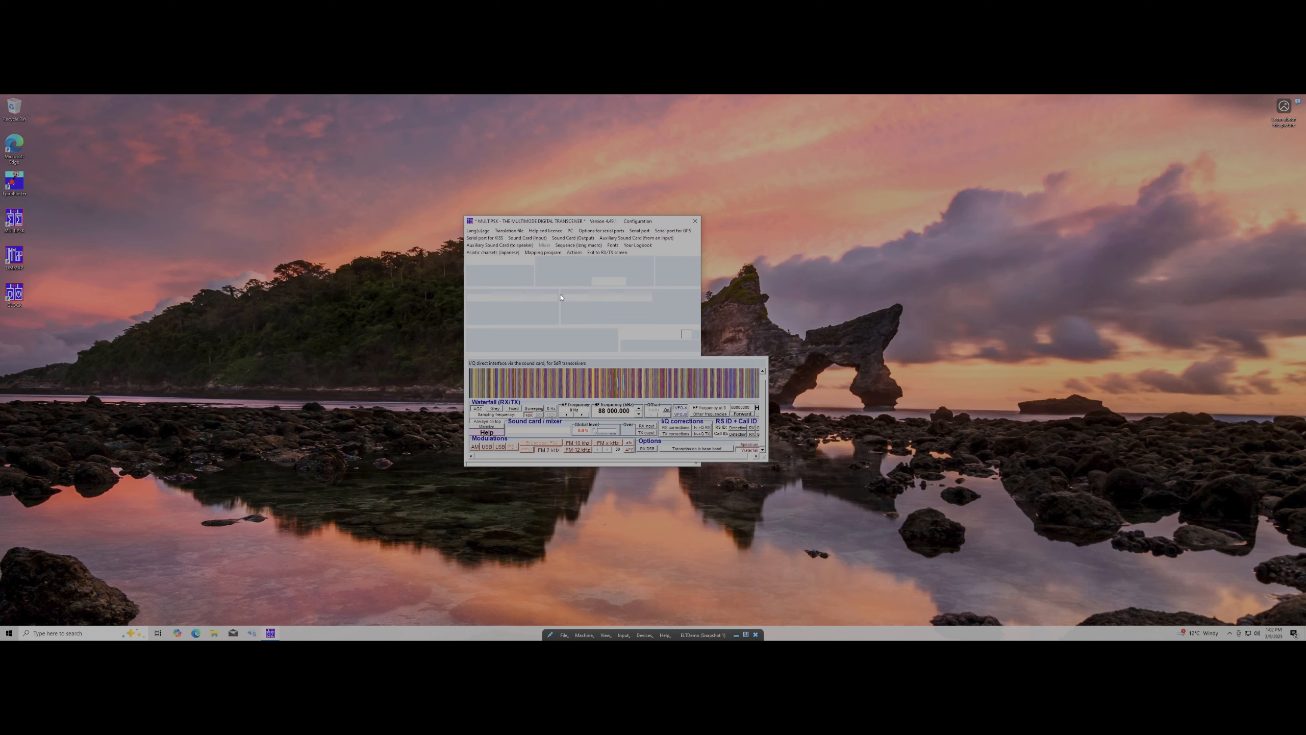
left_click(134, 258)
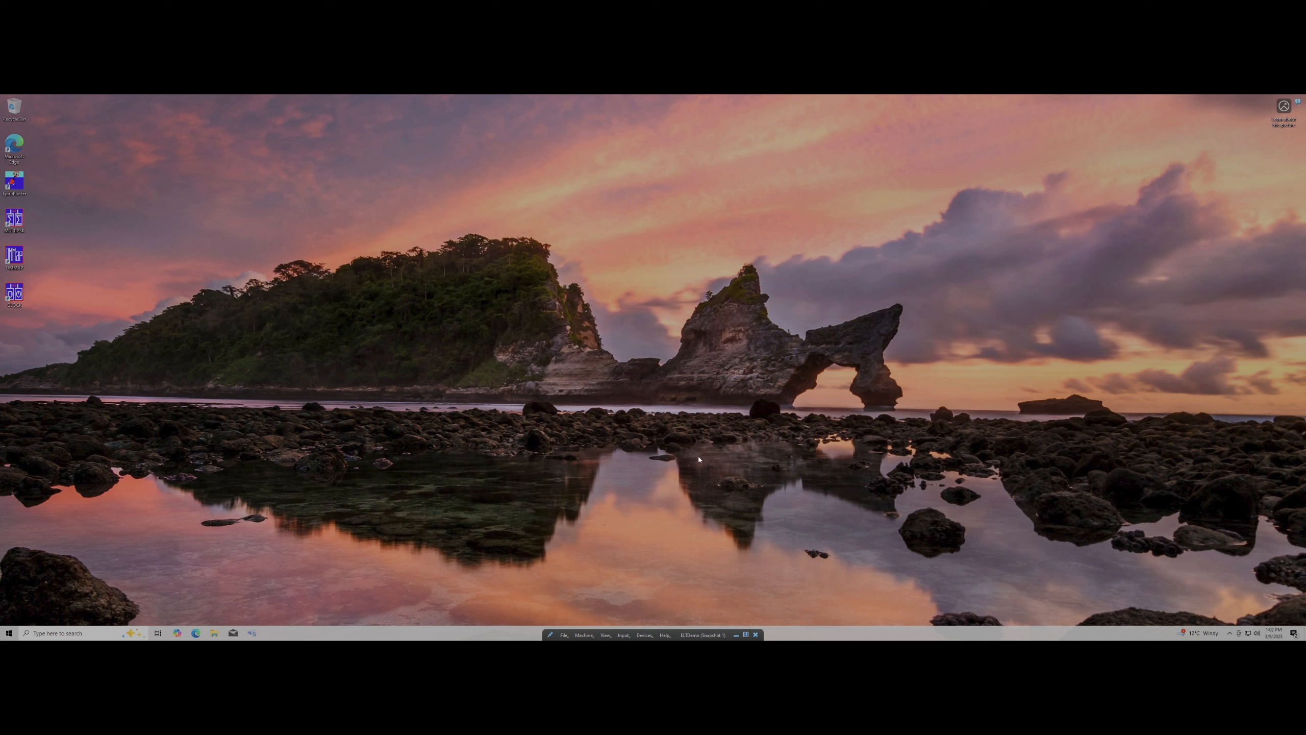